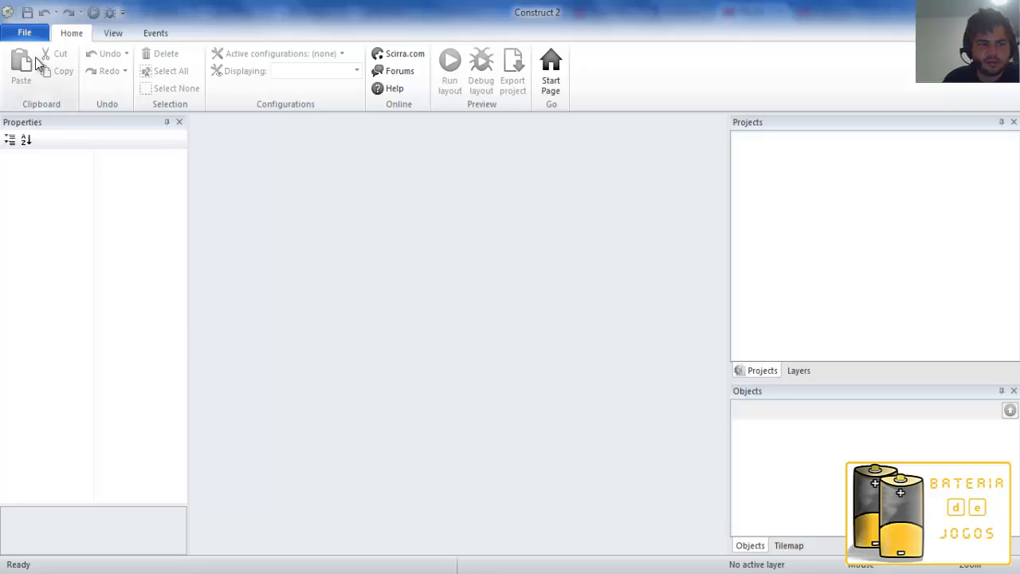
# View the program's About information and follow its media bundle download link, cancelling the download and closing the dialog.
pyautogui.click(25, 33)
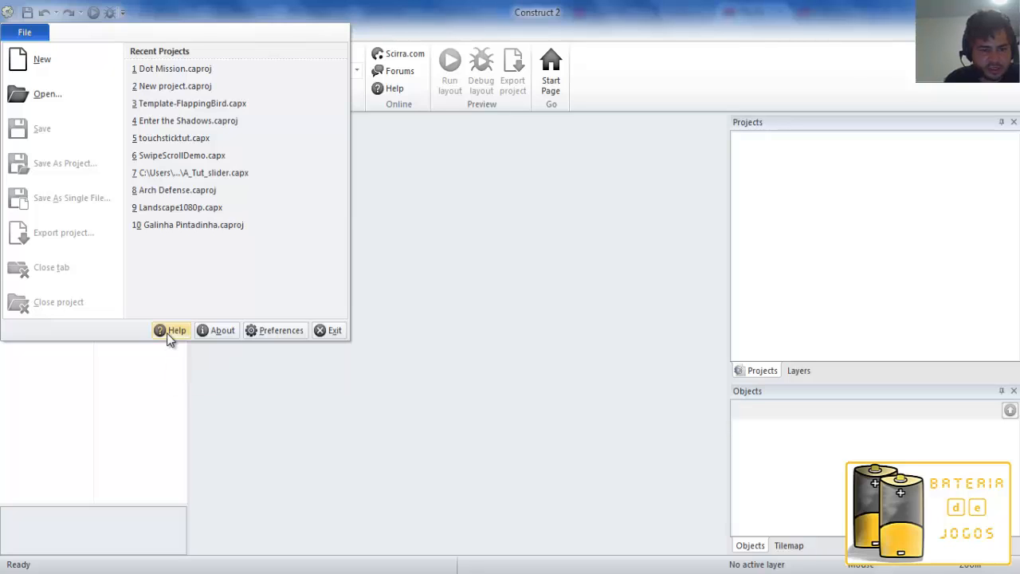
pyautogui.click(220, 335)
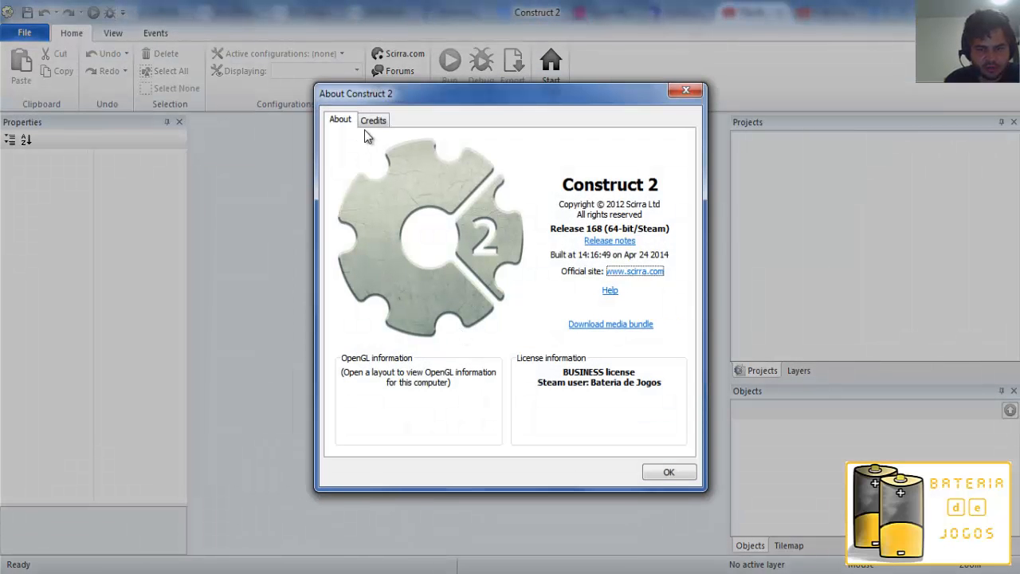
pyautogui.click(592, 327)
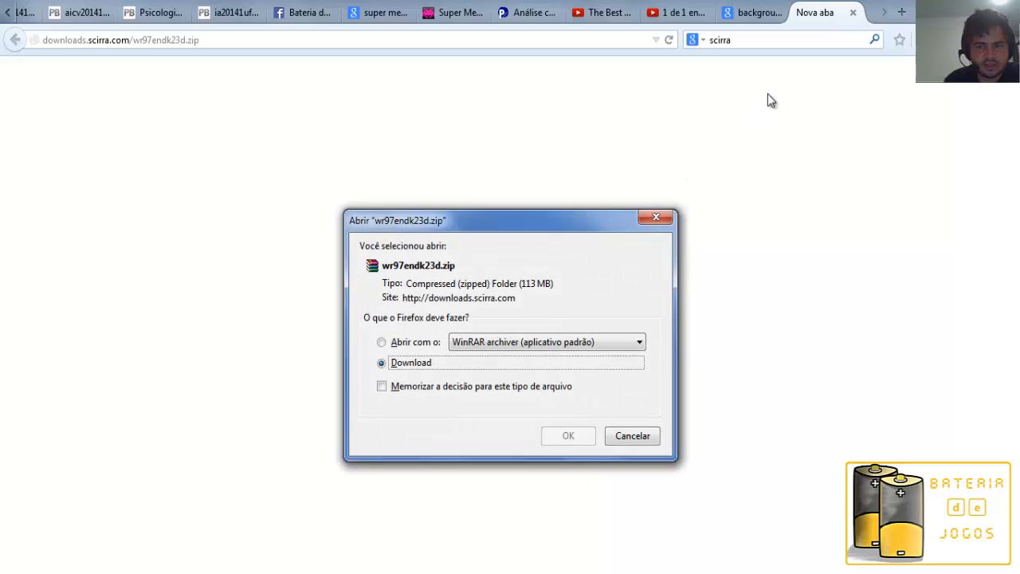
pyautogui.click(638, 439)
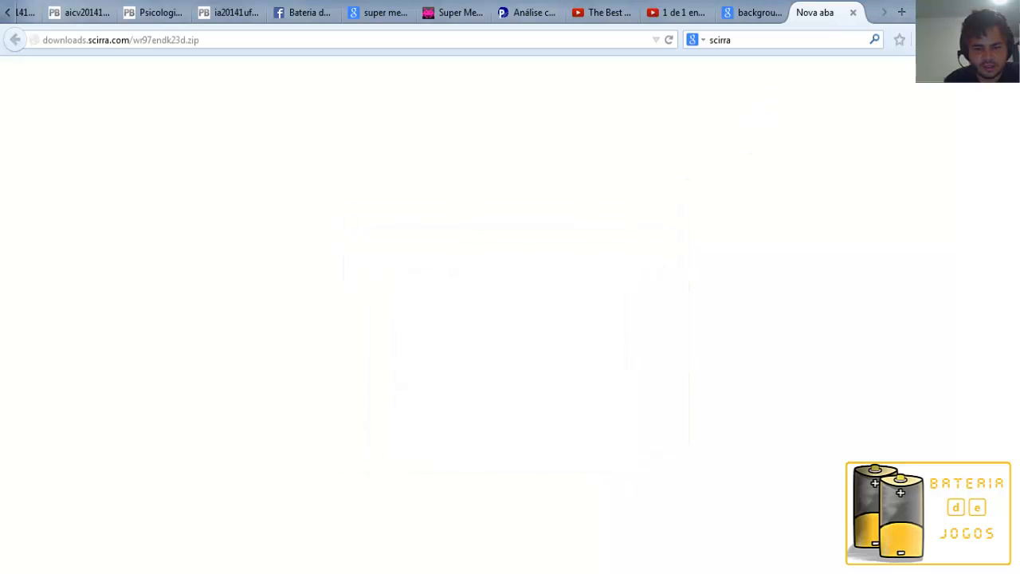
pyautogui.click(540, 572)
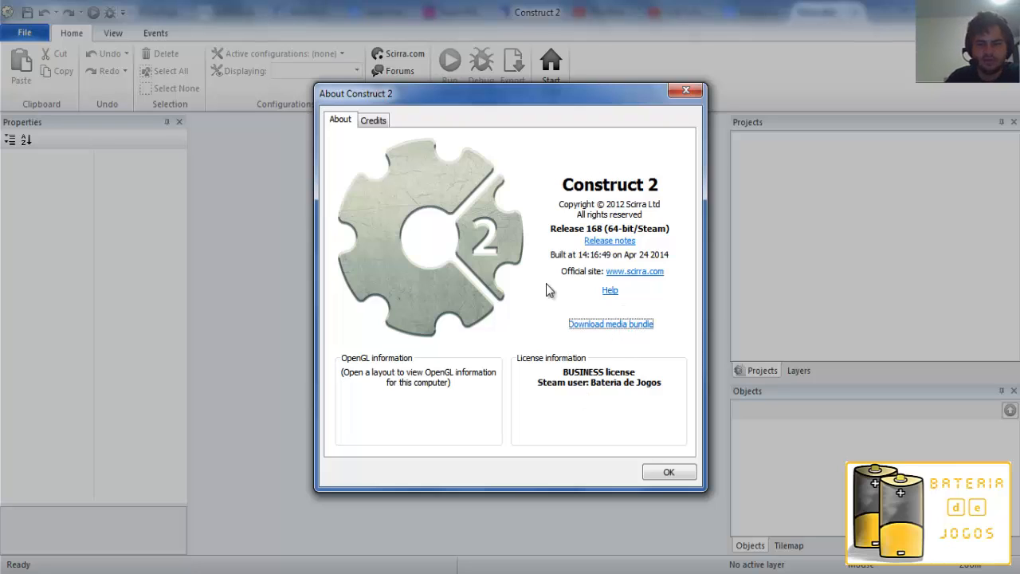
pyautogui.click(666, 472)
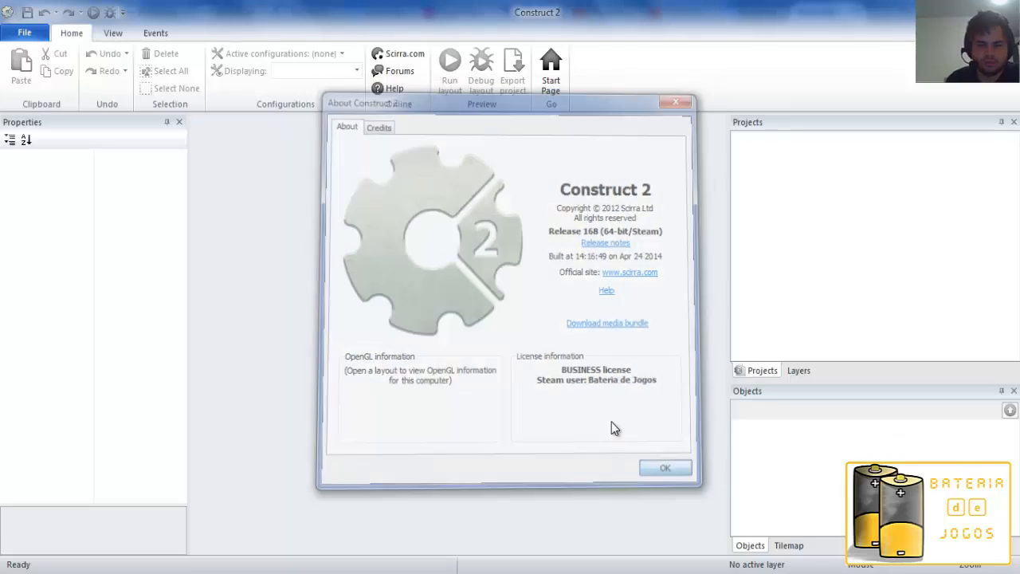
# Set the event sheet font to Consolas in the preferences.
pyautogui.click(25, 33)
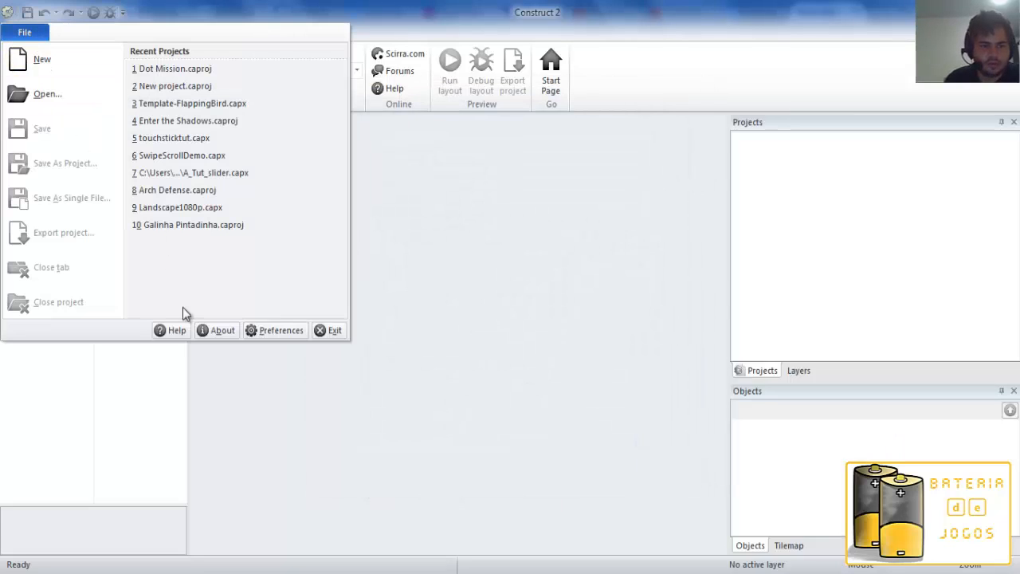
pyautogui.click(276, 330)
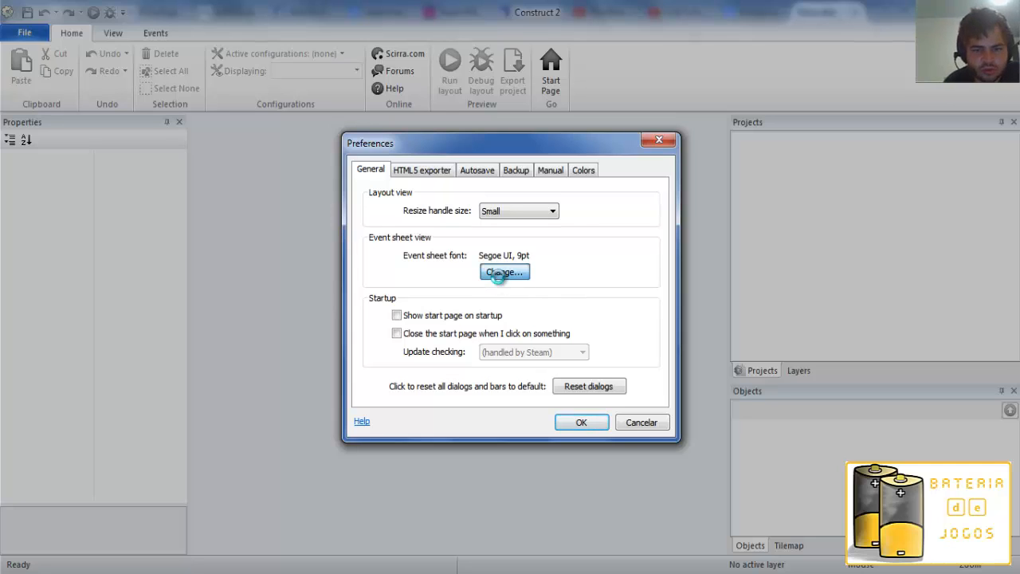
pyautogui.click(499, 275)
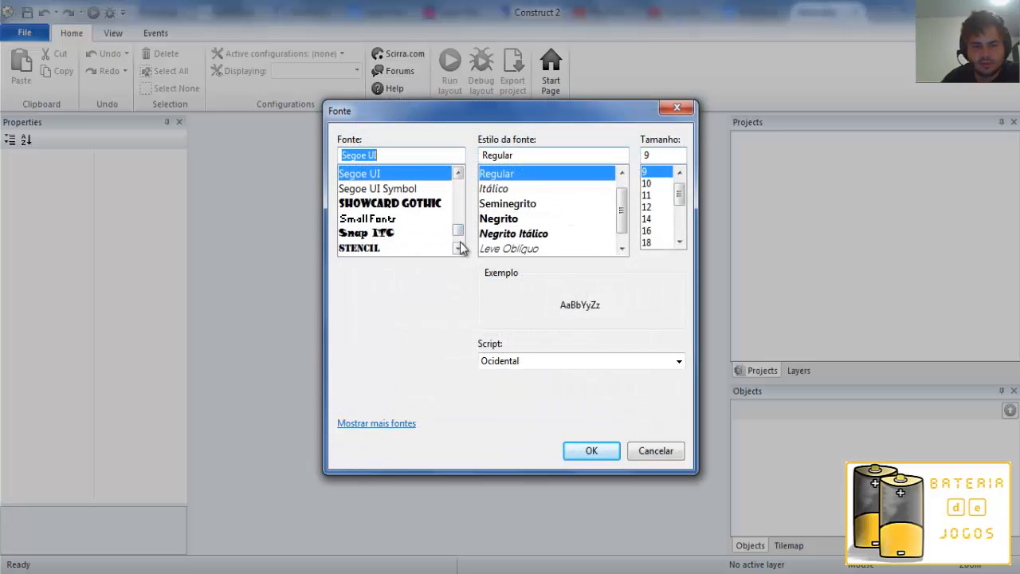
pyautogui.click(395, 224)
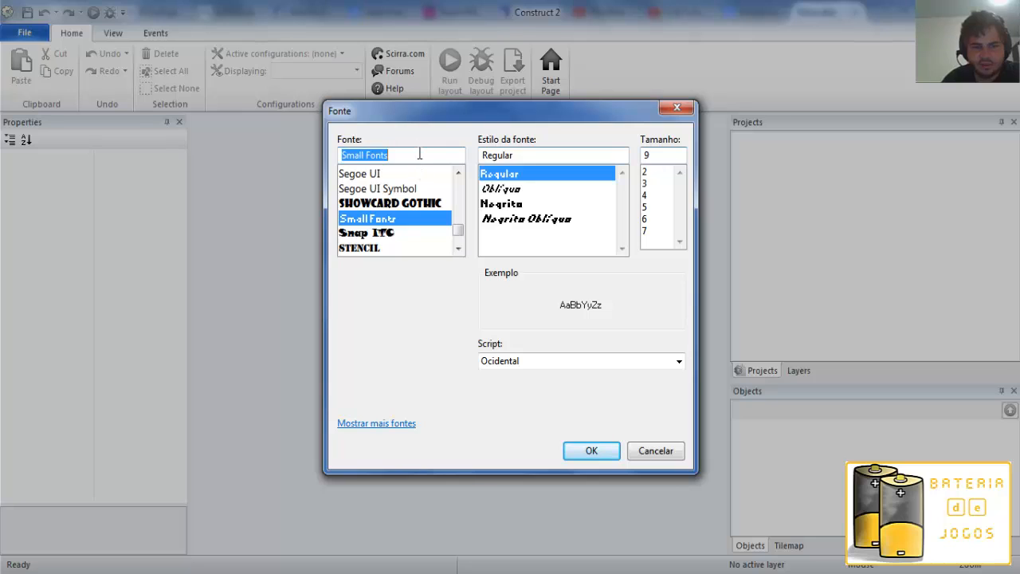
pyautogui.moveTo(420, 153); pyautogui.dragTo(317, 152)
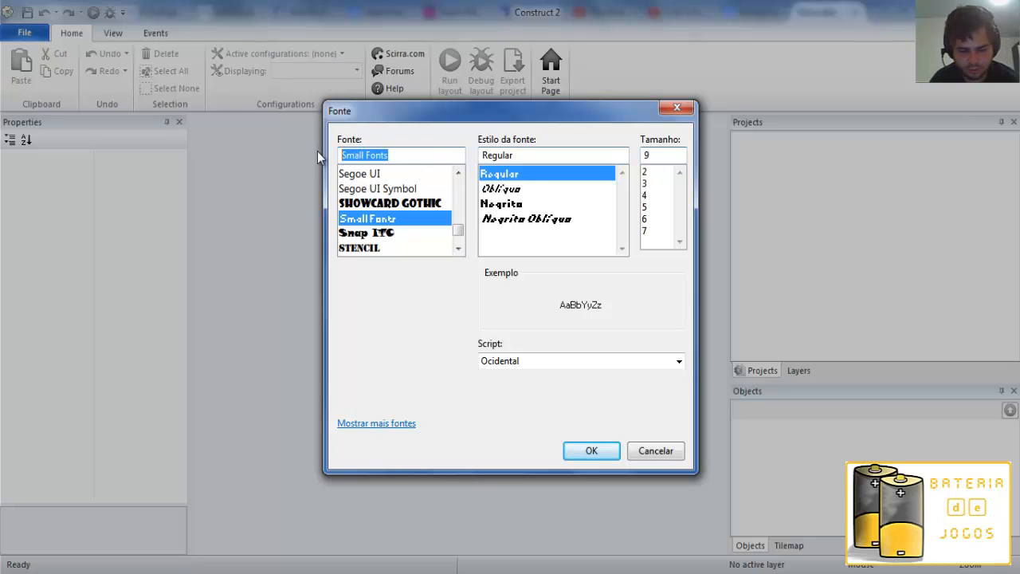
pyautogui.write('Co')
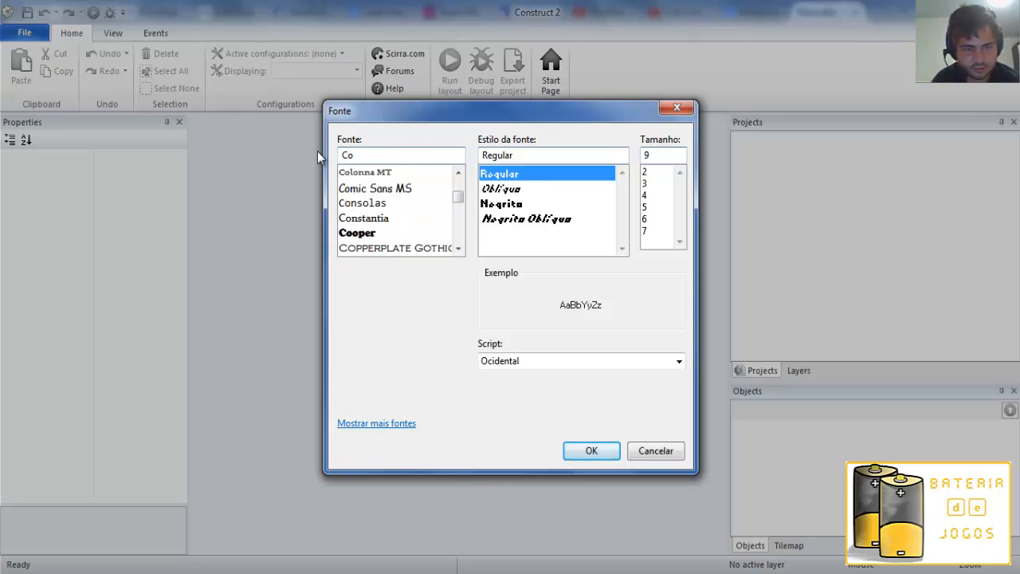
pyautogui.click(365, 203)
pyautogui.click(591, 451)
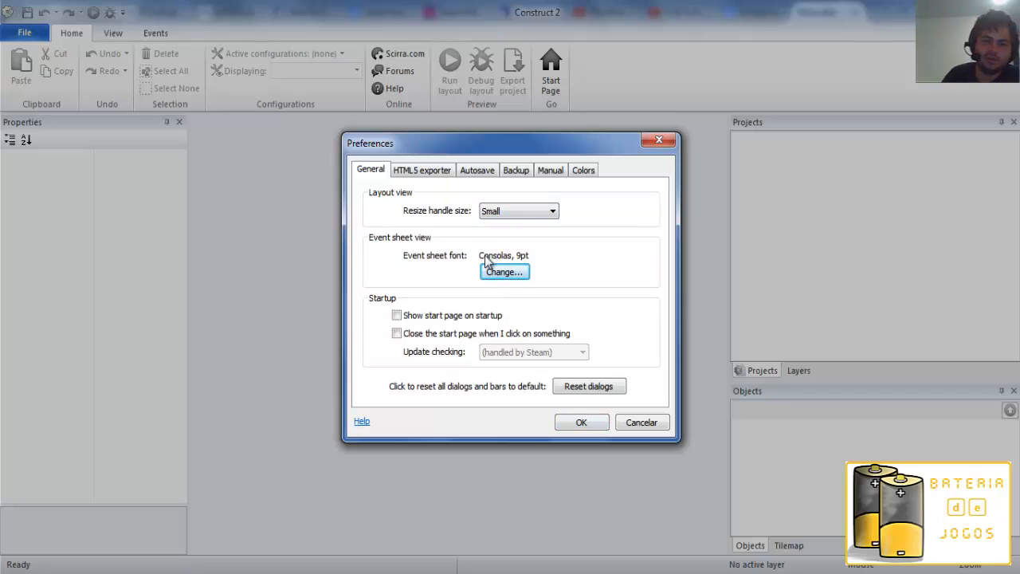
# Set the layout view's resize handle size to Small.
pyautogui.click(504, 211)
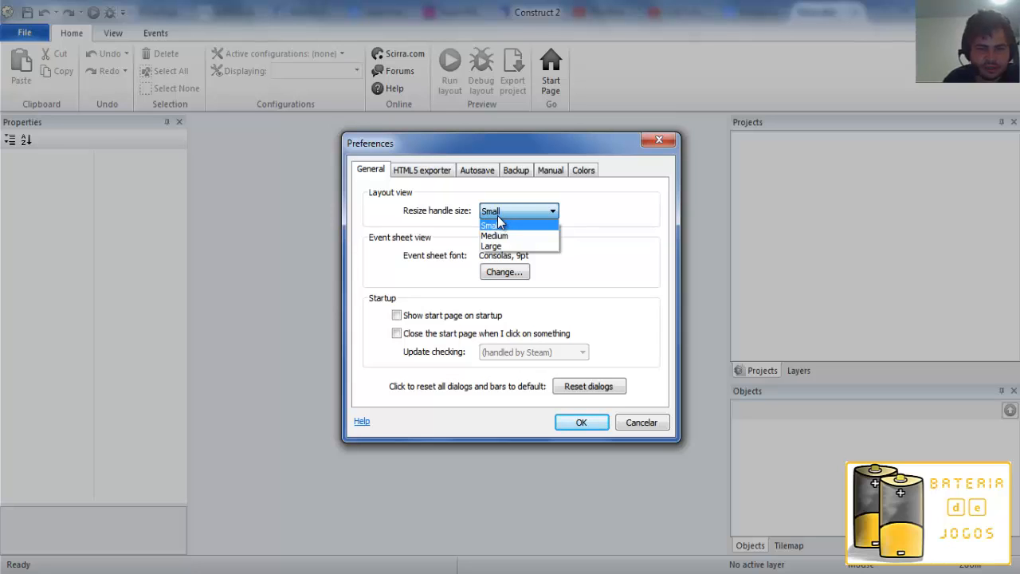
pyautogui.click(500, 225)
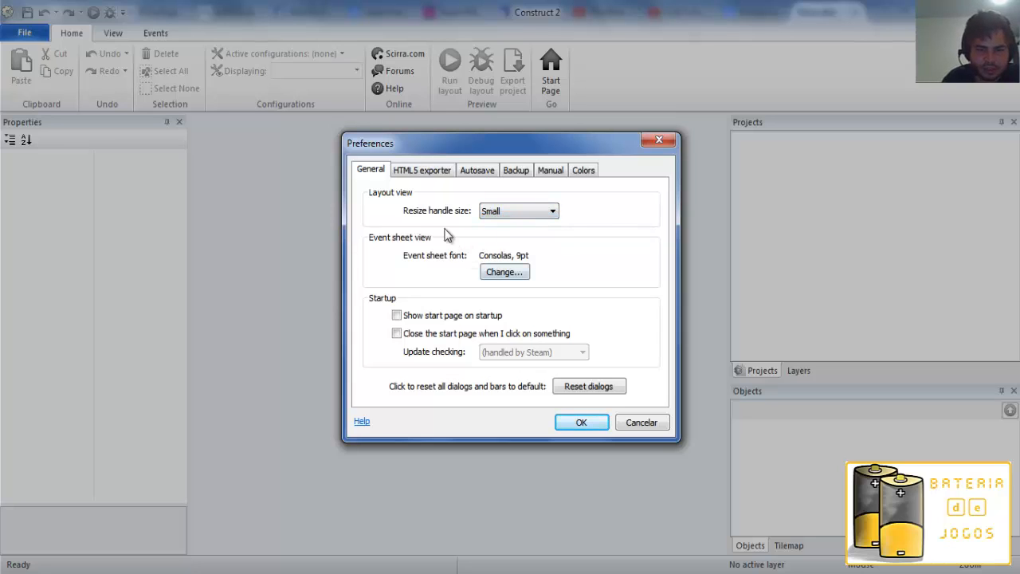
pyautogui.click(508, 214)
pyautogui.click(432, 186)
# Review the preferences for the HTML5 exporter and preview server, autosave, backup folders and help manual.
pyautogui.click(424, 180)
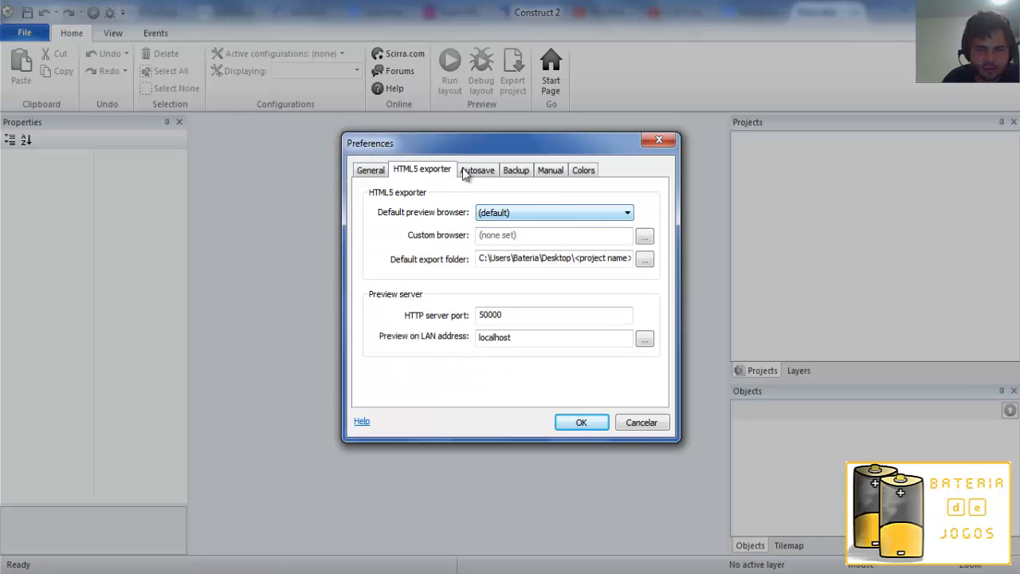
pyautogui.moveTo(521, 314); pyautogui.dragTo(456, 319)
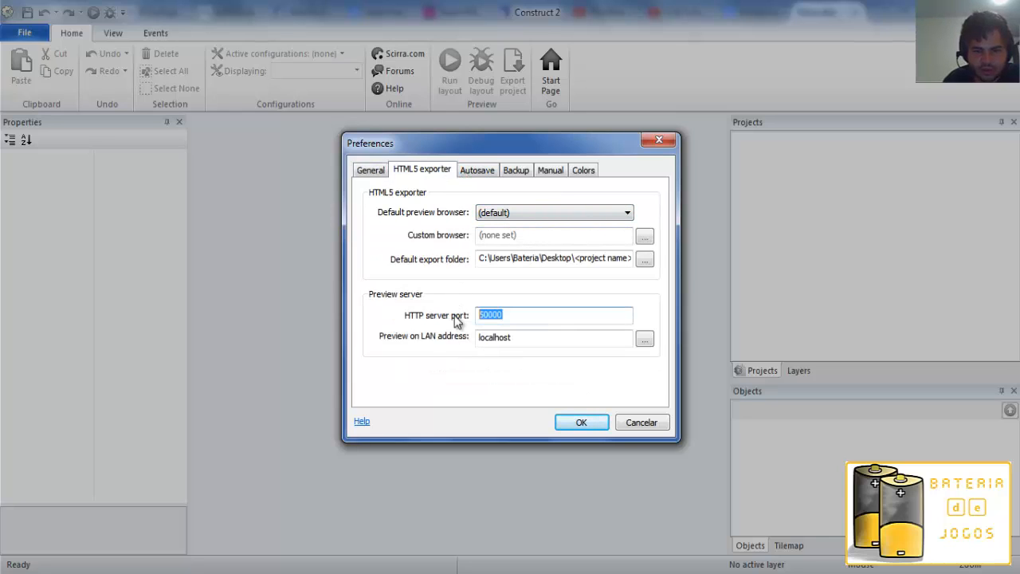
pyautogui.moveTo(535, 334); pyautogui.dragTo(463, 341)
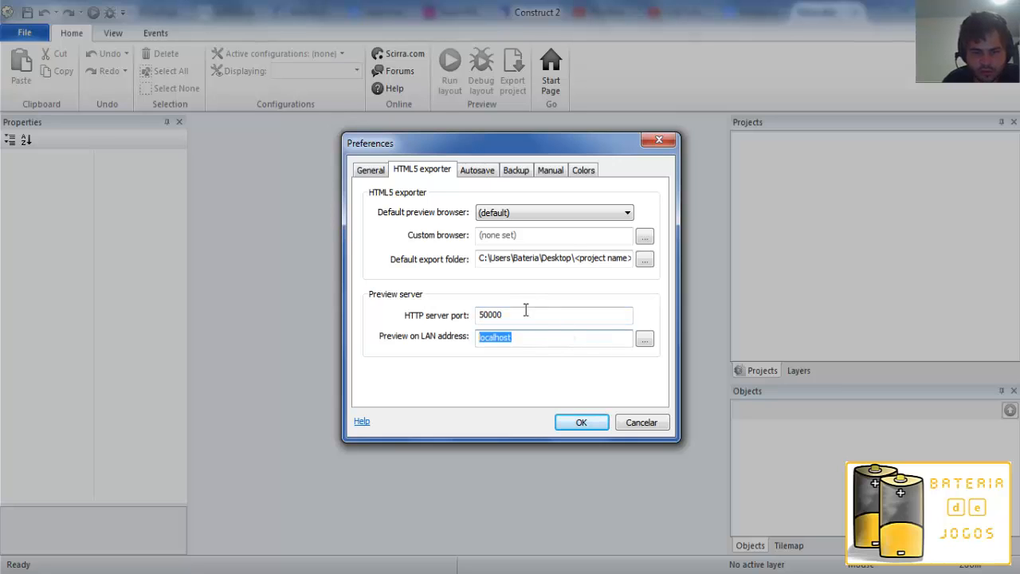
pyautogui.moveTo(523, 313); pyautogui.dragTo(470, 323)
pyautogui.moveTo(536, 336); pyautogui.dragTo(471, 342)
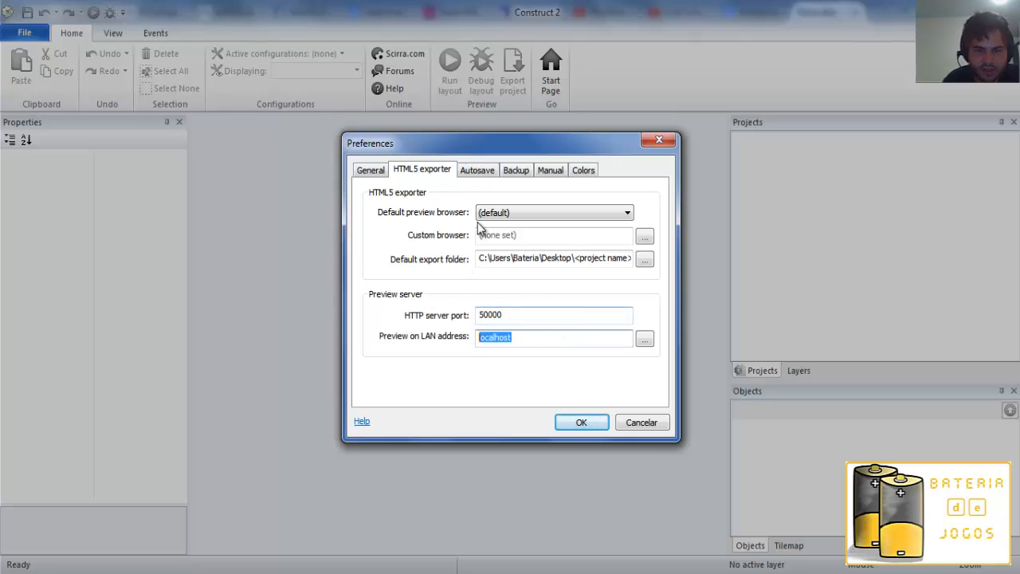
pyautogui.click(476, 173)
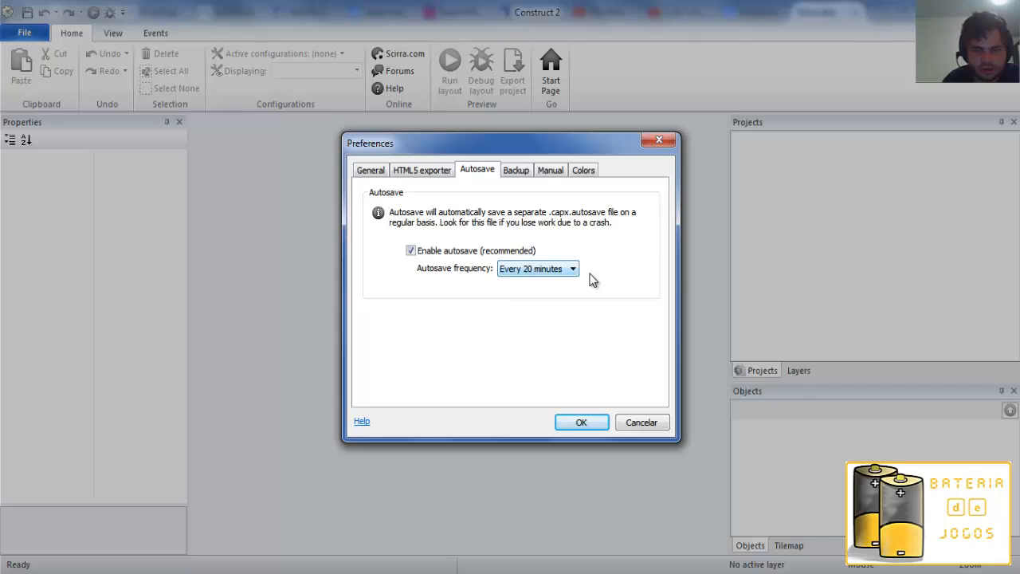
pyautogui.click(530, 173)
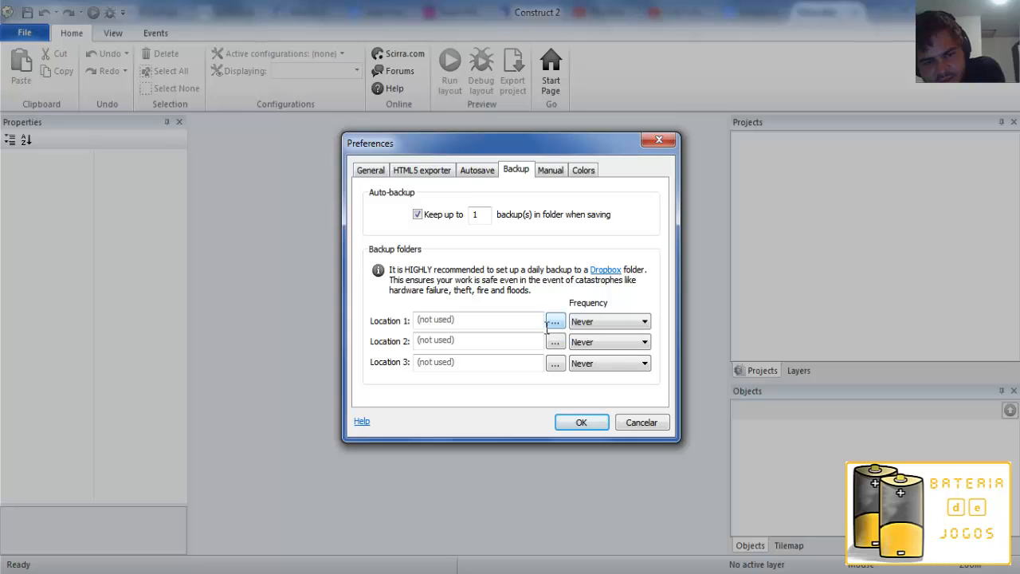
pyautogui.click(602, 324)
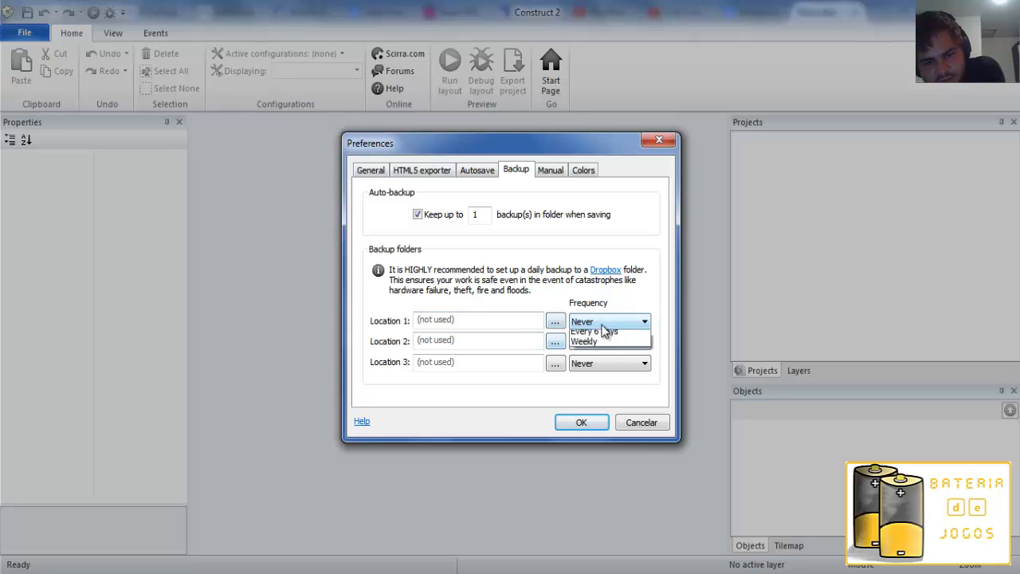
pyautogui.click(602, 324)
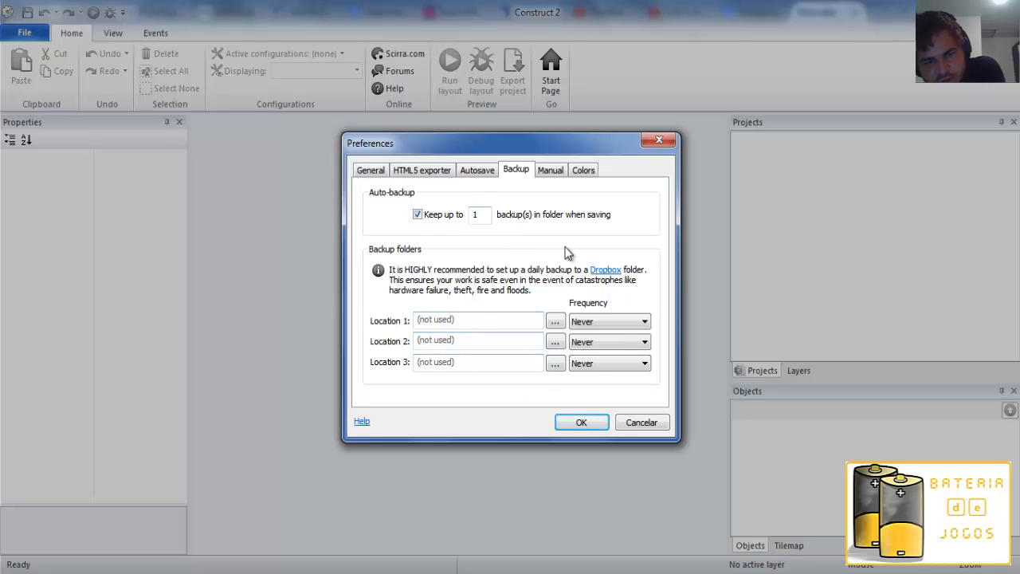
pyautogui.click(557, 168)
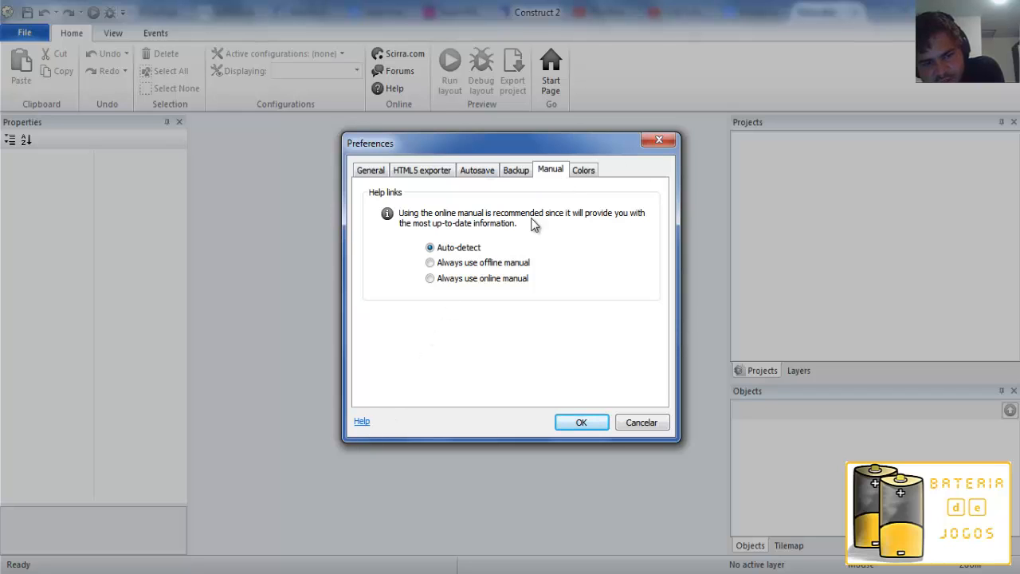
# Load the "Construct 2 original" color theme and accept the preferences.
pyautogui.click(584, 169)
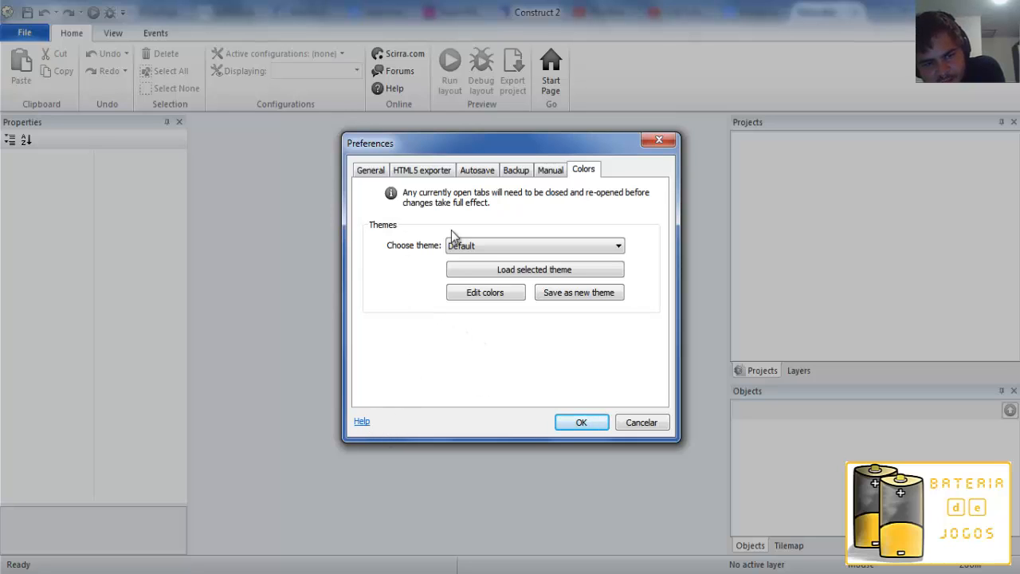
pyautogui.click(476, 246)
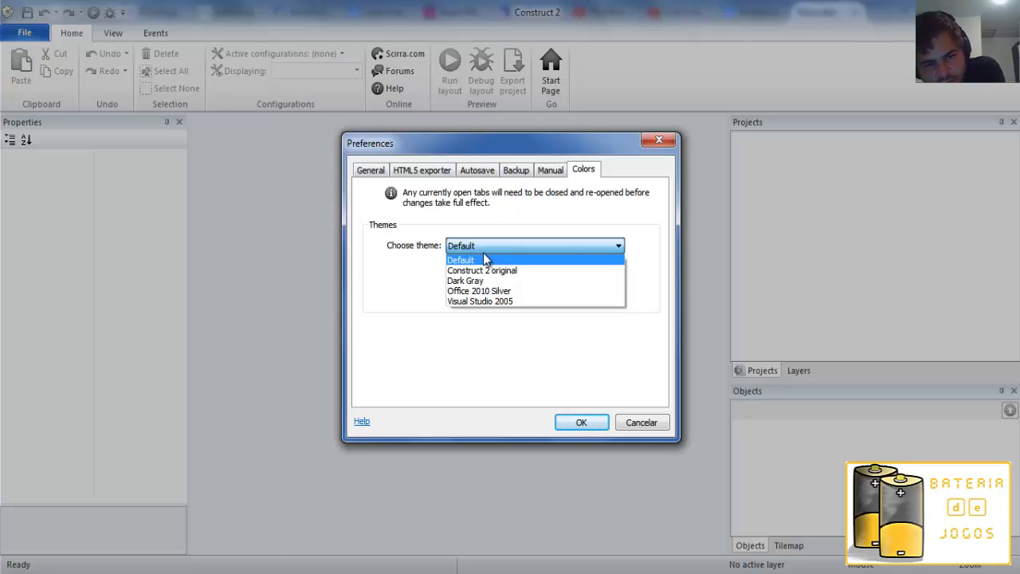
pyautogui.click(486, 272)
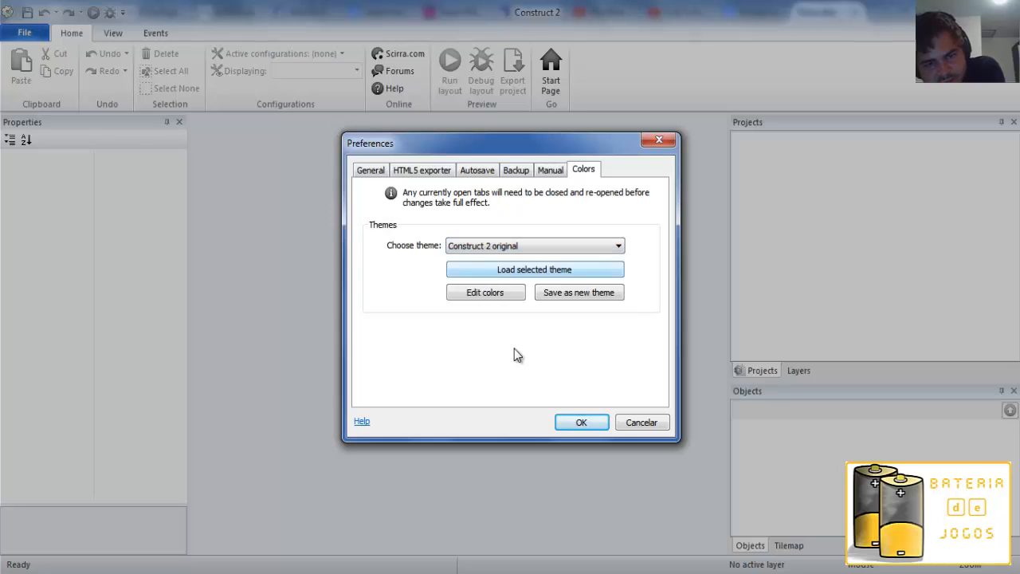
pyautogui.click(526, 270)
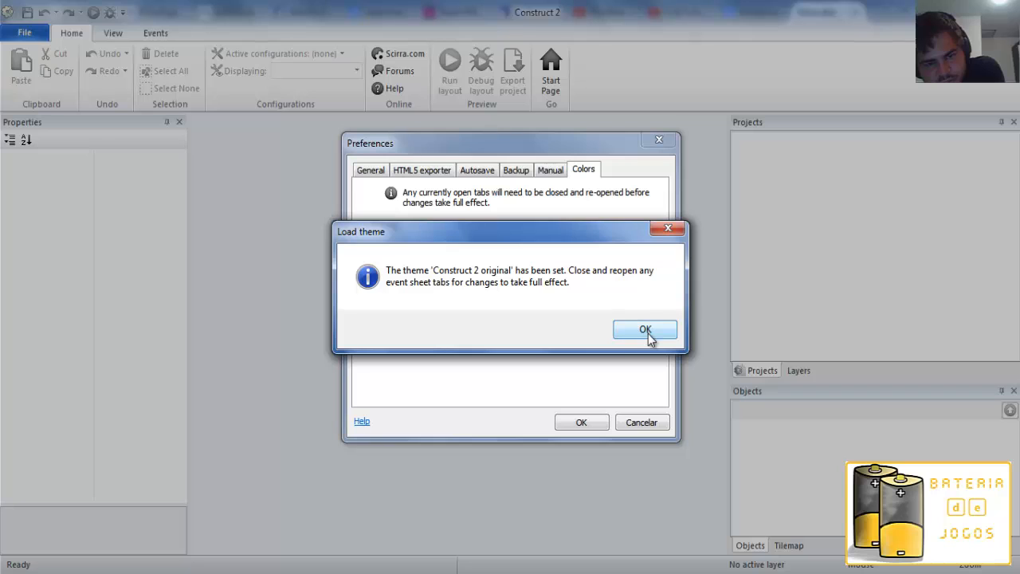
pyautogui.click(646, 330)
pyautogui.click(535, 270)
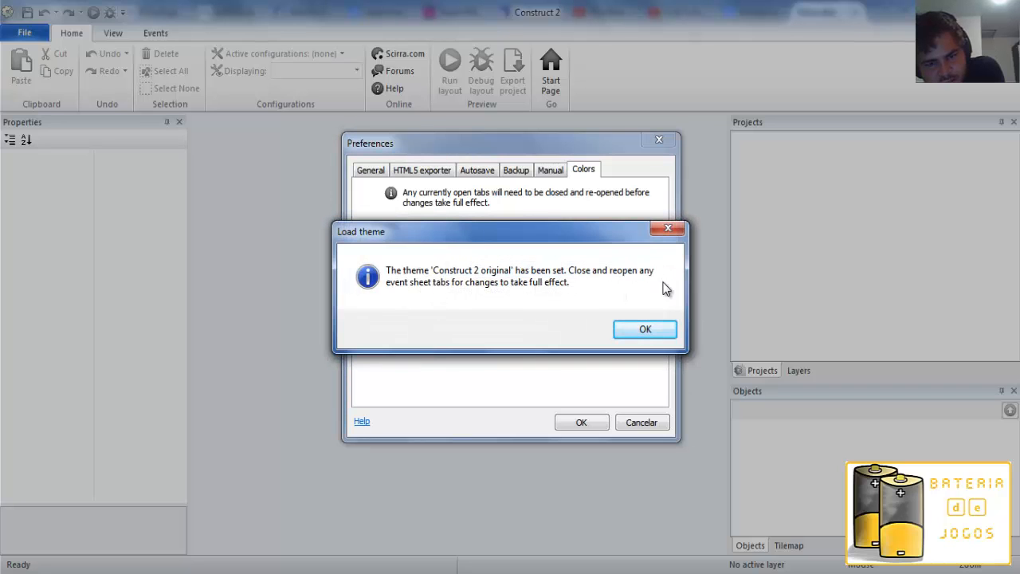
pyautogui.click(656, 332)
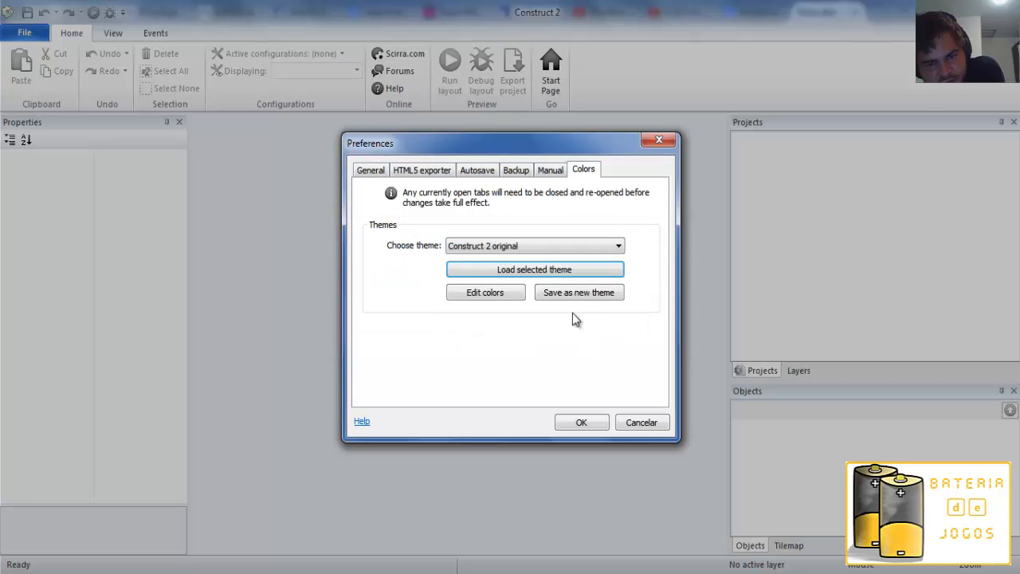
pyautogui.click(582, 421)
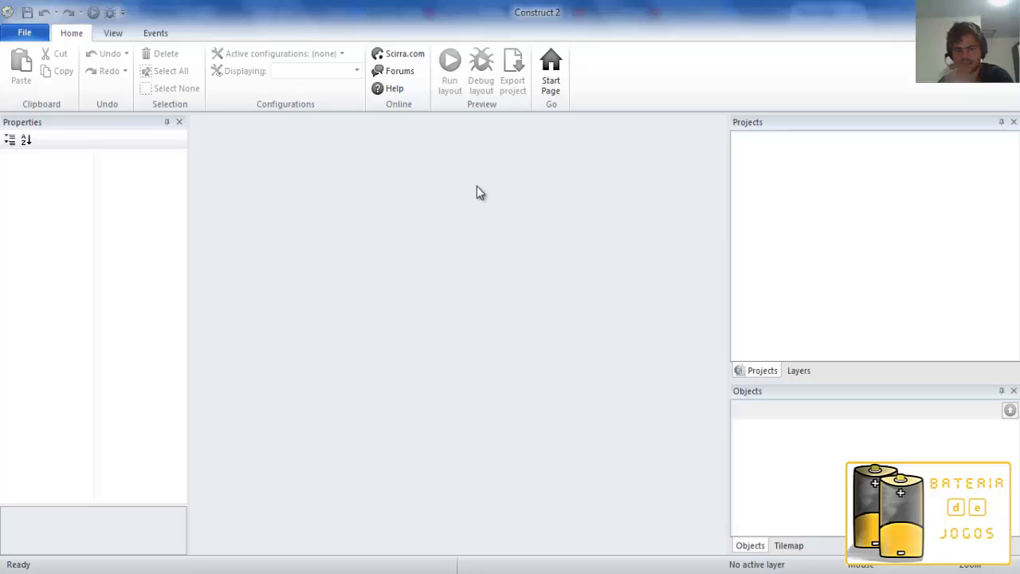
# Revisit the color theme settings in the preferences and close them without making changes.
pyautogui.click(23, 34)
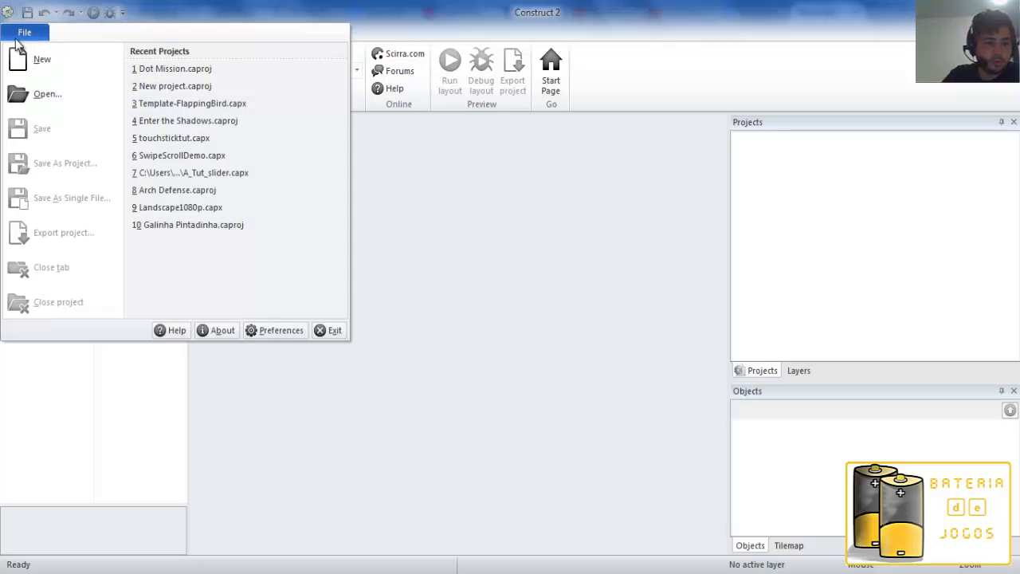
pyautogui.click(646, 293)
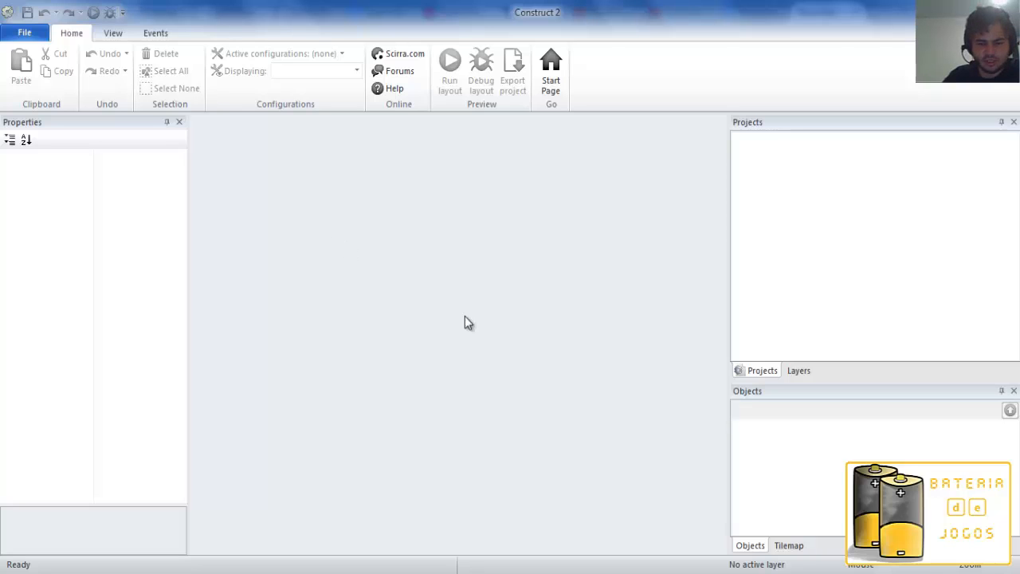
pyautogui.click(36, 34)
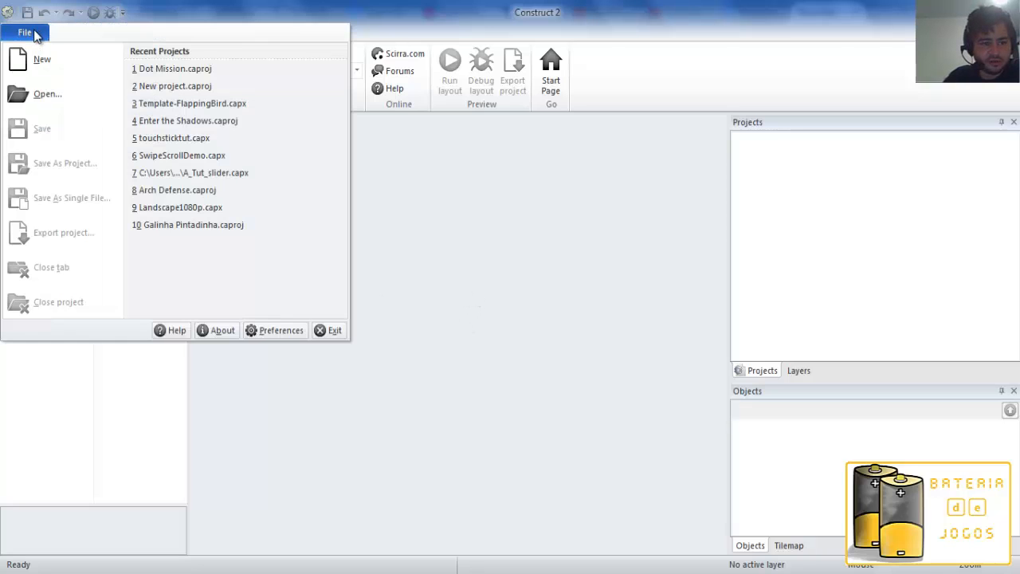
pyautogui.click(261, 328)
pyautogui.click(585, 170)
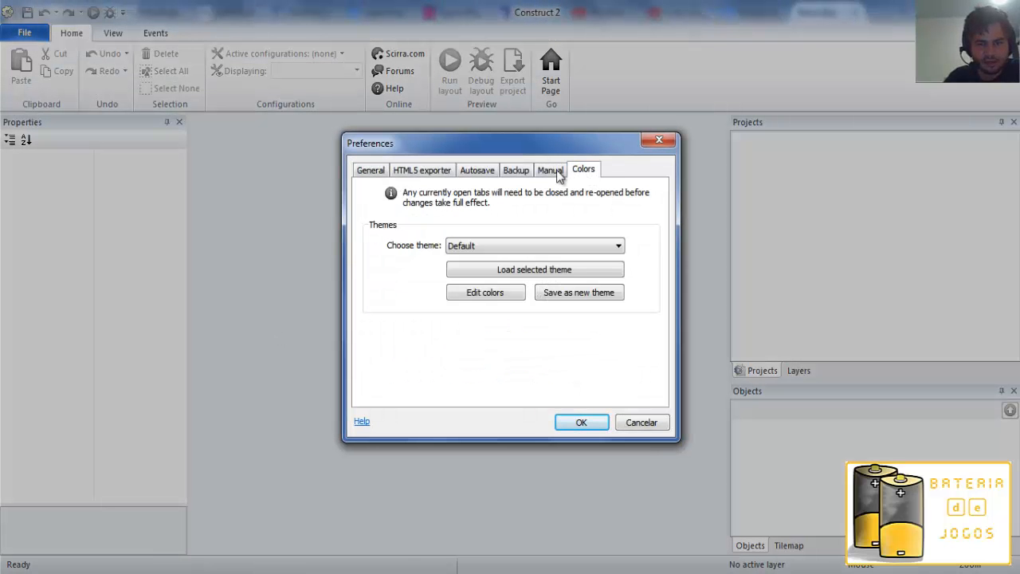
pyautogui.click(659, 141)
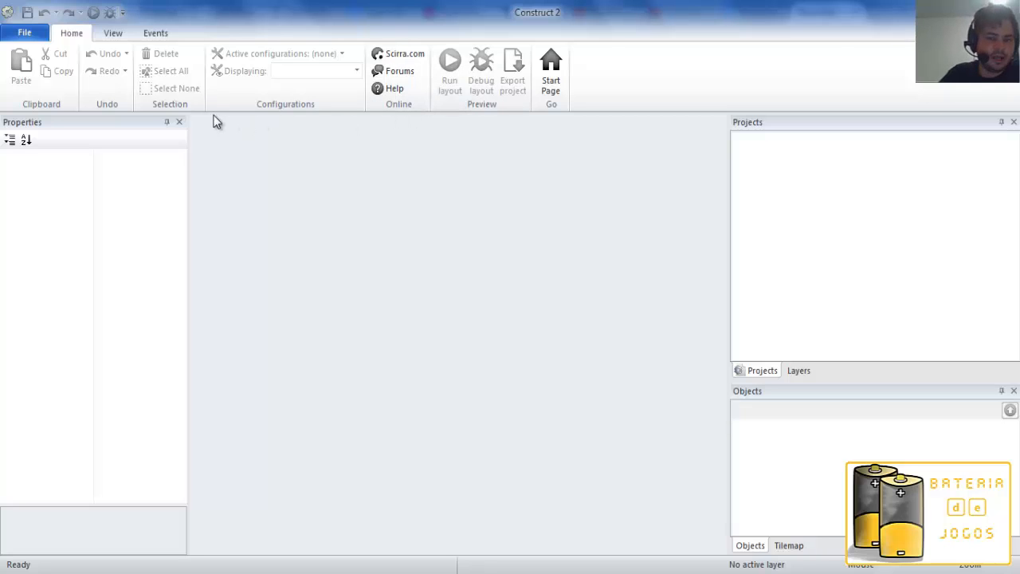
# Start a new project and compare the empty SD landscape and portrait 4:3 templates.
pyautogui.click(26, 32)
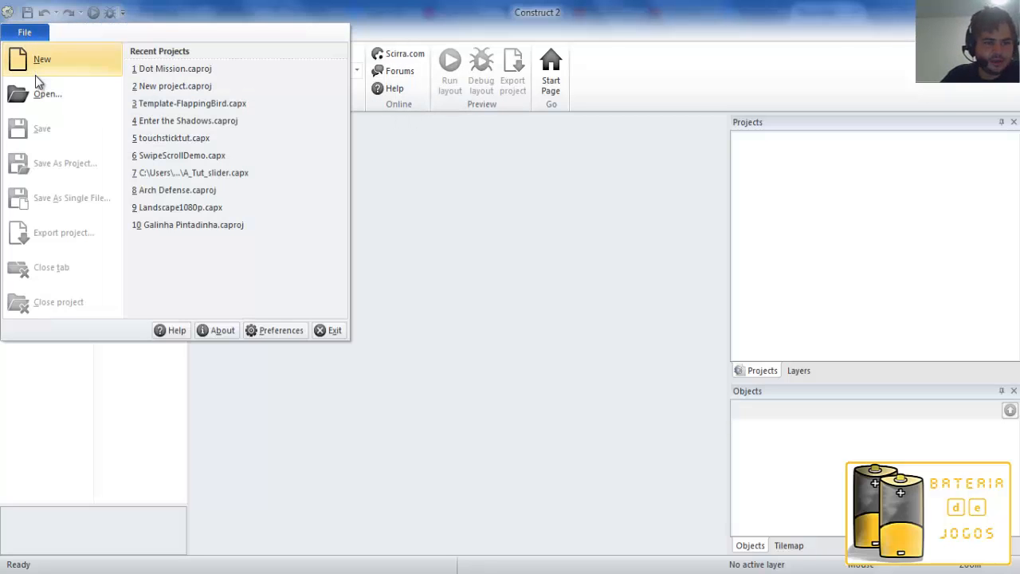
pyautogui.click(40, 60)
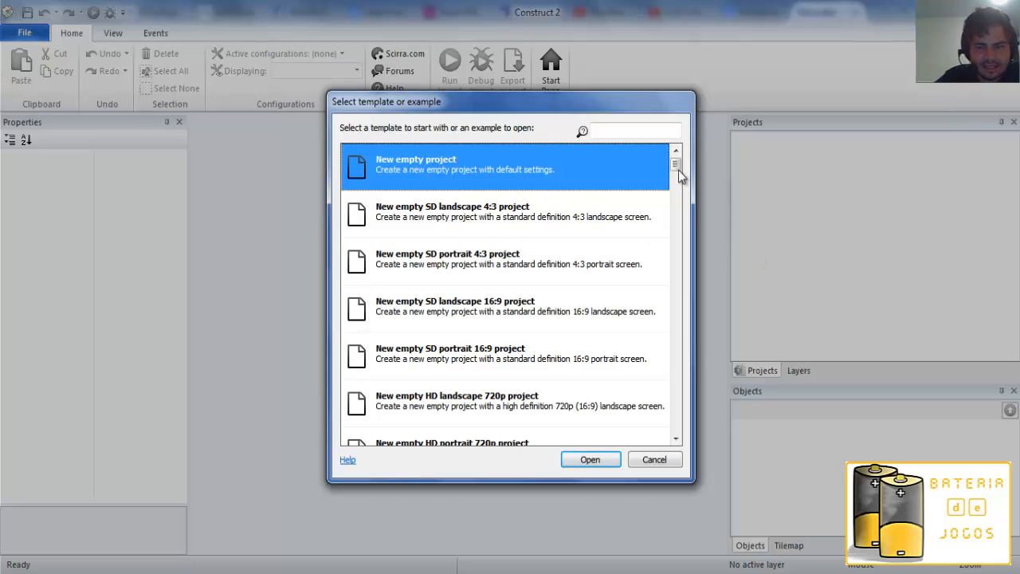
pyautogui.moveTo(682, 177); pyautogui.dragTo(677, 136)
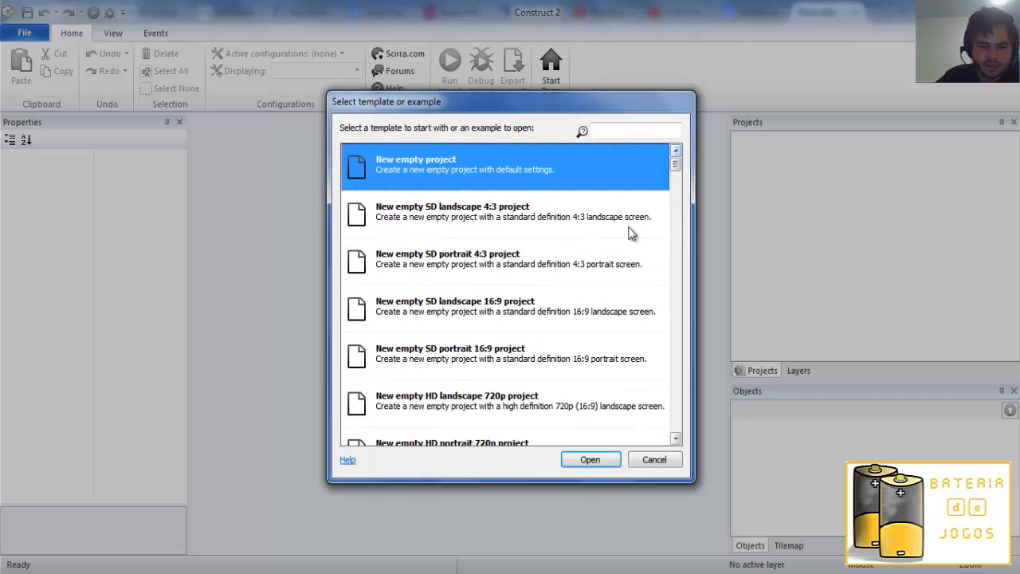
pyautogui.click(538, 283)
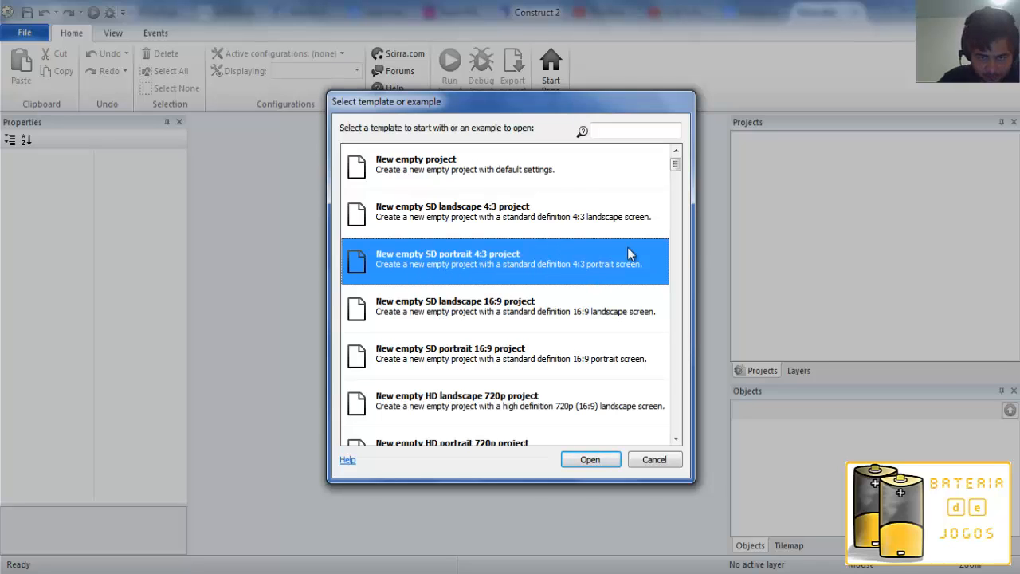
pyautogui.click(468, 221)
pyautogui.click(463, 267)
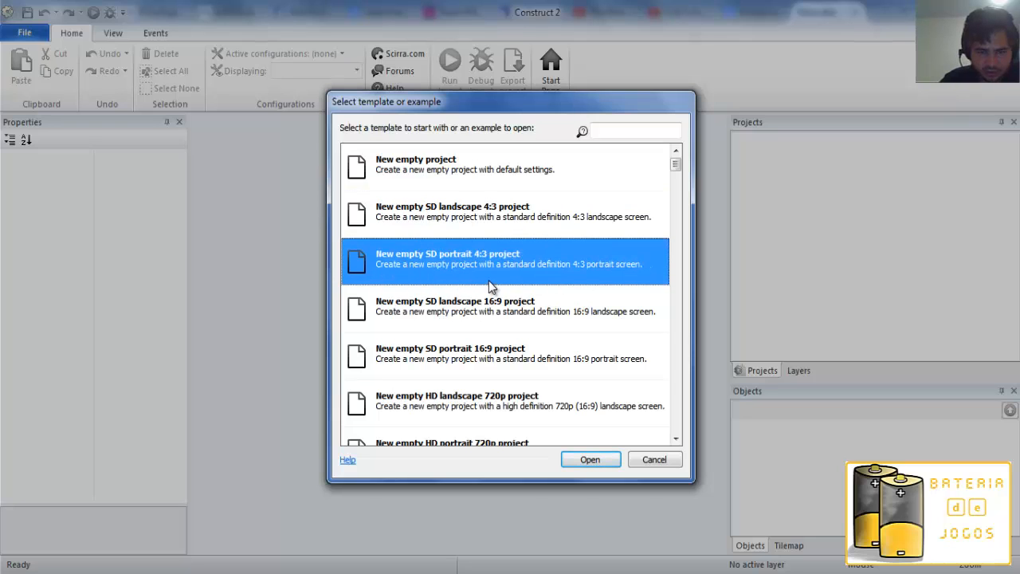
pyautogui.click(530, 223)
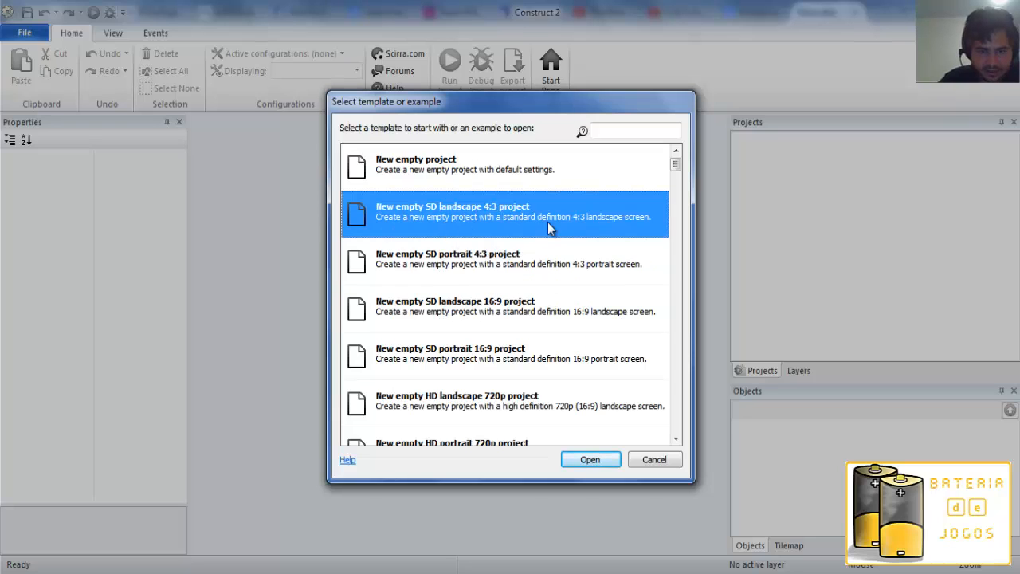
pyautogui.click(489, 256)
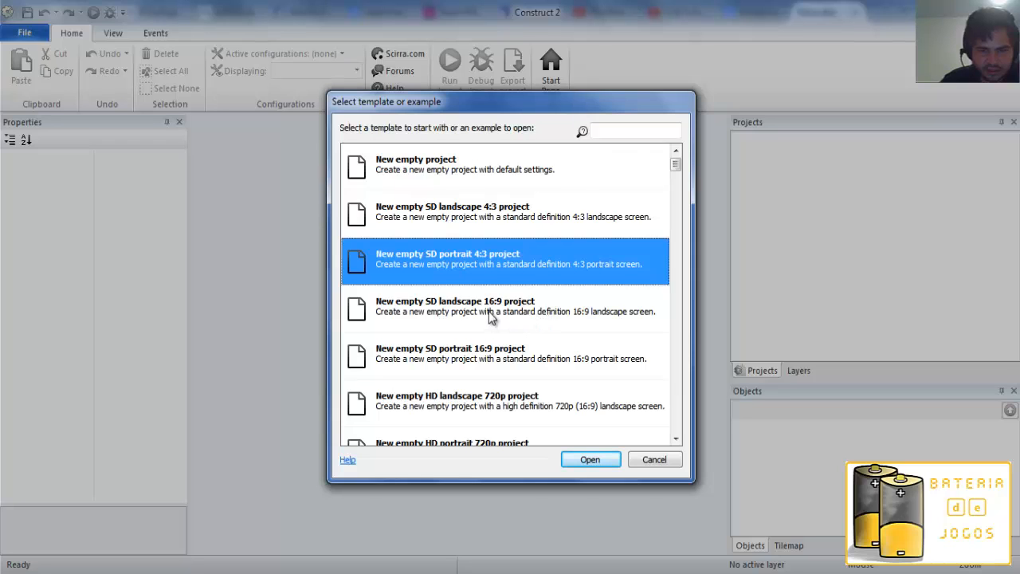
# Examine the empty HD 720p and 1080p project templates in landscape and portrait.
pyautogui.scroll(-2, 501, 308)
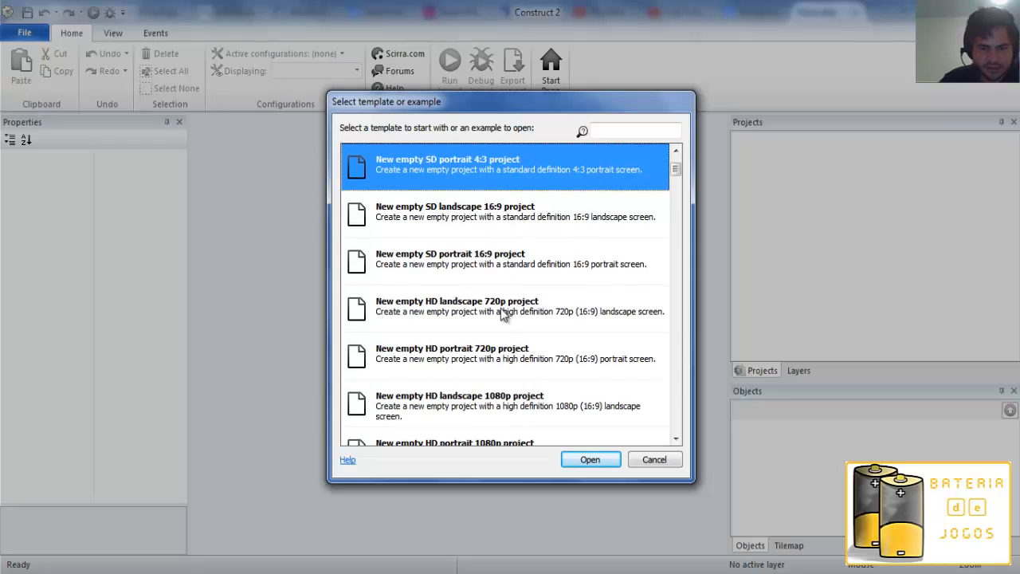
pyautogui.scroll(-1, 501, 310)
pyautogui.click(499, 265)
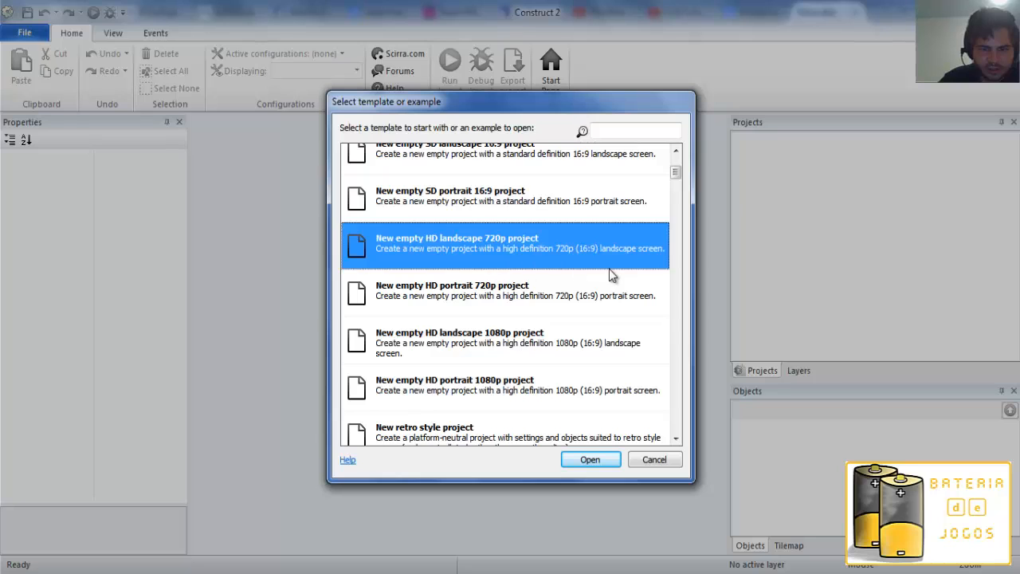
pyautogui.scroll(-1, 606, 259)
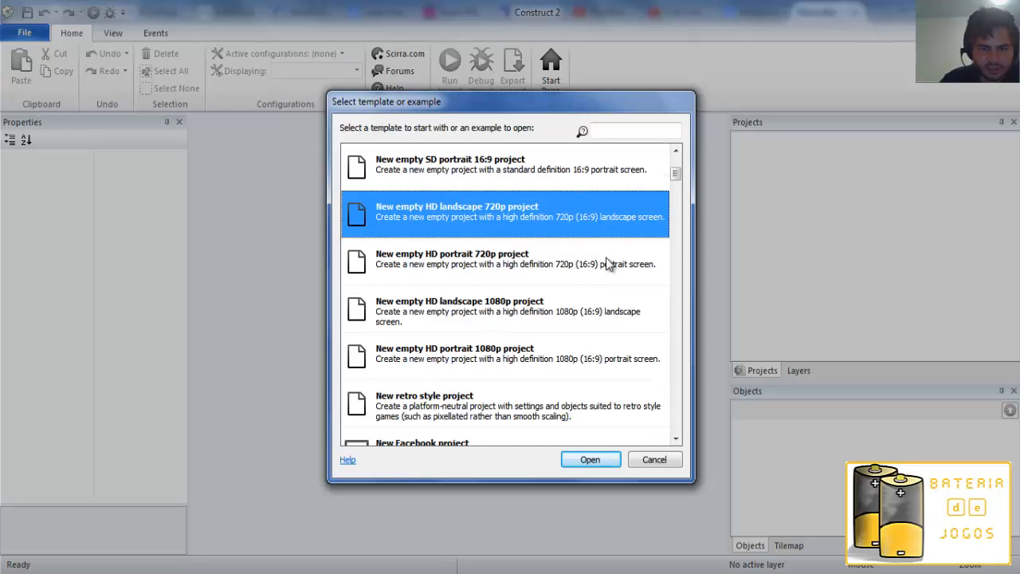
pyautogui.scroll(-5, 604, 263)
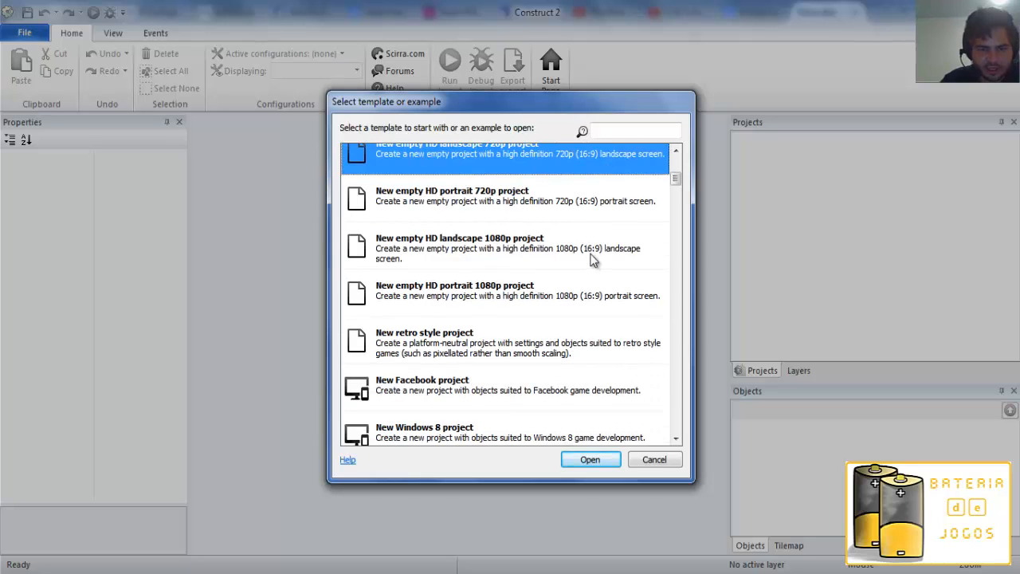
pyautogui.scroll(1, 598, 248)
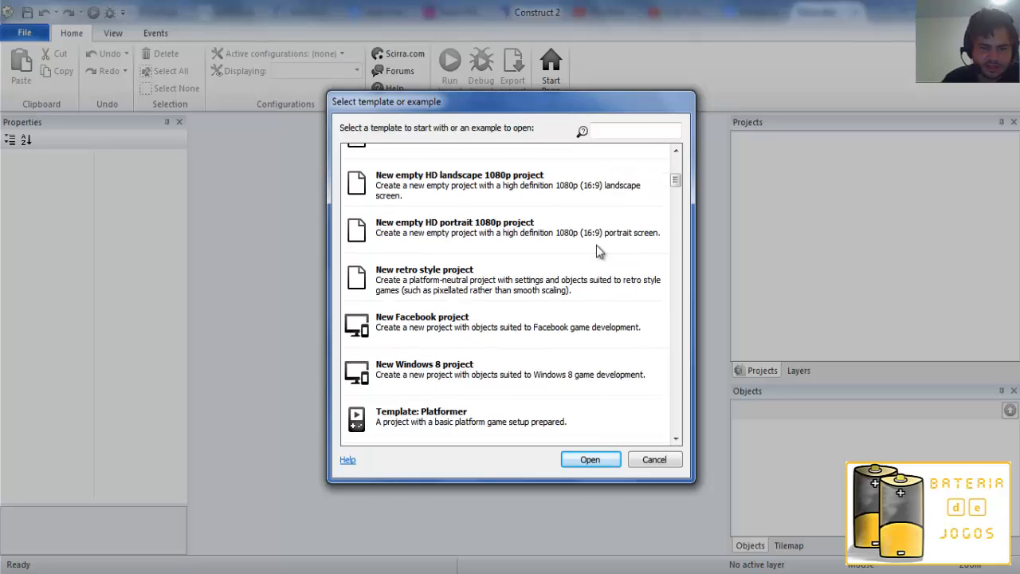
# Look at the New Facebook project and New Windows 8 project templates.
pyautogui.scroll(-2, 599, 254)
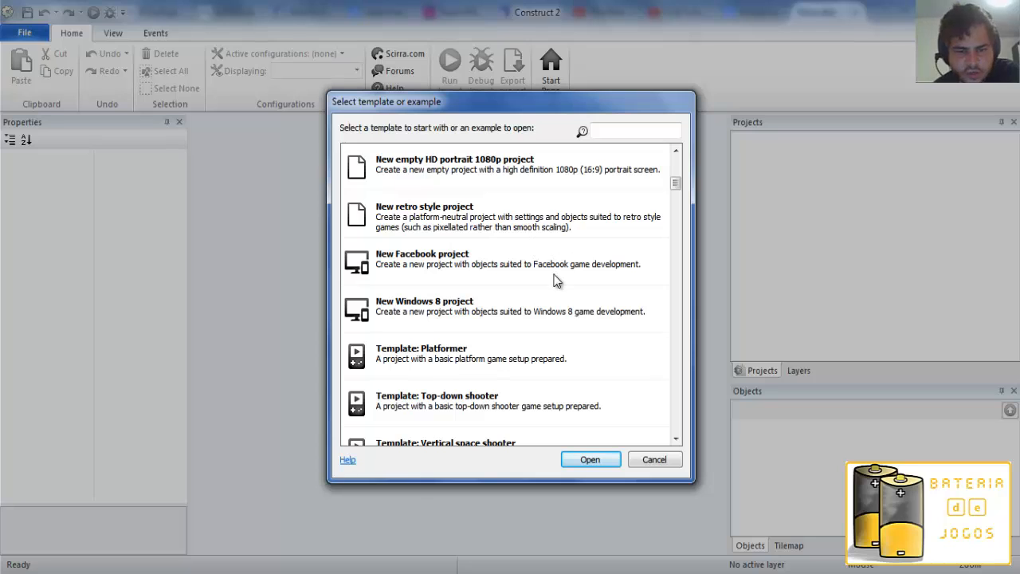
pyautogui.click(528, 266)
pyautogui.scroll(-1, 532, 283)
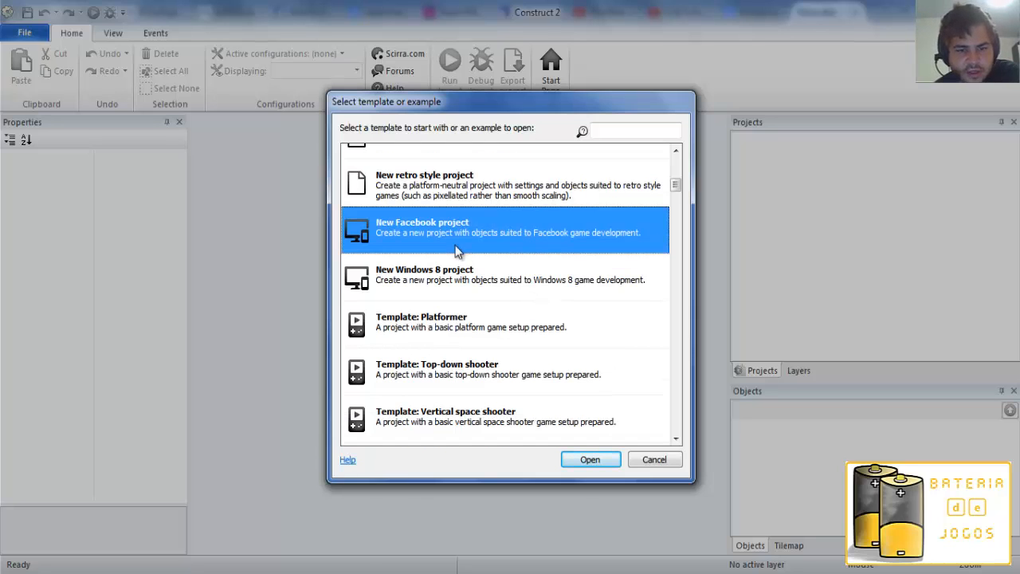
pyautogui.click(449, 286)
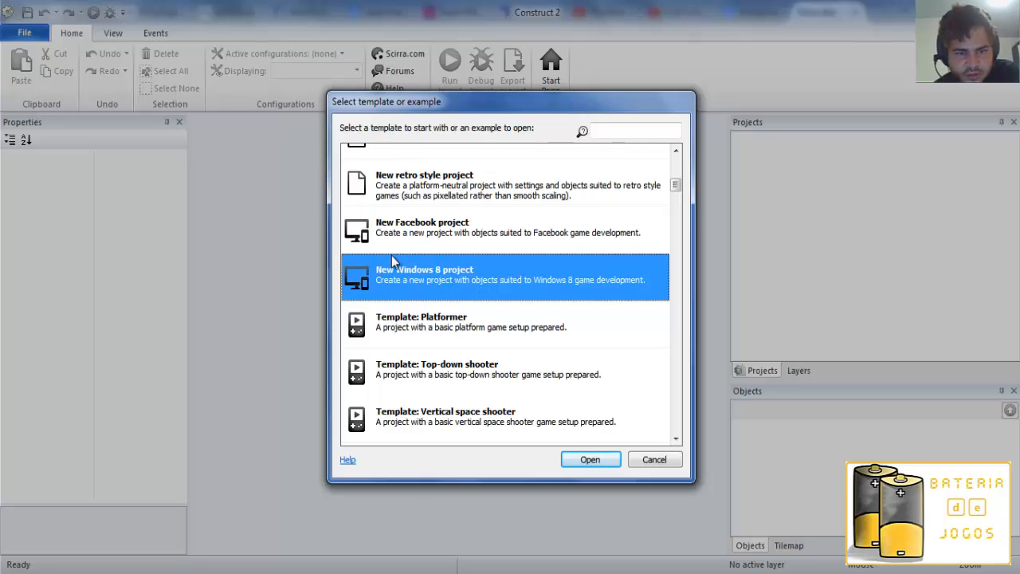
# Go through the Platformer, Top-down shooter, Vertical space shooter, Turret Defense and Driving game templates.
pyautogui.scroll(-1, 484, 283)
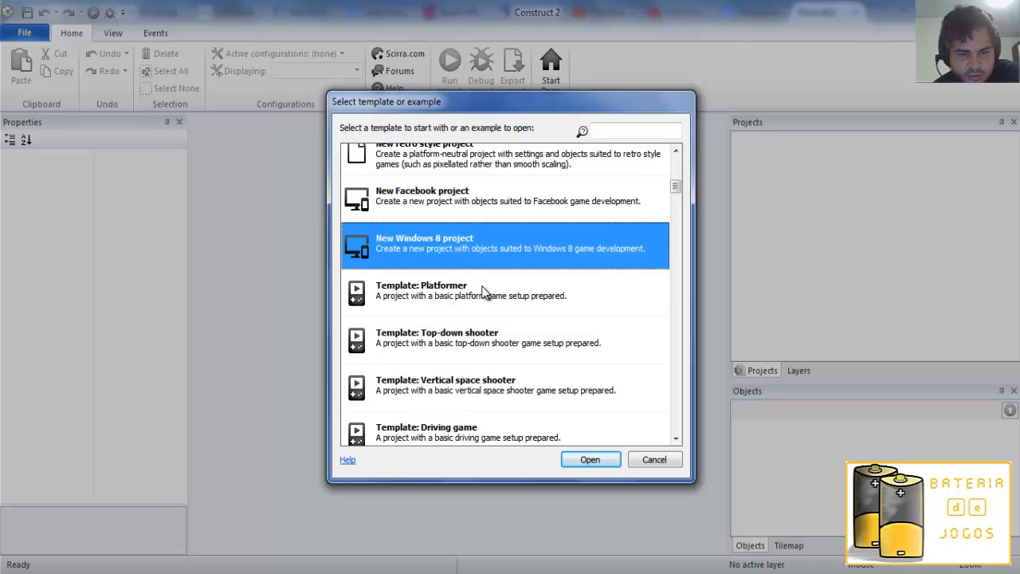
pyautogui.click(510, 301)
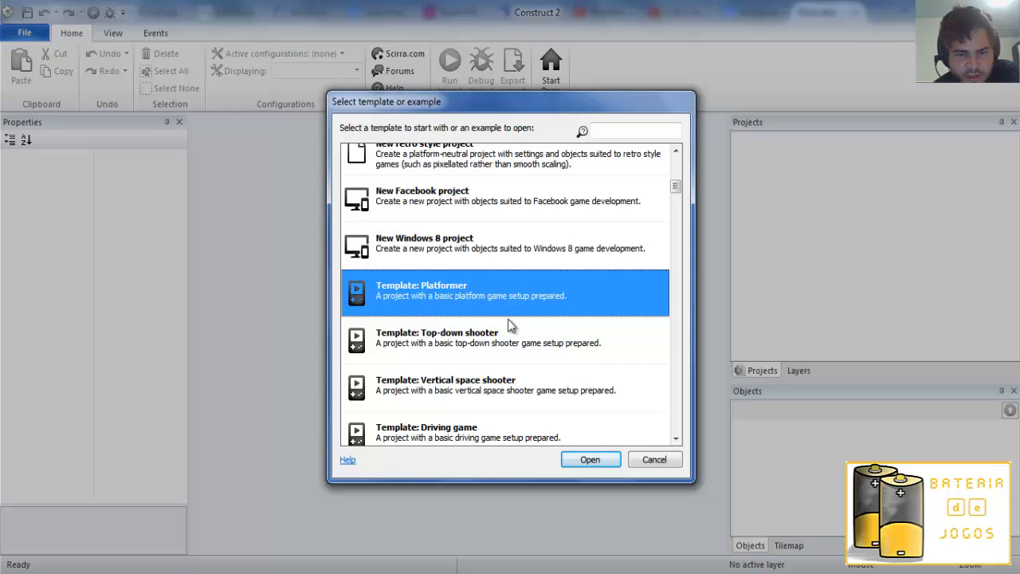
pyautogui.scroll(-1, 533, 316)
pyautogui.click(489, 253)
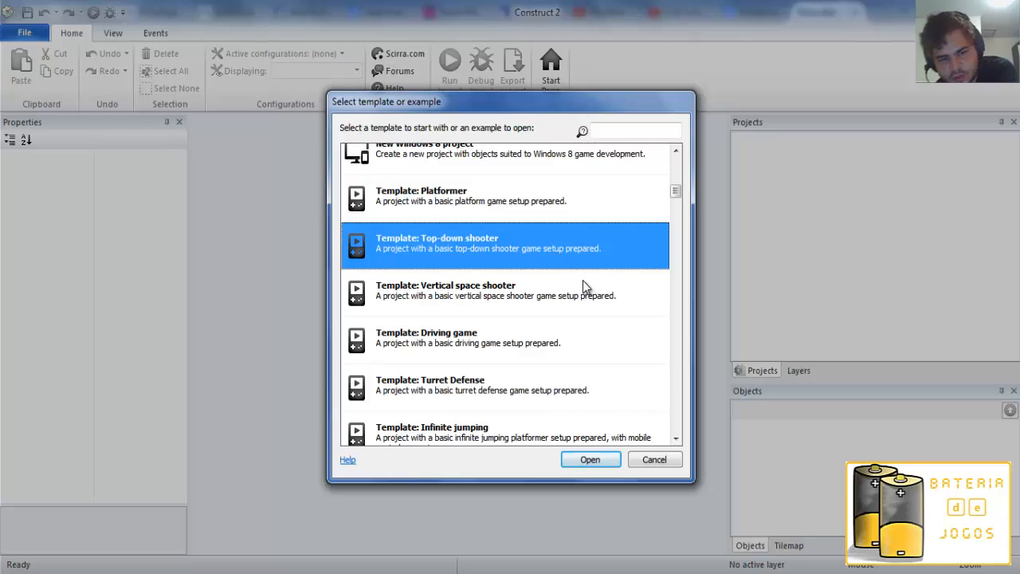
pyautogui.scroll(-1, 584, 286)
pyautogui.click(530, 268)
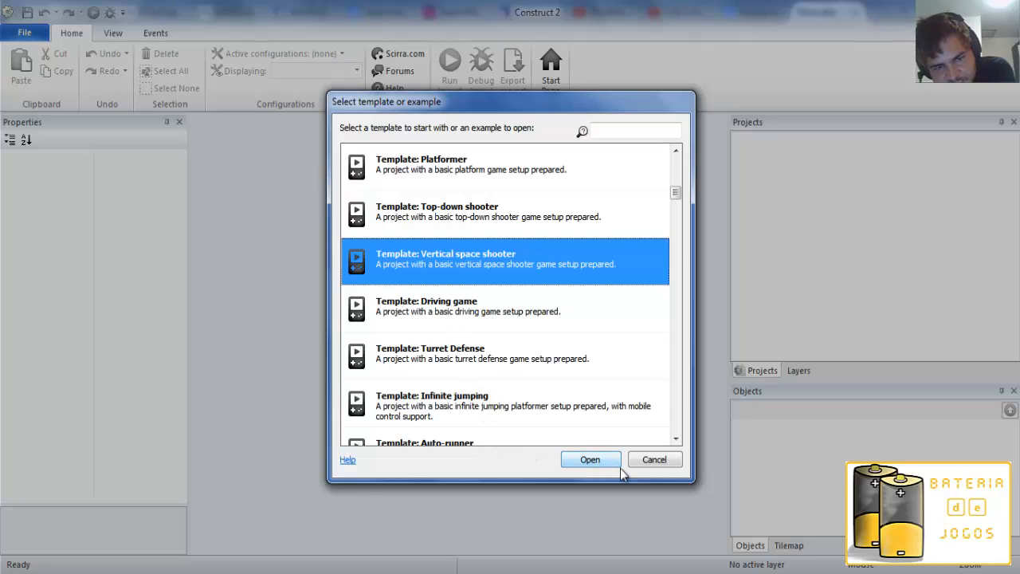
pyautogui.click(490, 364)
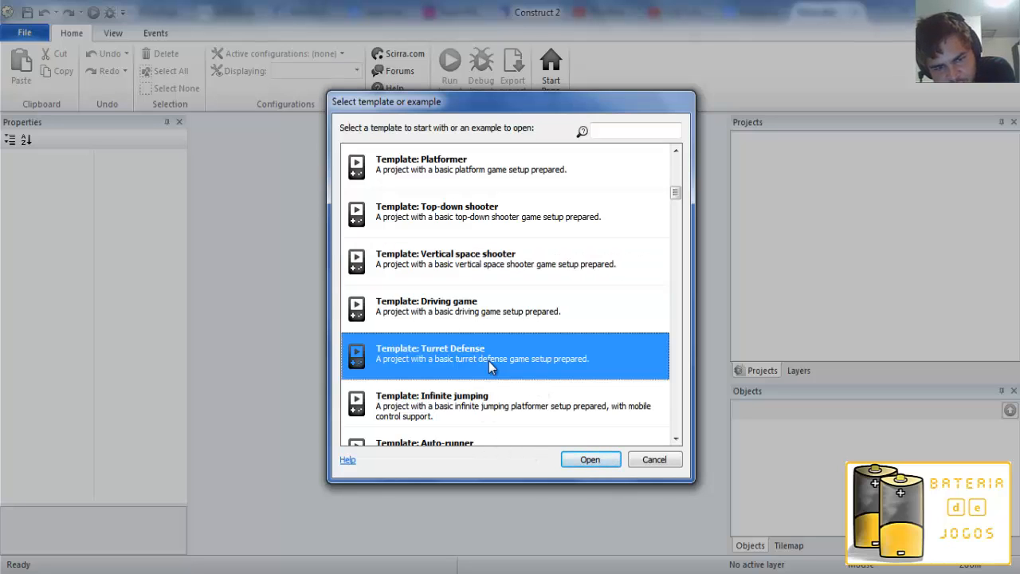
pyautogui.click(510, 316)
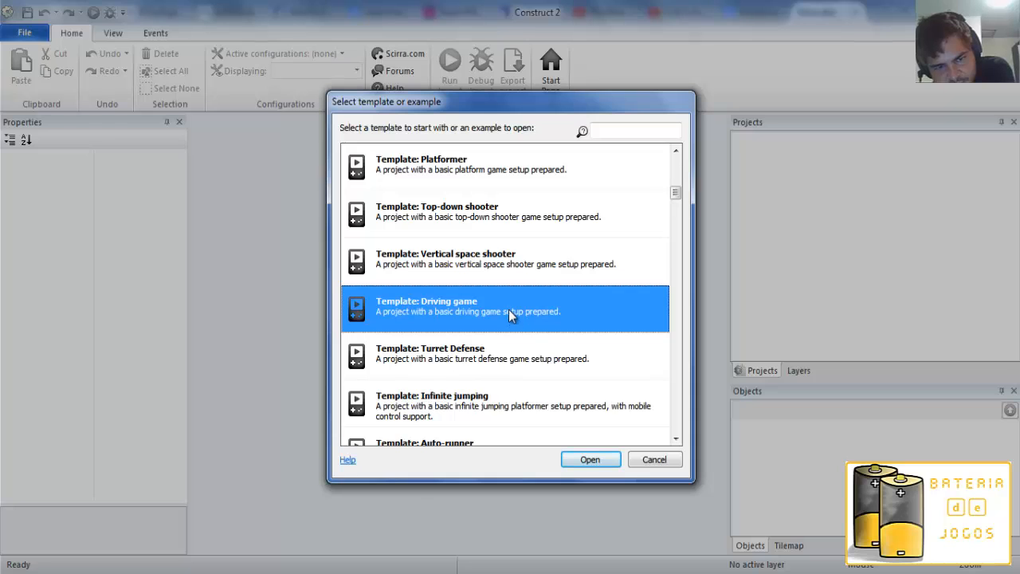
# Browse the remaining game templates from Infinite jumping and Auto-runner through Flapping bird and the physics games to Real Time Strategy (RTS).
pyautogui.scroll(-1, 508, 309)
pyautogui.scroll(-5, 537, 381)
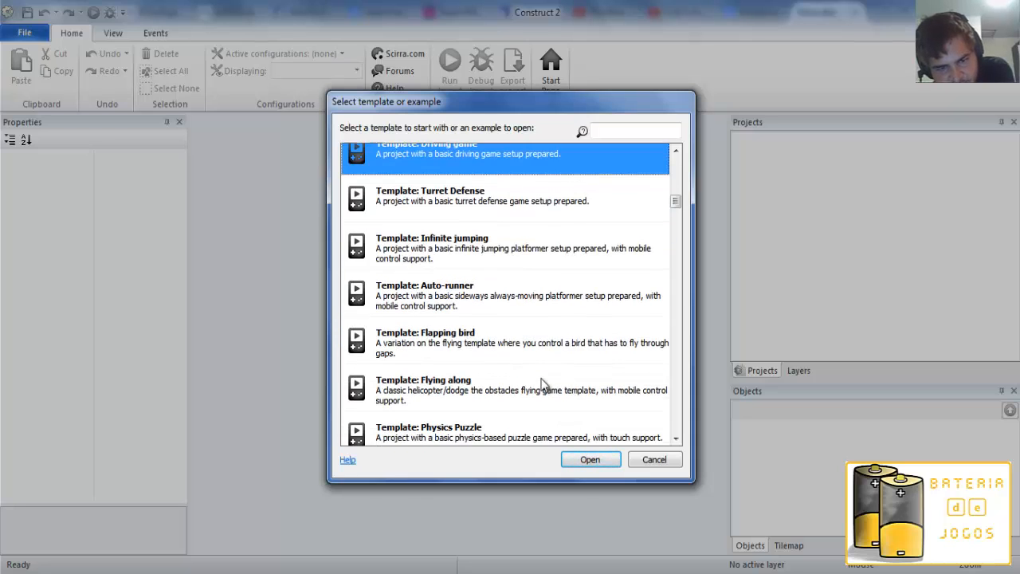
pyautogui.scroll(2, 537, 381)
pyautogui.scroll(-1, 536, 377)
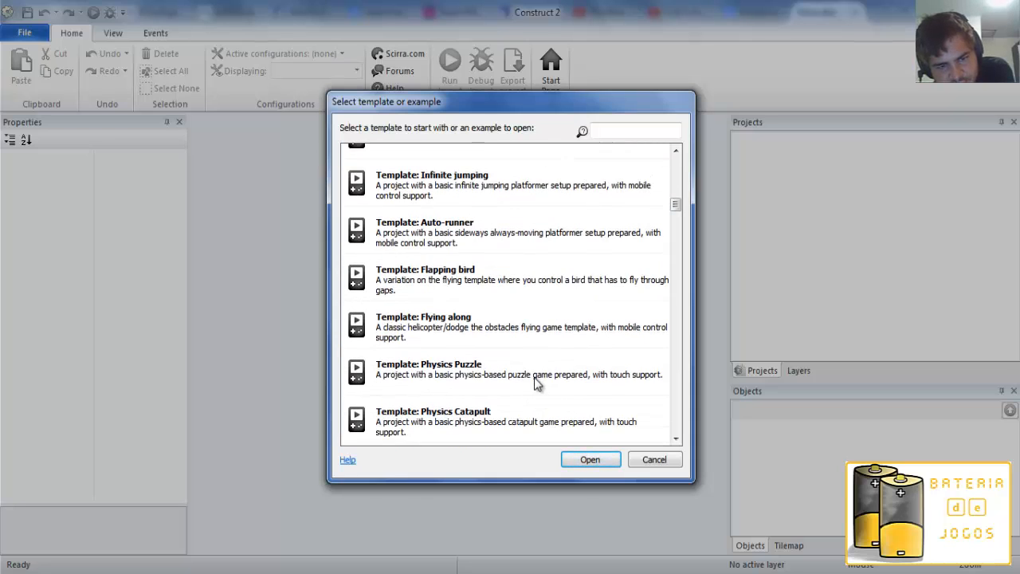
pyautogui.scroll(3, 470, 302)
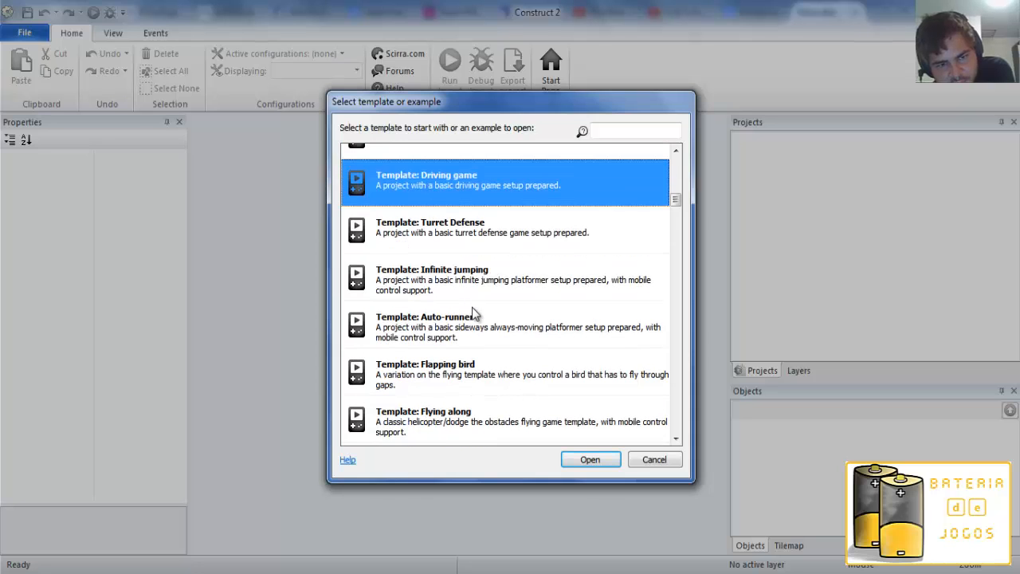
pyautogui.scroll(-2, 478, 312)
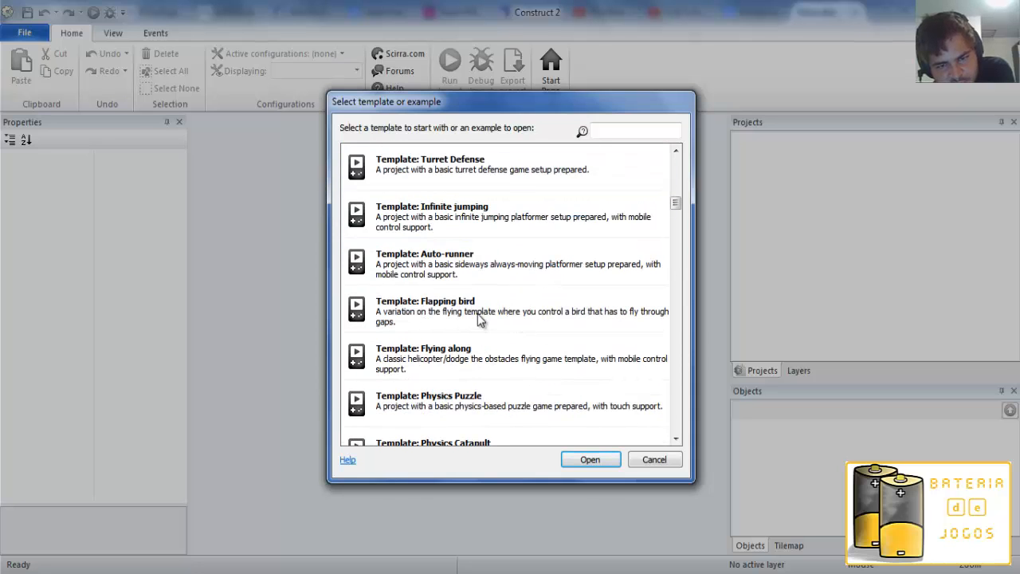
pyautogui.scroll(-2, 566, 363)
pyautogui.scroll(-3, 562, 360)
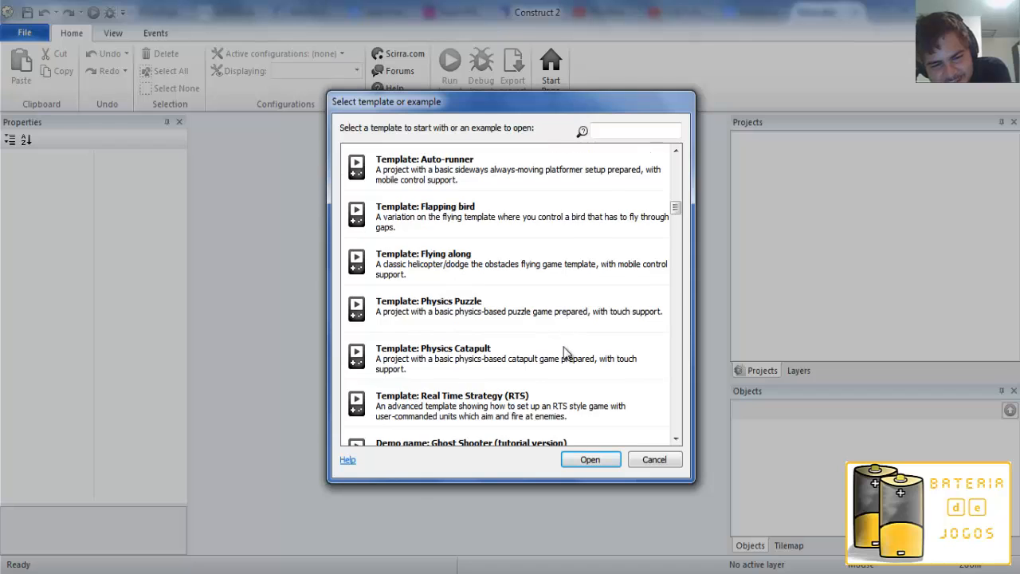
pyautogui.scroll(-1, 580, 340)
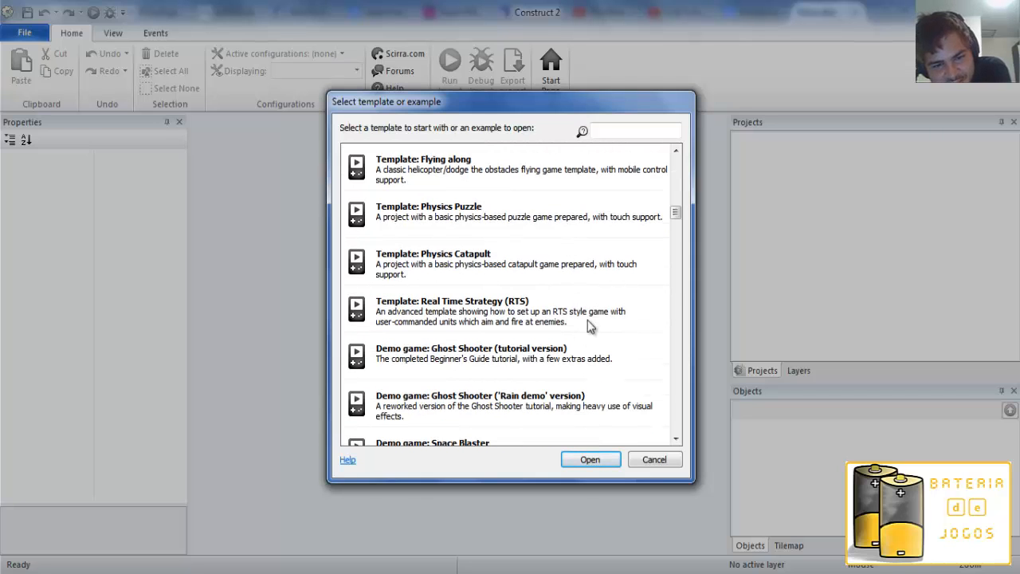
# Look through the 8 direction behavior examples (part 2 to part 6), highlighting part 4.
pyautogui.scroll(-5, 581, 339)
pyautogui.scroll(-3, 581, 338)
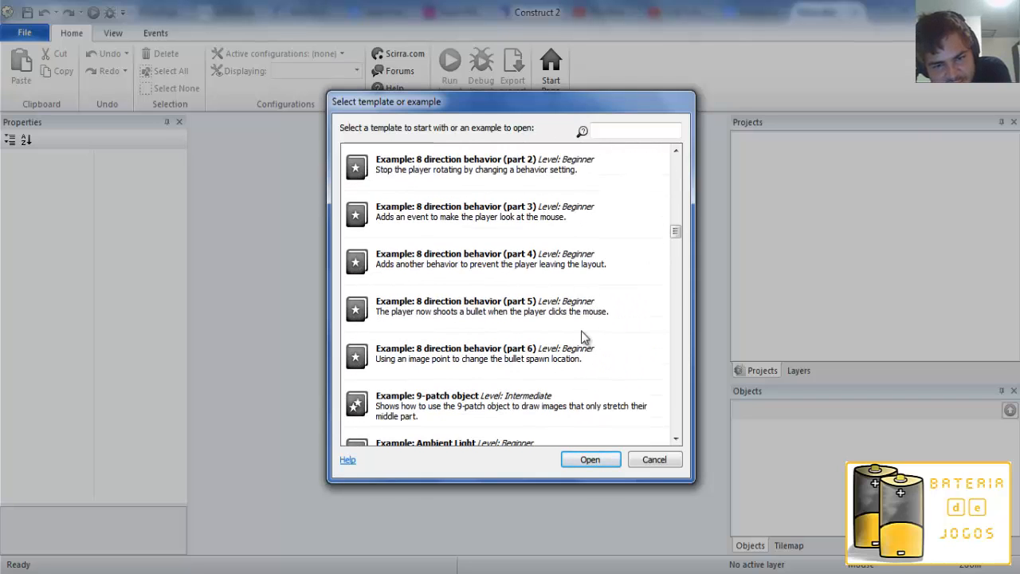
pyautogui.scroll(-1, 542, 325)
pyautogui.scroll(1, 511, 315)
pyautogui.click(477, 282)
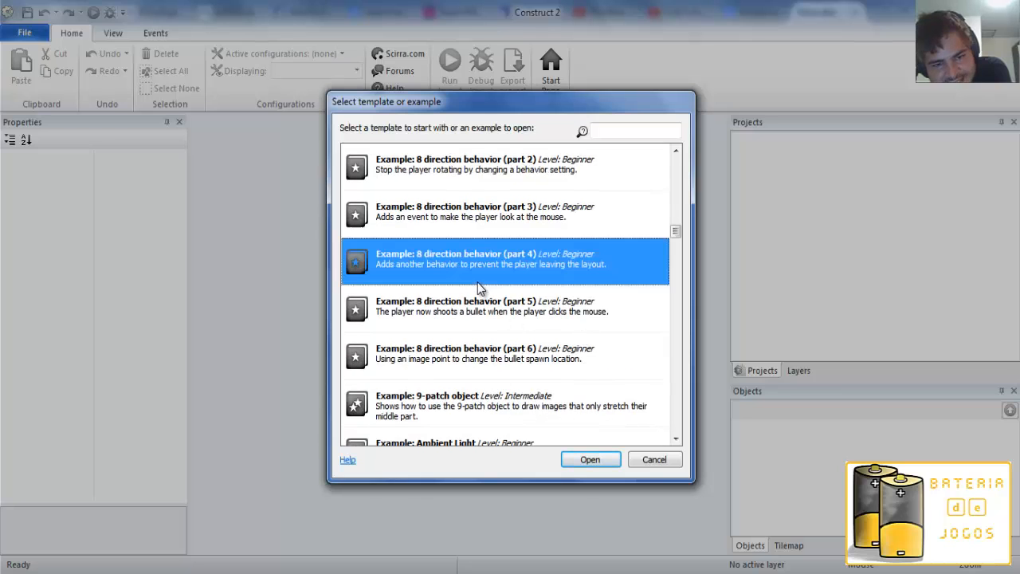
# Browse the examples from 9-patch object to Detecting the input method, highlighting Audio analyser, Car behavior, Bouncing bullets and Bouncing balls.
pyautogui.scroll(-3, 564, 295)
pyautogui.scroll(-2, 571, 310)
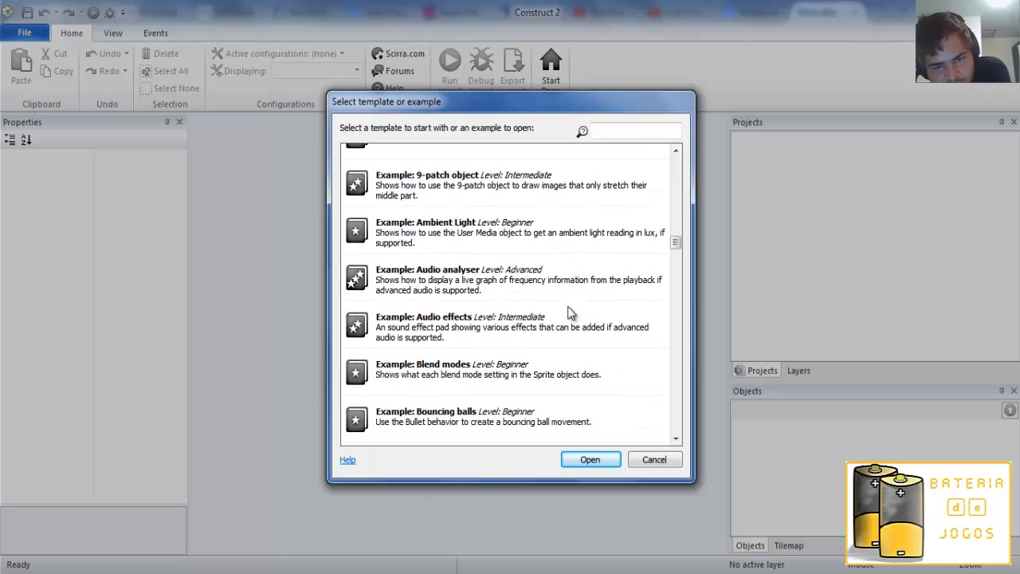
pyautogui.click(522, 311)
pyautogui.click(514, 279)
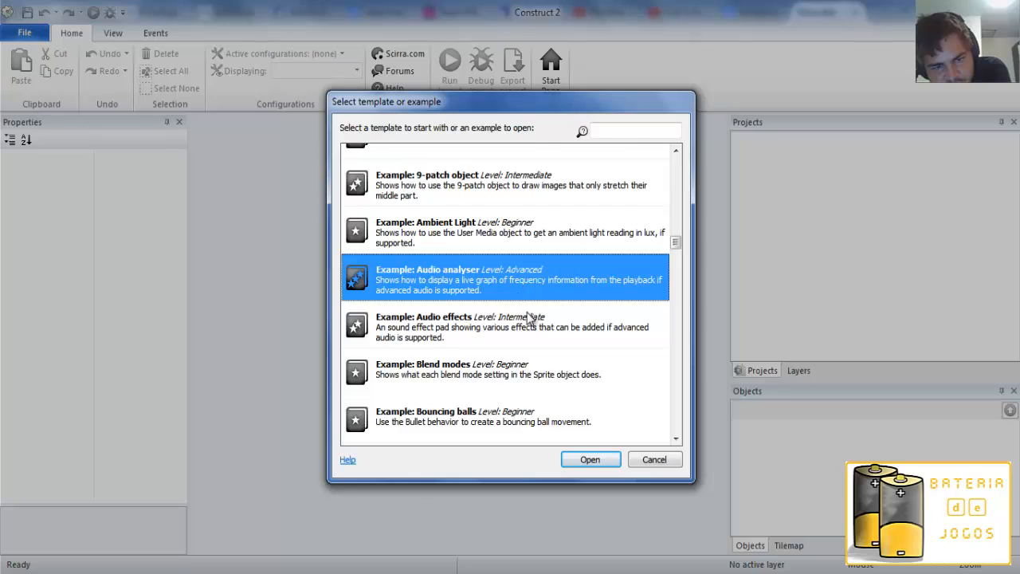
pyautogui.scroll(-4, 526, 319)
pyautogui.click(484, 326)
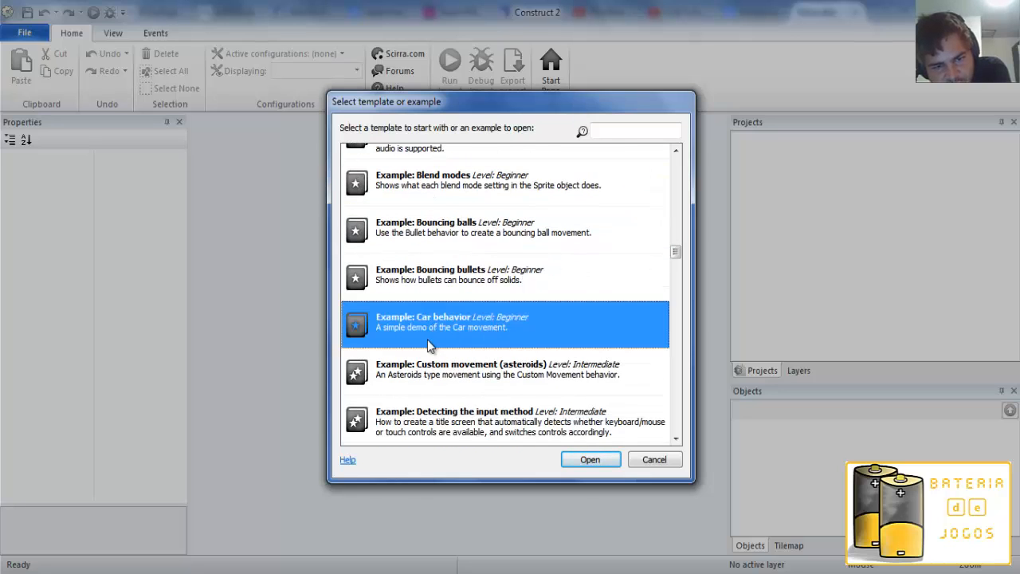
pyautogui.click(470, 293)
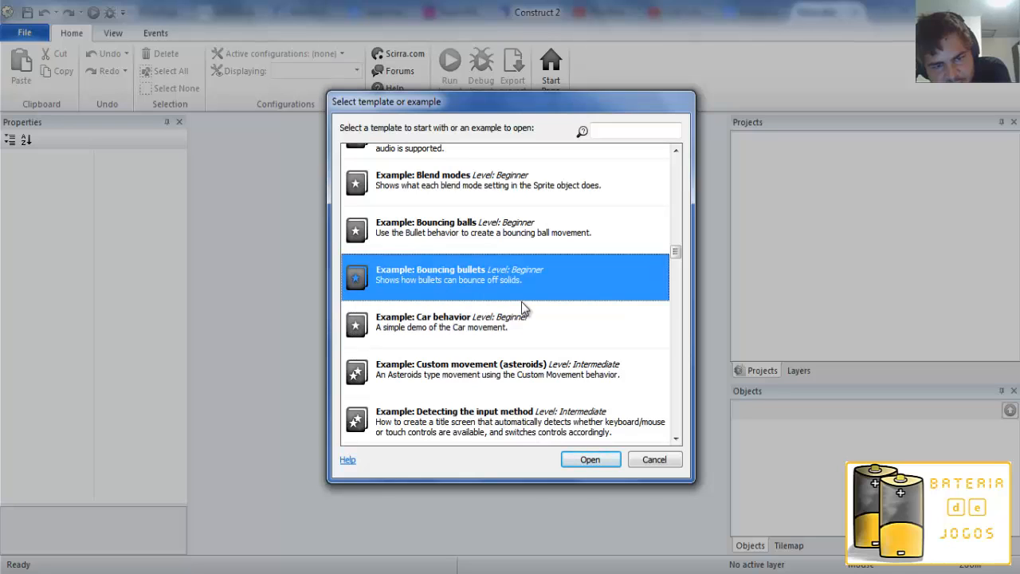
pyautogui.scroll(1, 523, 305)
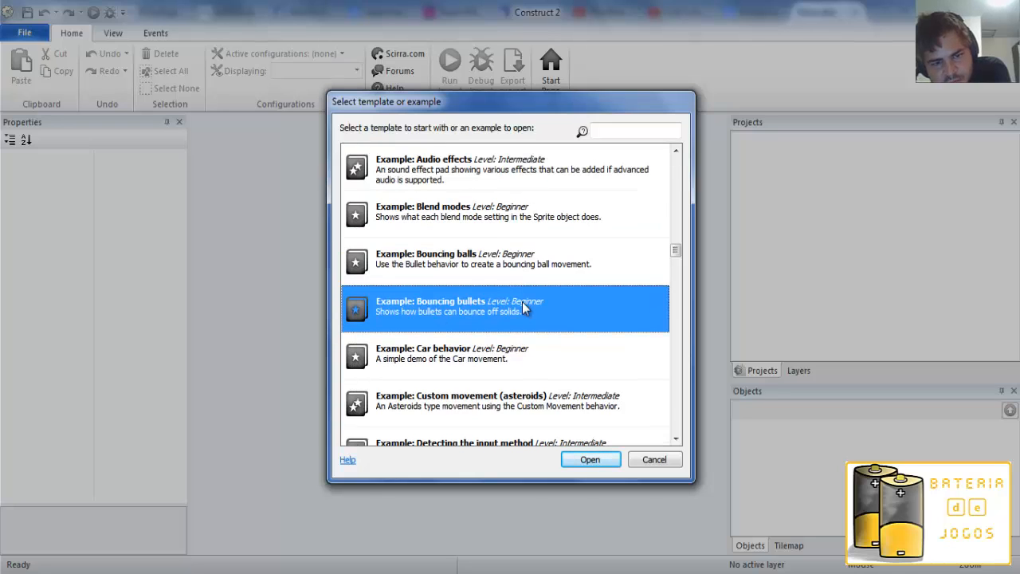
pyautogui.click(486, 273)
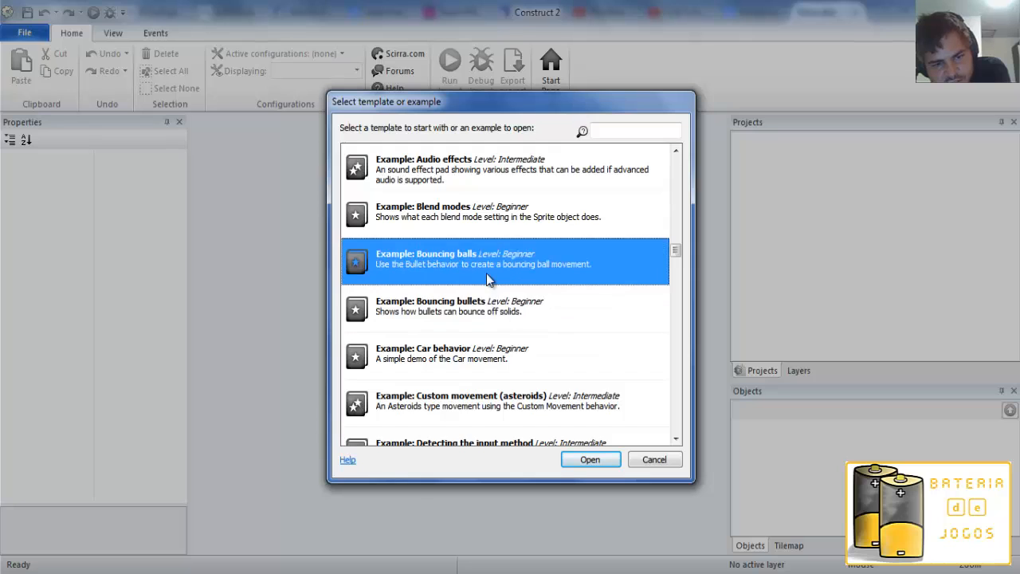
# Browse the Lighting, Multiplayer, Physics and Pin examples through to Platform behavior (part 1).
pyautogui.scroll(-10, 486, 298)
pyautogui.scroll(-20, 488, 303)
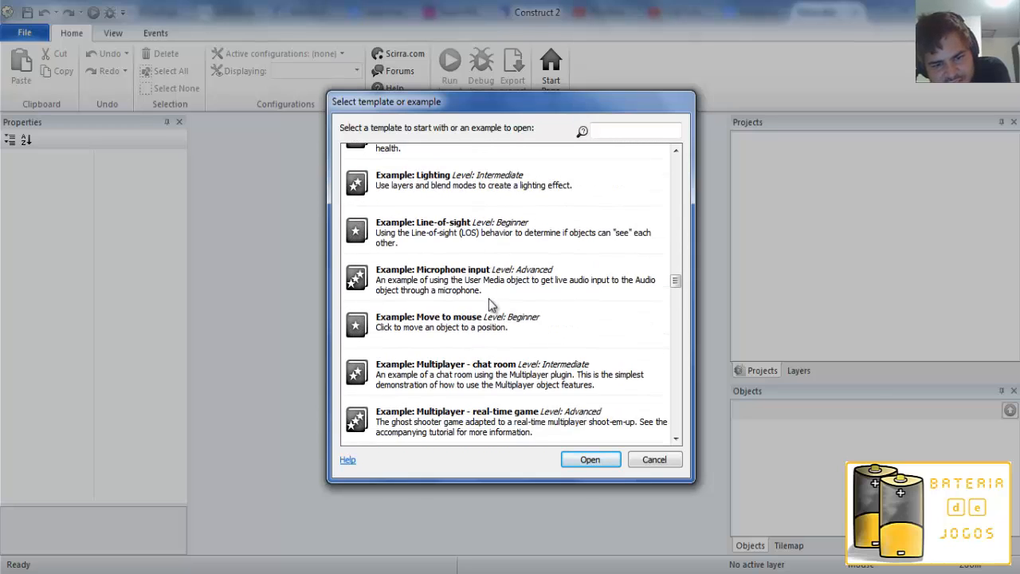
pyautogui.scroll(-15, 496, 306)
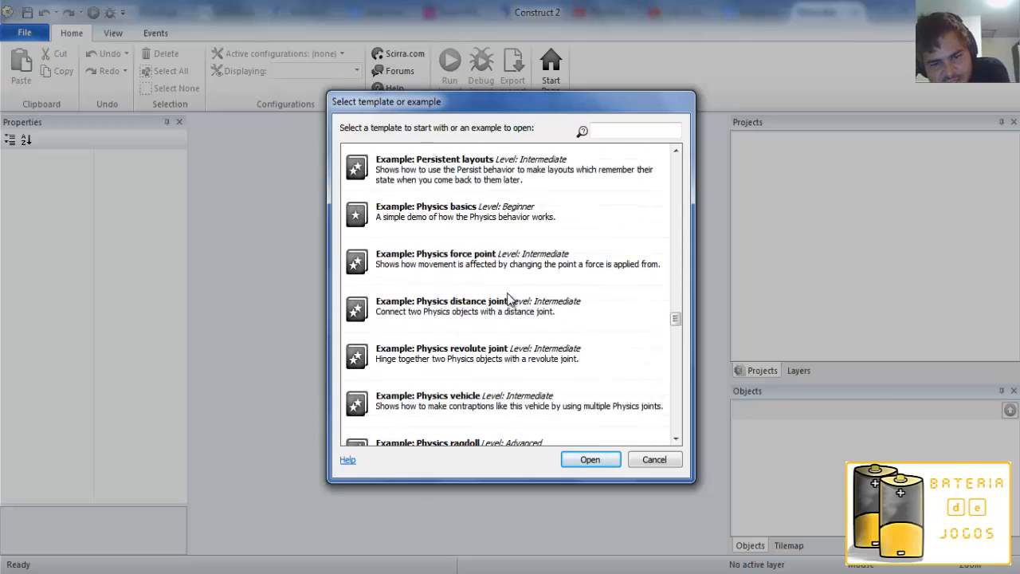
pyautogui.click(521, 353)
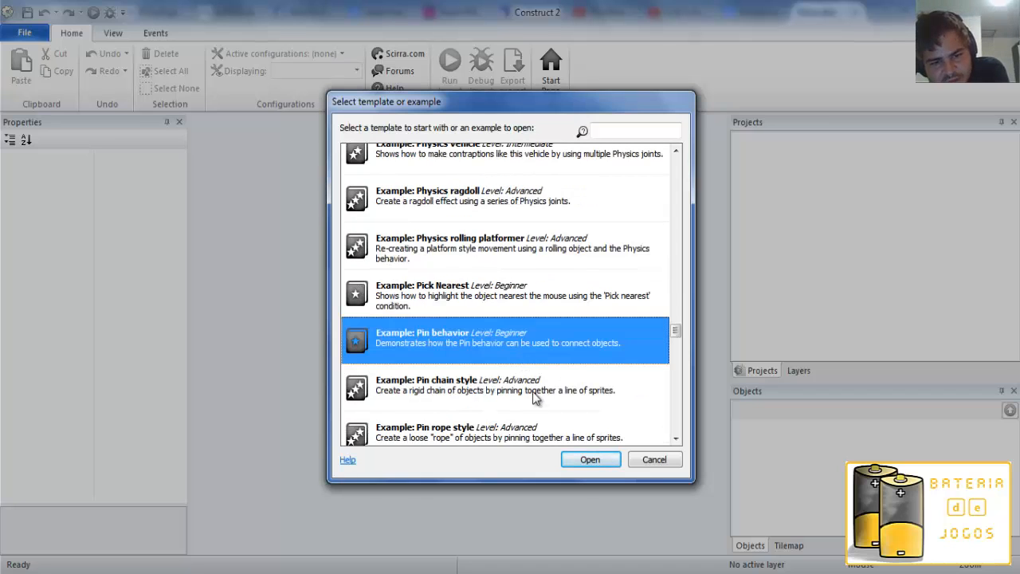
pyautogui.click(536, 396)
pyautogui.scroll(-2, 534, 403)
pyautogui.click(532, 397)
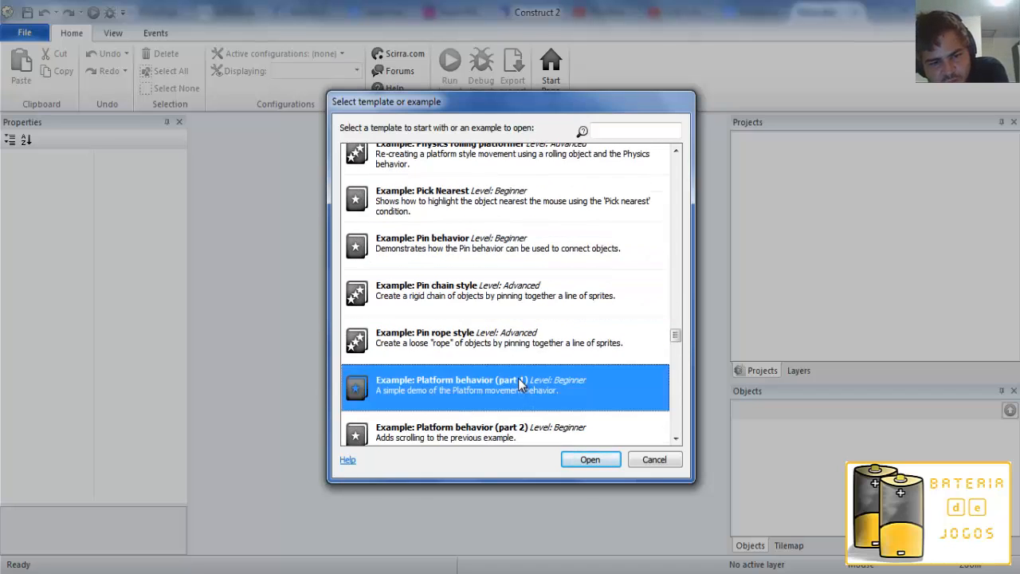
# Create a new project from the Platformer template near the start of the template list.
pyautogui.scroll(10, 529, 402)
pyautogui.moveTo(674, 303); pyautogui.dragTo(674, 158)
pyautogui.scroll(-7, 587, 263)
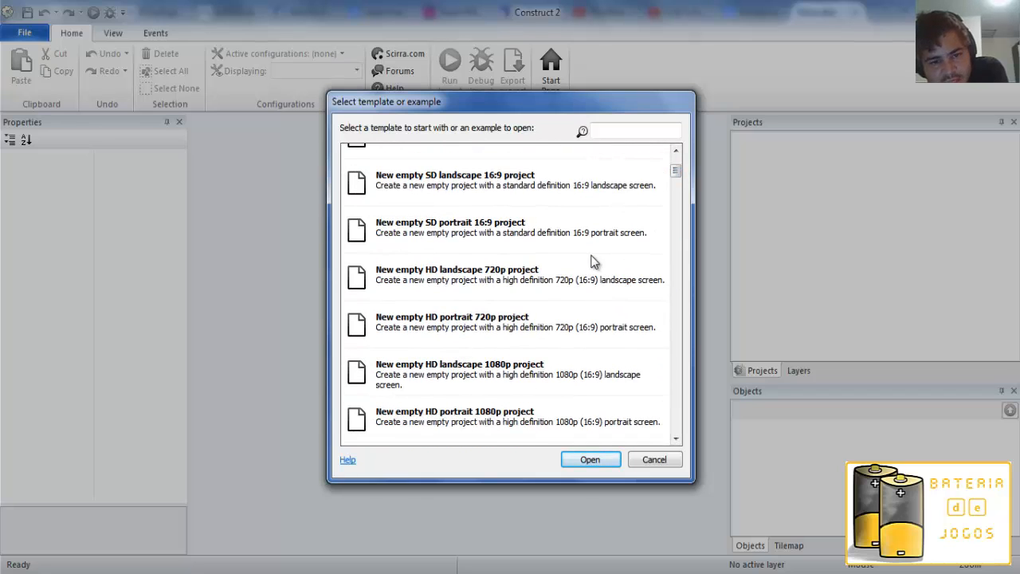
pyautogui.scroll(-1, 587, 269)
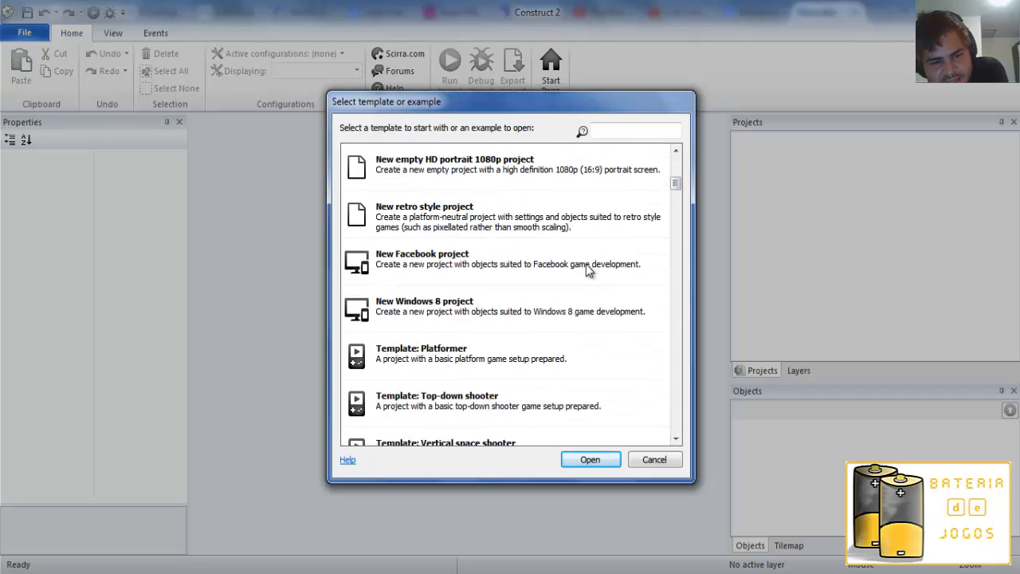
pyautogui.scroll(-1, 586, 268)
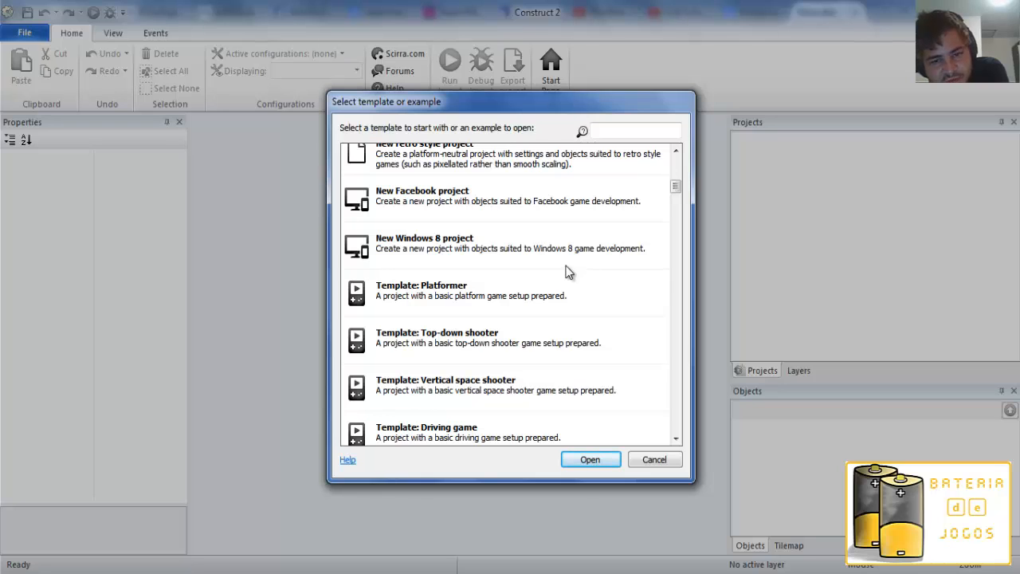
pyautogui.scroll(-1, 498, 281)
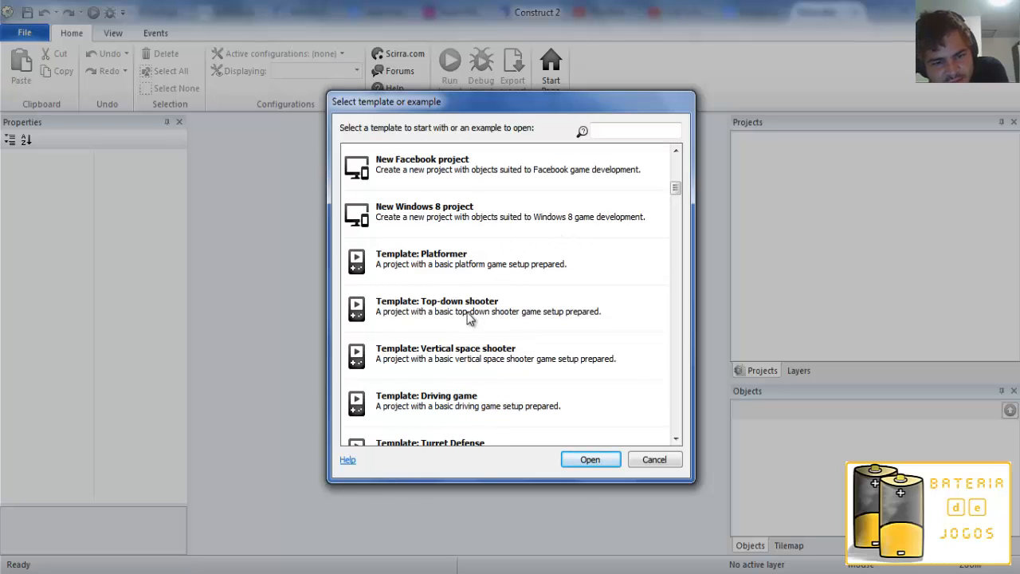
pyautogui.click(535, 322)
pyautogui.click(446, 270)
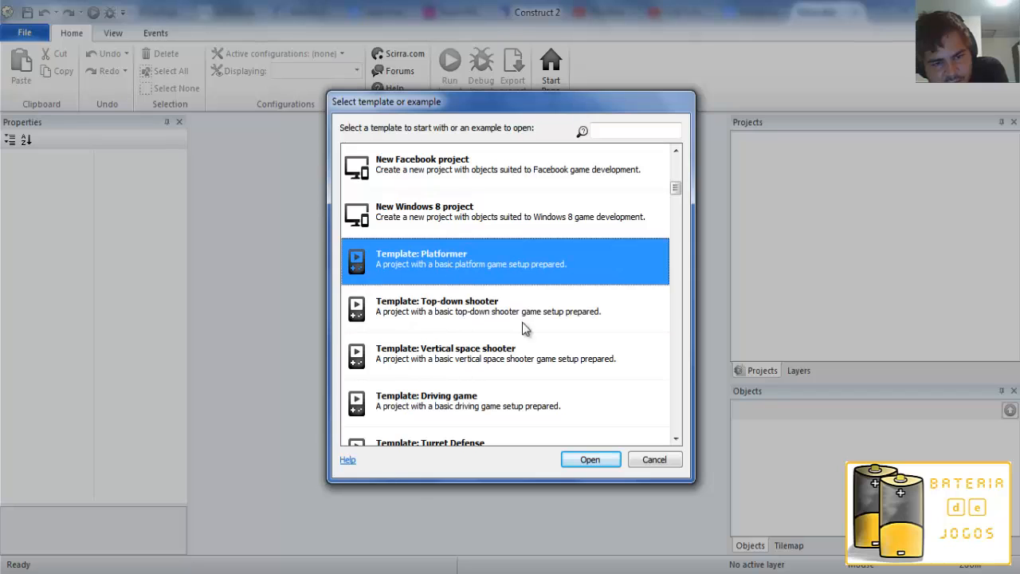
pyautogui.click(602, 459)
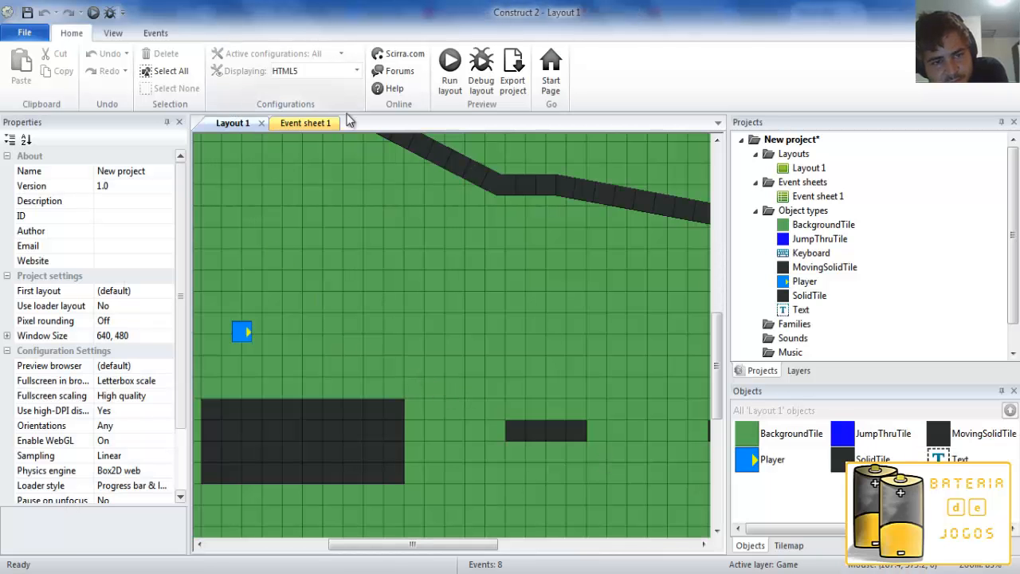
# Survey the whole of Layout 1 and inspect the Solid and Sine behavior properties of MovingSolidTile.
pyautogui.moveTo(437, 286); pyautogui.dragTo(469, 276, button='middle')
pyautogui.scroll(-2, 462, 276)
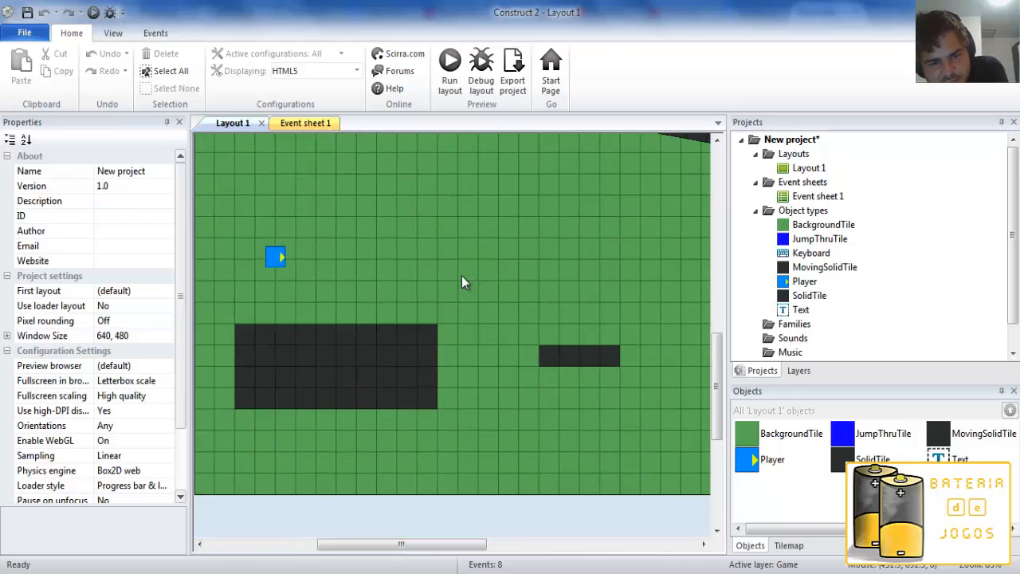
pyautogui.scroll(2, 478, 232)
pyautogui.keyDown('ctrl'); pyautogui.scroll(-6, 434, 313); pyautogui.keyUp('ctrl')
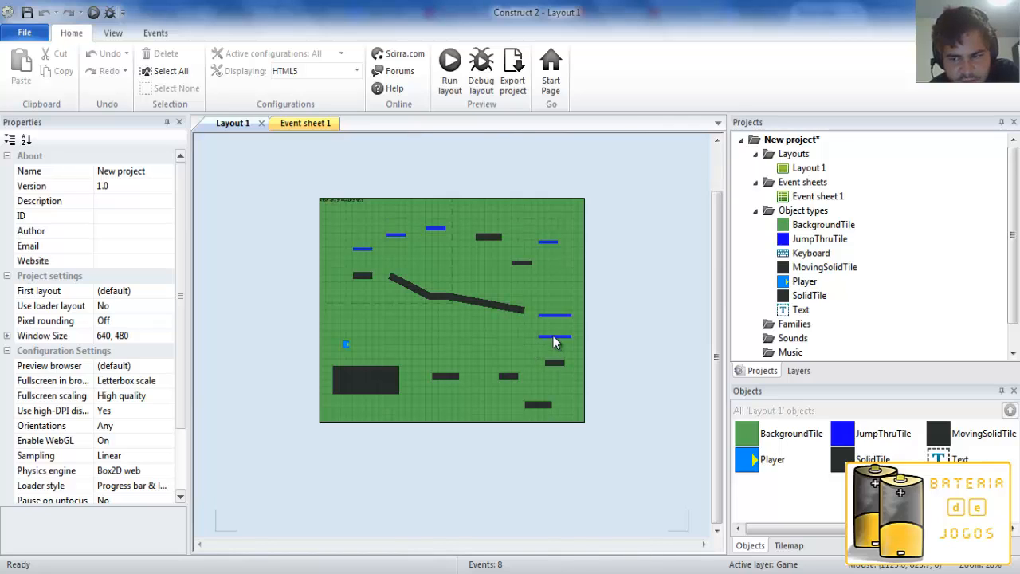
pyautogui.click(951, 443)
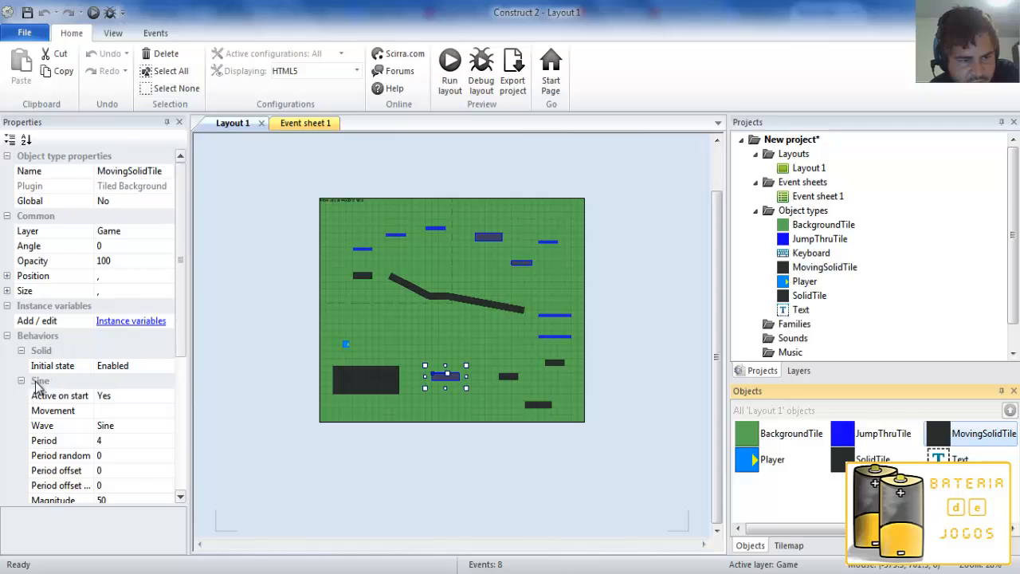
pyautogui.moveTo(181, 331); pyautogui.dragTo(206, 357)
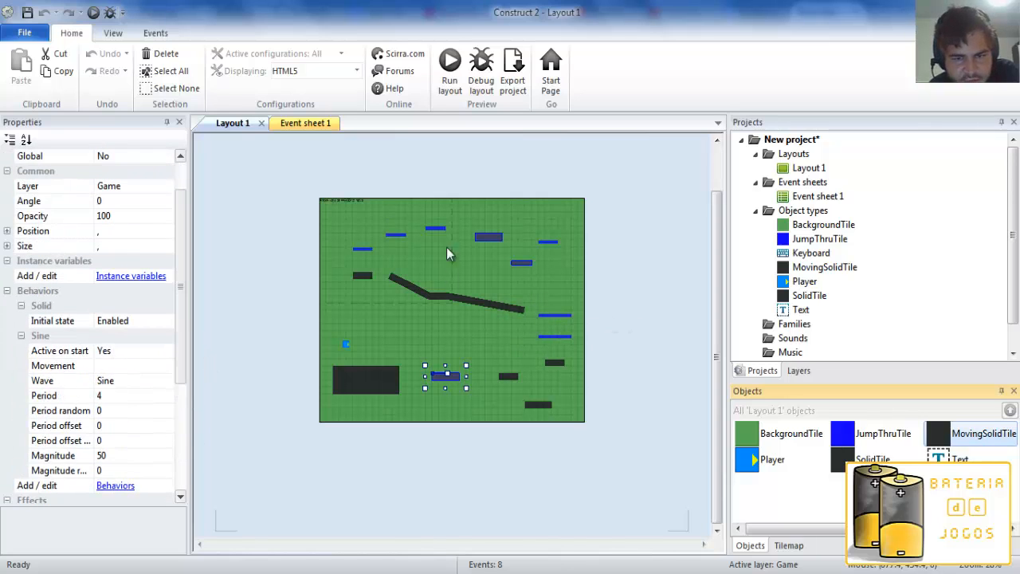
# Review the keyboard control, mirroring and layout restart events in Event sheet 1, then return to Layout 1.
pyautogui.click(307, 126)
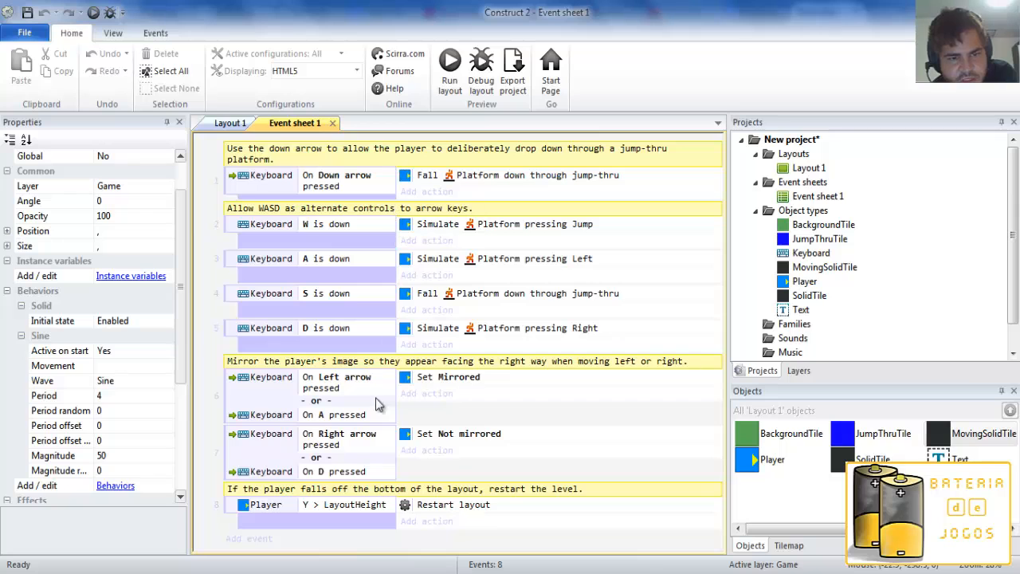
pyautogui.click(229, 123)
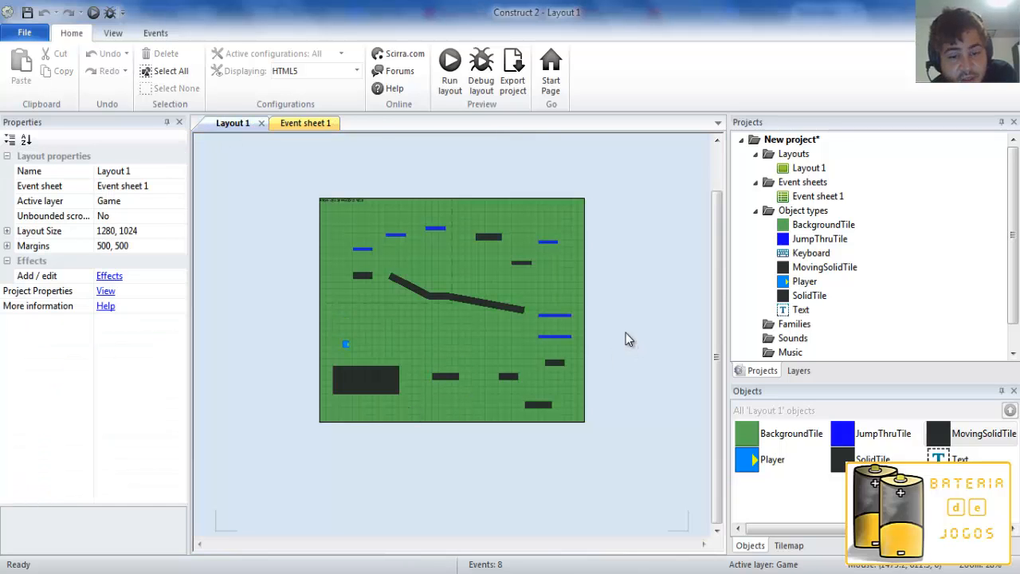
# Preview the layout in the browser and move the player rightward over the dark platforms onto the lower blue jump-thru platform.
pyautogui.click(449, 67)
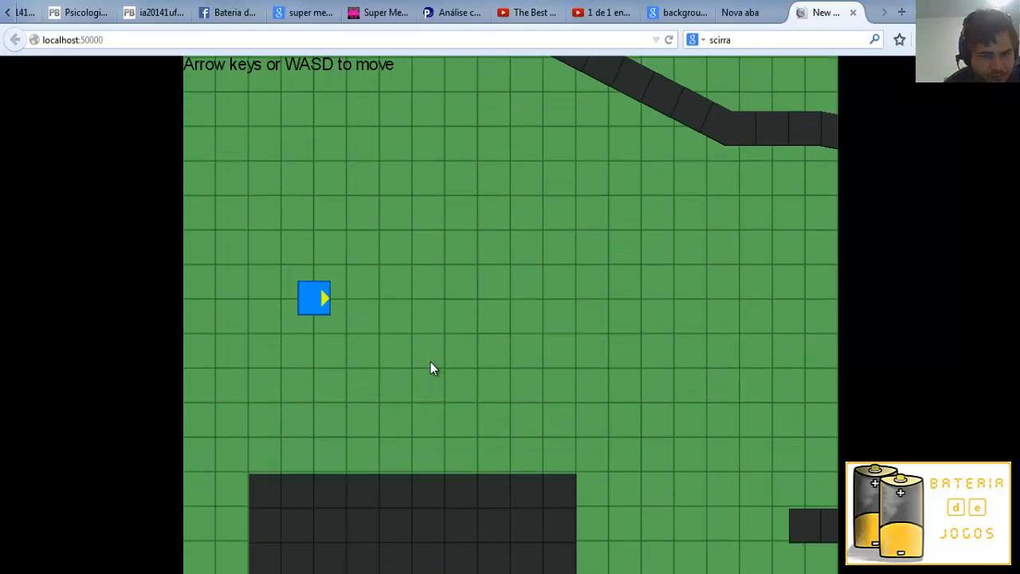
pyautogui.press('Right')
pyautogui.press('Up')
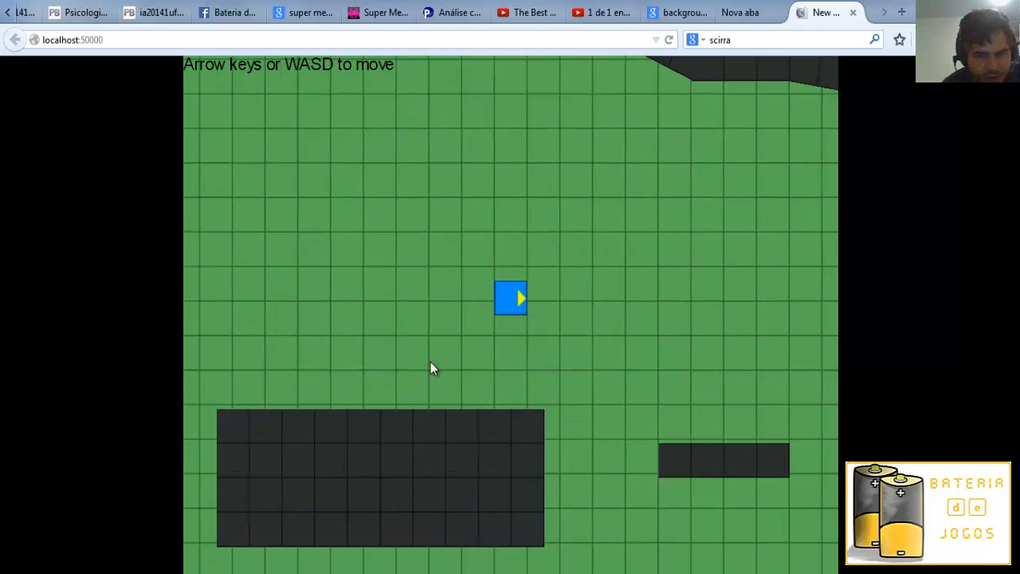
pyautogui.press('Right')
pyautogui.press('Up')
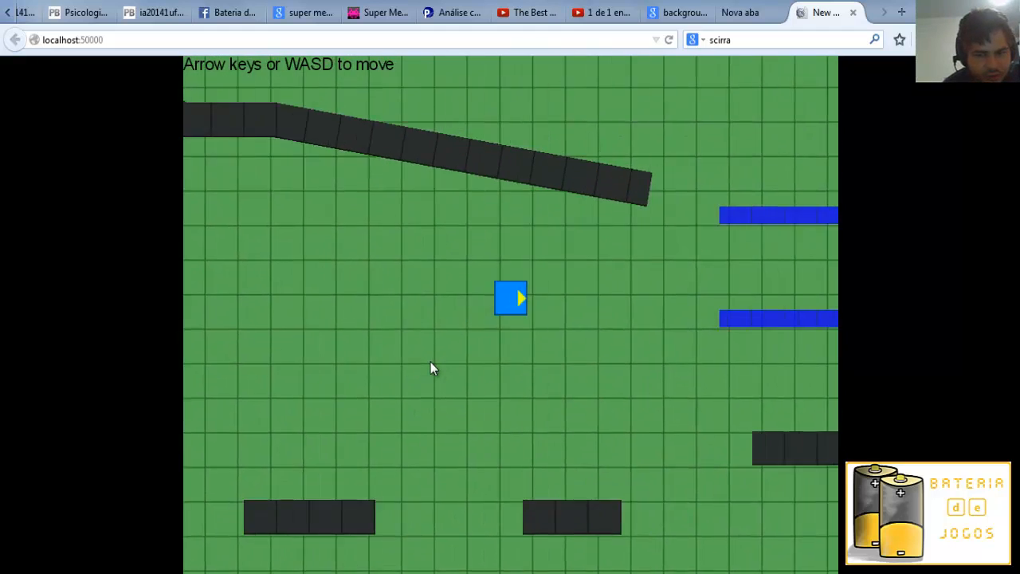
pyautogui.press('Up')
pyautogui.press('Right')
pyautogui.press('Right')
pyautogui.press('Up')
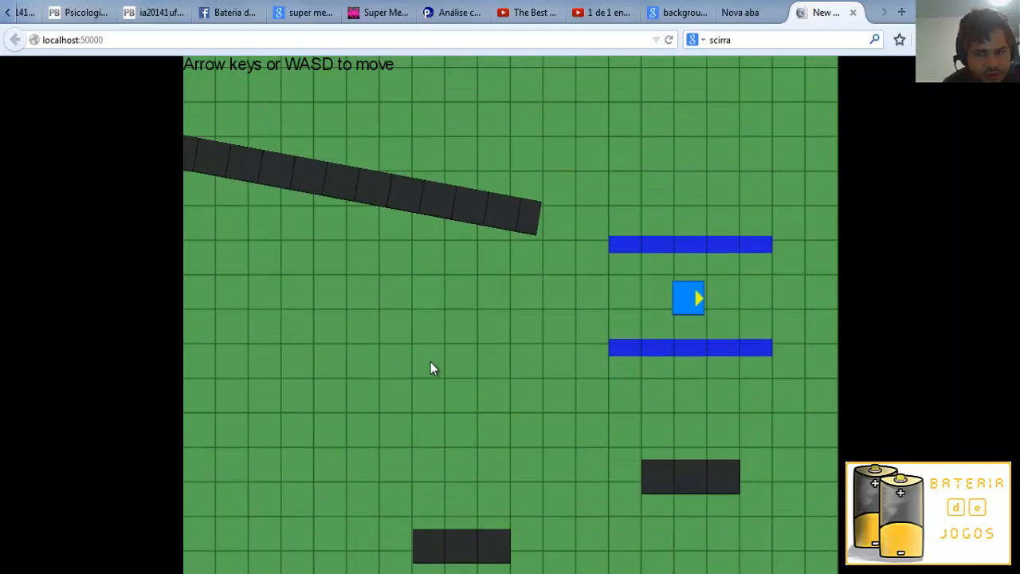
pyautogui.press('Up')
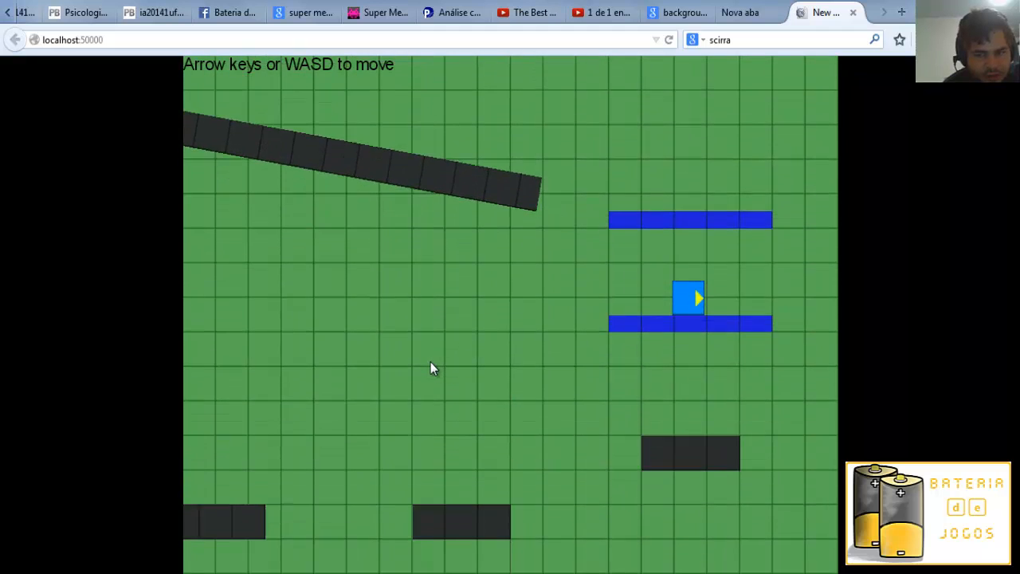
# Test the blue jump-thru platforms by dropping the player down through them and jumping back up.
pyautogui.press('Down')
pyautogui.press('Up')
pyautogui.press('Up')
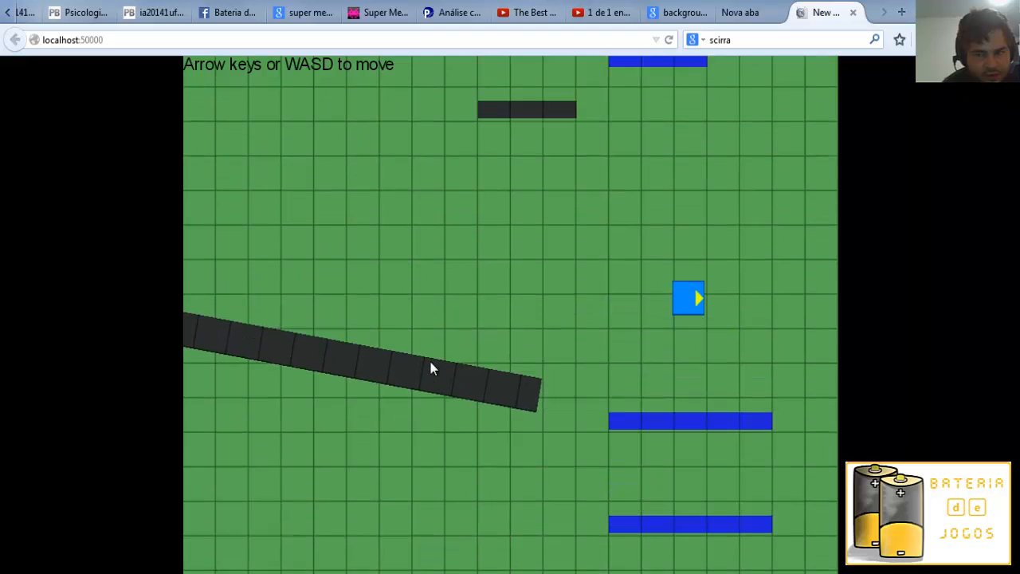
pyautogui.press('Down')
# Move the player over the sloped dark platform and climb by the thin moving platform onto the upper right-hand blue jump-thru platform.
pyautogui.press('Up')
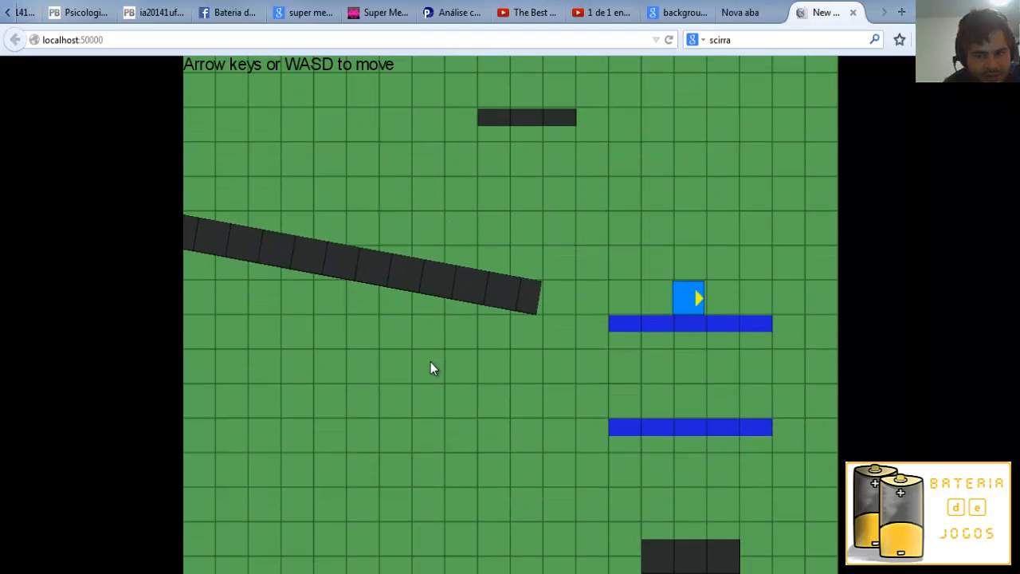
pyautogui.press('Left')
pyautogui.press('Up')
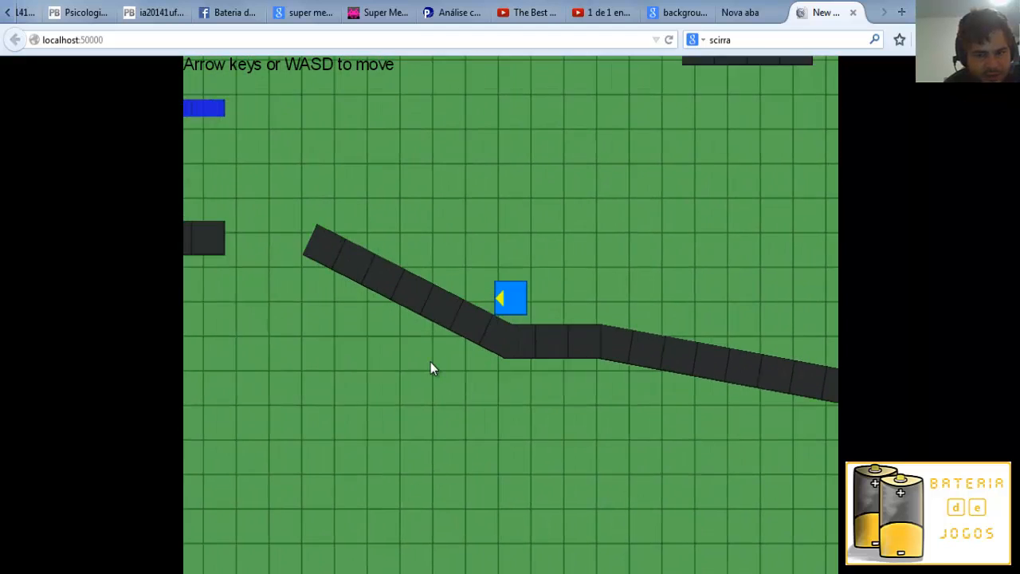
pyautogui.press('Right')
pyautogui.press('Up')
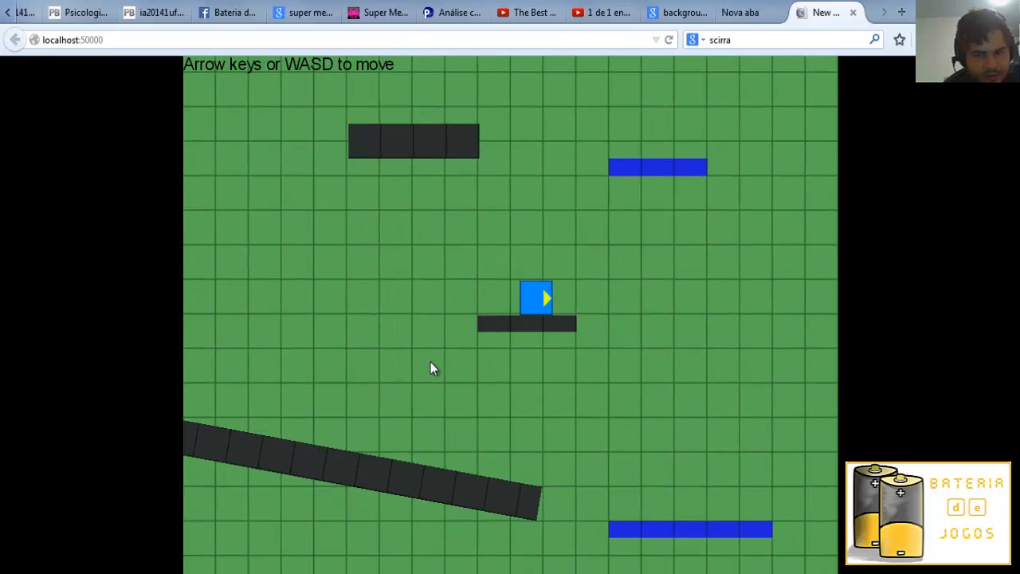
pyautogui.press('Up')
# Take the player leftward across the upper platforms and drop through the leftmost blue platform onto the dark block beneath it.
pyautogui.press('Up')
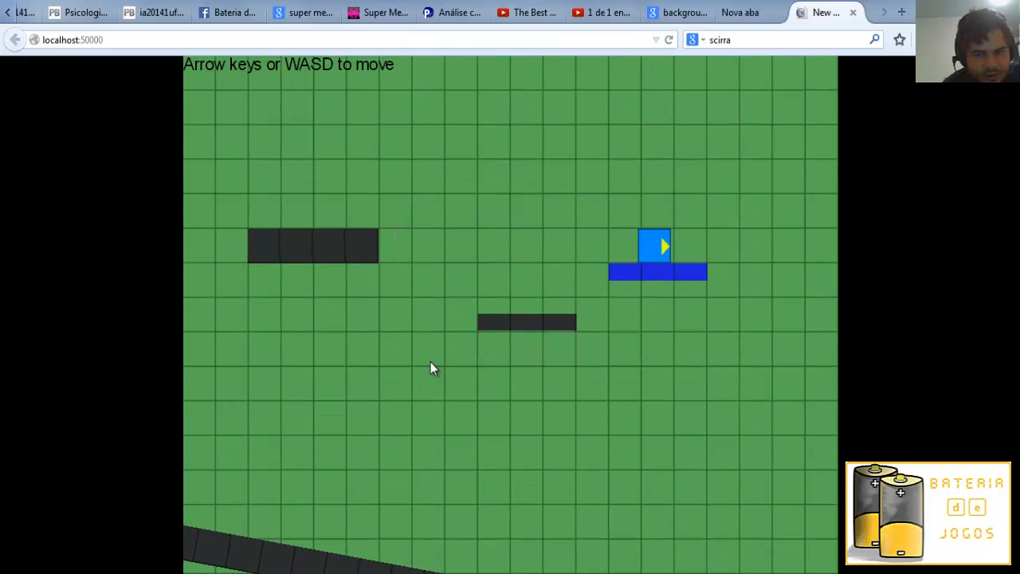
pyautogui.press('Left')
pyautogui.press('Up')
pyautogui.press('Up')
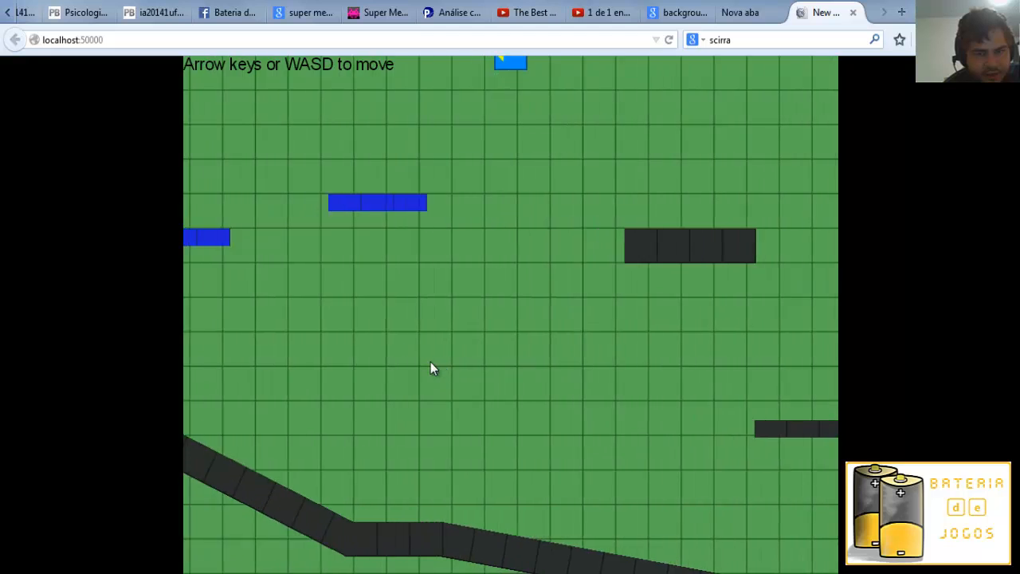
pyautogui.press('Up')
pyautogui.press('Left')
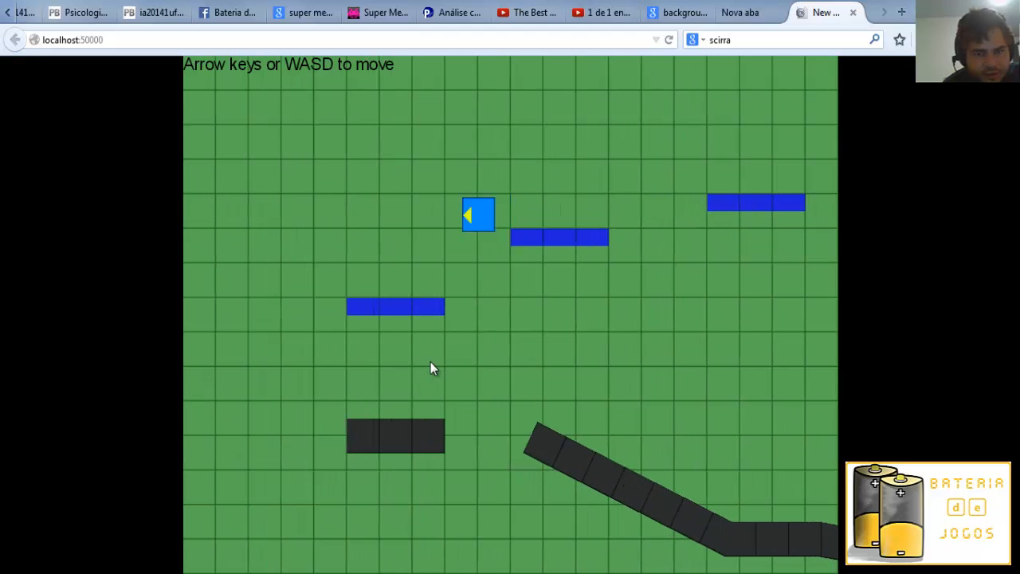
pyautogui.press('Down')
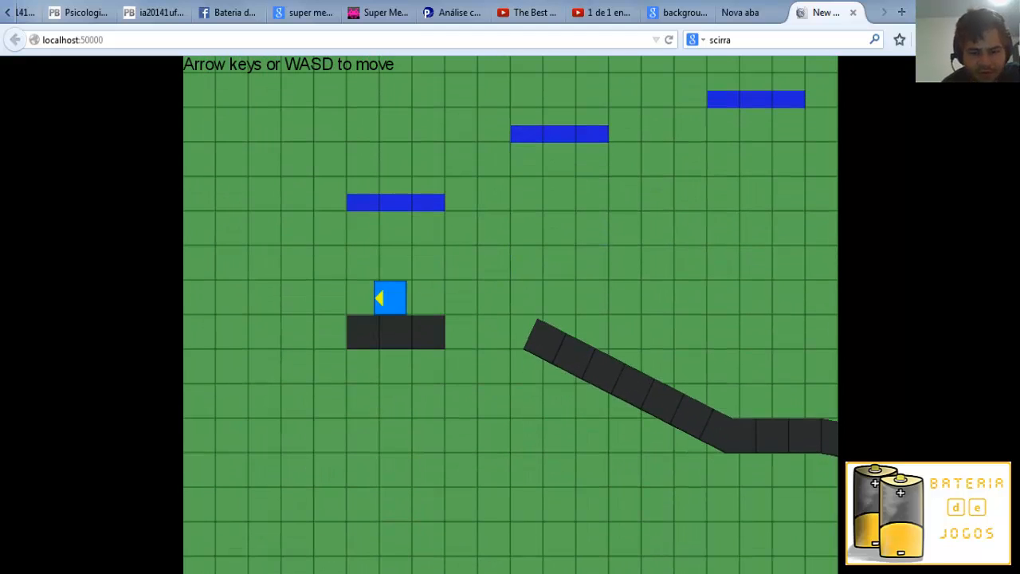
# Switch back to Construct 2 and inspect the Player's Platform and ScrollTo behavior properties.
pyautogui.hotkey('alt', 'Tab')
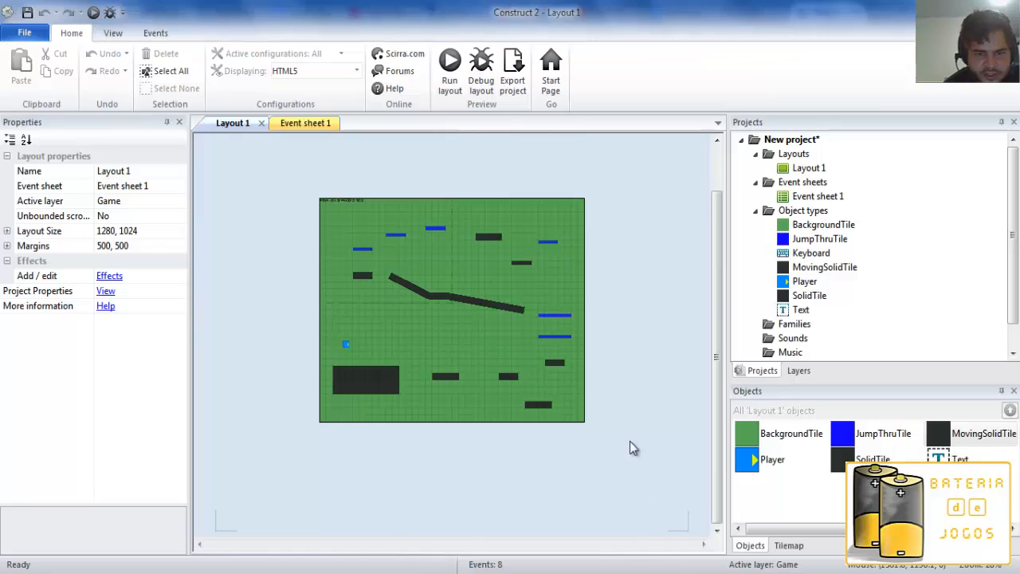
pyautogui.click(345, 346)
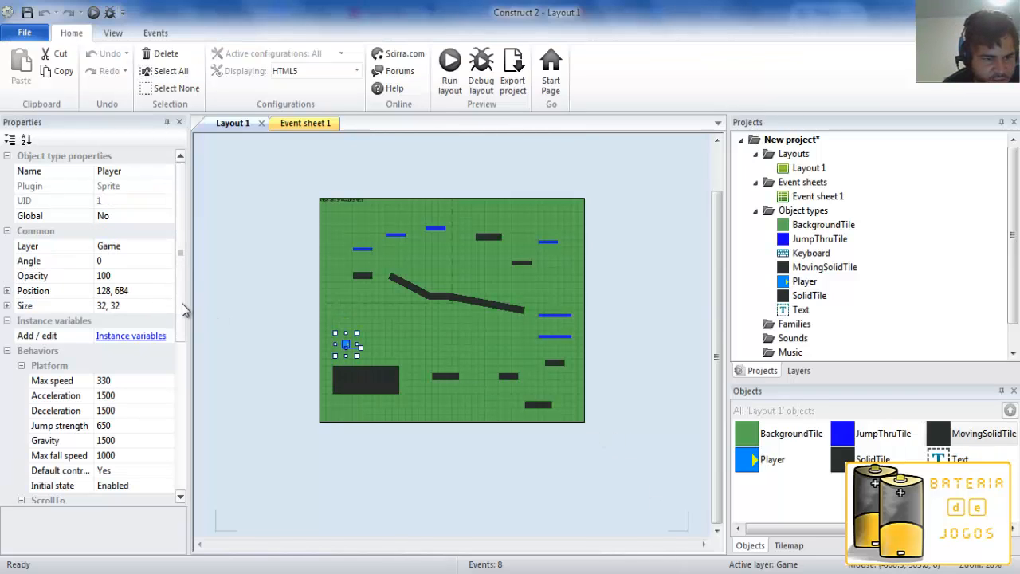
pyautogui.moveTo(181, 307); pyautogui.dragTo(181, 385)
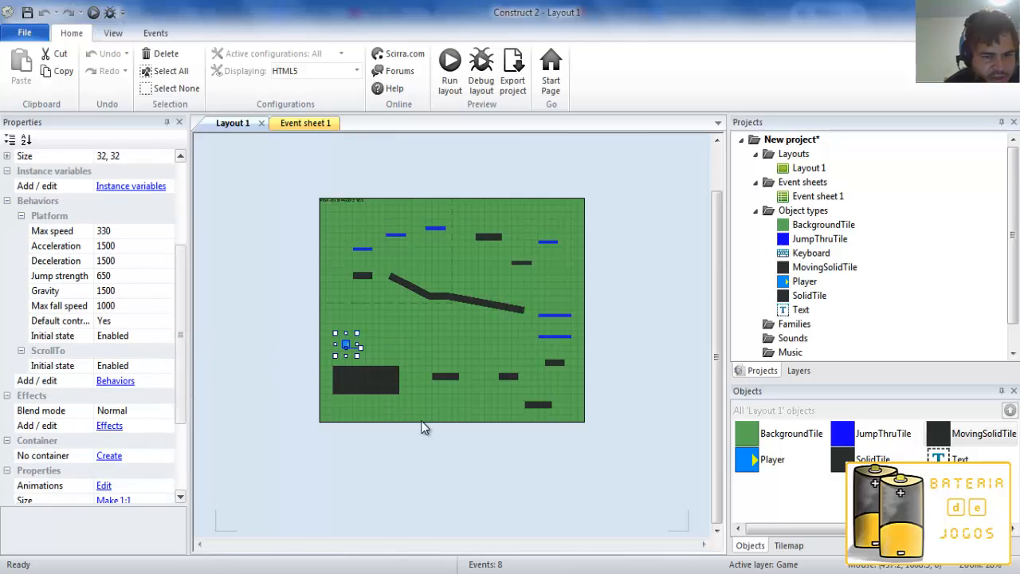
# Preview the layout in the browser and test the player's walking, turning and jumping on the large starting block.
pyautogui.click(449, 66)
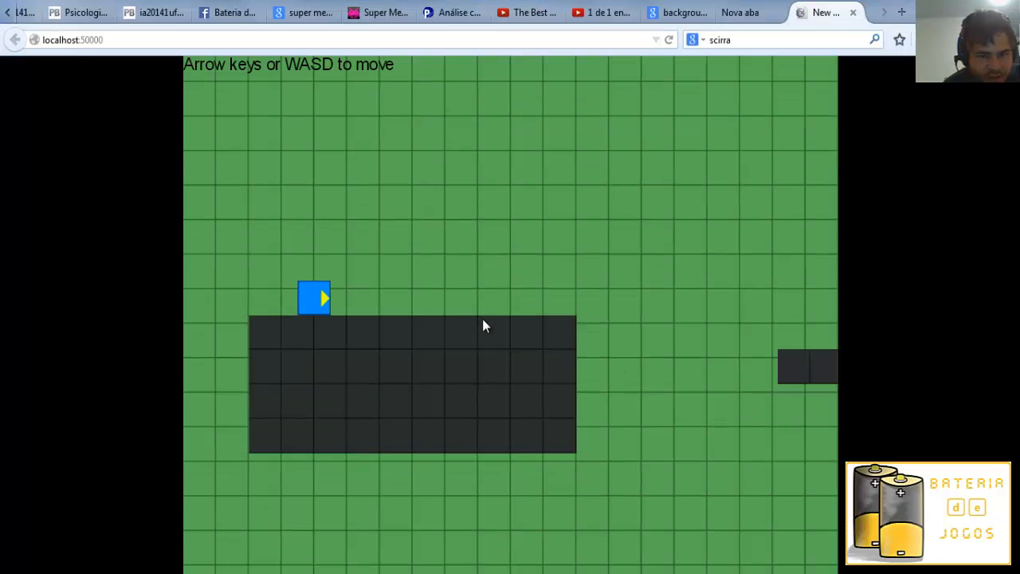
pyautogui.press('Right')
pyautogui.press('Up')
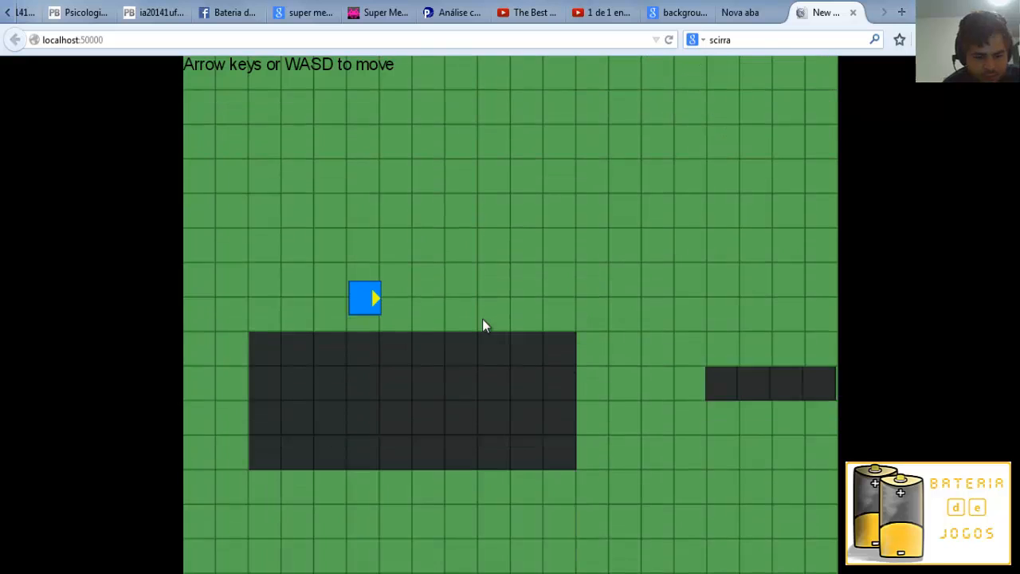
pyautogui.press('Up')
pyautogui.press('Right')
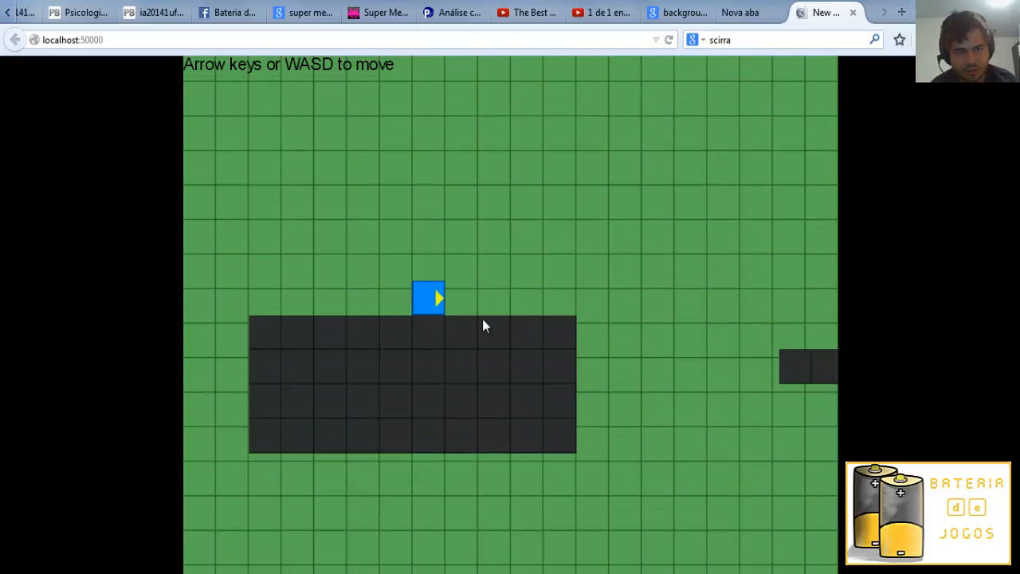
pyautogui.press('Left')
pyautogui.press('Right')
# Jump the player rightward over the dark platforms and up above the two stacked blue jump-thru platforms.
pyautogui.press('Up')
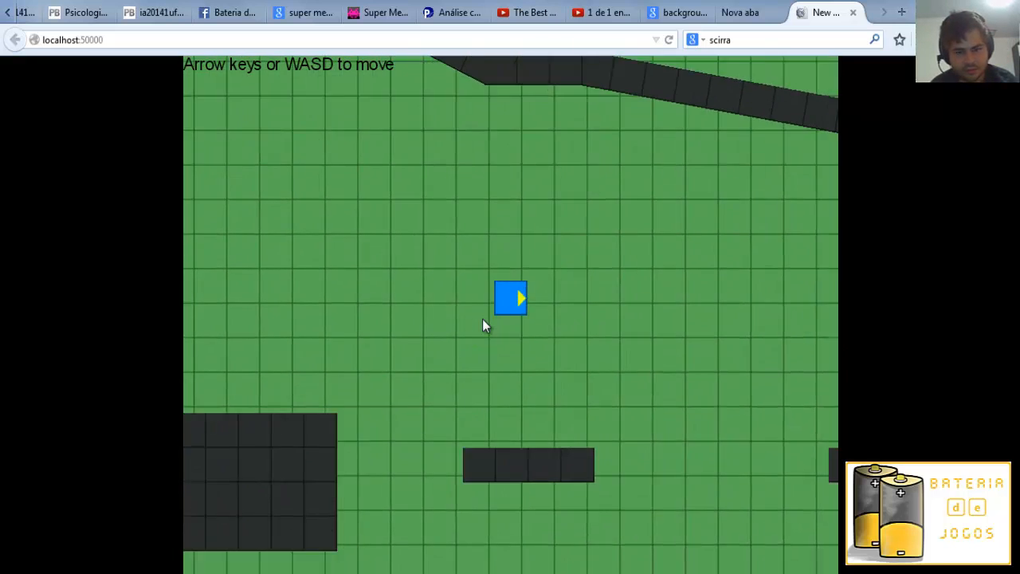
pyautogui.press('Up')
pyautogui.press('Right')
pyautogui.press('Up')
pyautogui.press('Right')
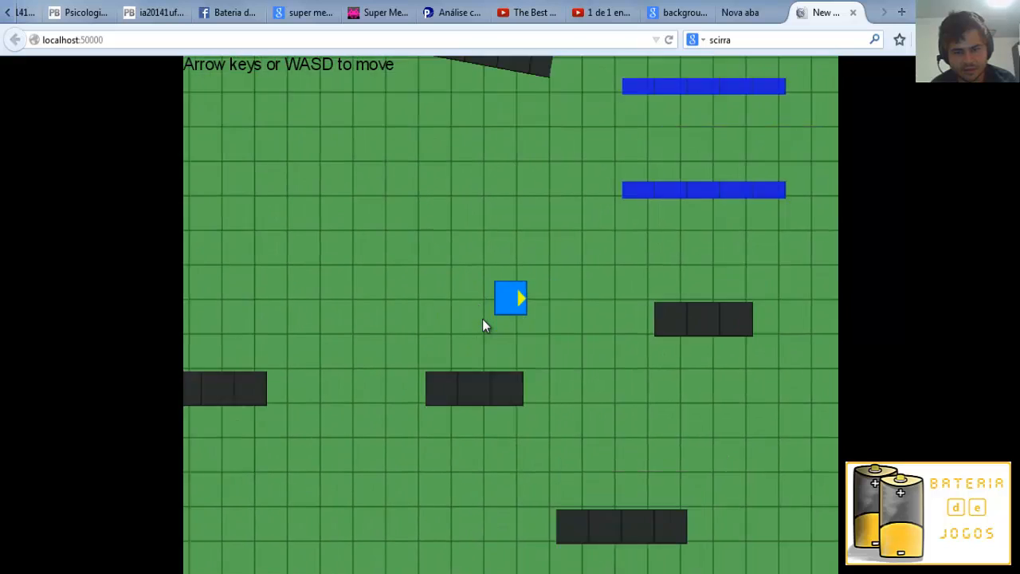
pyautogui.press('Left')
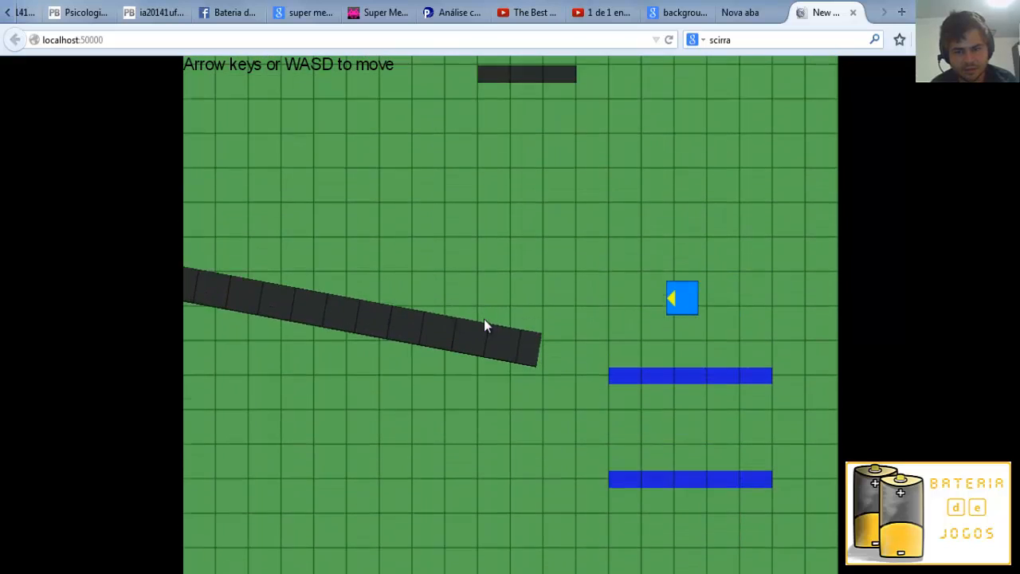
# Return to Construct 2 and inspect the Player, BackgroundTile, JumpThruTile, SolidTile and MovingSolidTile objects, ending with Player selected.
pyautogui.hotkey('alt', 'Tab')
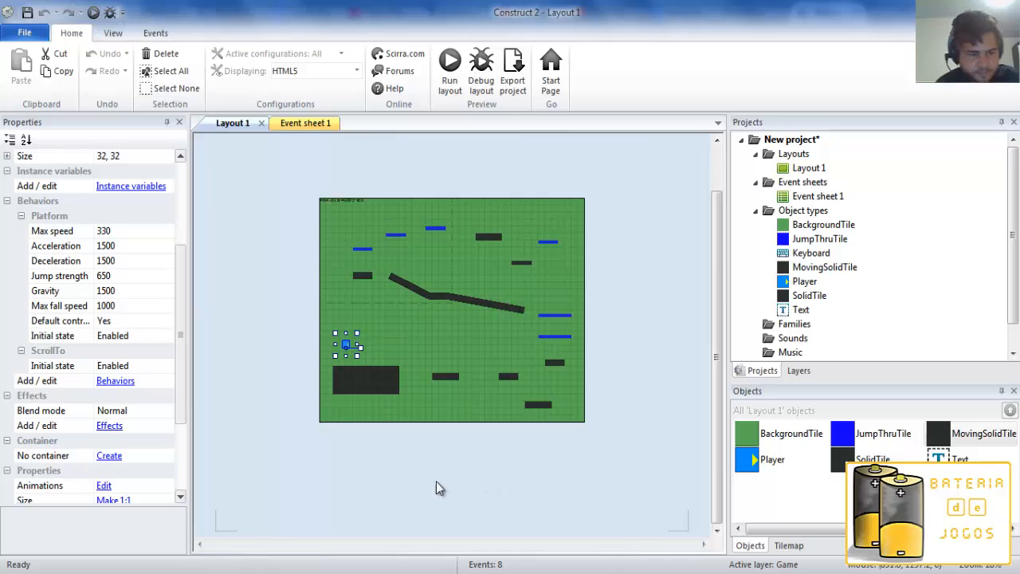
pyautogui.scroll(-3, 181, 400)
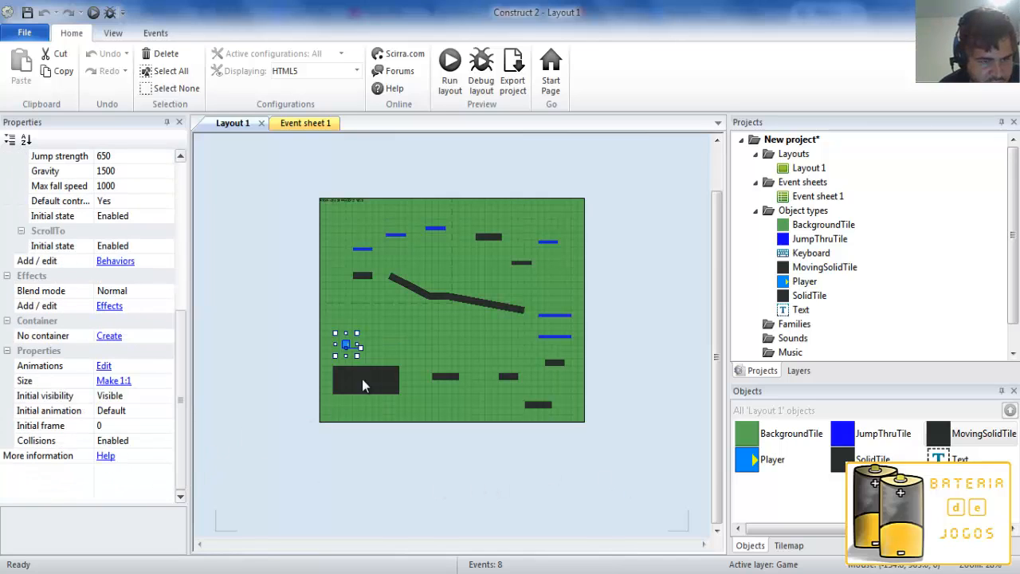
pyautogui.click(773, 460)
pyautogui.click(763, 462)
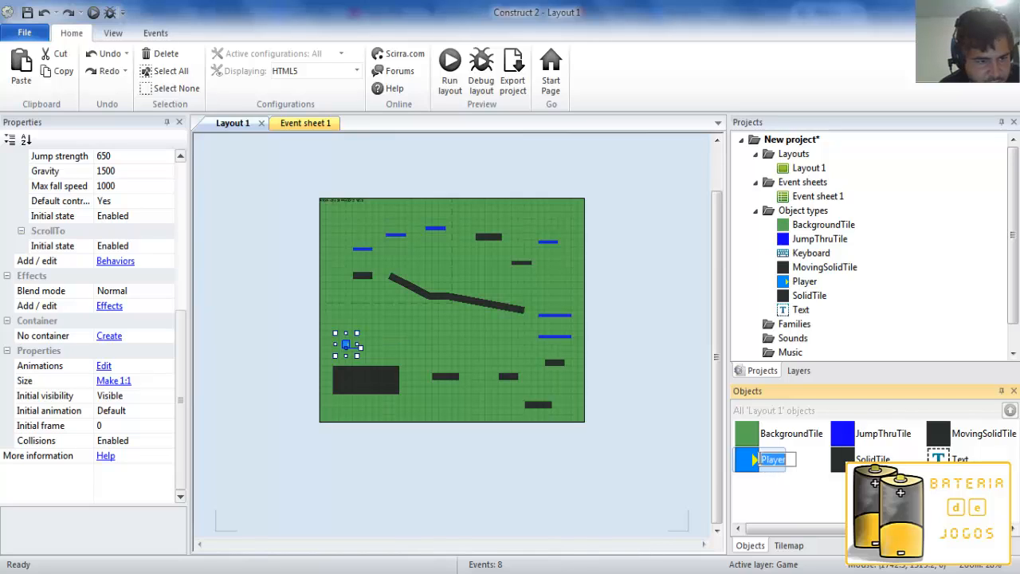
pyautogui.click(777, 439)
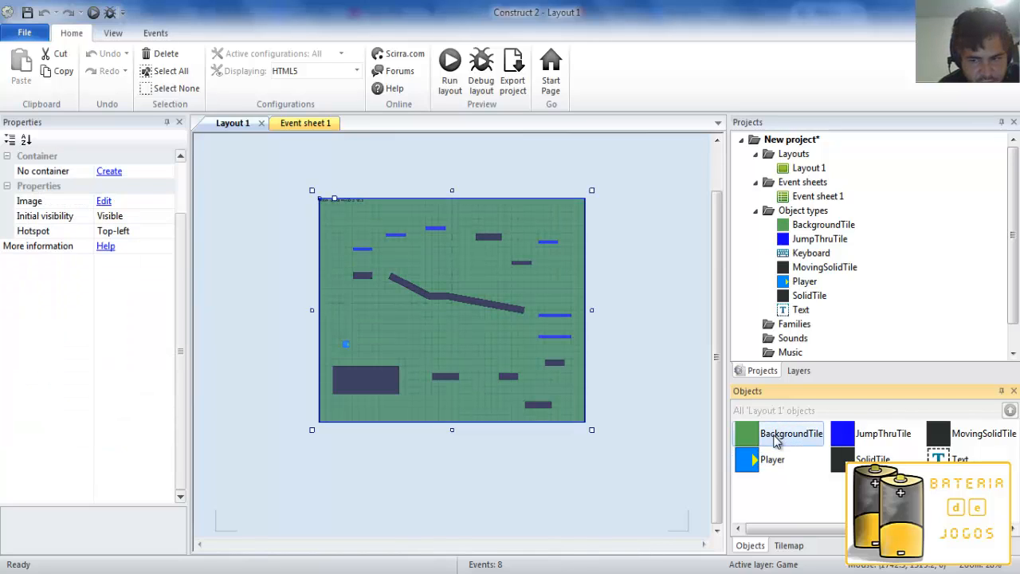
pyautogui.click(872, 440)
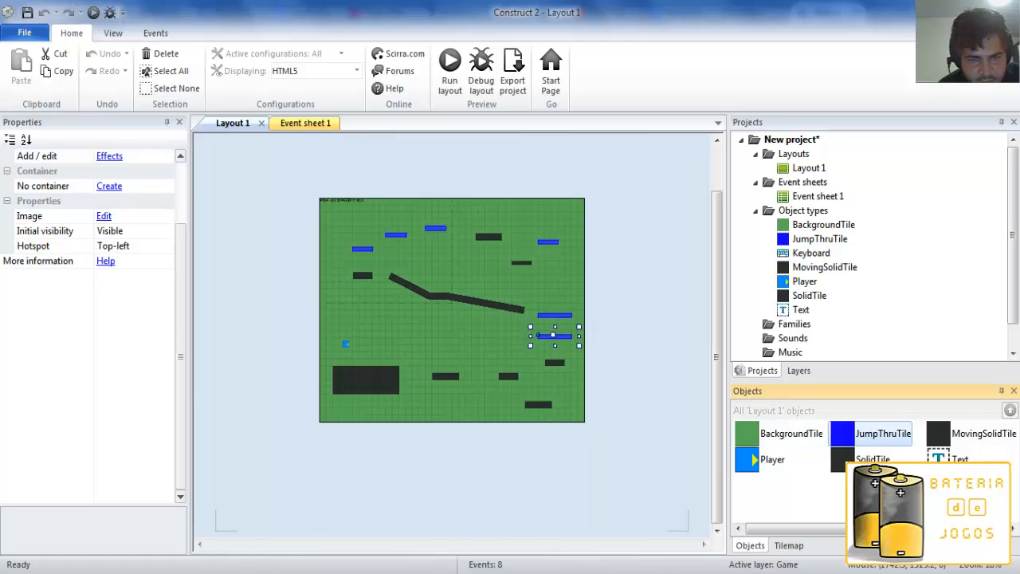
pyautogui.click(870, 457)
pyautogui.click(961, 435)
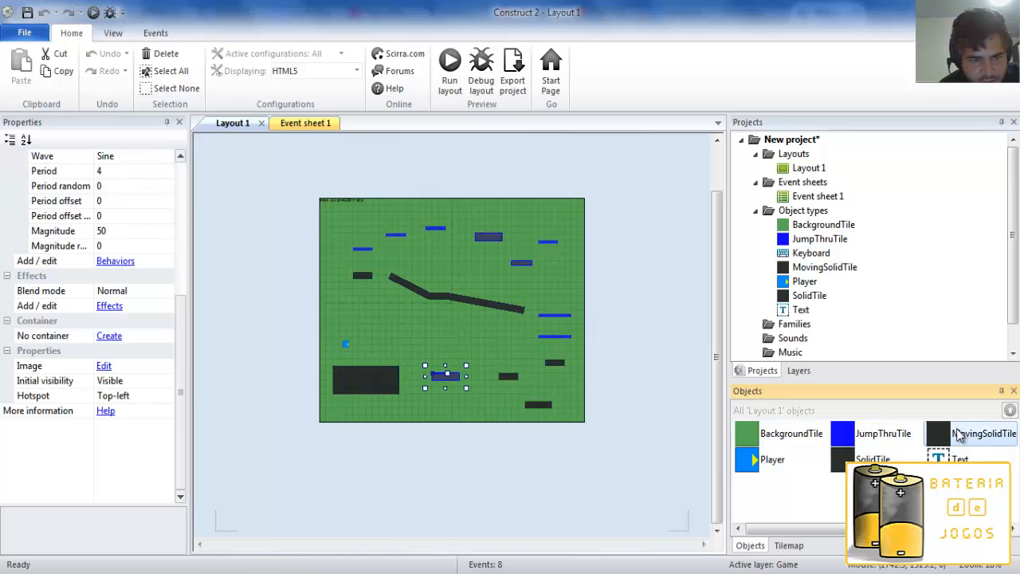
pyautogui.click(883, 443)
pyautogui.click(773, 461)
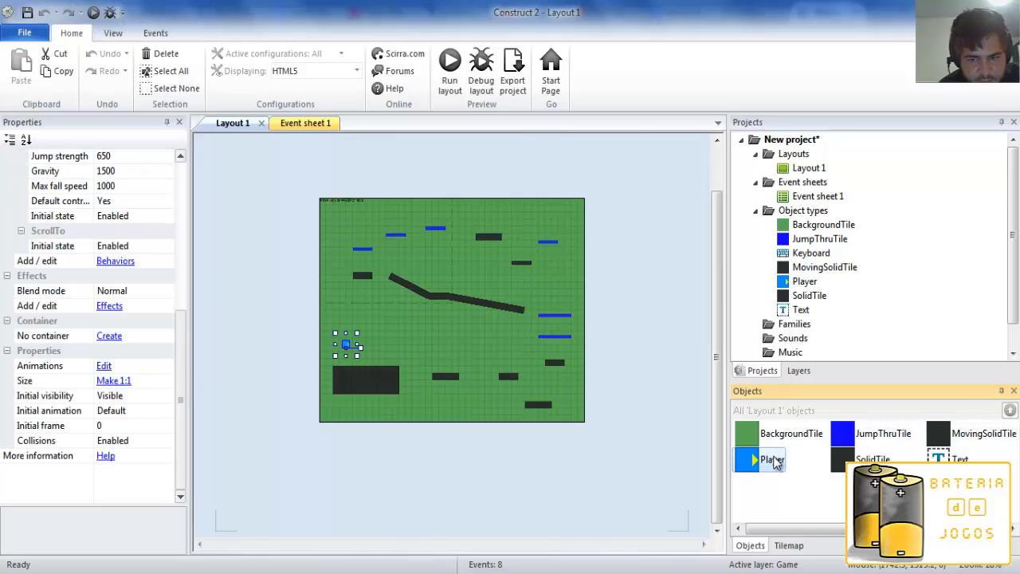
# Review the Fall down through jump-thru action in Event sheet 1, then return to Layout 1 with no object selected.
pyautogui.click(303, 124)
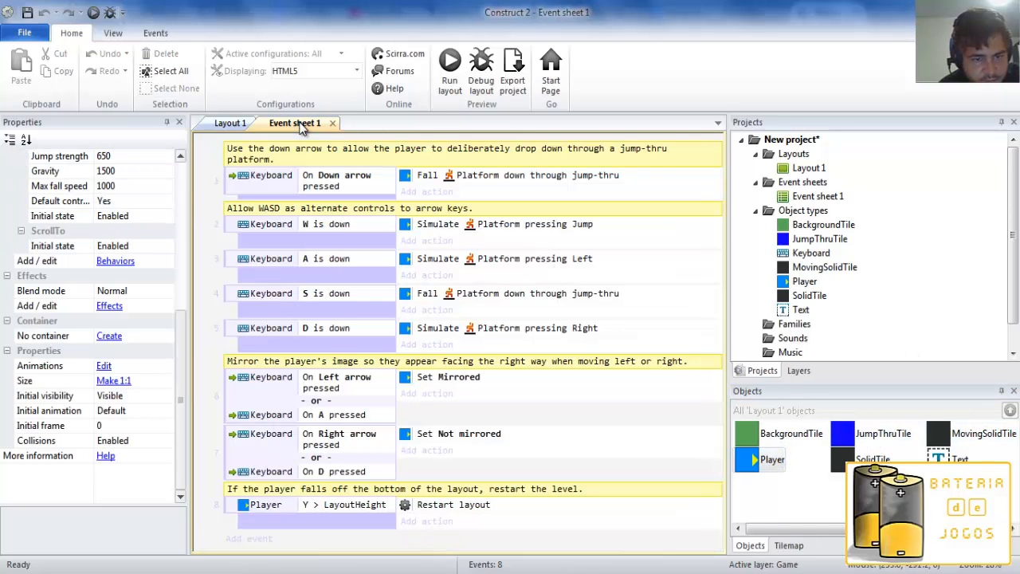
pyautogui.click(483, 180)
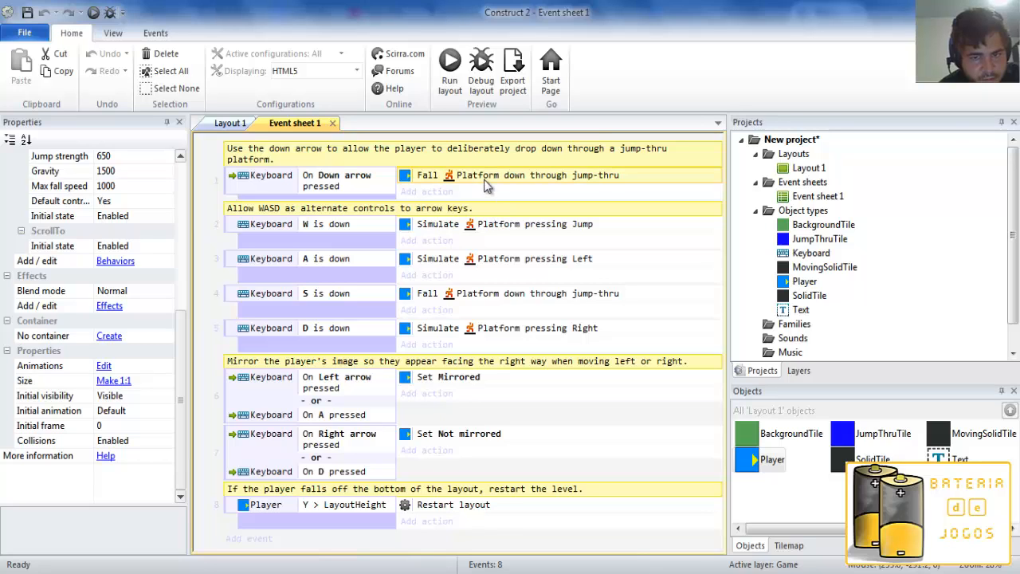
pyautogui.click(236, 125)
pyautogui.click(302, 295)
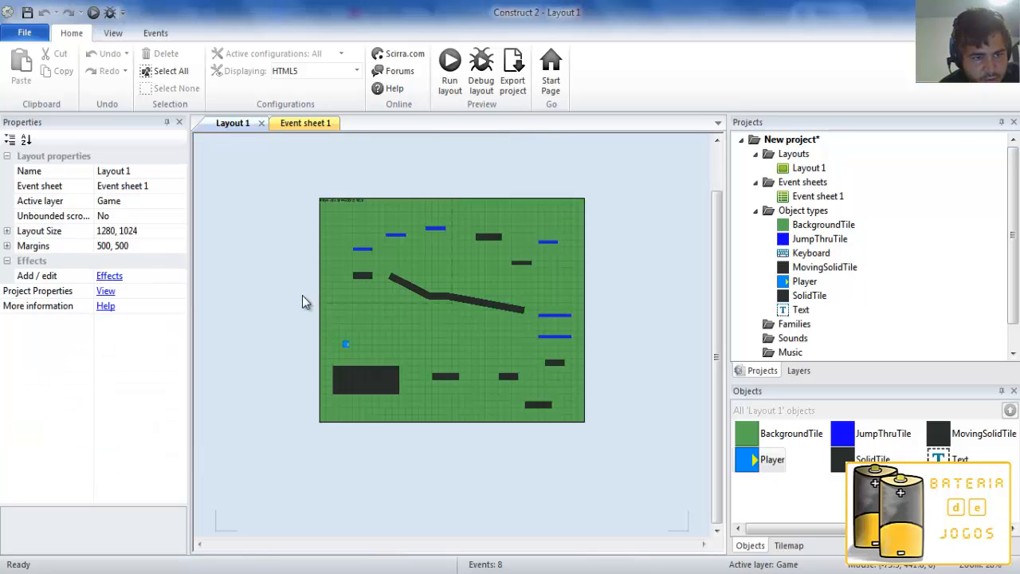
# Set Default controls to No in the Player's Platform behavior and deselect the object.
pyautogui.scroll(1, 265, 287)
pyautogui.click(347, 366)
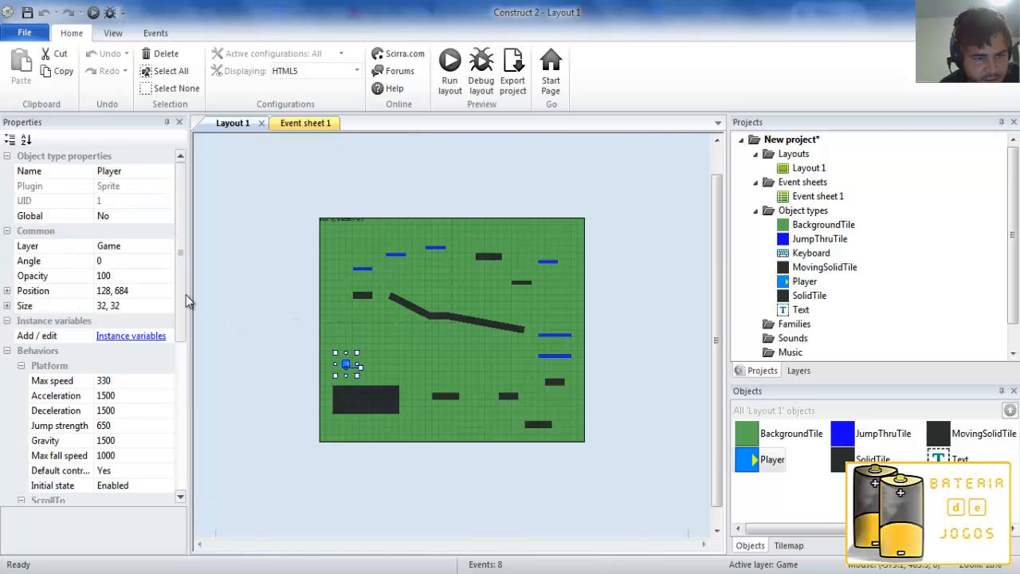
pyautogui.scroll(-3, 182, 355)
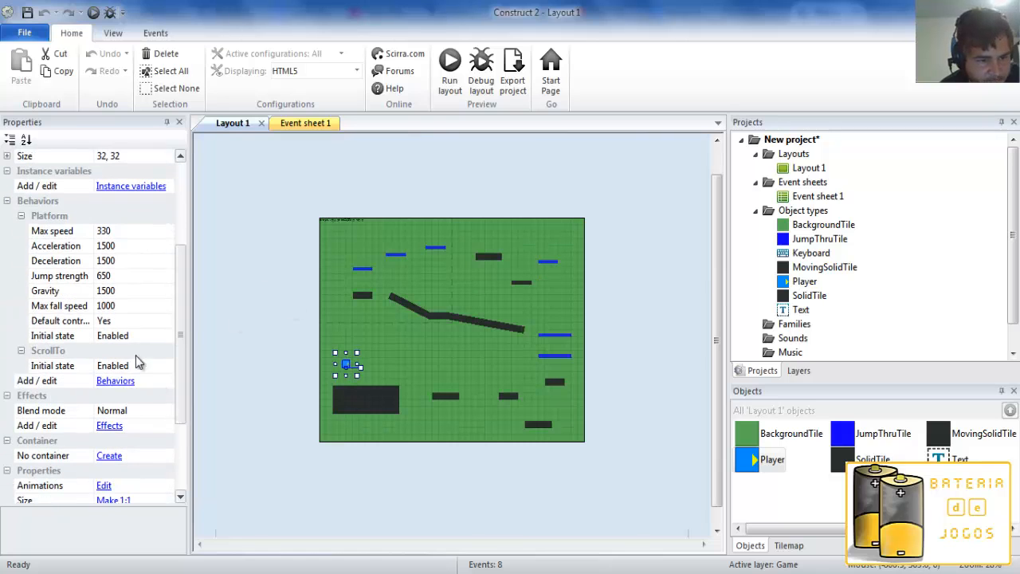
pyautogui.click(165, 322)
pyautogui.click(165, 341)
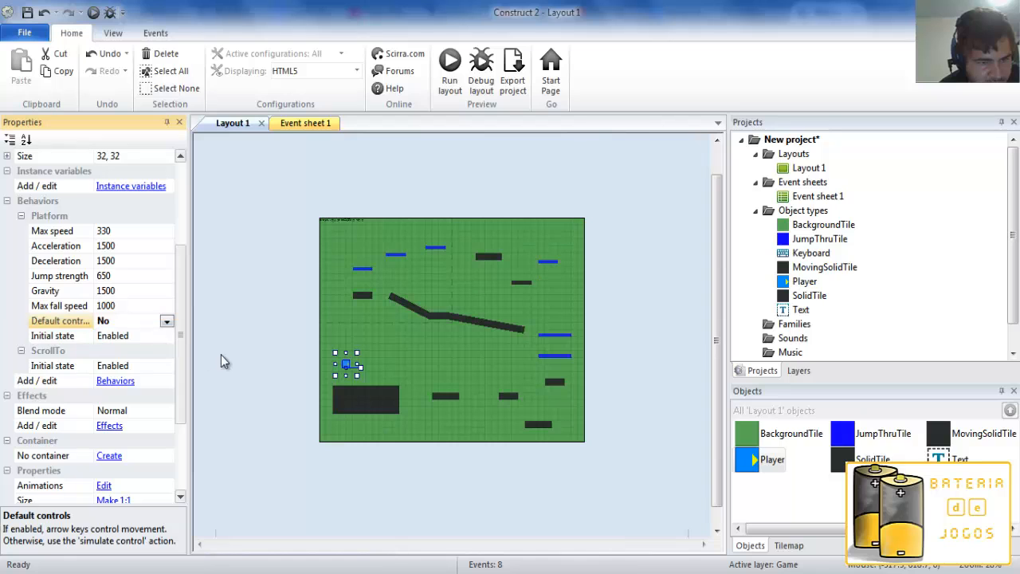
pyautogui.click(220, 355)
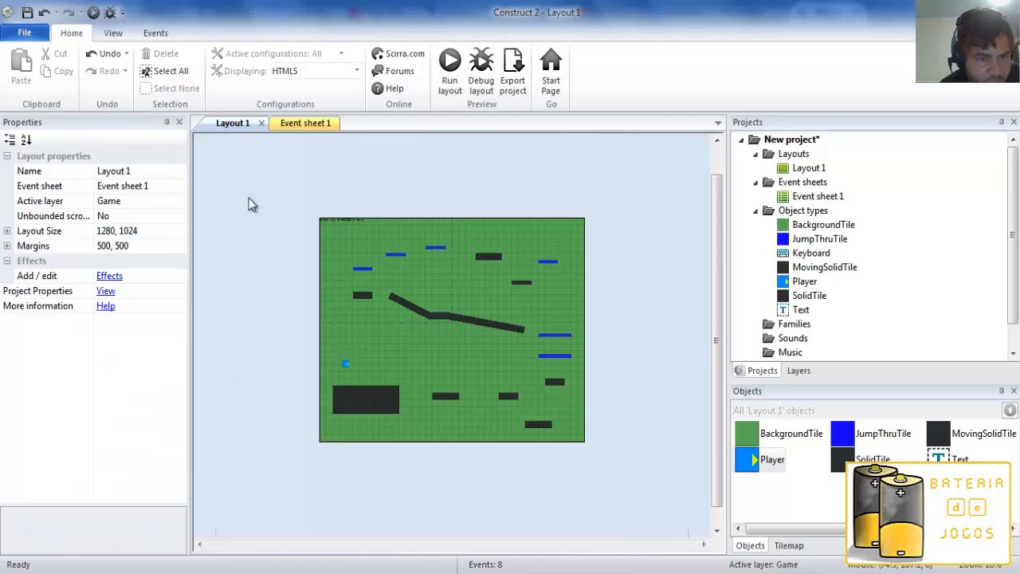
# Preview the layout in the browser and test turning and jumping the player on the starting block with default controls off.
pyautogui.click(93, 13)
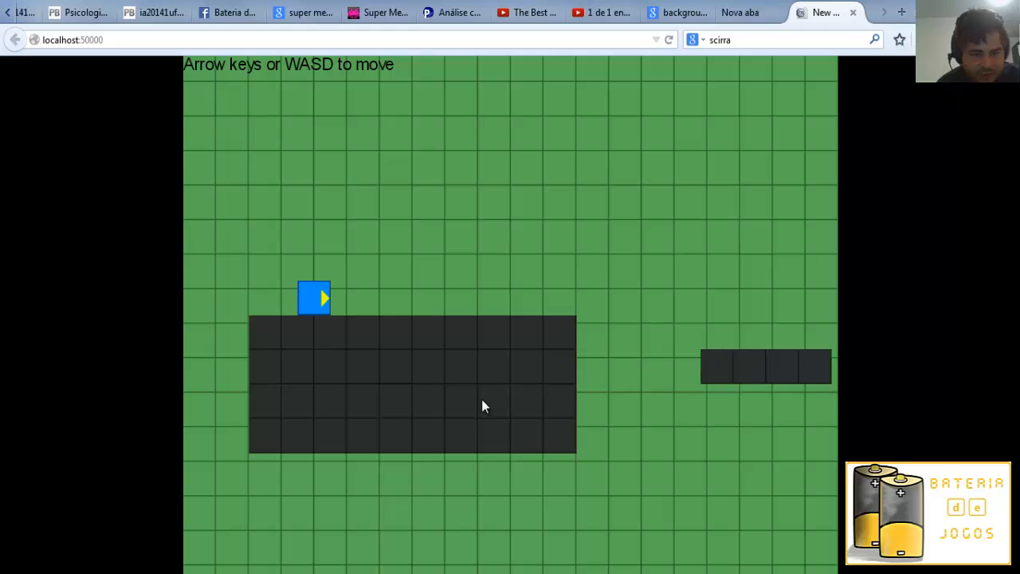
pyautogui.press('Up')
pyautogui.press('Right')
pyautogui.press('Left')
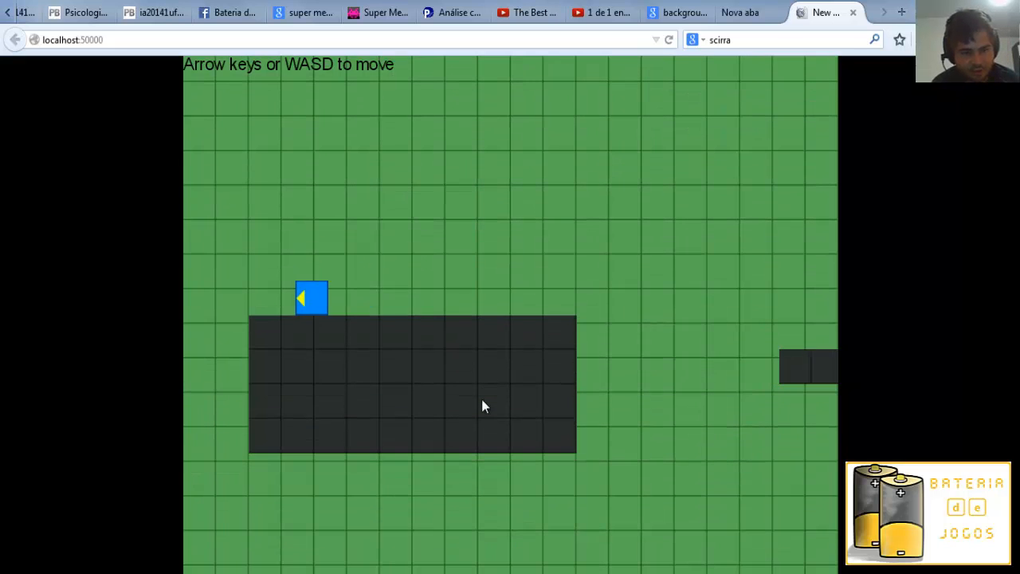
pyautogui.press('Right')
pyautogui.press('Left')
pyautogui.press('Right')
pyautogui.press('Left')
pyautogui.press('Right')
pyautogui.press('Up')
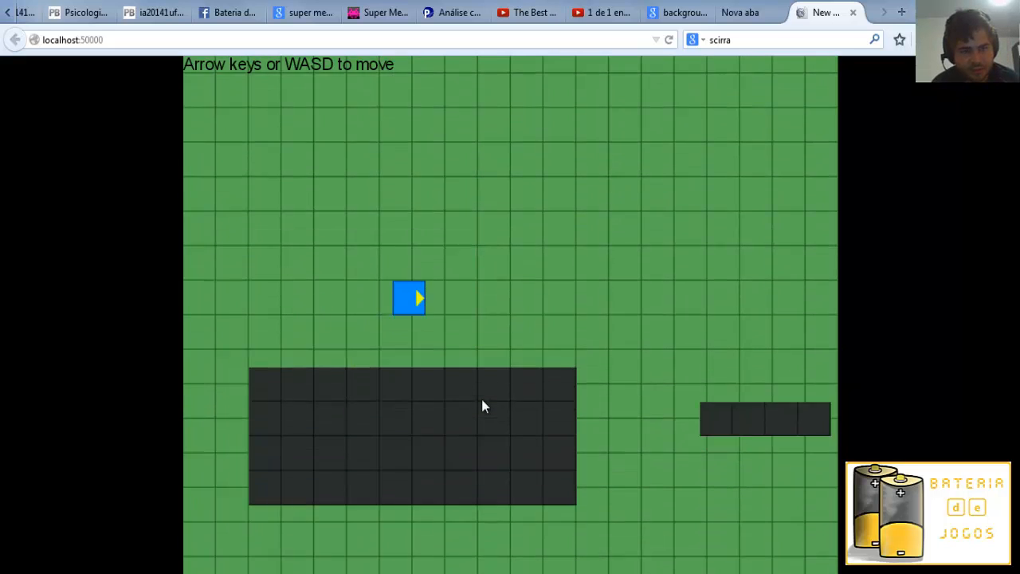
# Jump the player rightward off the starting block and across the dark platforms to the one beneath the blue jump-thru platforms.
pyautogui.press('Up')
pyautogui.press('Right')
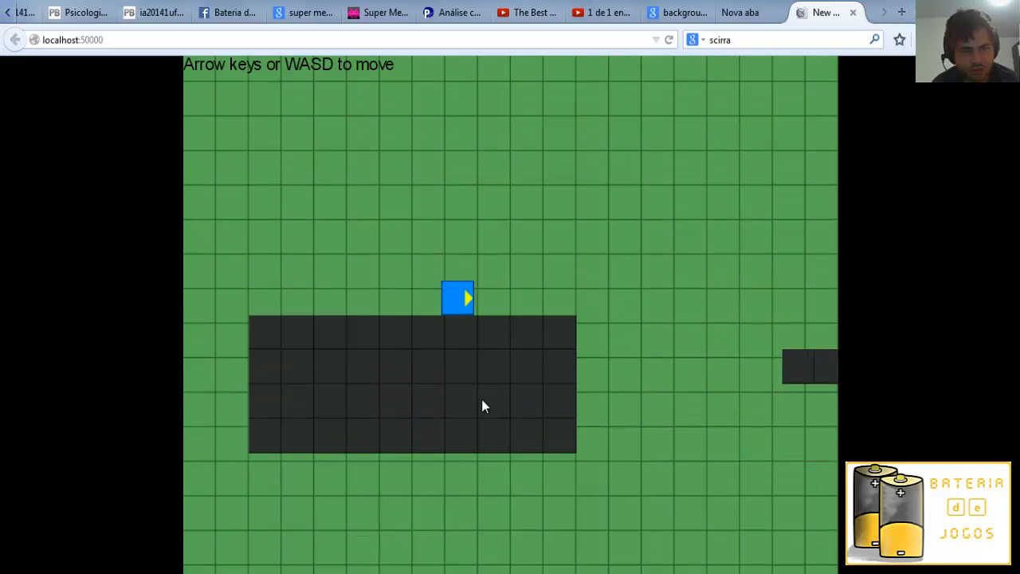
pyautogui.press('Up')
pyautogui.press('Right')
pyautogui.press('Up')
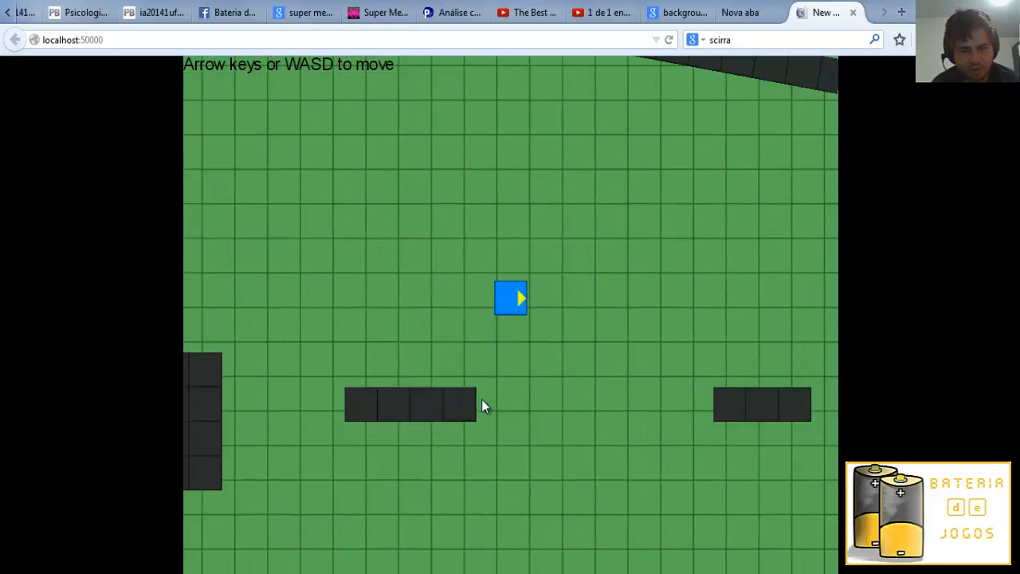
pyautogui.press('Right')
pyautogui.press('Up')
pyautogui.press('Right')
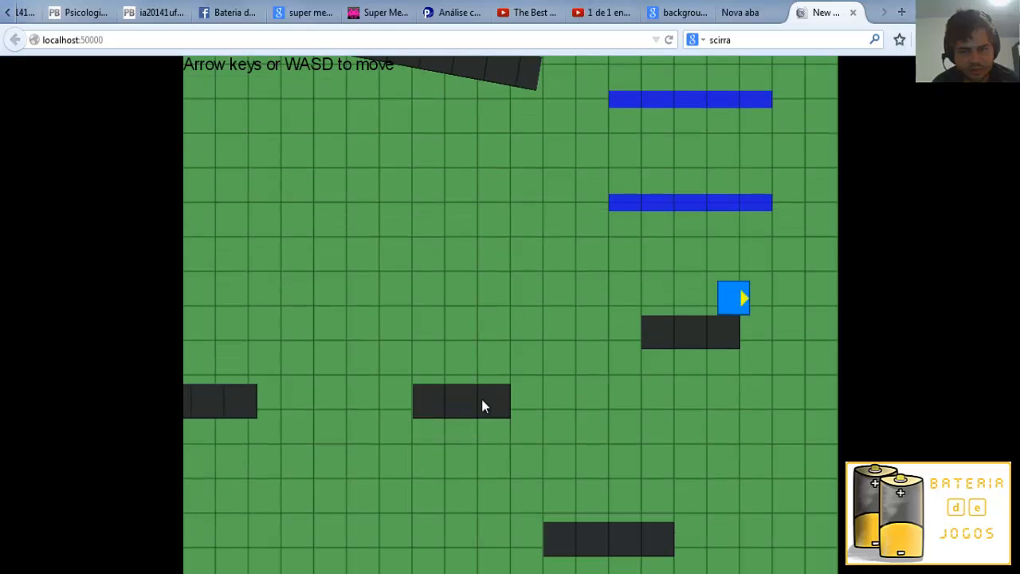
# Jump the player up through the blue jump-thru platforms and leftward over the sloped ramp onto the far-left blue platform.
pyautogui.press('Up')
pyautogui.press('Up')
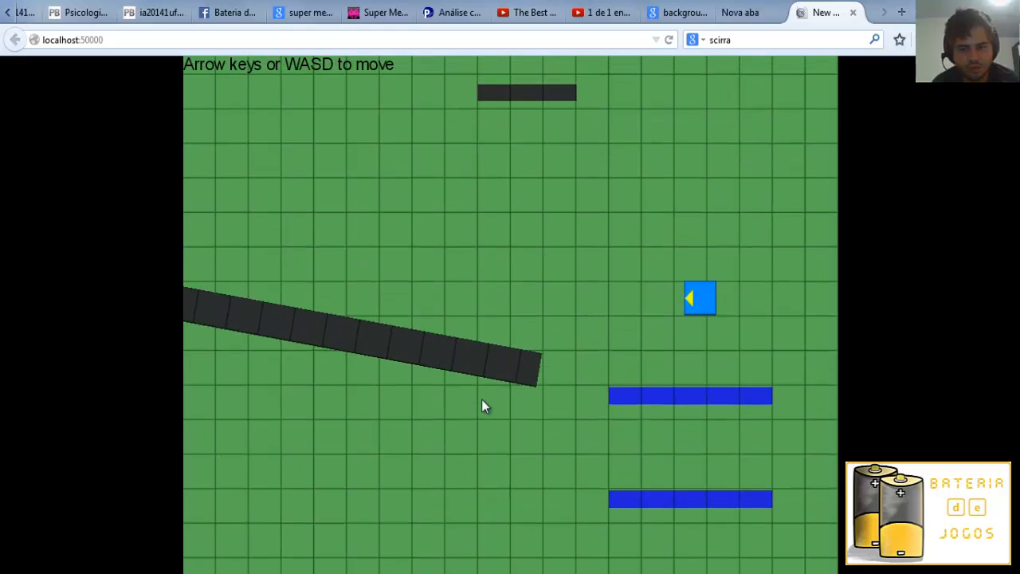
pyautogui.press('Left')
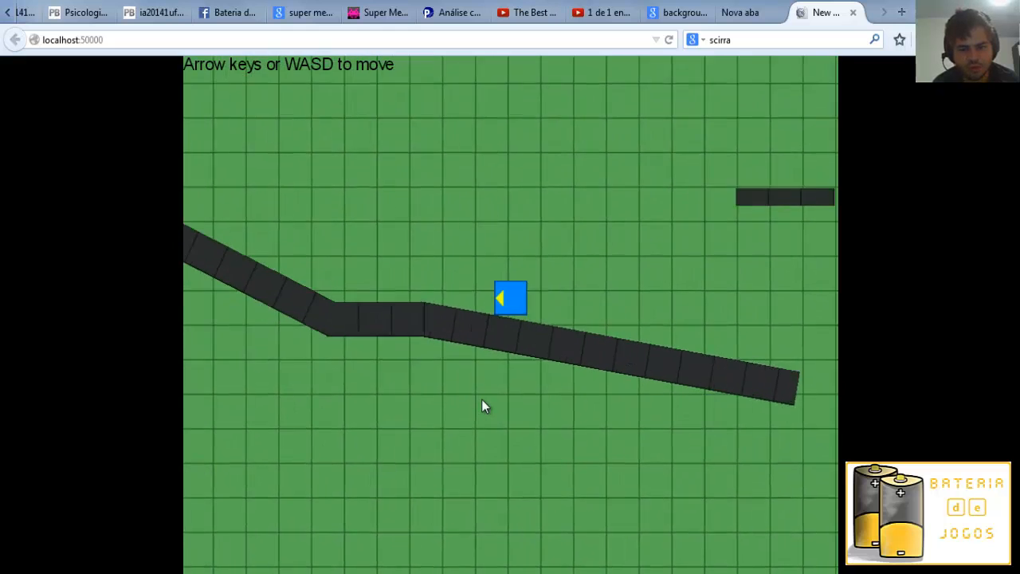
pyautogui.press('Up')
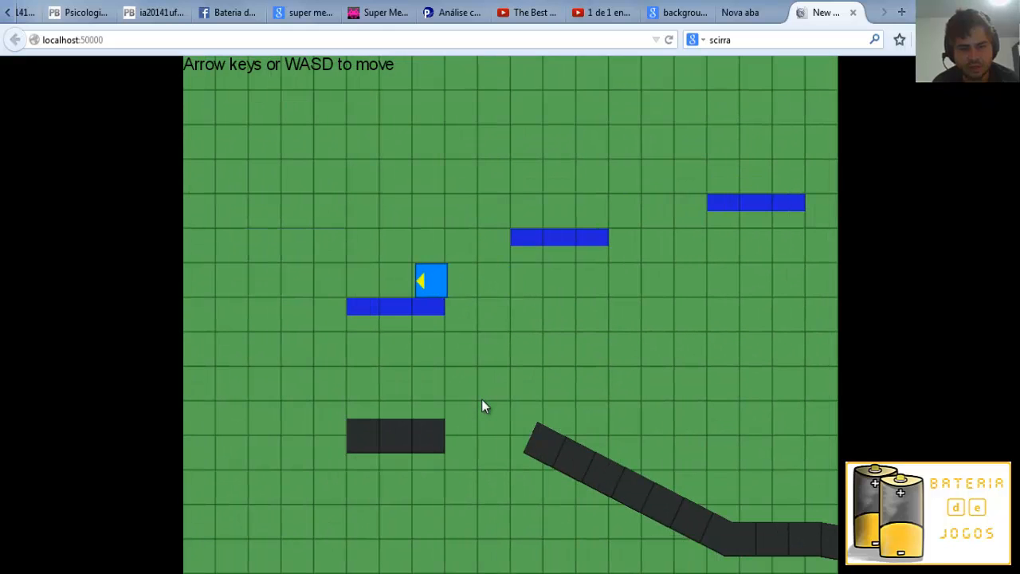
# Jump the player rightward over the upper blue platforms onto the dark platform above the ramp.
pyautogui.press('Right')
pyautogui.press('Up')
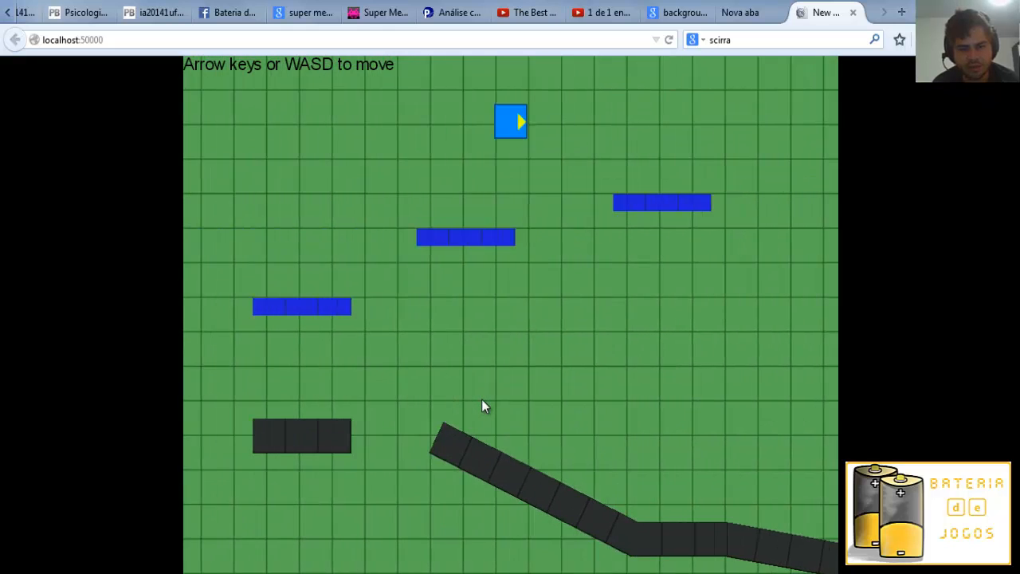
pyautogui.press('Right')
pyautogui.press('Up')
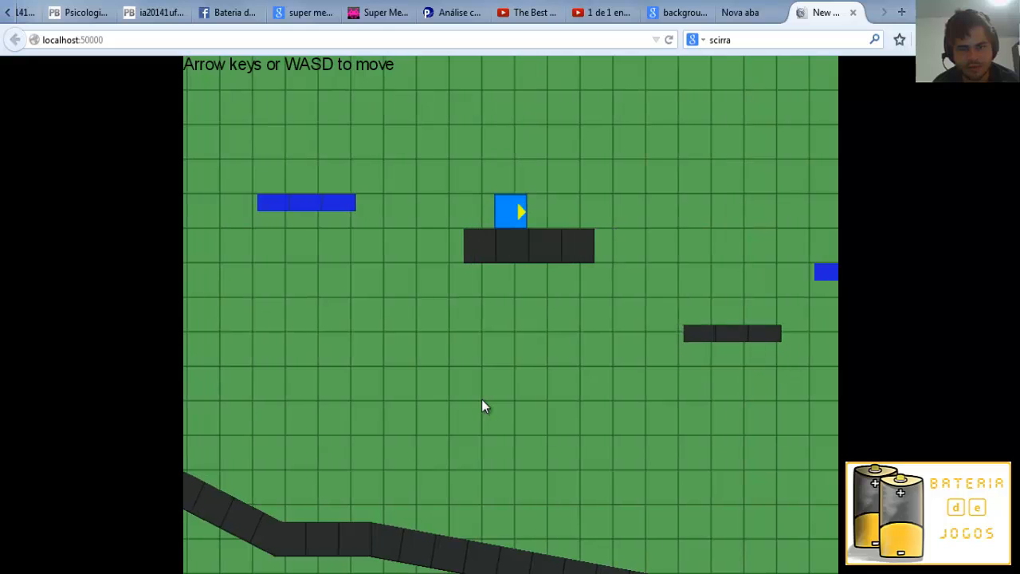
# Drop the player off the upper dark platform and test turning and jumping around the right end of the sloped ramp.
pyautogui.press('Right')
pyautogui.press('Left')
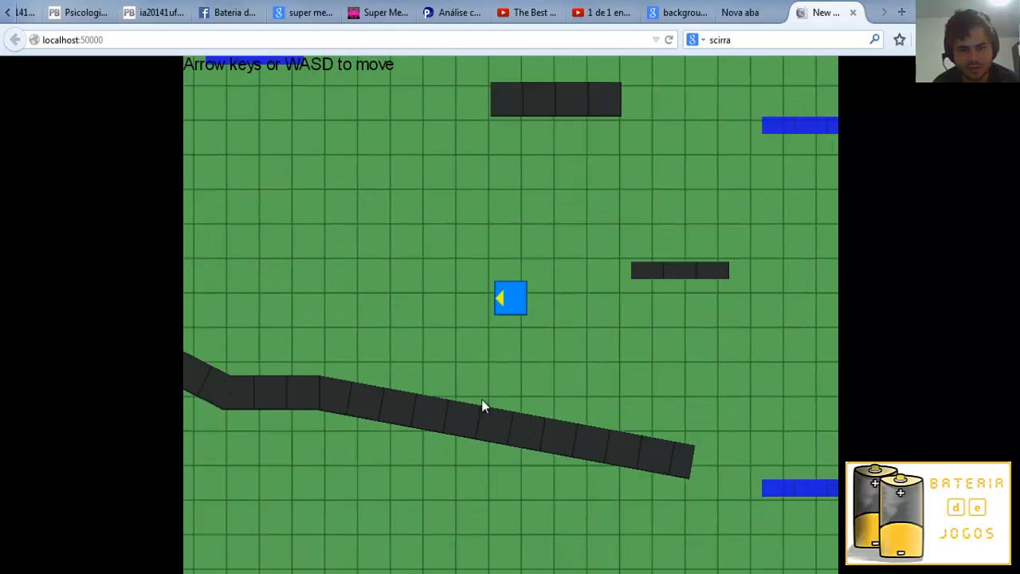
pyautogui.press('Right')
pyautogui.press('Right')
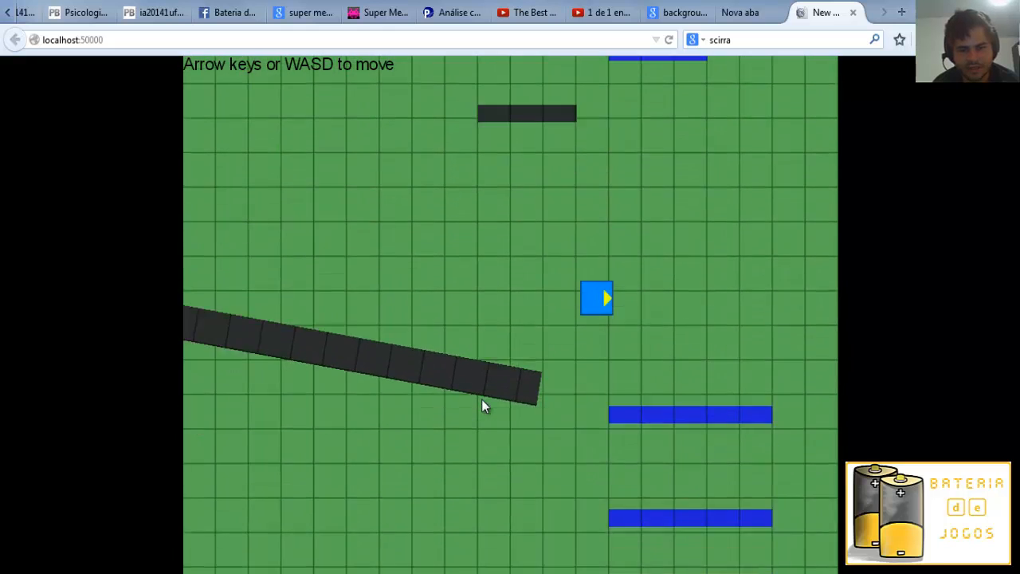
pyautogui.press('Left')
pyautogui.press('Up')
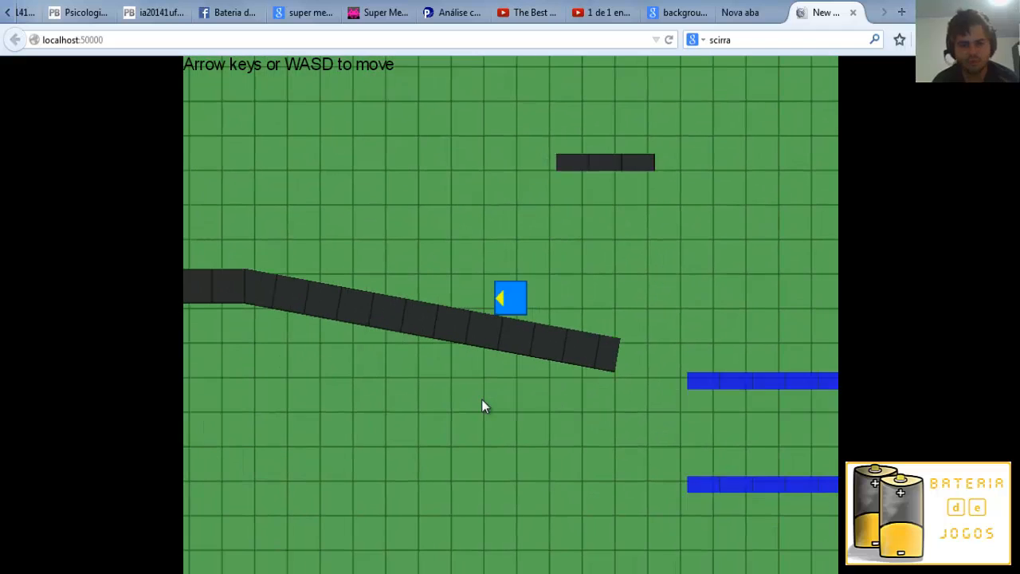
# In Construct 2's Event sheet 1, delete the On Right arrow pressed and On Left arrow pressed conditions from the mirroring events.
pyautogui.click(644, 572)
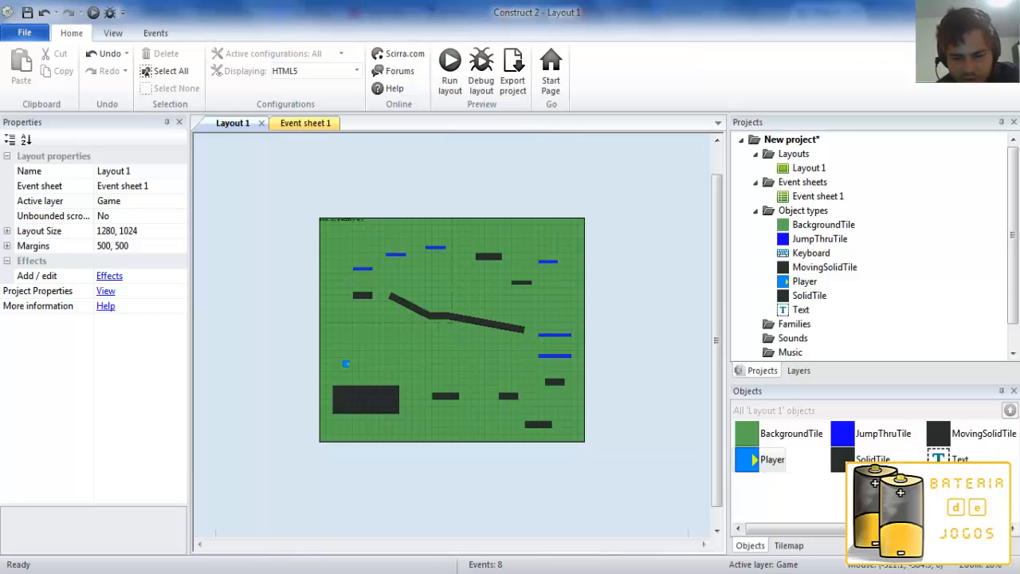
pyautogui.click(329, 127)
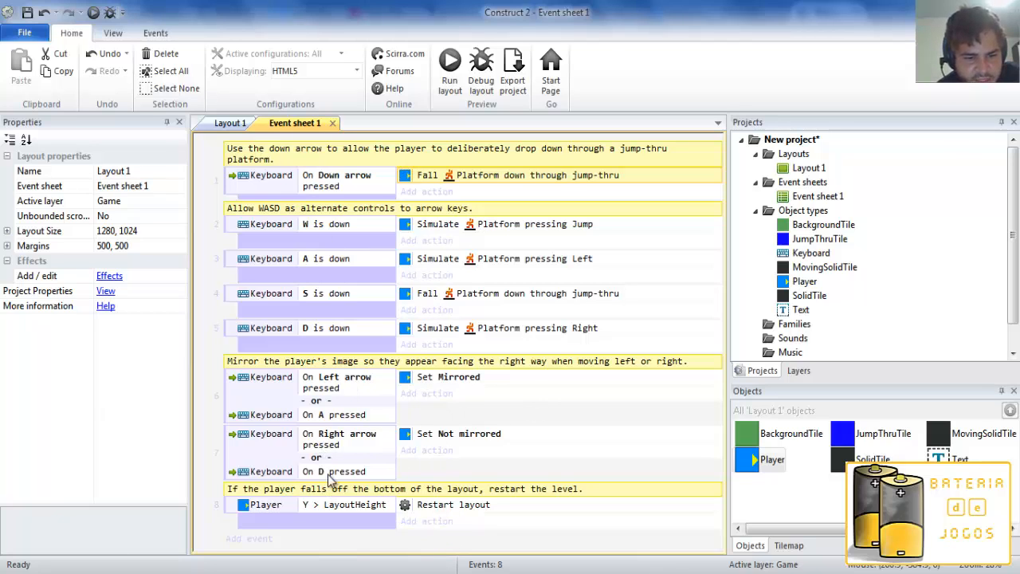
pyautogui.click(331, 441)
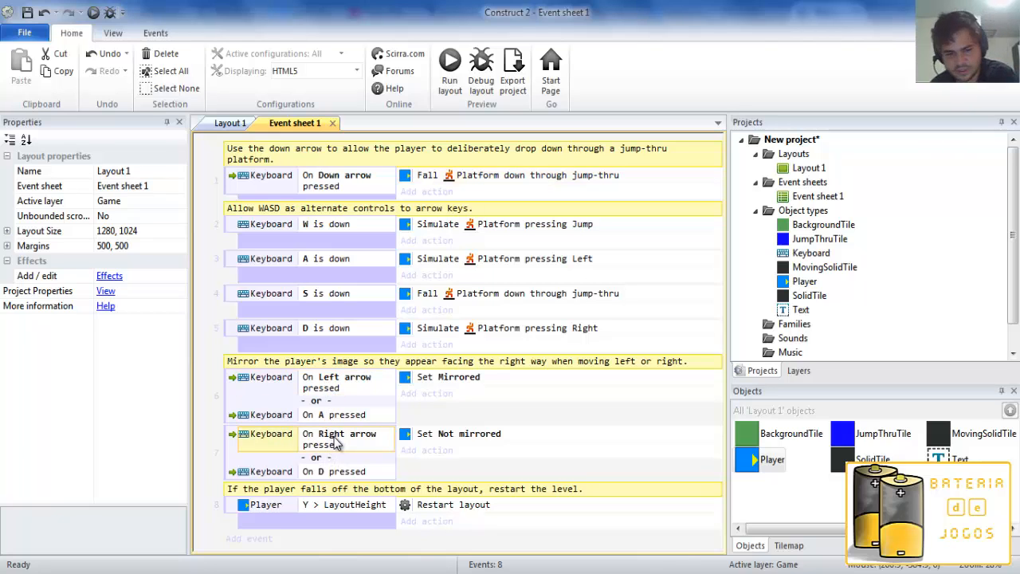
pyautogui.press('Delete')
pyautogui.click(324, 380)
pyautogui.press('Delete')
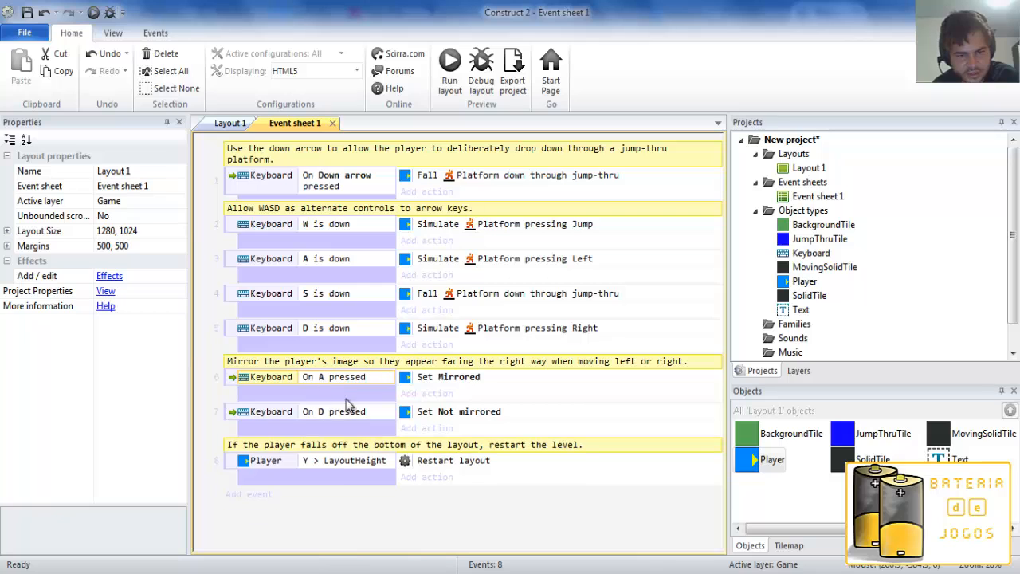
# Preview the layout in the browser and test jumping, moving and turning the player with the WASD controls on the starting block.
pyautogui.click(93, 12)
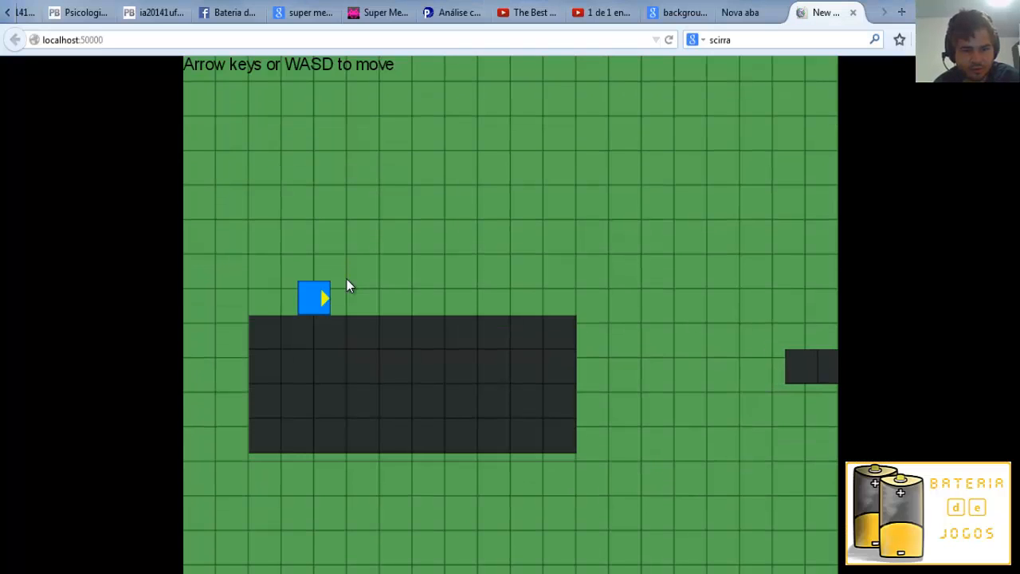
pyautogui.press('w')
pyautogui.press('d')
pyautogui.press('a')
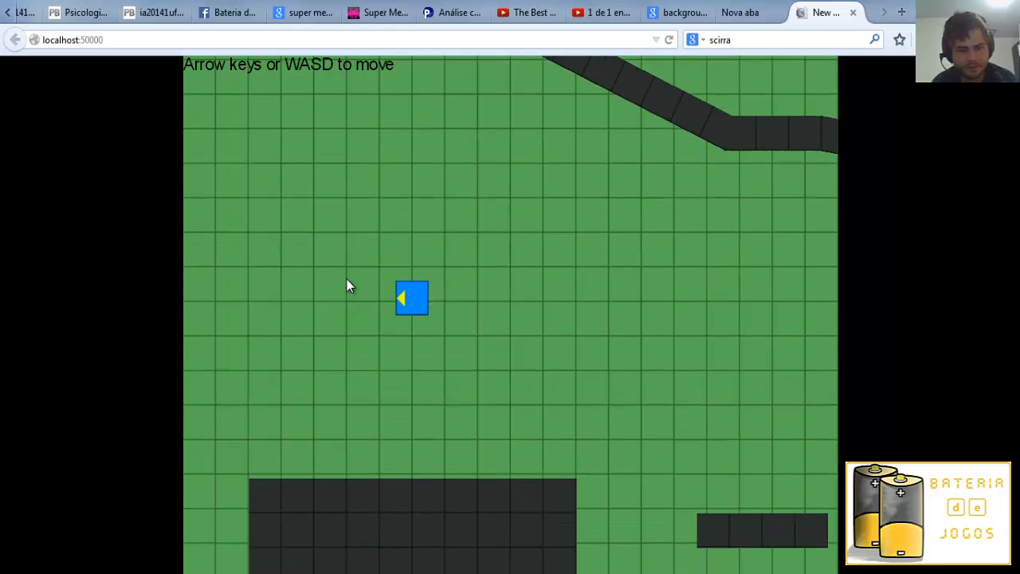
pyautogui.press('d')
pyautogui.press('a')
pyautogui.press('w')
pyautogui.press('d')
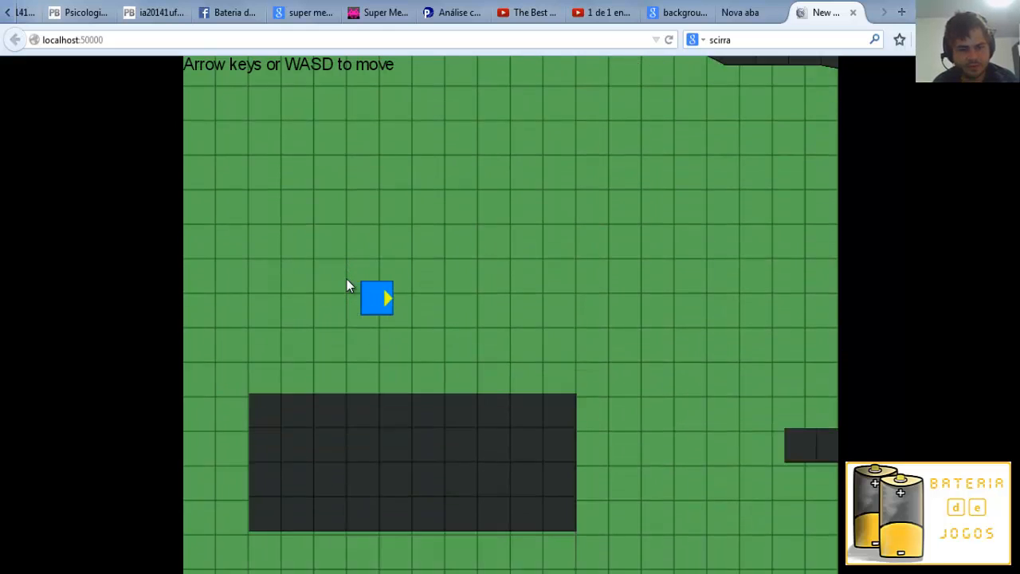
pyautogui.press('a')
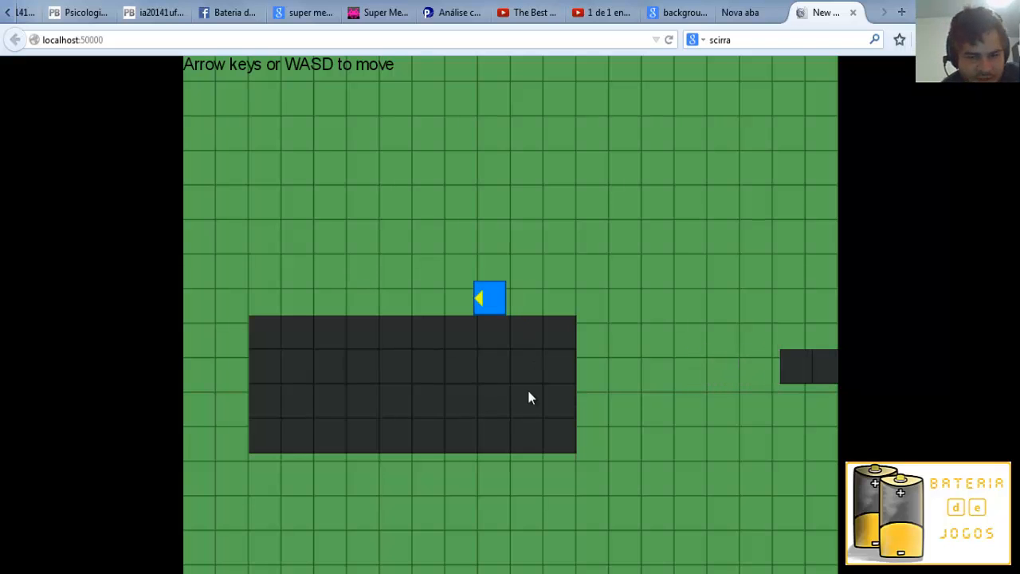
# Return to Construct 2 and look over Layout 1 and Event sheet 1, ending on Layout 1.
pyautogui.click(655, 571)
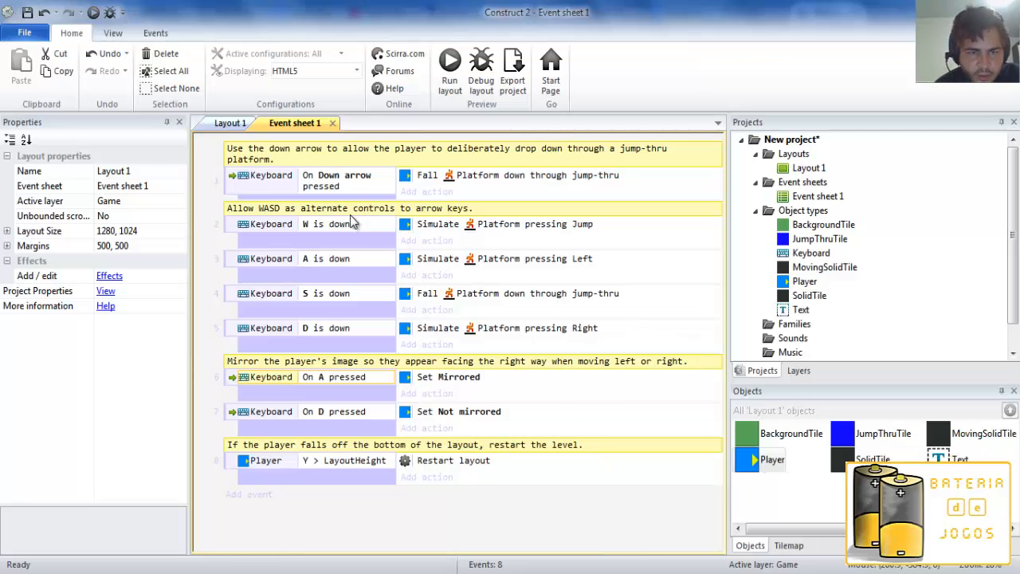
pyautogui.click(224, 124)
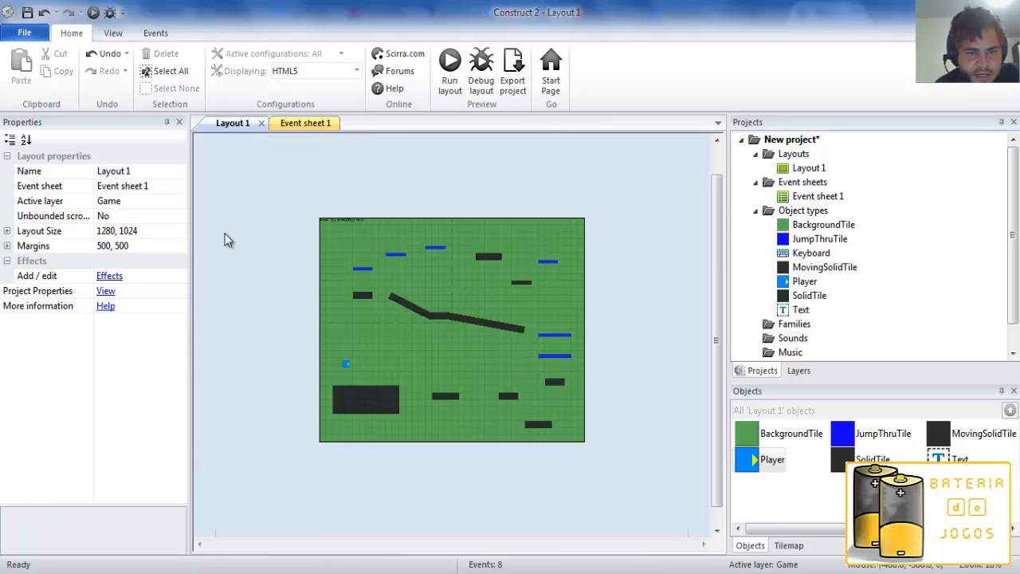
pyautogui.click(305, 123)
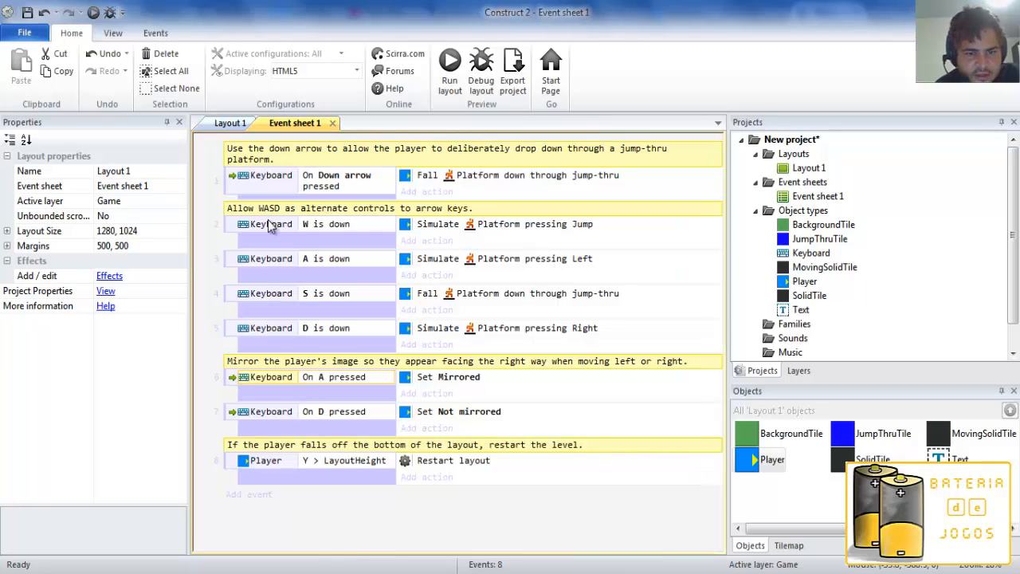
pyautogui.click(228, 123)
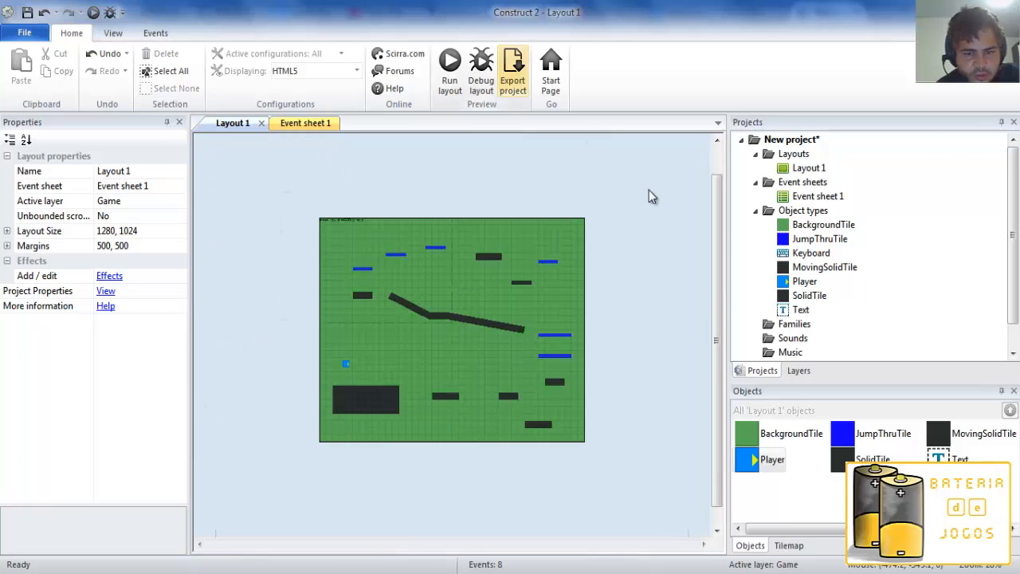
# Review the Background layer's Parallax X and Y properties, then return to the layout properties and project tree.
pyautogui.click(799, 371)
pyautogui.click(780, 192)
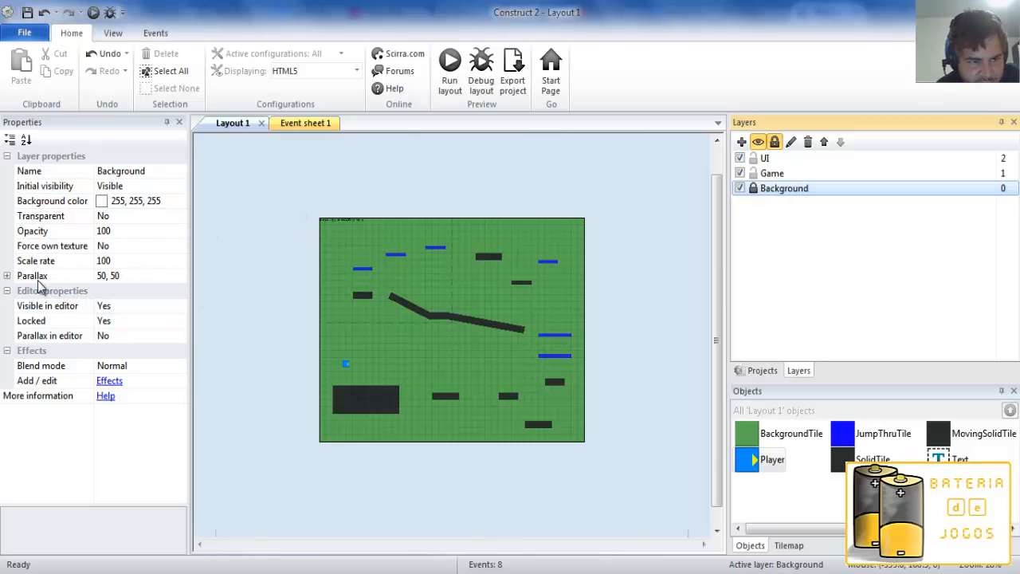
pyautogui.click(8, 277)
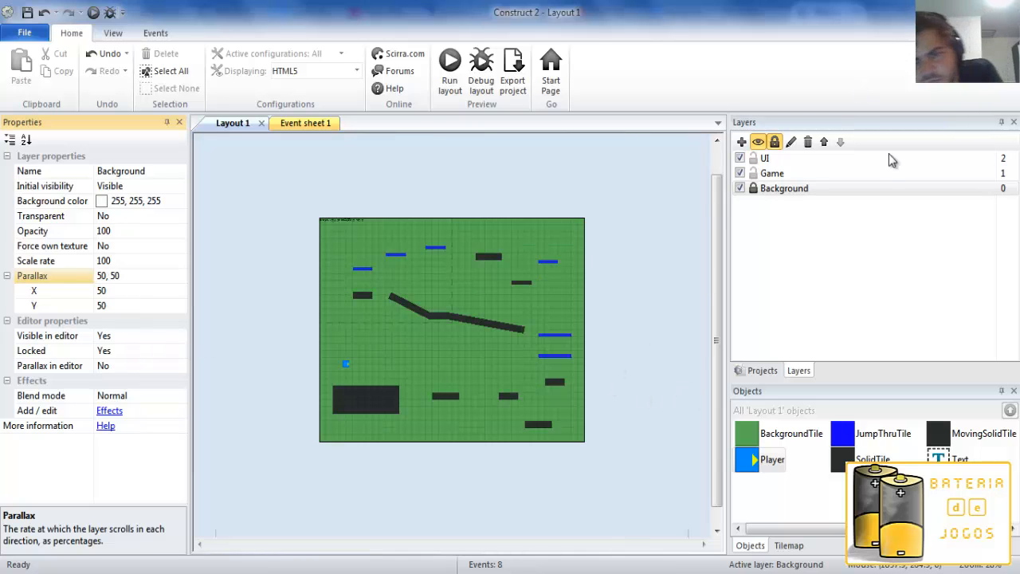
pyautogui.click(354, 189)
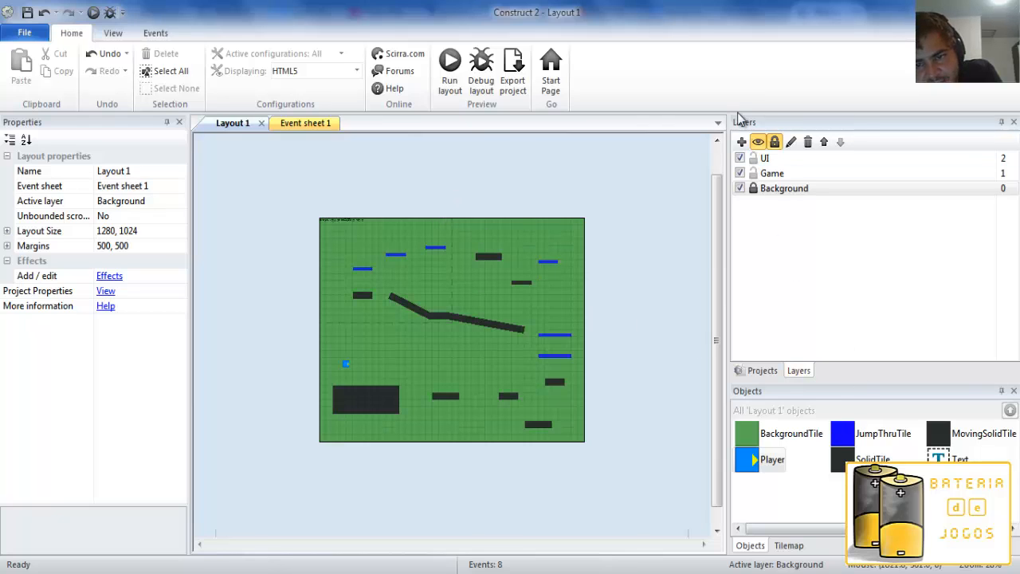
pyautogui.click(755, 370)
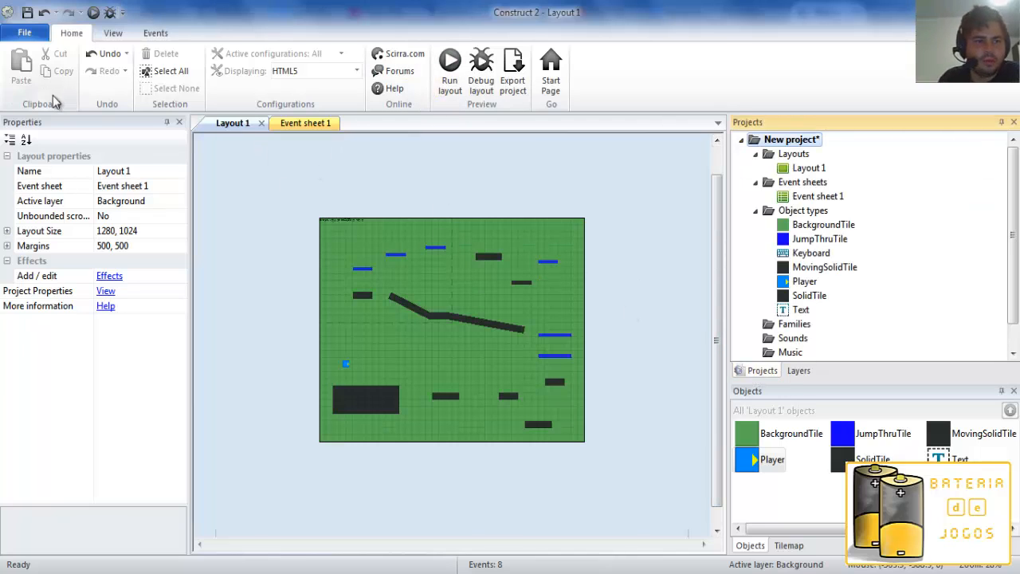
# Turn off Snap to grid and try a free selection box over the empty background of Layout 1.
pyautogui.click(114, 34)
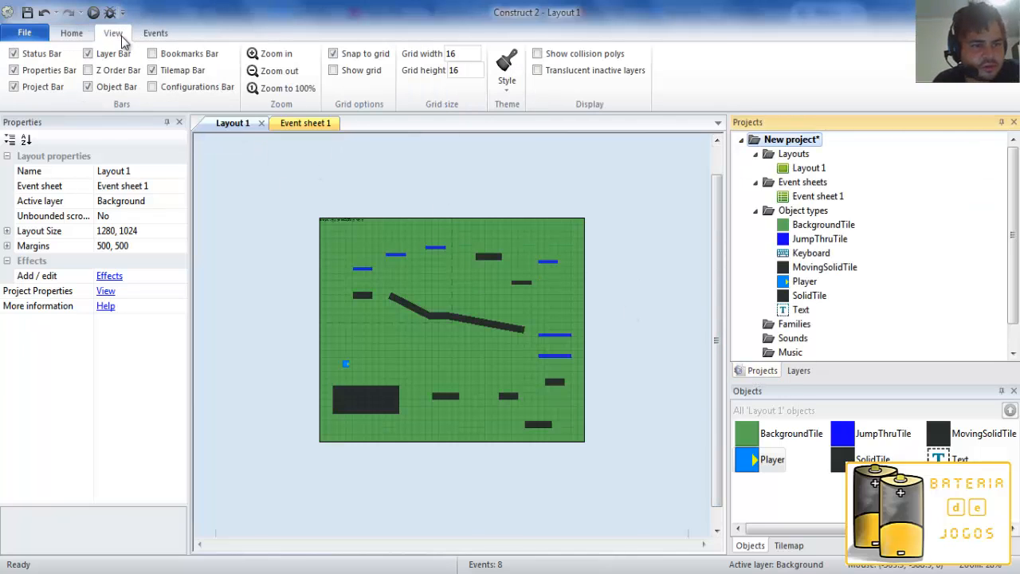
pyautogui.click(335, 54)
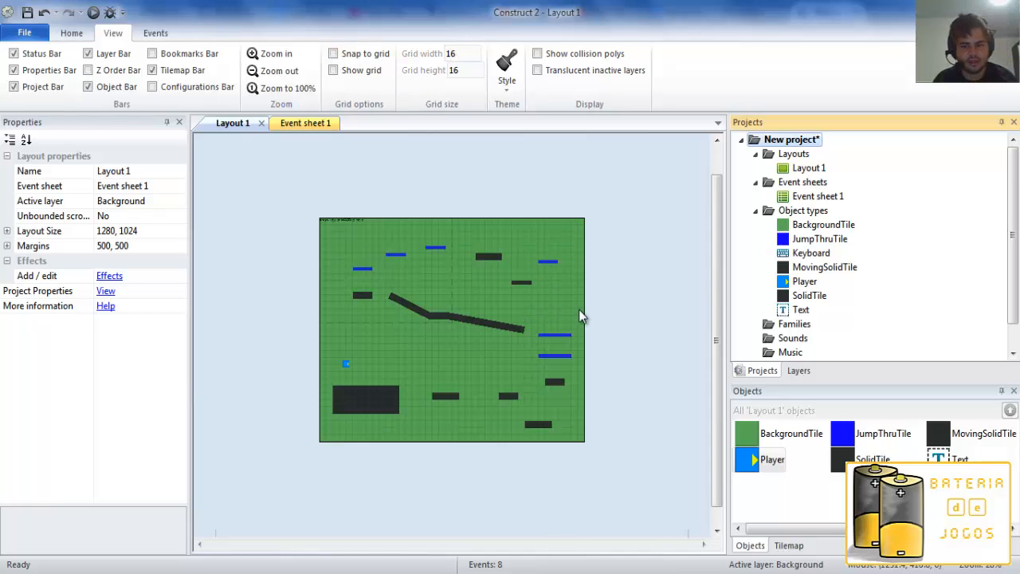
pyautogui.keyDown('ctrl'); pyautogui.scroll(3, 579, 307); pyautogui.keyUp('ctrl')
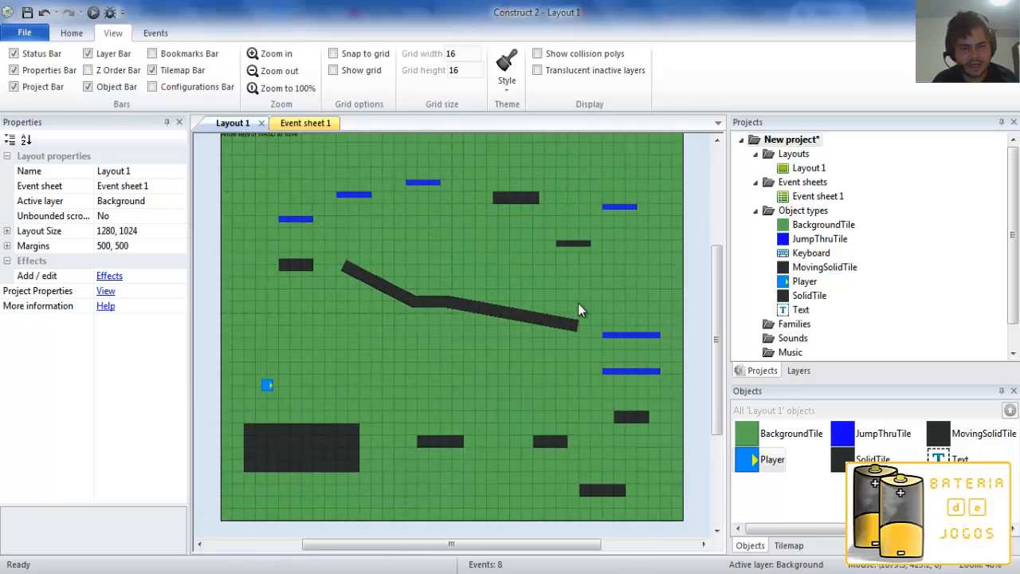
pyautogui.moveTo(462, 317); pyautogui.dragTo(603, 440, button='middle')
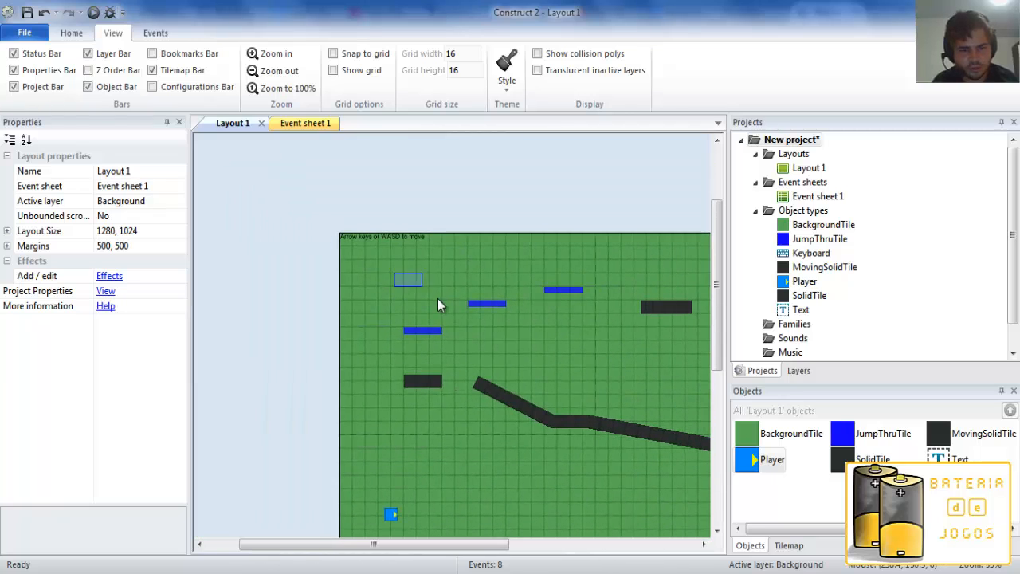
pyautogui.click(356, 237)
pyautogui.click(558, 268)
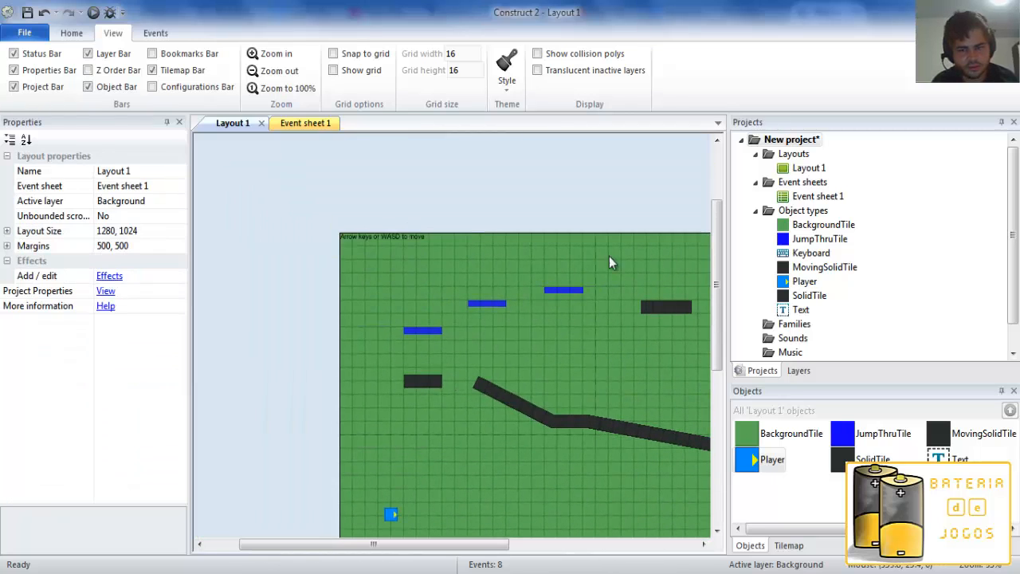
# Hide the Background layer in the editor and return to the project tree.
pyautogui.click(798, 371)
pyautogui.click(740, 189)
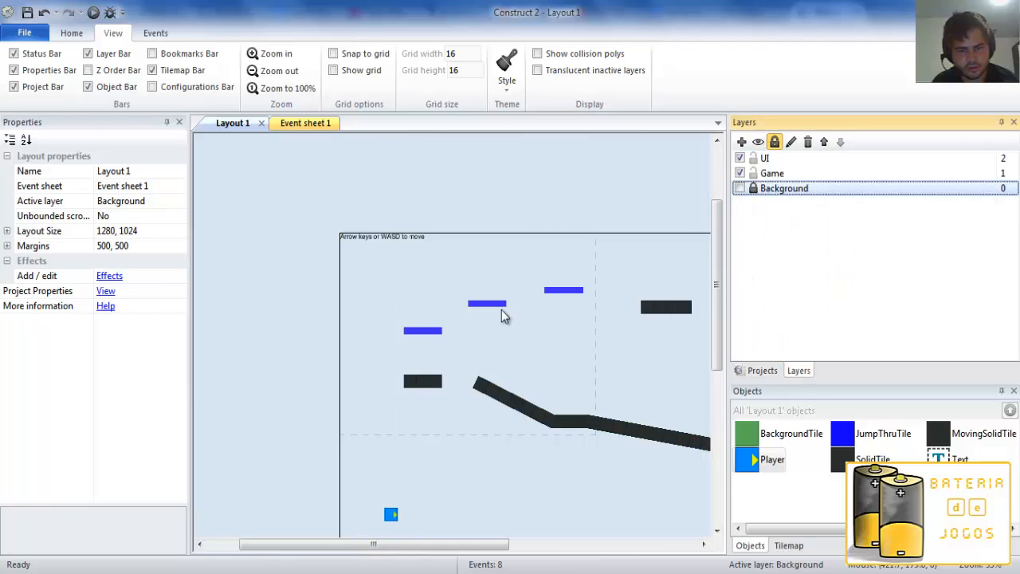
pyautogui.click(763, 370)
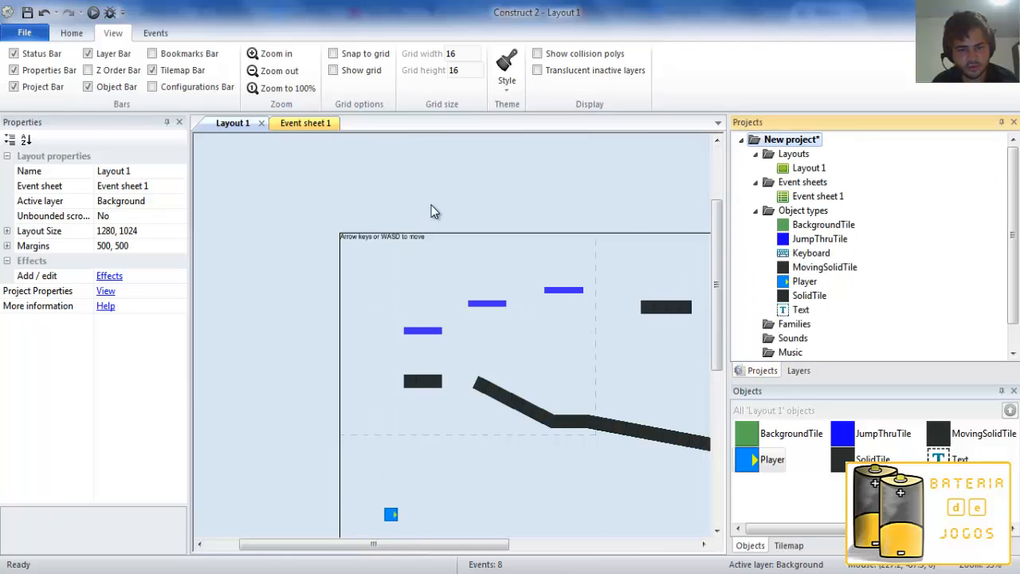
# Toggle Snap to grid on and back off, and turn on Show grid for the layout.
pyautogui.click(333, 54)
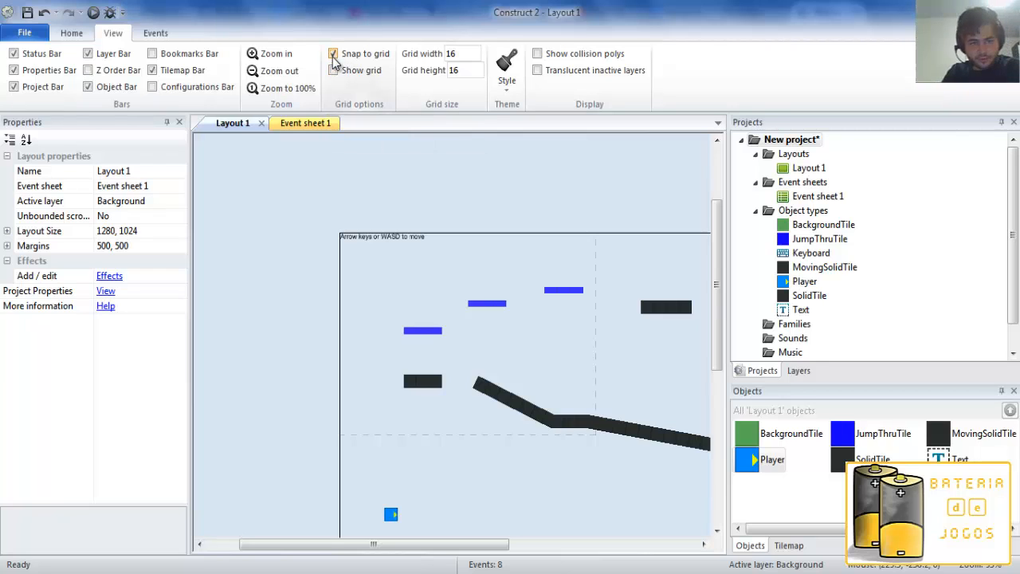
pyautogui.click(333, 53)
pyautogui.click(334, 70)
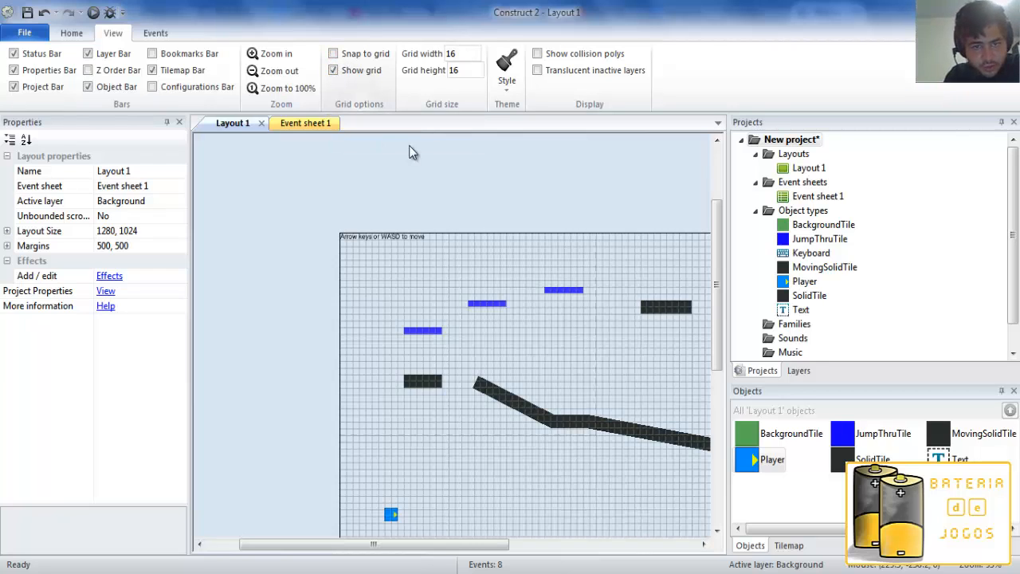
# Move the leftmost JumpThruTile platform freely off the grid, turn on Snap to grid, and place the platform back at 160, 224.
pyautogui.keyDown('ctrl'); pyautogui.scroll(2, 449, 278); pyautogui.keyUp('ctrl')
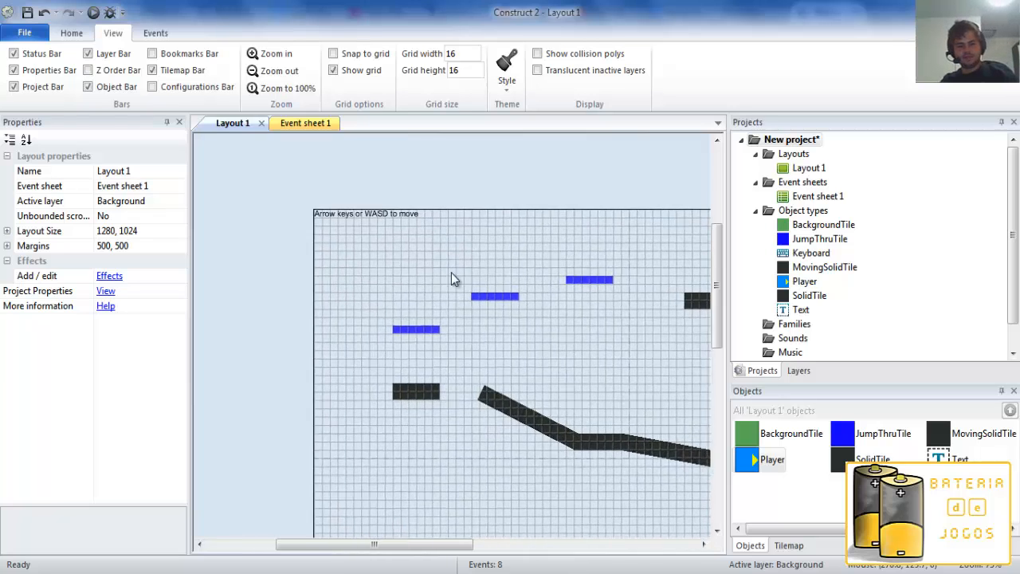
pyautogui.keyDown('ctrl'); pyautogui.scroll(3, 451, 279); pyautogui.keyUp('ctrl')
pyautogui.click(383, 324)
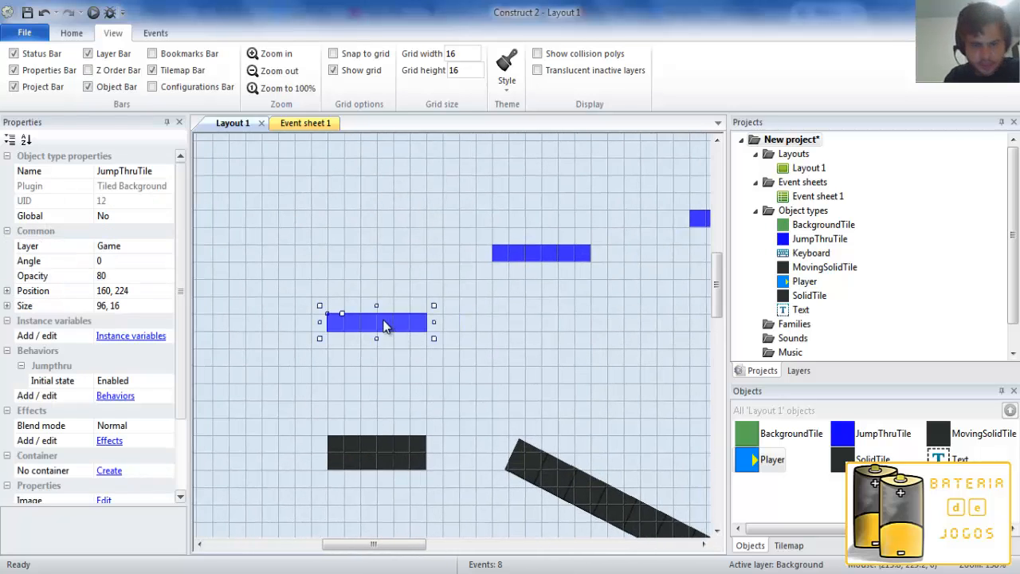
pyautogui.moveTo(383, 324)
pyautogui.mouseDown()
pyautogui.moveTo(425, 297)
pyautogui.moveTo(432, 340)
pyautogui.moveTo(399, 313)
pyautogui.mouseUp()
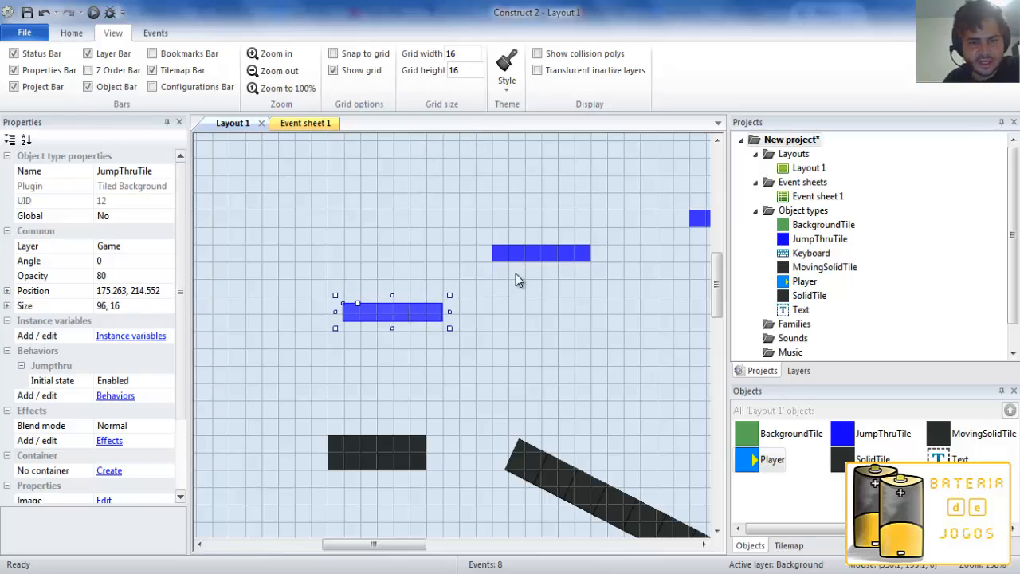
pyautogui.click(333, 54)
pyautogui.moveTo(396, 314)
pyautogui.mouseDown()
pyautogui.moveTo(364, 321)
pyautogui.moveTo(365, 302)
pyautogui.moveTo(416, 319)
pyautogui.moveTo(382, 322)
pyautogui.mouseUp()
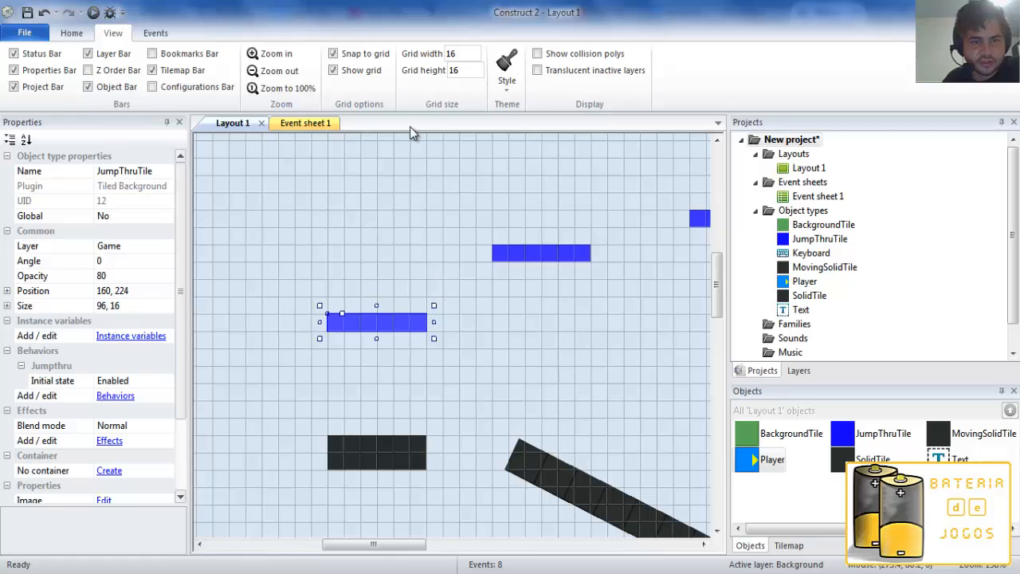
# Try zooming in and out on the layout around the selected JumpThruTile platform.
pyautogui.click(269, 57)
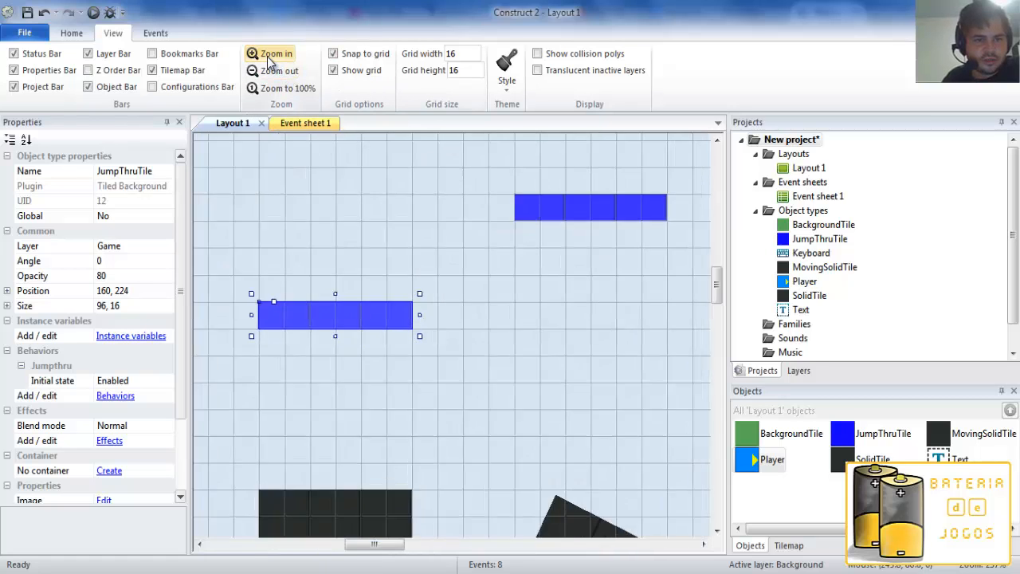
pyautogui.click(267, 57)
pyautogui.click(266, 70)
# Select the SolidTile block below the leftmost JumpThruTile platform and examine it at different zoom levels.
pyautogui.click(380, 466)
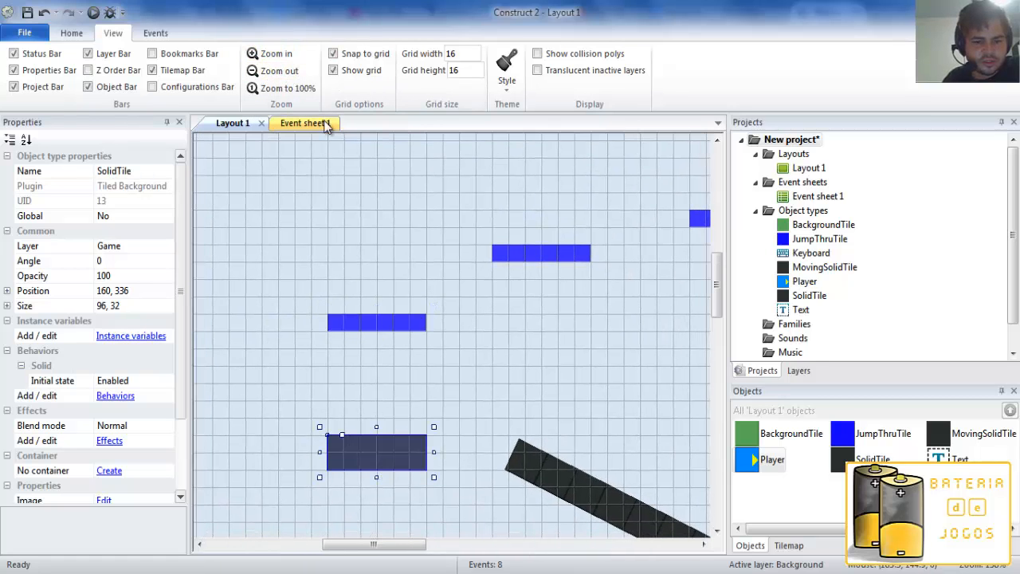
pyautogui.click(267, 53)
pyautogui.click(268, 54)
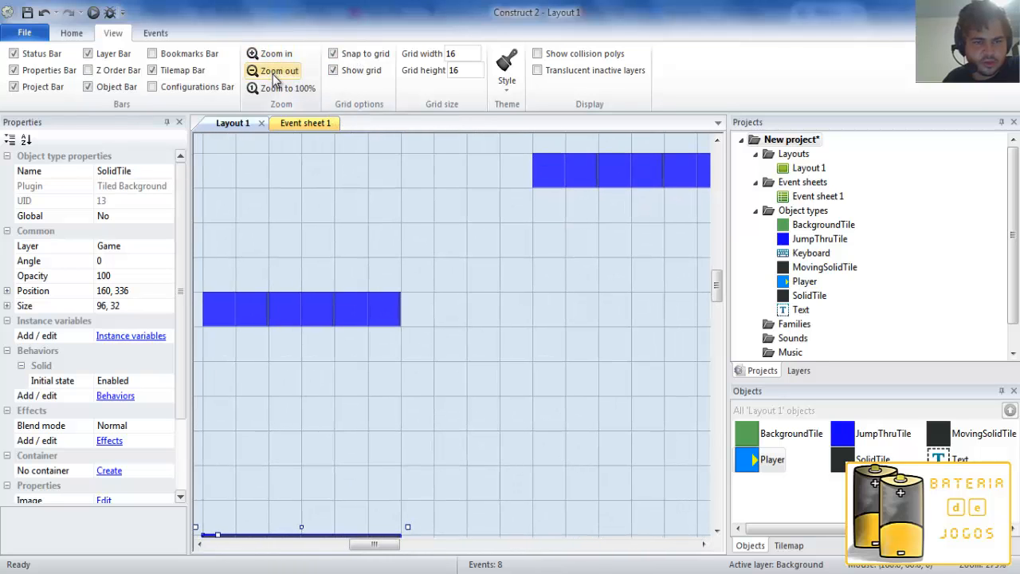
pyautogui.click(273, 71)
pyautogui.moveTo(379, 340); pyautogui.dragTo(383, 256, button='middle')
pyautogui.scroll(1, 372, 259)
pyautogui.scroll(-1, 311, 94)
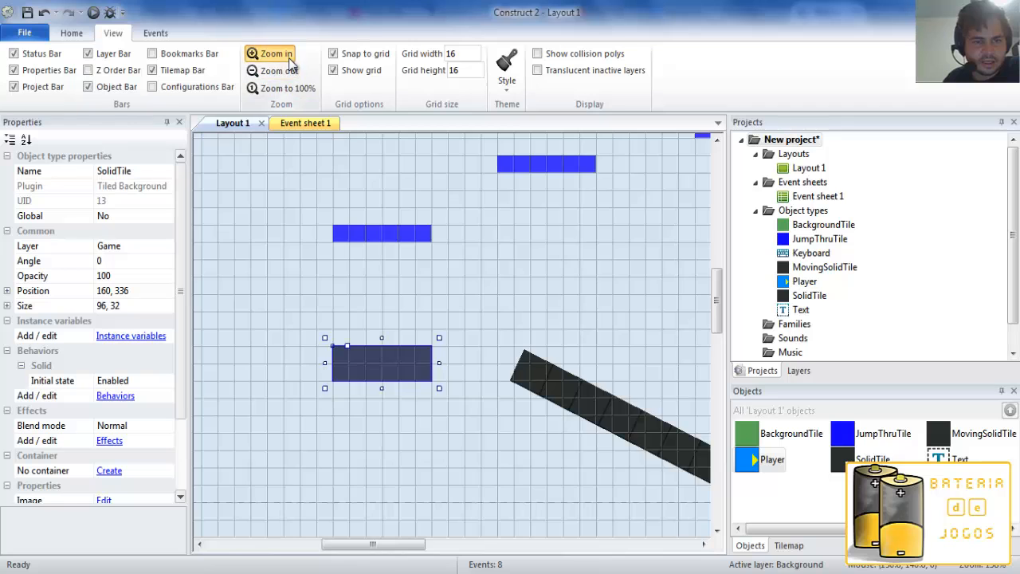
pyautogui.click(269, 53)
pyautogui.click(274, 72)
pyautogui.click(273, 72)
pyautogui.click(271, 53)
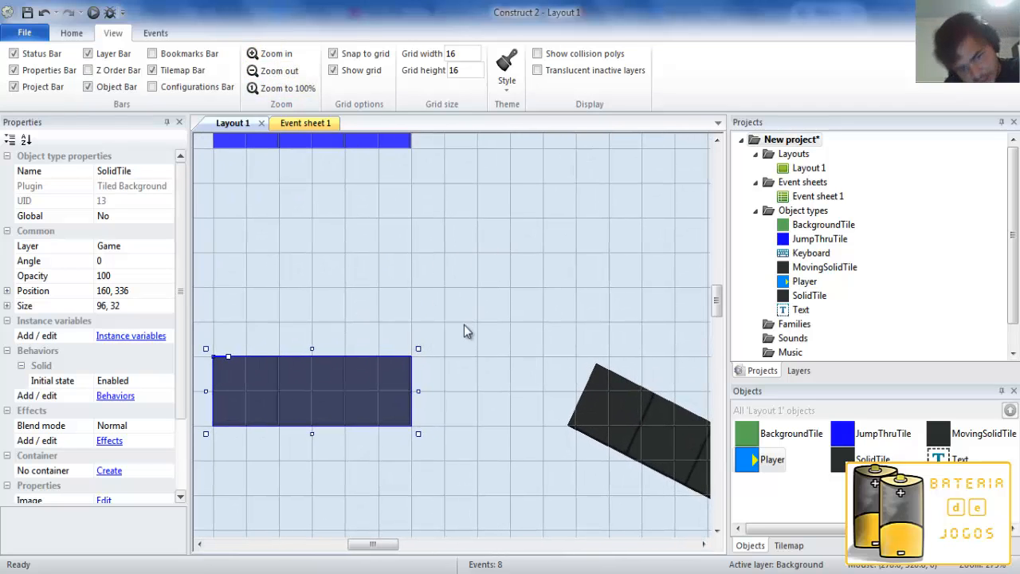
# Clear the SolidTile selection and zoom the layout back out.
pyautogui.click(487, 322)
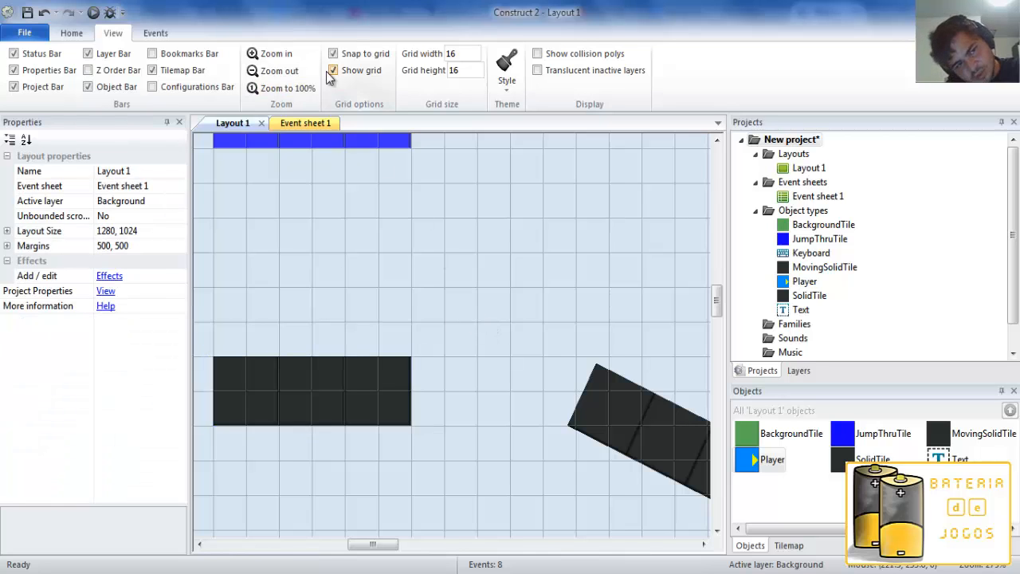
pyautogui.click(293, 54)
pyautogui.click(279, 71)
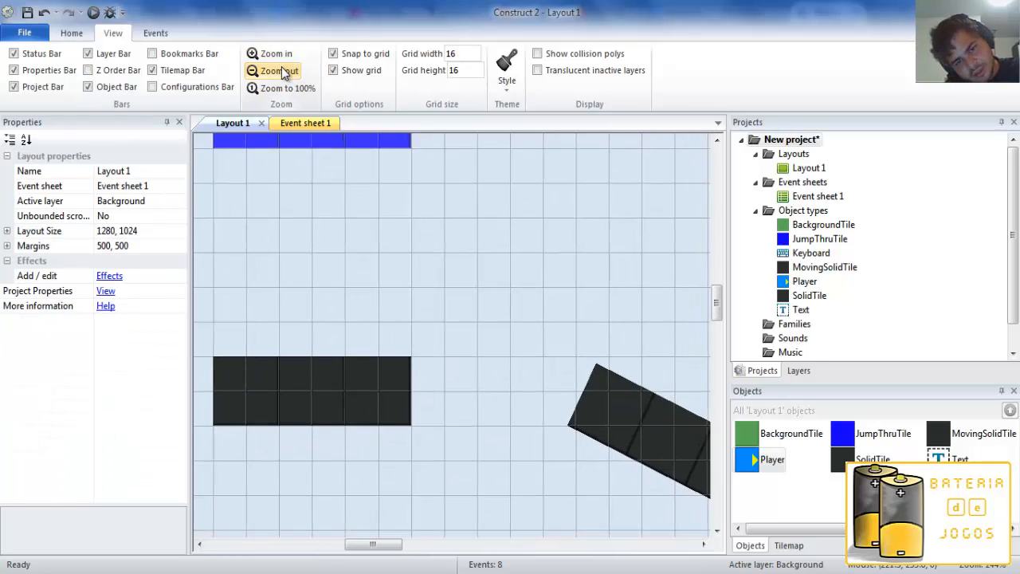
pyautogui.click(279, 71)
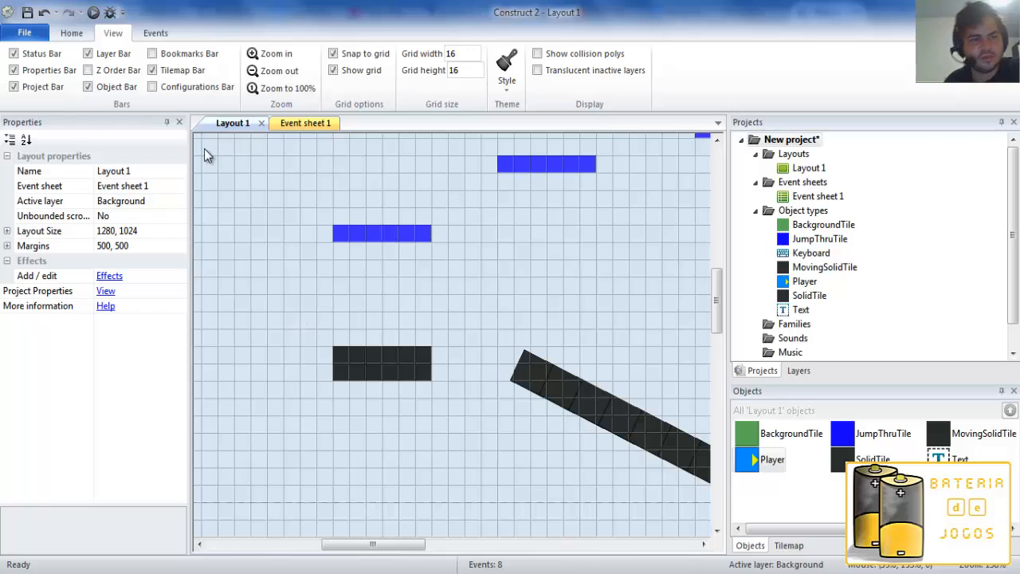
# Show the Z Order Bar, review how objects are stacked within the UI and Game layers, and close it.
pyautogui.click(88, 70)
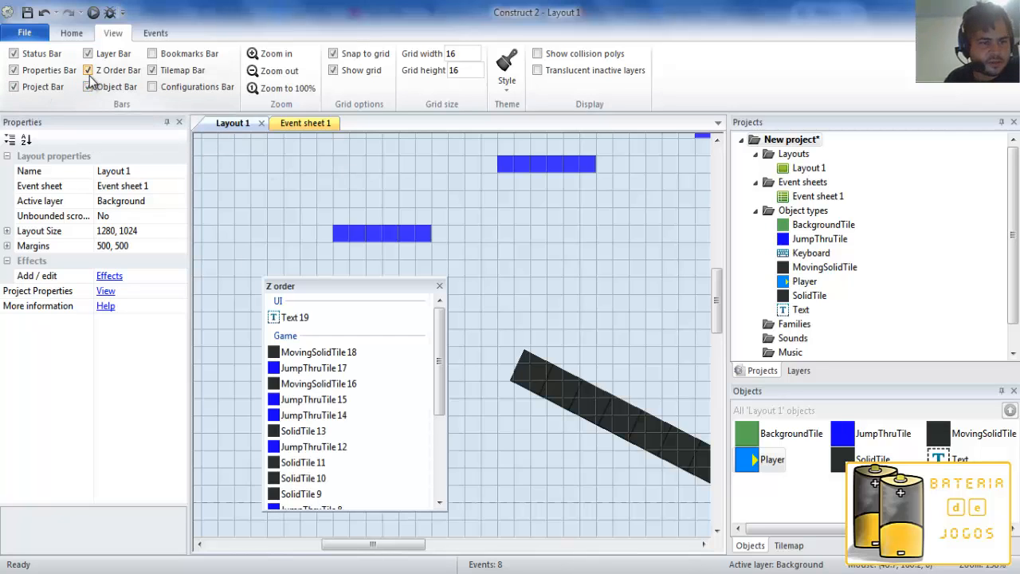
pyautogui.click(88, 70)
pyautogui.click(90, 71)
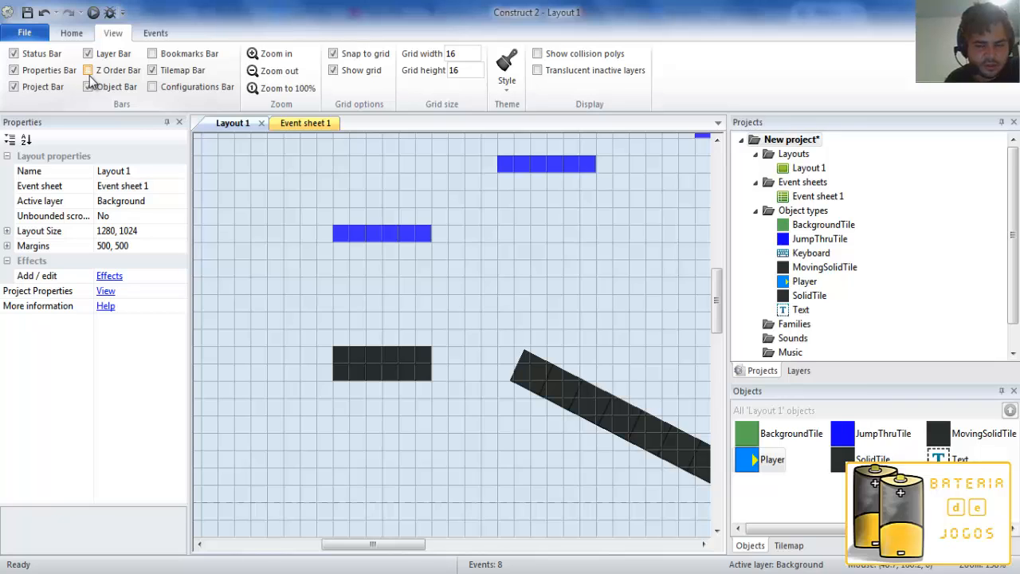
pyautogui.click(88, 71)
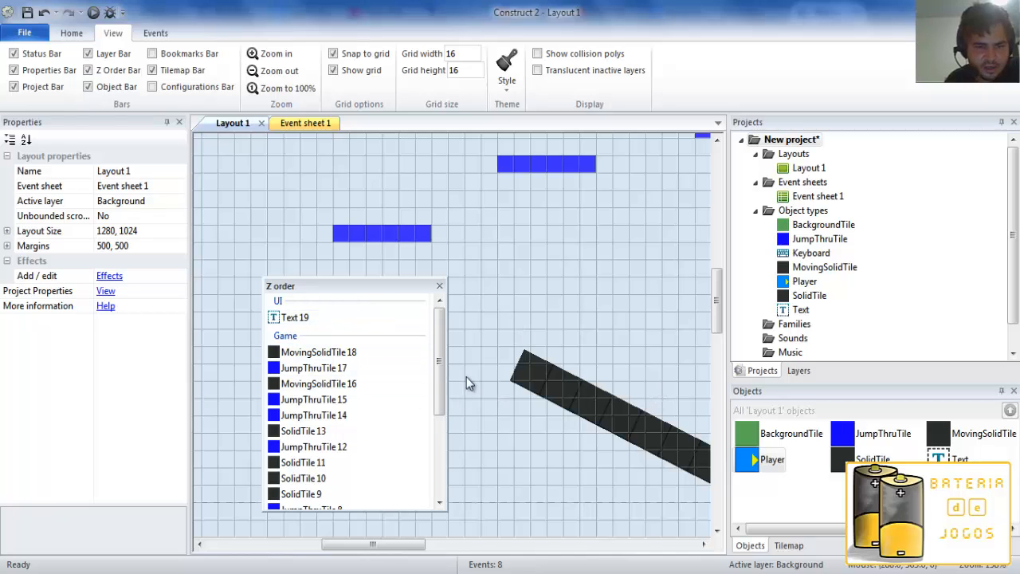
pyautogui.moveTo(322, 355)
pyautogui.mouseDown()
pyautogui.moveTo(331, 389)
pyautogui.moveTo(319, 381)
pyautogui.moveTo(319, 353)
pyautogui.mouseUp()
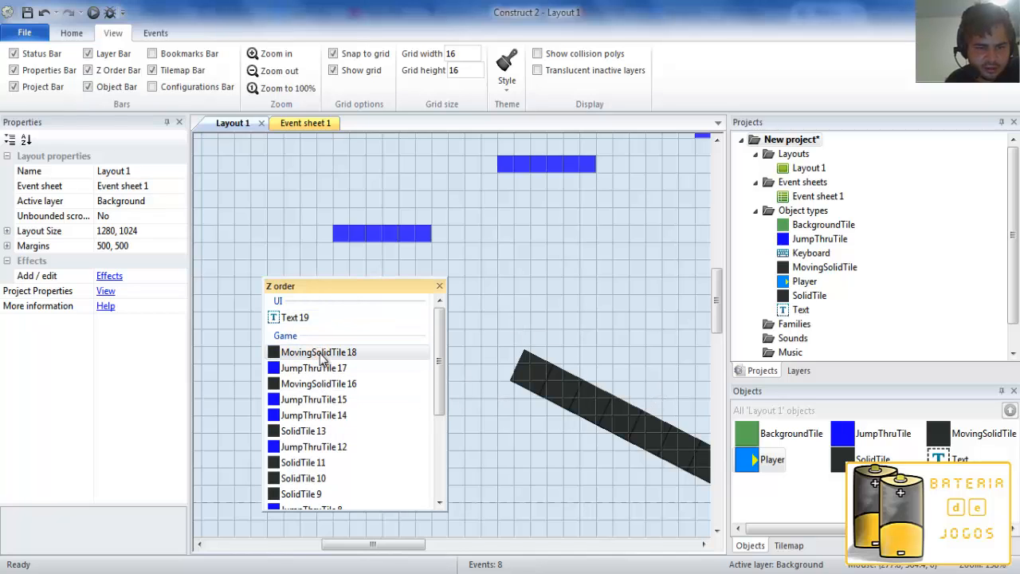
pyautogui.moveTo(444, 374); pyautogui.dragTo(438, 348)
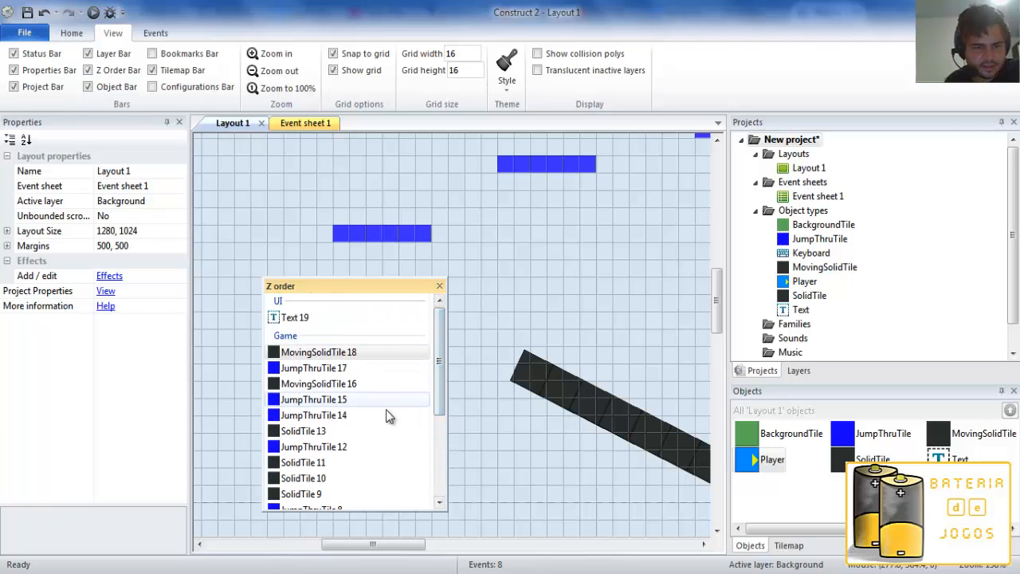
pyautogui.click(439, 287)
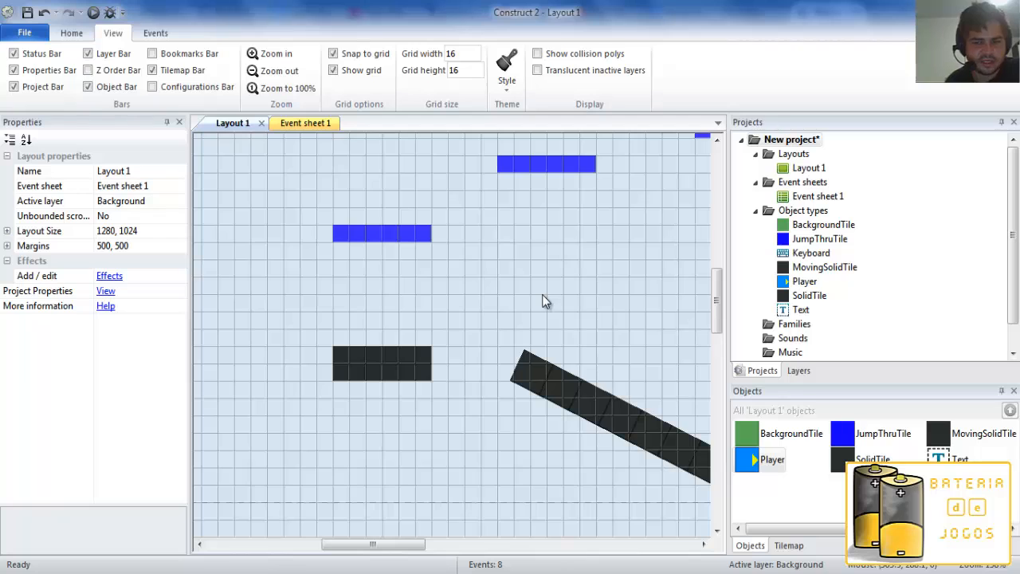
# Display the layer list and toggle the Status Bar off and back on several times.
pyautogui.click(789, 369)
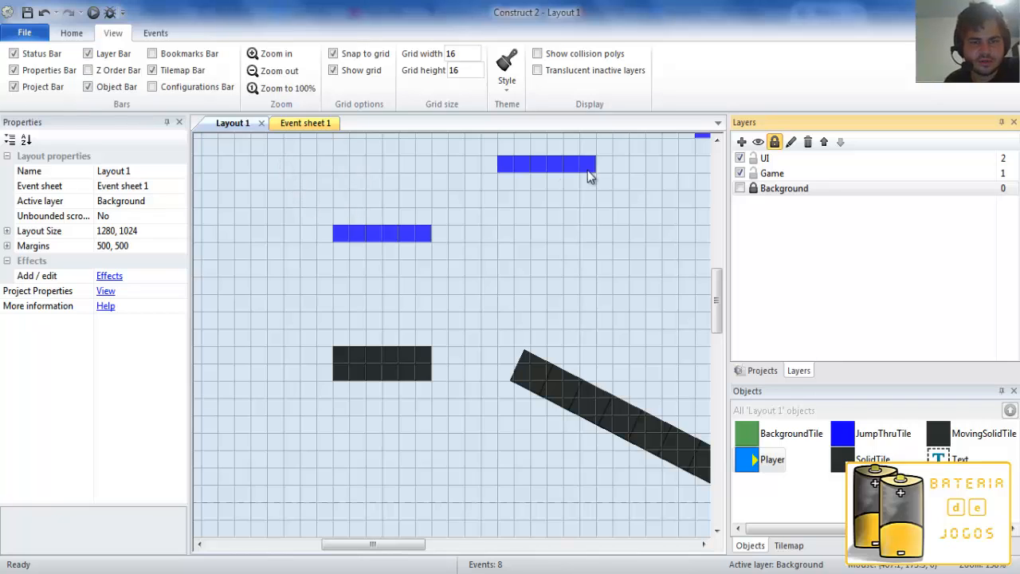
pyautogui.click(15, 55)
pyautogui.click(16, 55)
pyautogui.click(15, 55)
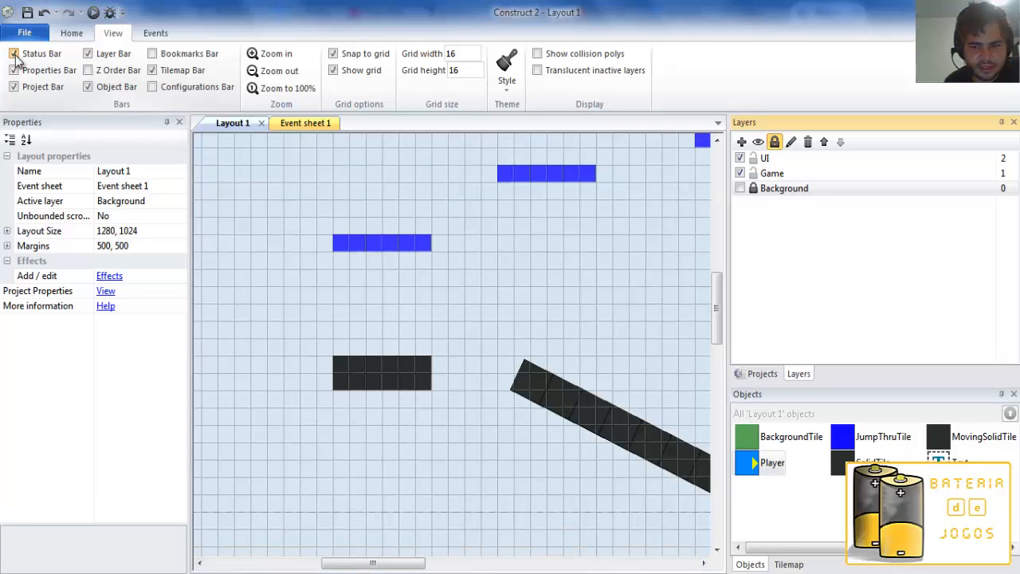
pyautogui.click(15, 55)
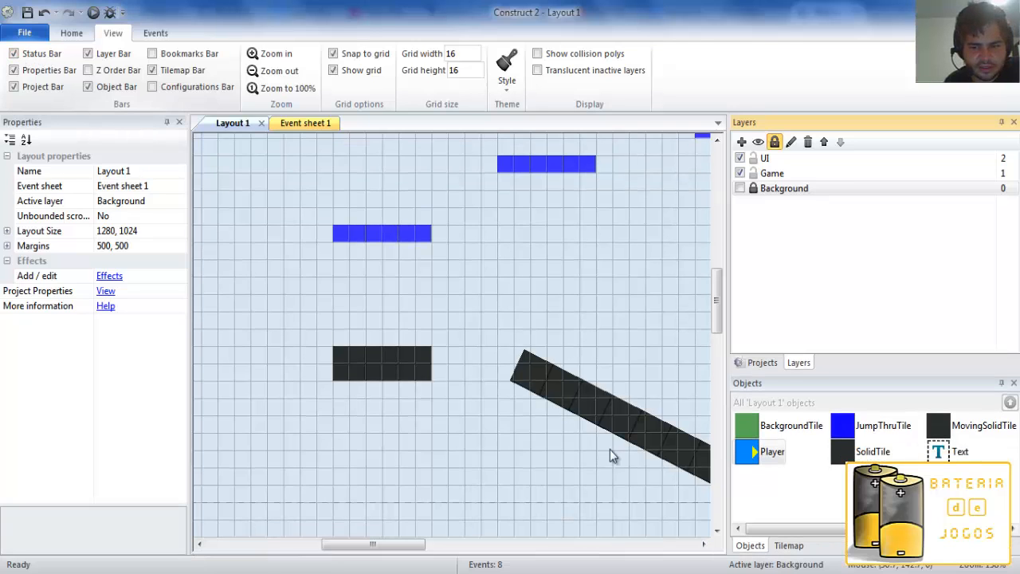
pyautogui.click(13, 55)
pyautogui.click(13, 55)
pyautogui.click(13, 55)
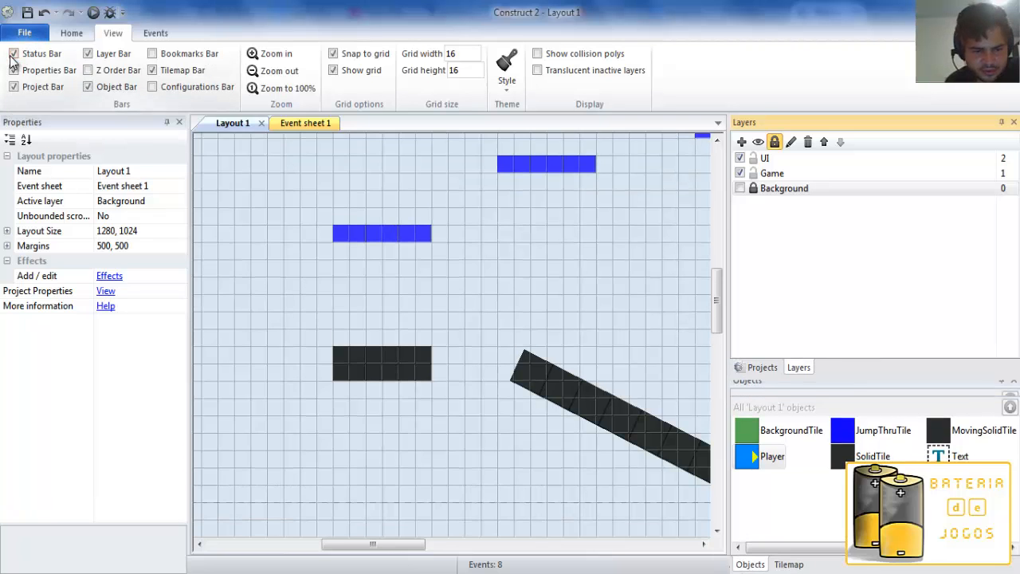
pyautogui.click(13, 55)
# Hide and restore the Properties Bar and the Project Bar.
pyautogui.click(14, 70)
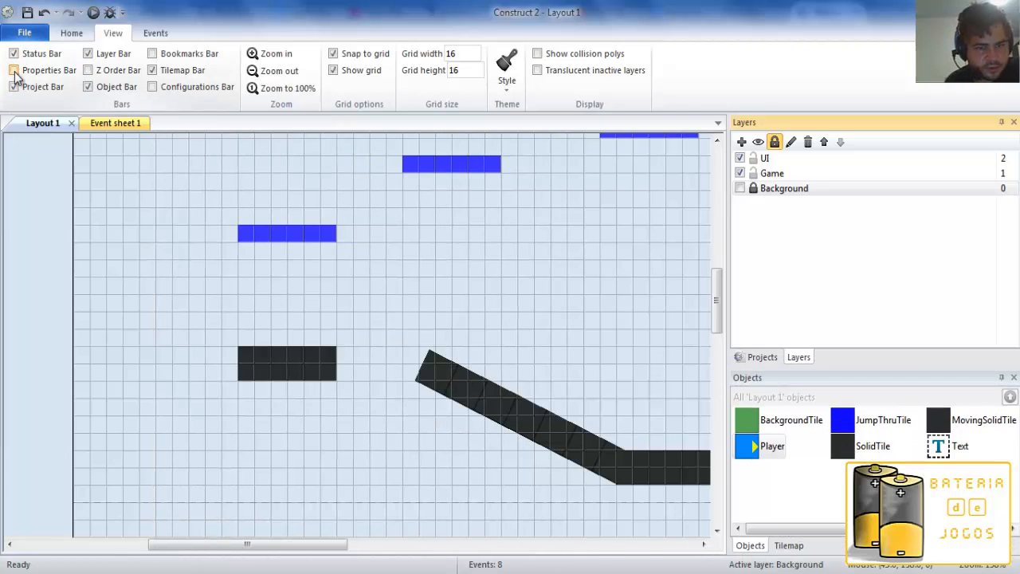
pyautogui.click(14, 70)
pyautogui.click(13, 86)
pyautogui.click(14, 86)
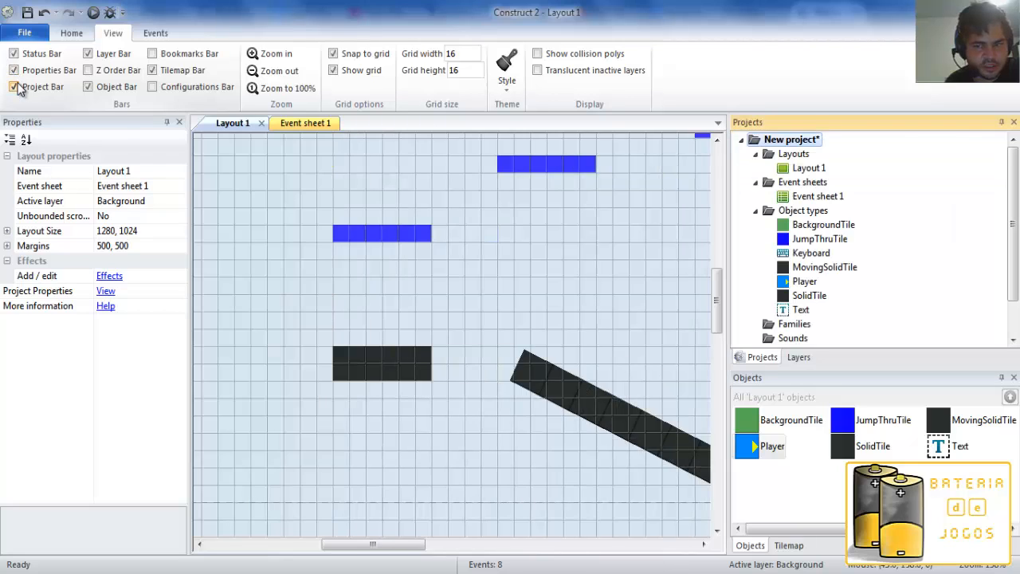
pyautogui.click(13, 86)
pyautogui.click(14, 86)
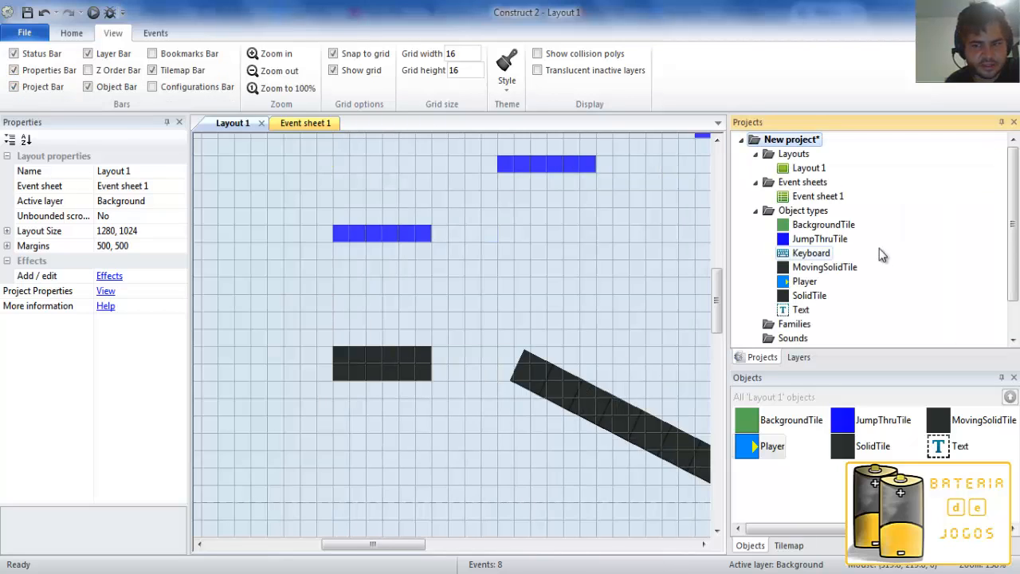
# Show and hide the Bookmarks Bar and the Configurations Bar over Layout 1 to see what they contain.
pyautogui.click(151, 54)
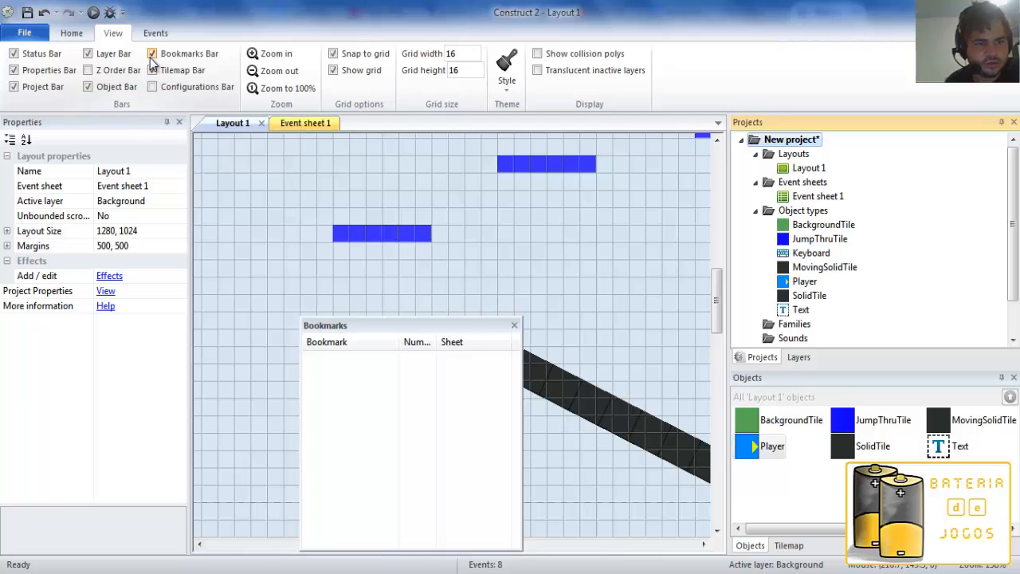
pyautogui.click(151, 54)
pyautogui.click(152, 87)
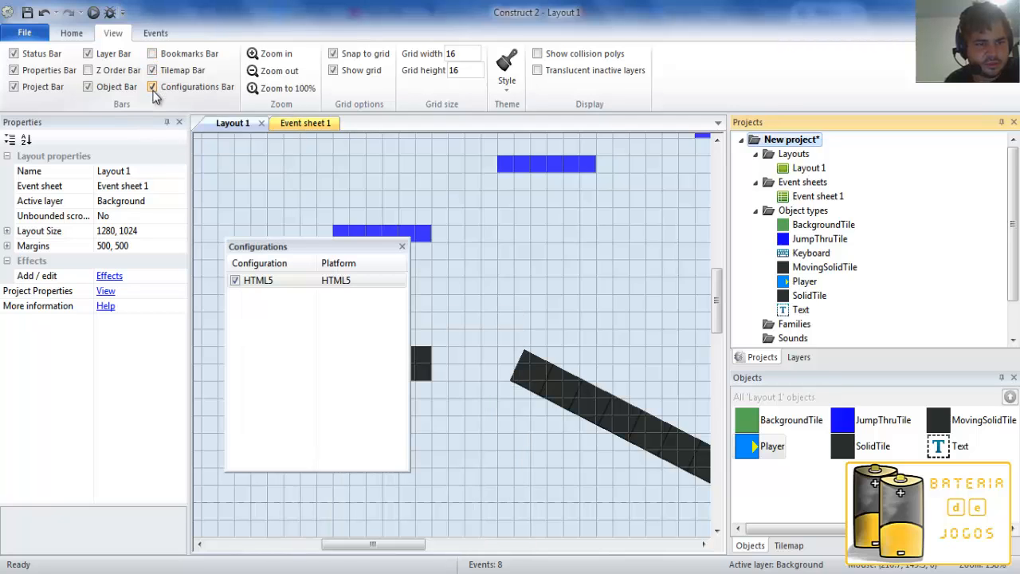
pyautogui.click(152, 87)
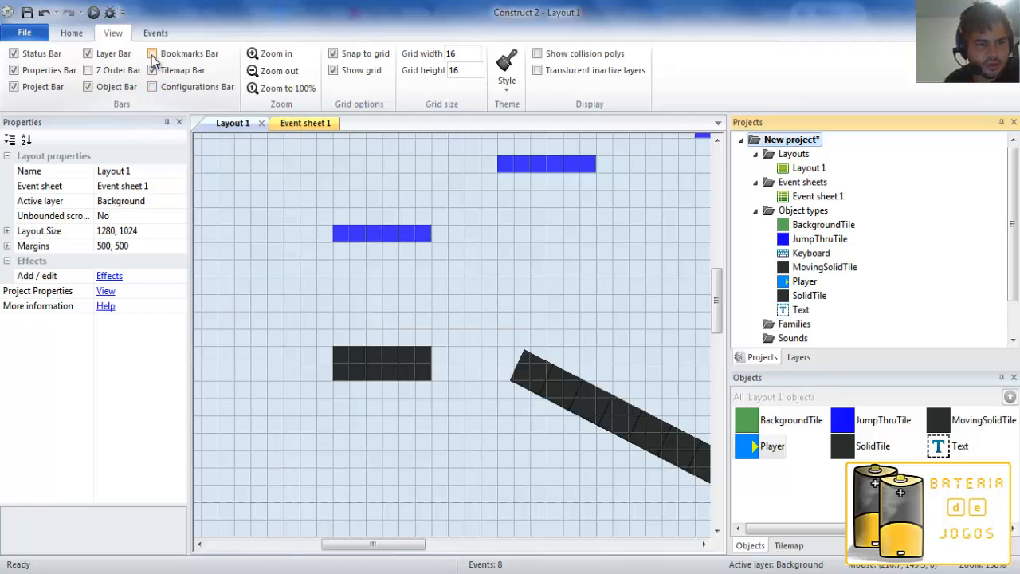
pyautogui.click(151, 55)
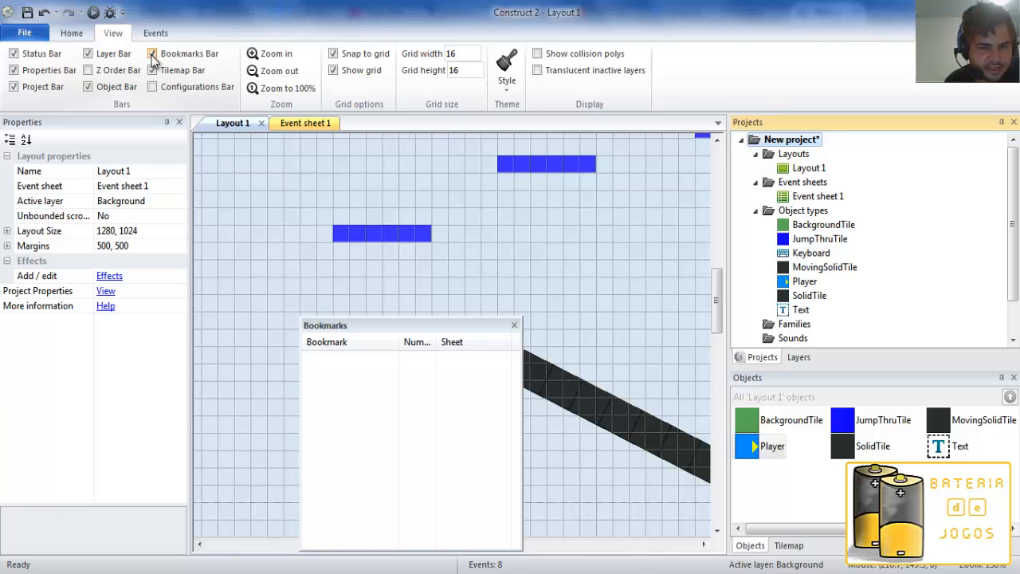
pyautogui.click(151, 54)
# Switch to Event sheet 1 and briefly show the Bookmarks Bar over its events.
pyautogui.click(311, 124)
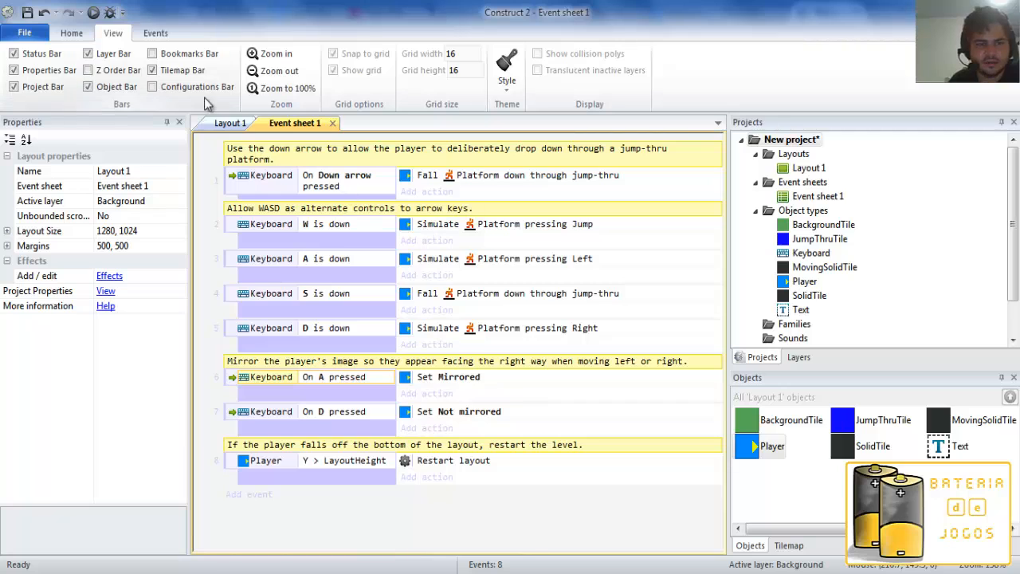
pyautogui.click(171, 56)
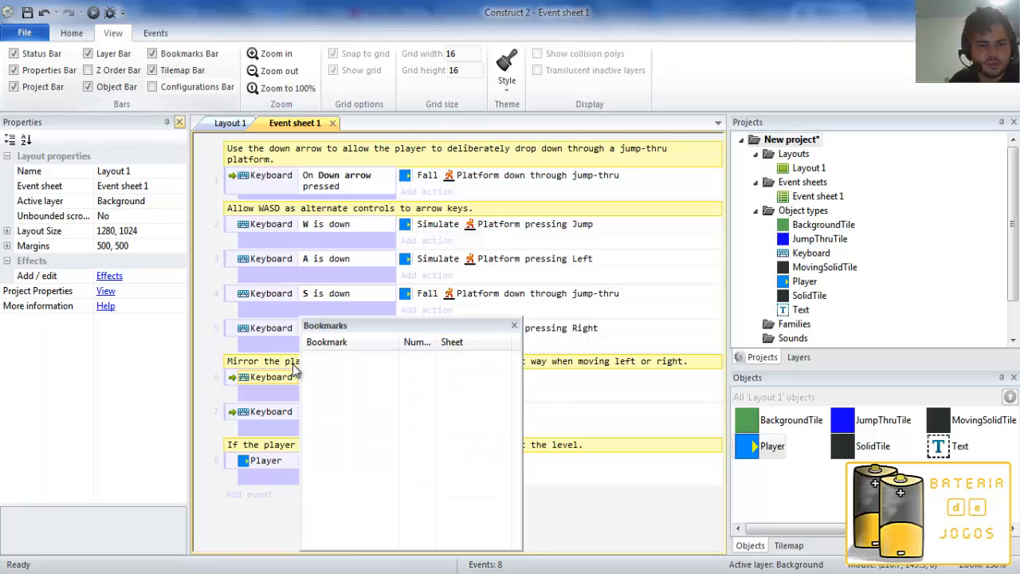
pyautogui.click(152, 54)
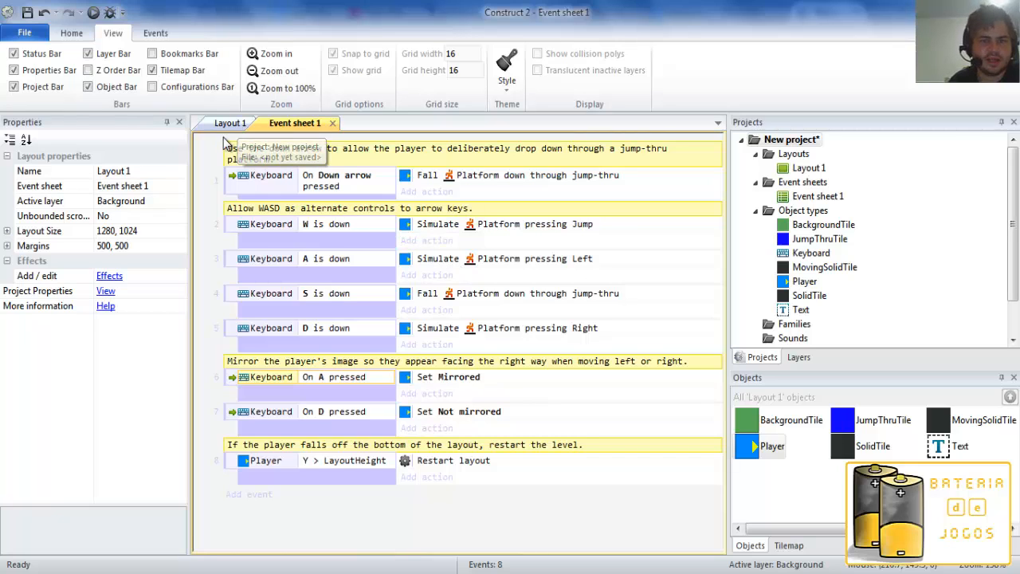
# Return to Layout 1 and select all objects in the layout.
pyautogui.click(70, 35)
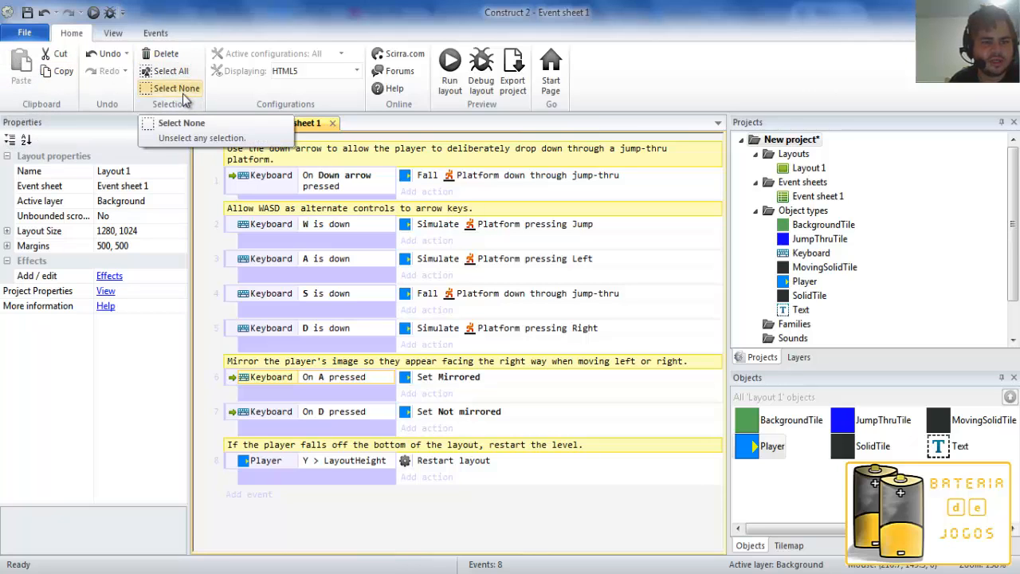
pyautogui.click(214, 126)
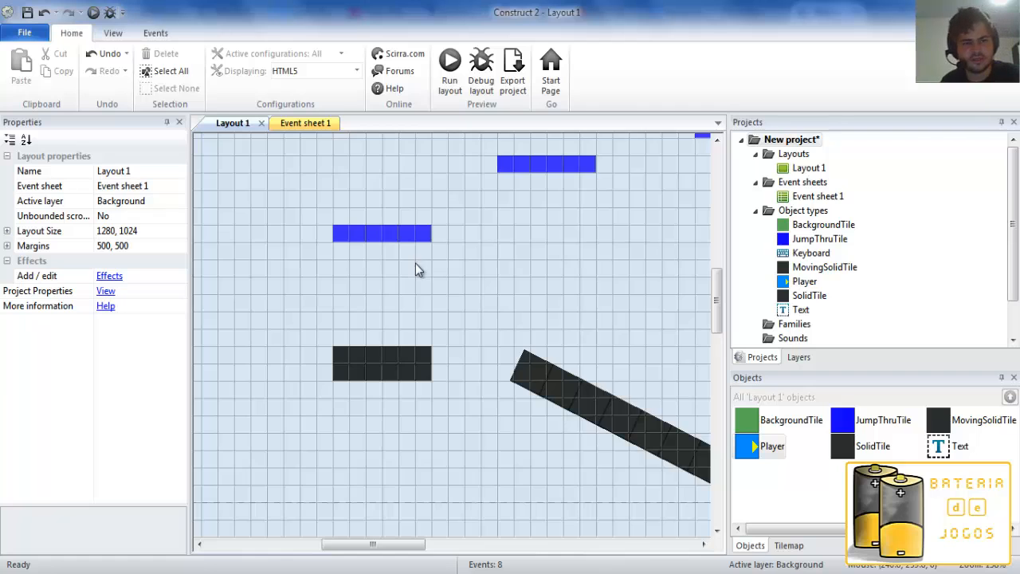
pyautogui.keyDown('ctrl'); pyautogui.scroll(-2, 415, 263); pyautogui.keyUp('ctrl')
pyautogui.click(171, 71)
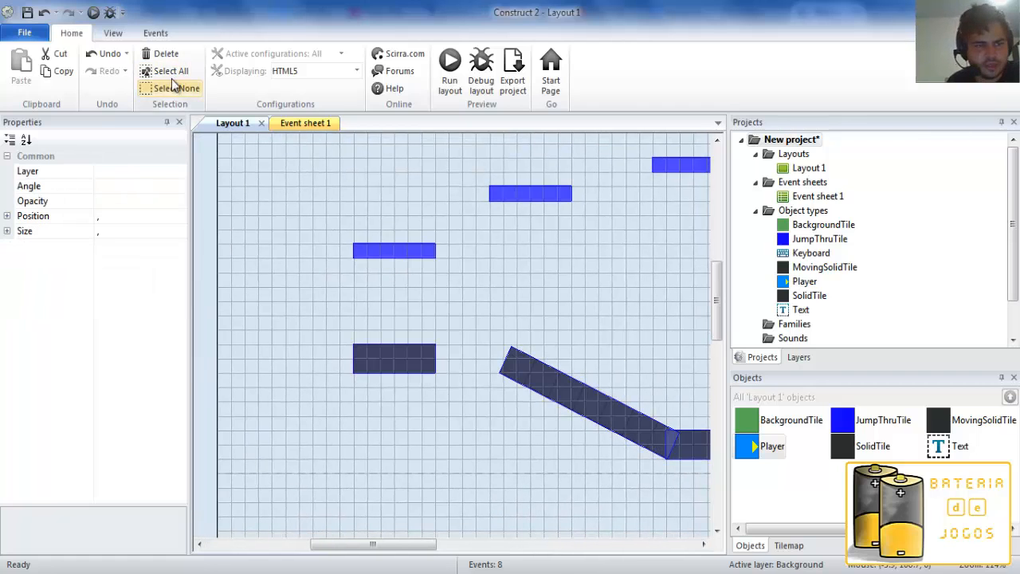
# Deselect all objects, select the lowest blue JumpThruTile platform together with the solid tile beneath it, and clear the selection again.
pyautogui.click(177, 88)
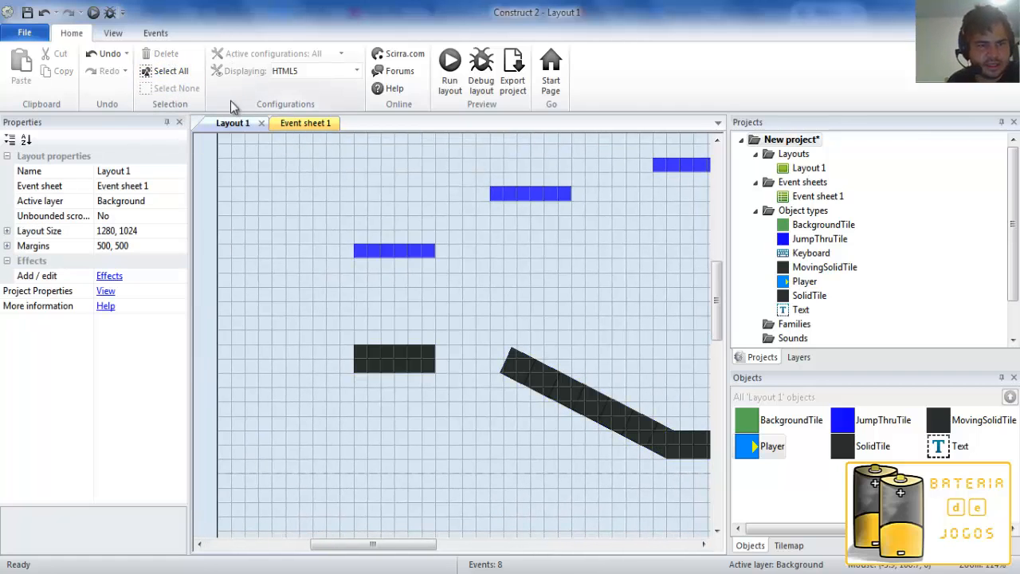
pyautogui.click(397, 250)
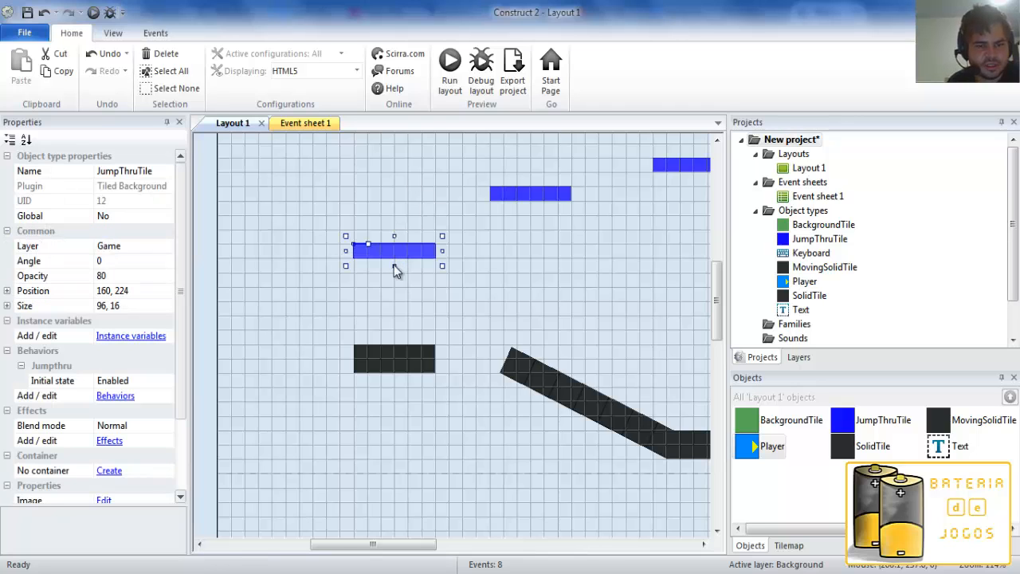
pyautogui.click(394, 370)
pyautogui.moveTo(297, 198); pyautogui.dragTo(574, 443)
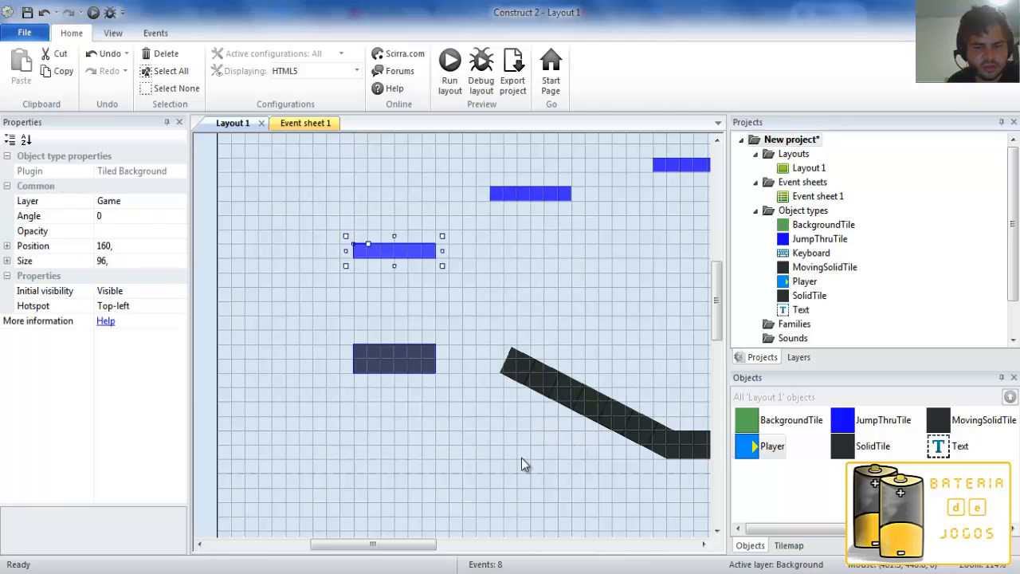
pyautogui.click(298, 204)
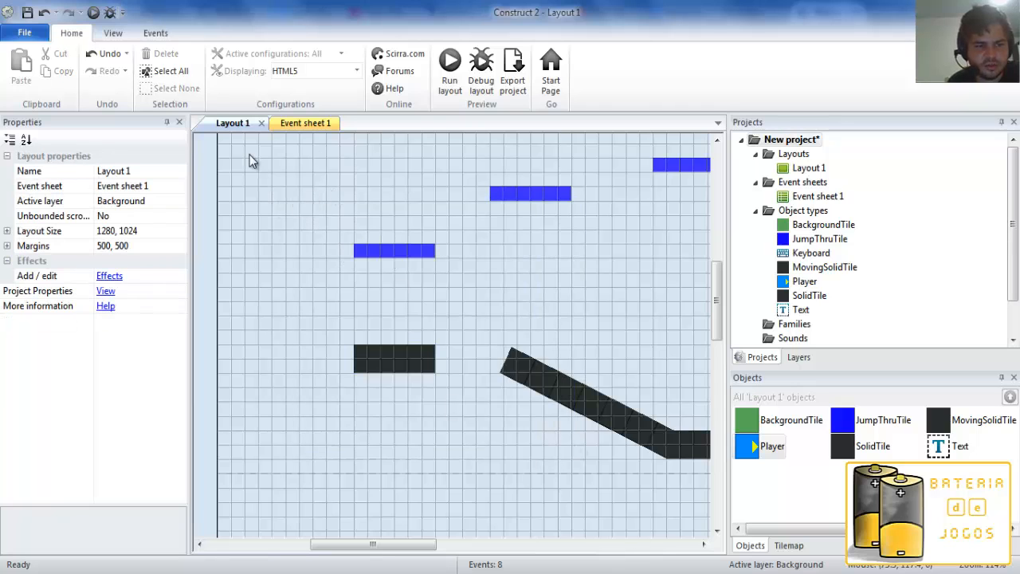
# Review the properties of New project, return to the layout's properties, and look through the remaining folders of the project tree.
pyautogui.click(780, 142)
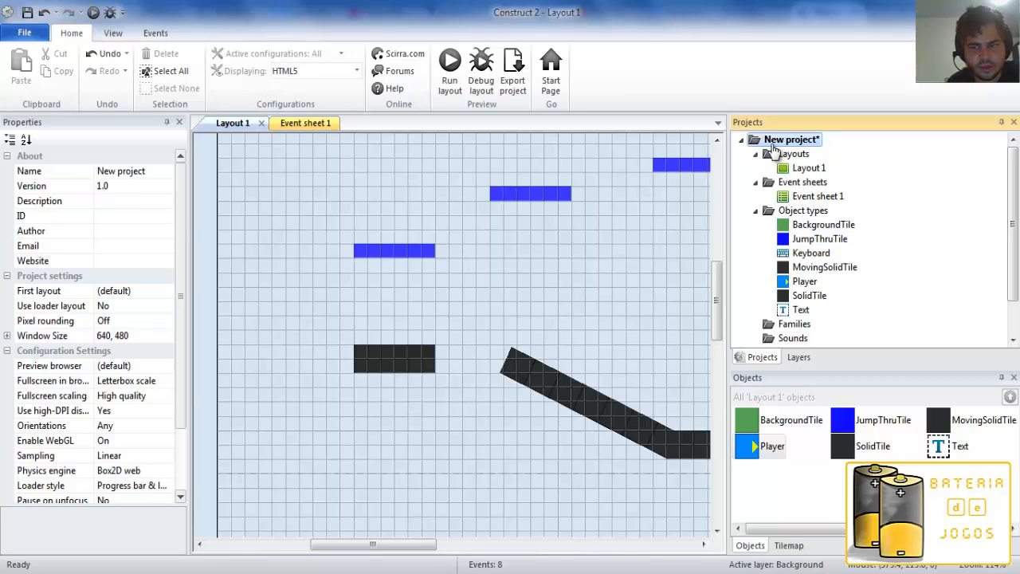
pyautogui.click(667, 257)
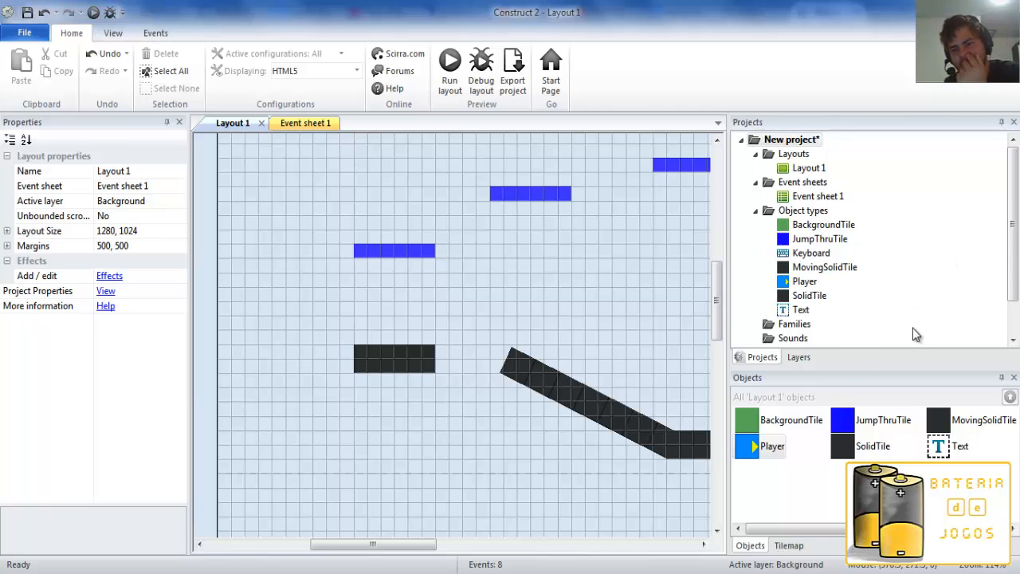
pyautogui.moveTo(1013, 279); pyautogui.dragTo(1017, 322)
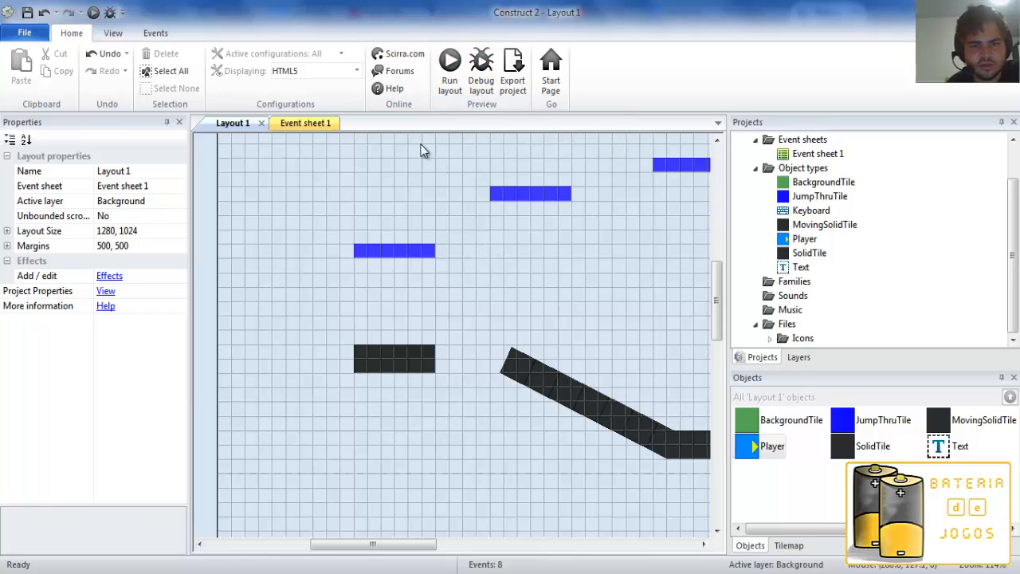
# Debug the layout in the browser, inspect the JumpThruTile and BackgroundTile instances, then close the preview and return to Construct 2.
pyautogui.click(482, 84)
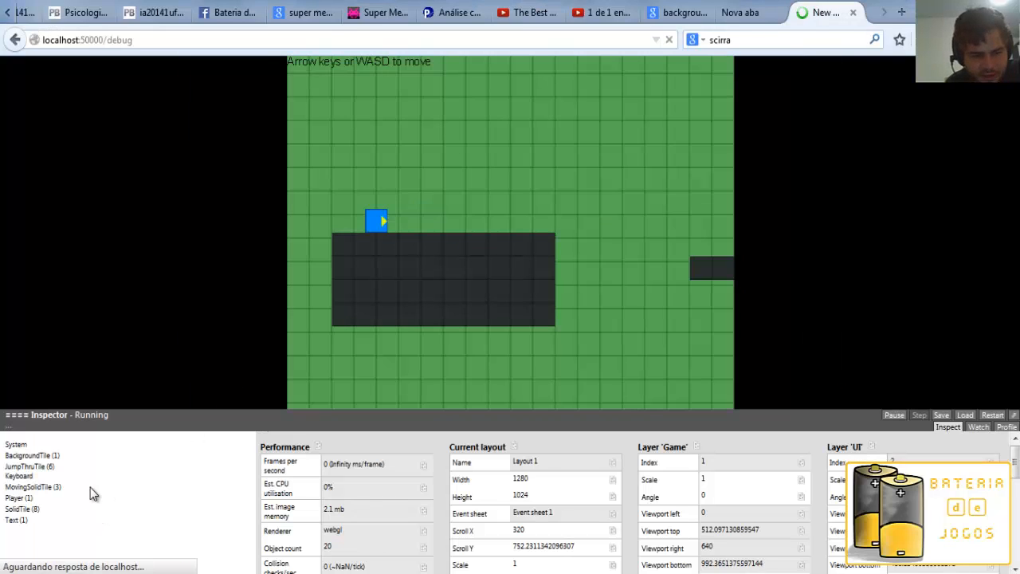
pyautogui.click(32, 466)
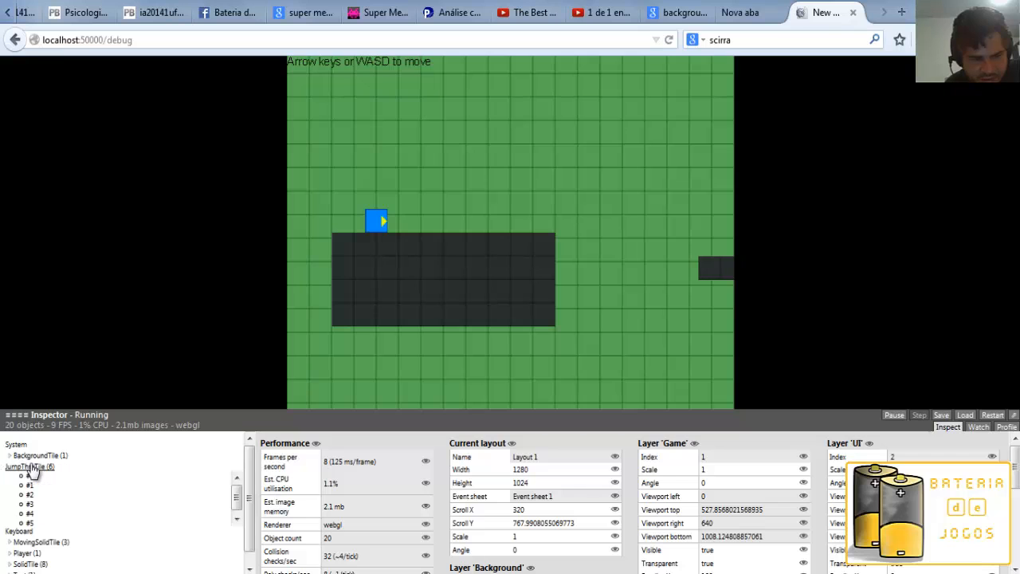
pyautogui.click(33, 458)
pyautogui.click(31, 465)
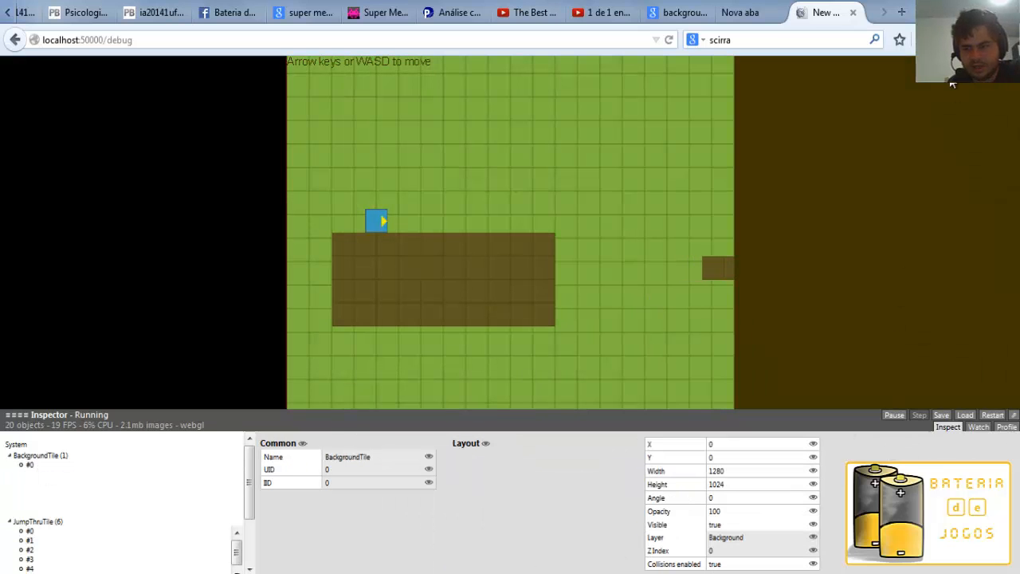
pyautogui.click(853, 12)
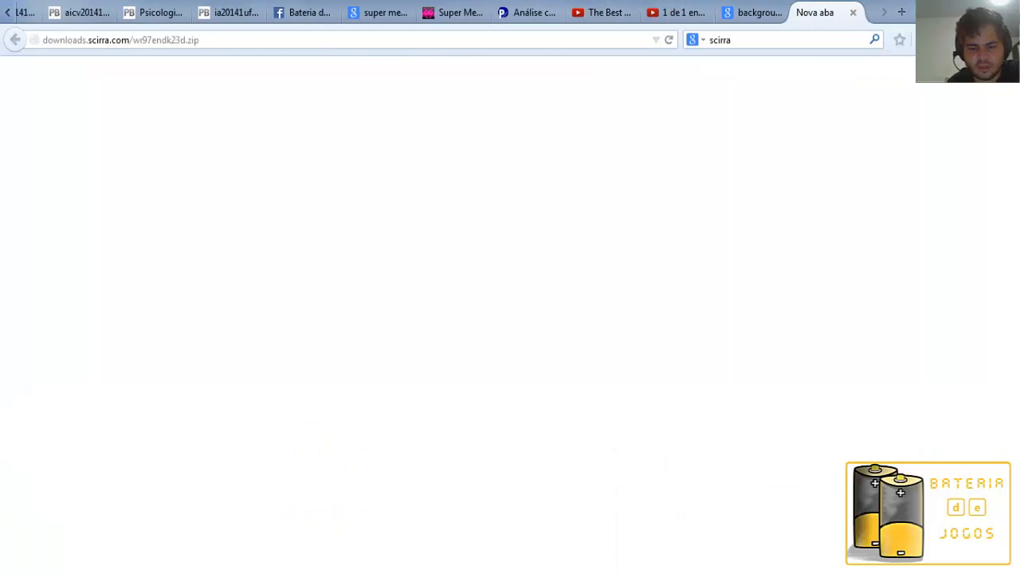
pyautogui.hotkey('alt', 'Tab')
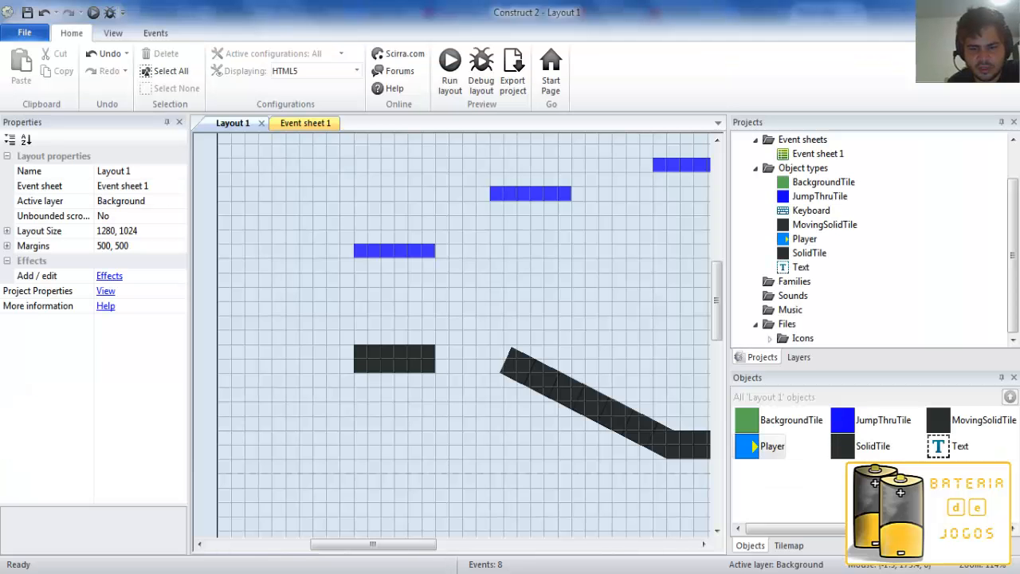
# From Event sheet 1, examine the project export platforms, including the Intel AGI and Ejecta descriptions, and leave without exporting.
pyautogui.click(314, 123)
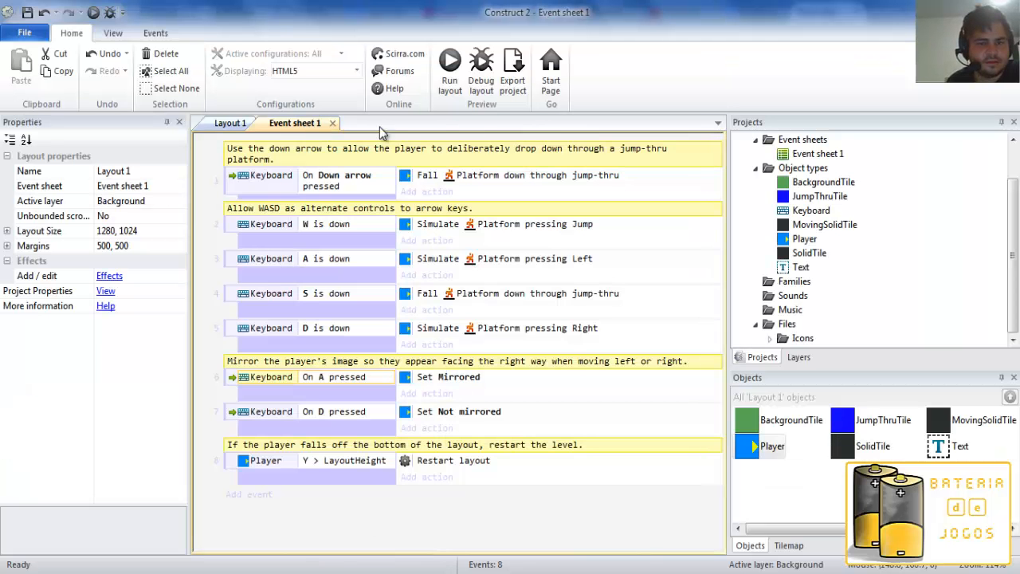
pyautogui.click(513, 88)
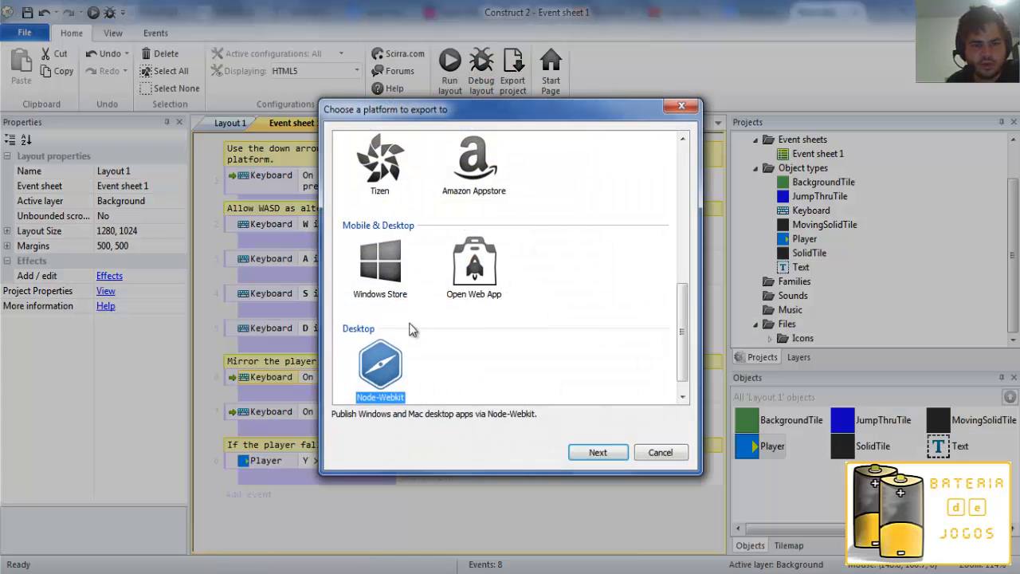
pyautogui.scroll(5, 653, 334)
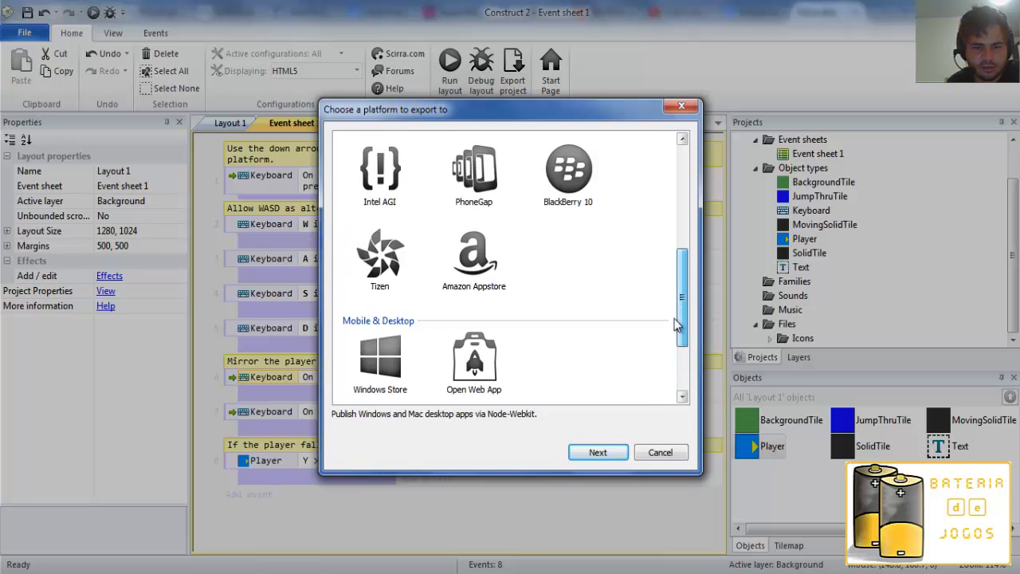
pyautogui.scroll(-2, 670, 287)
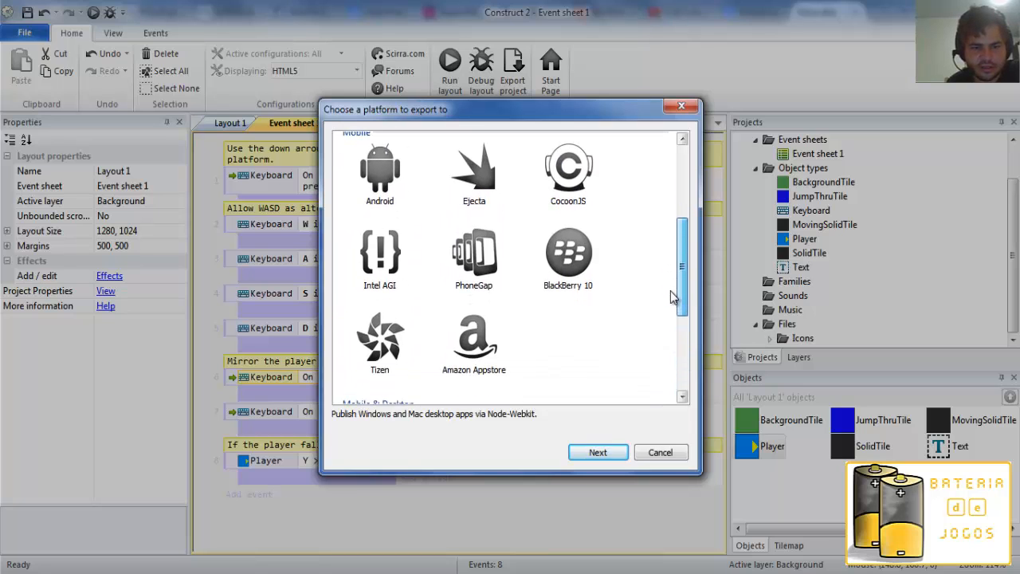
pyautogui.scroll(2, 383, 302)
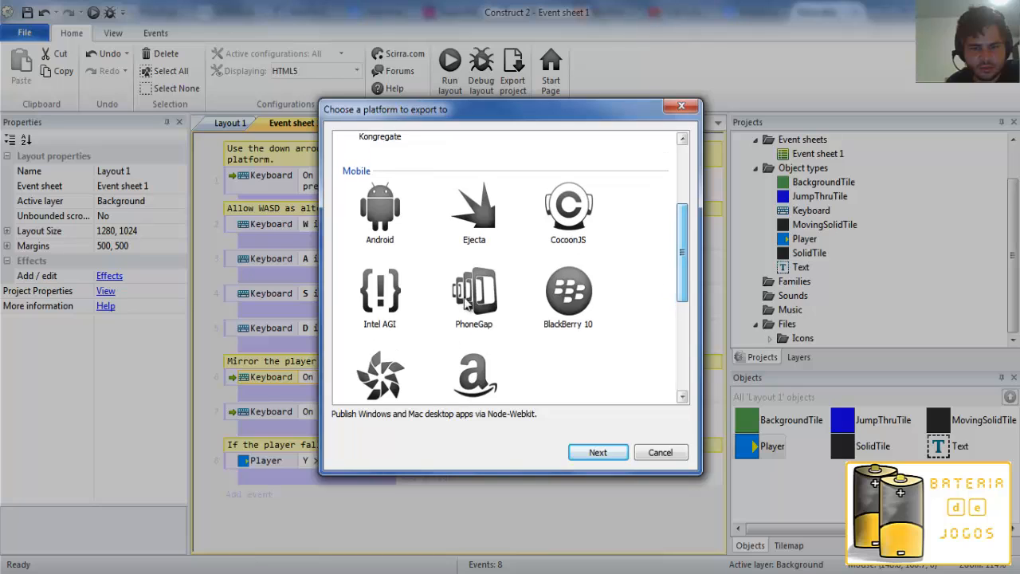
pyautogui.click(383, 296)
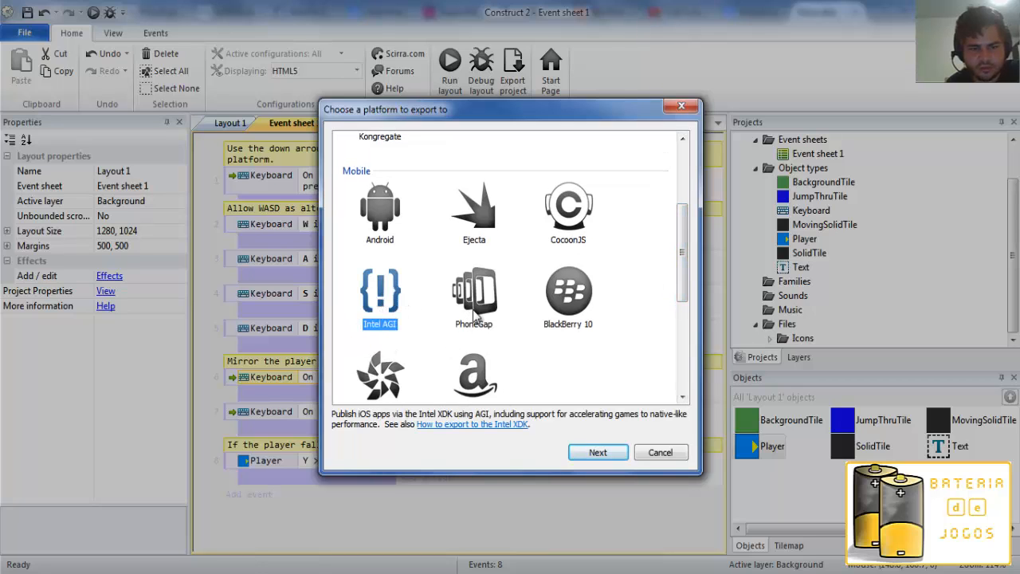
pyautogui.click(478, 216)
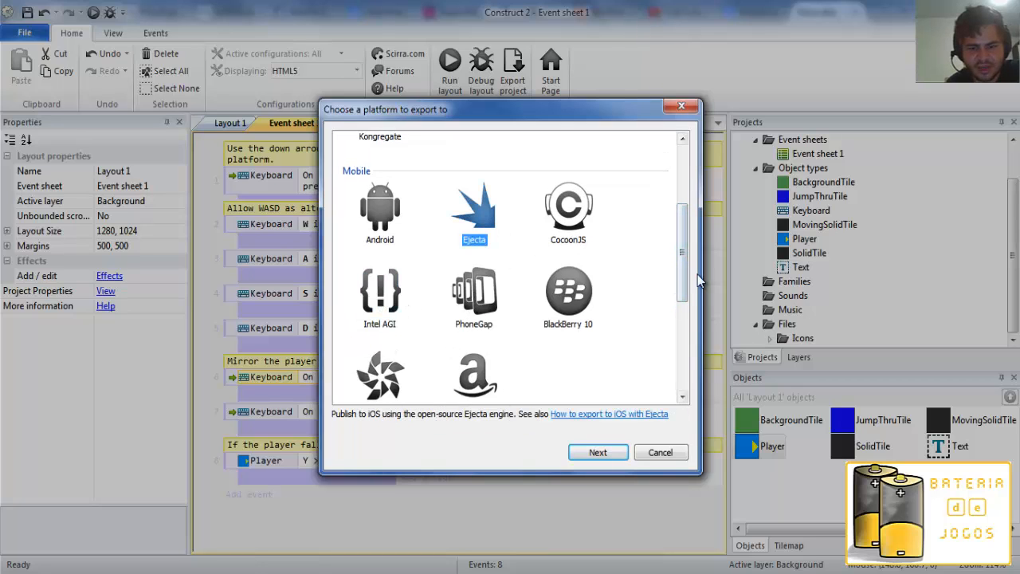
pyautogui.scroll(-1, 687, 269)
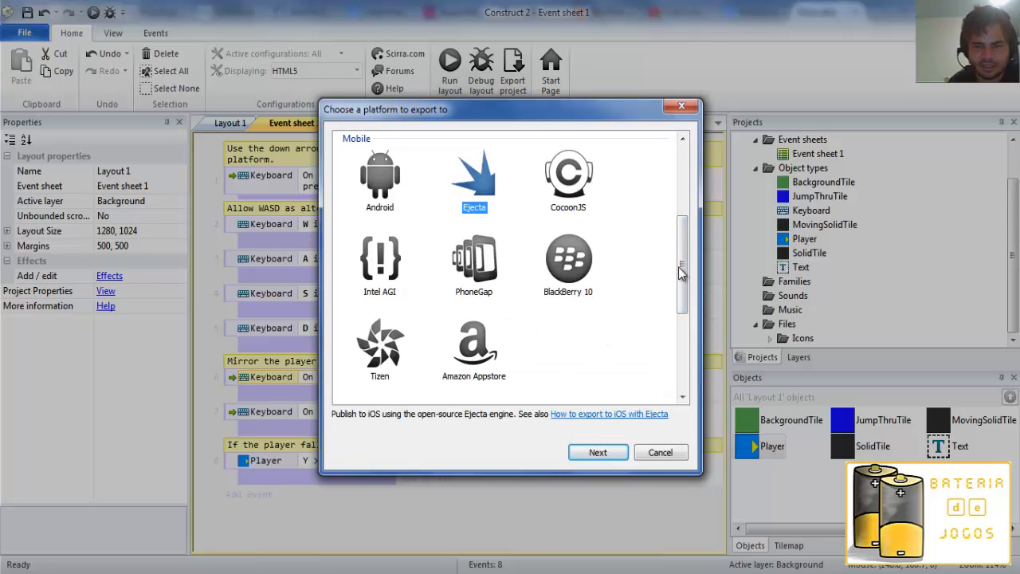
pyautogui.moveTo(680, 269); pyautogui.dragTo(695, 352)
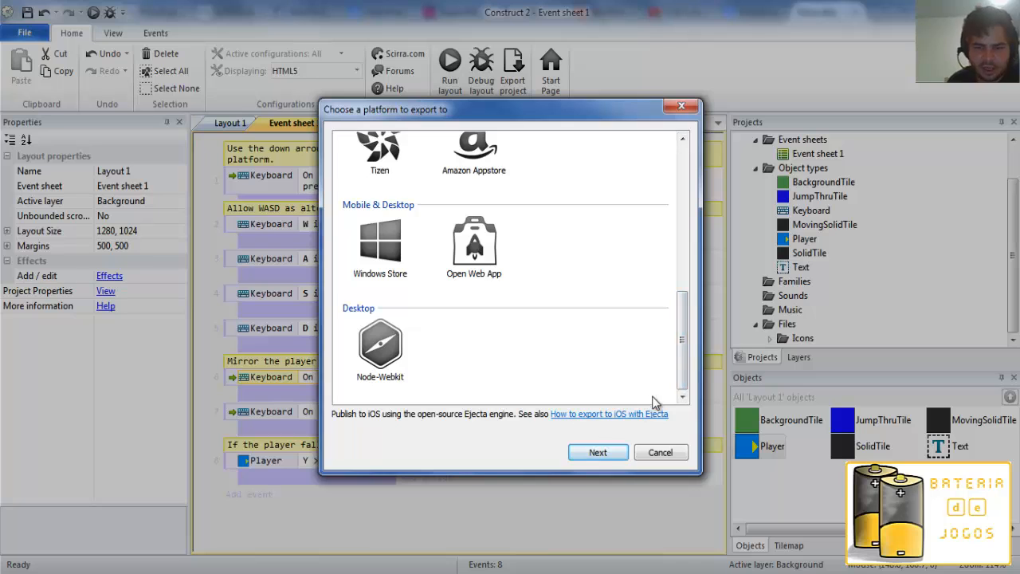
pyautogui.scroll(5, 666, 255)
pyautogui.scroll(3, 667, 239)
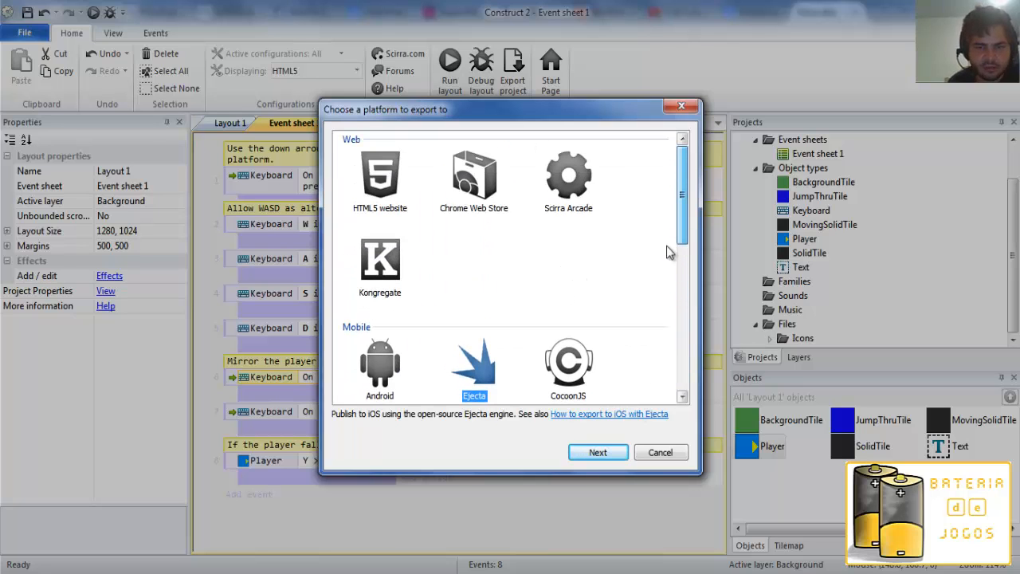
pyautogui.moveTo(683, 242); pyautogui.dragTo(693, 467)
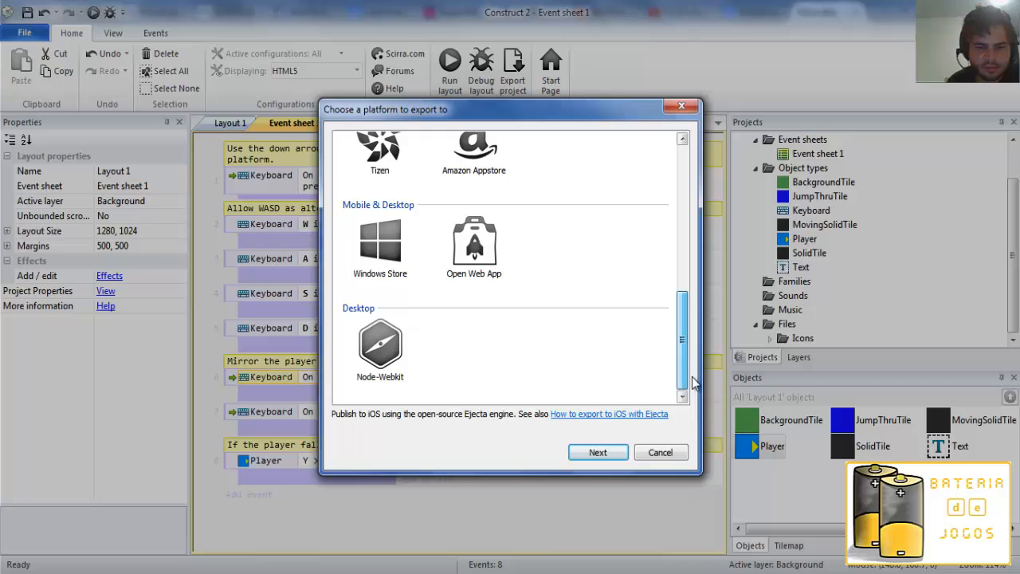
pyautogui.click(661, 453)
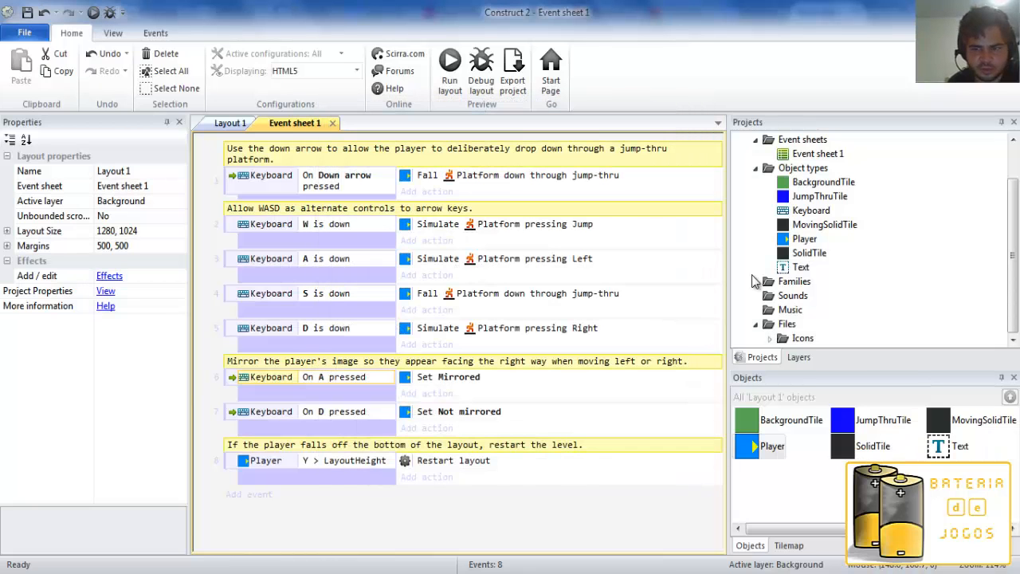
# Return to Layout 1 and review the Player object's properties, including its Platform and ScrollTo behaviors.
pyautogui.rightClick(787, 174)
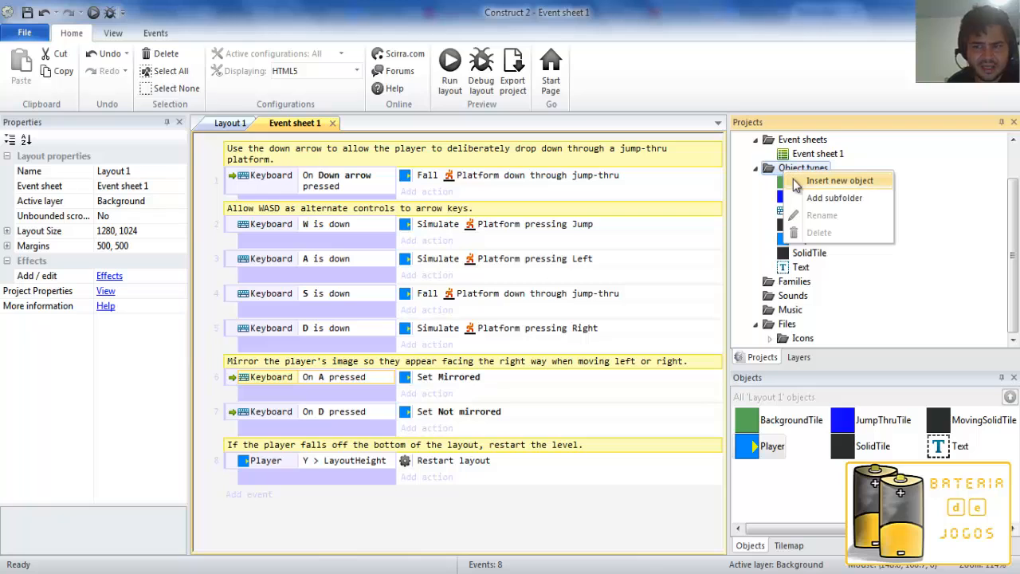
pyautogui.click(219, 403)
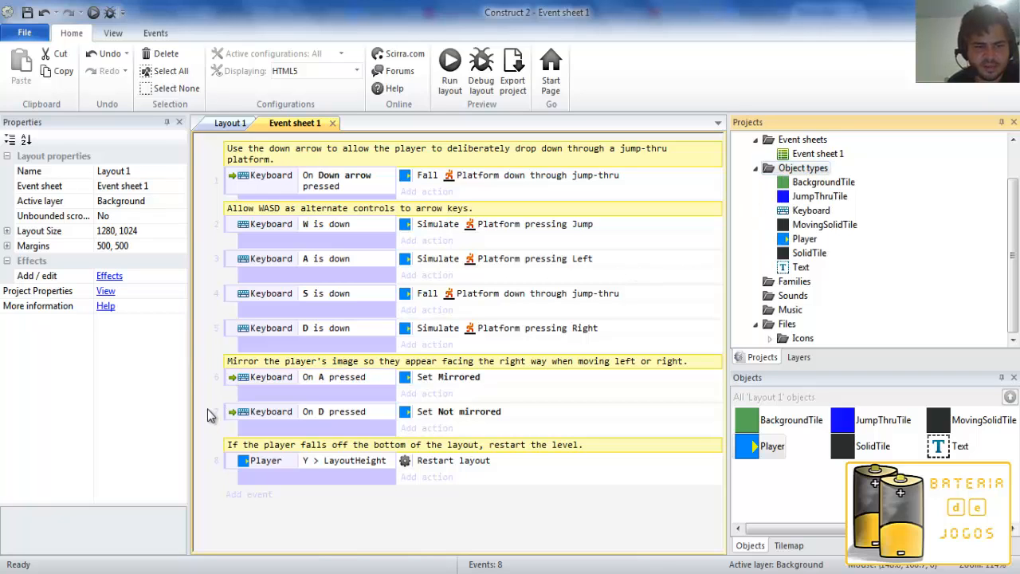
pyautogui.click(226, 124)
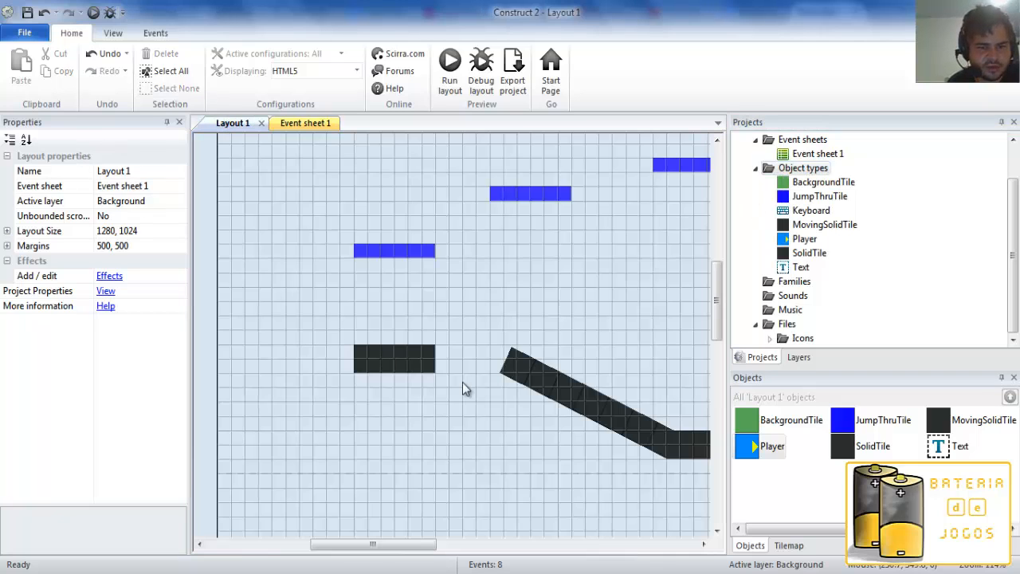
pyautogui.doubleClick(757, 452)
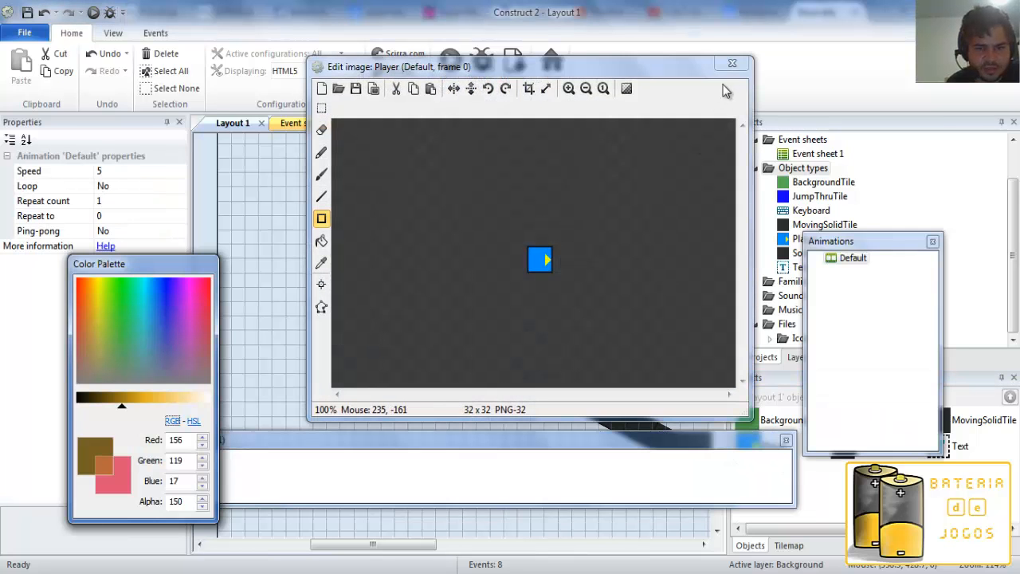
pyautogui.click(731, 63)
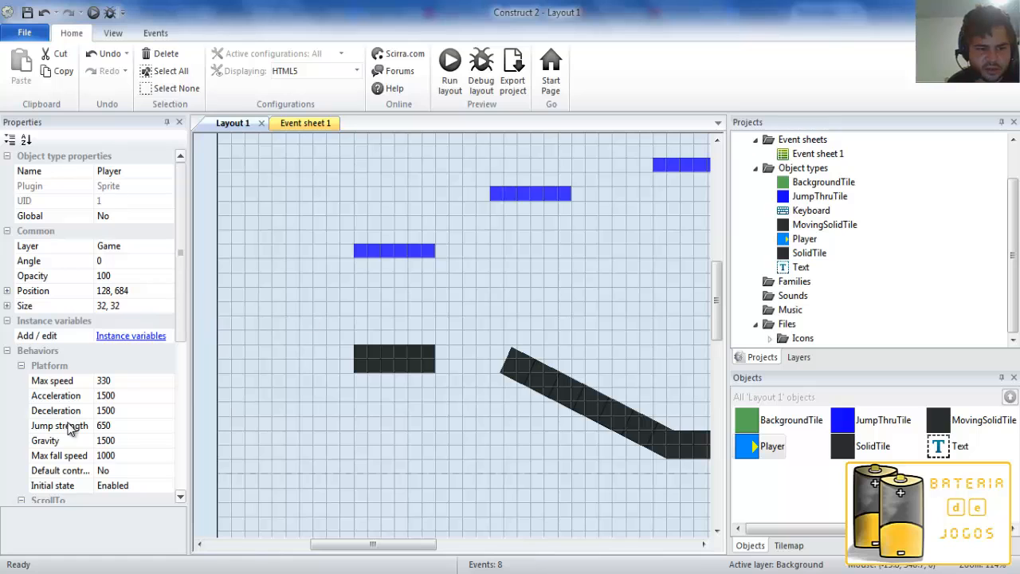
pyautogui.scroll(-4, 172, 310)
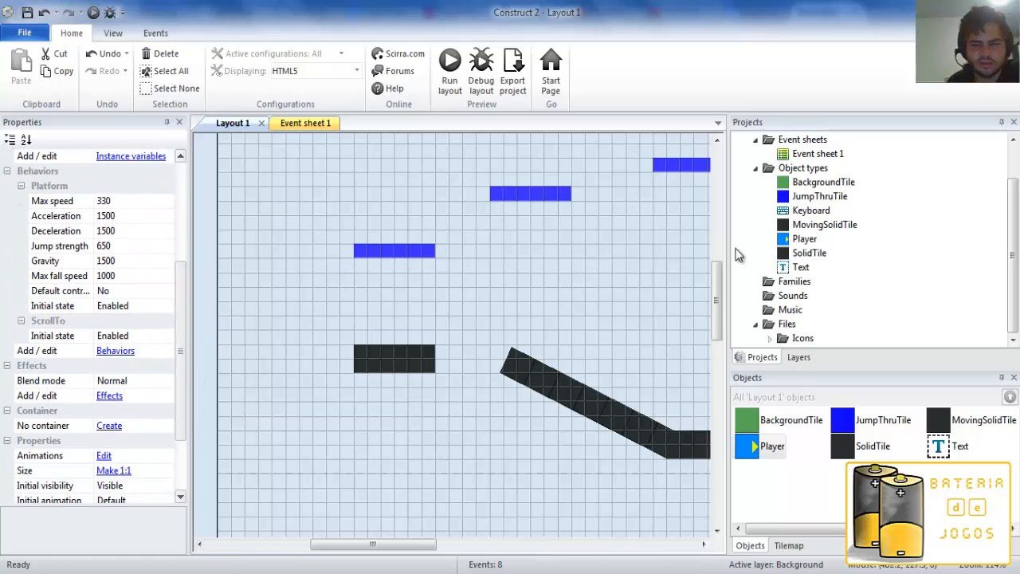
# Browse the available object plugins, including IAP, and insert a Multiplayer object into the project.
pyautogui.rightClick(801, 169)
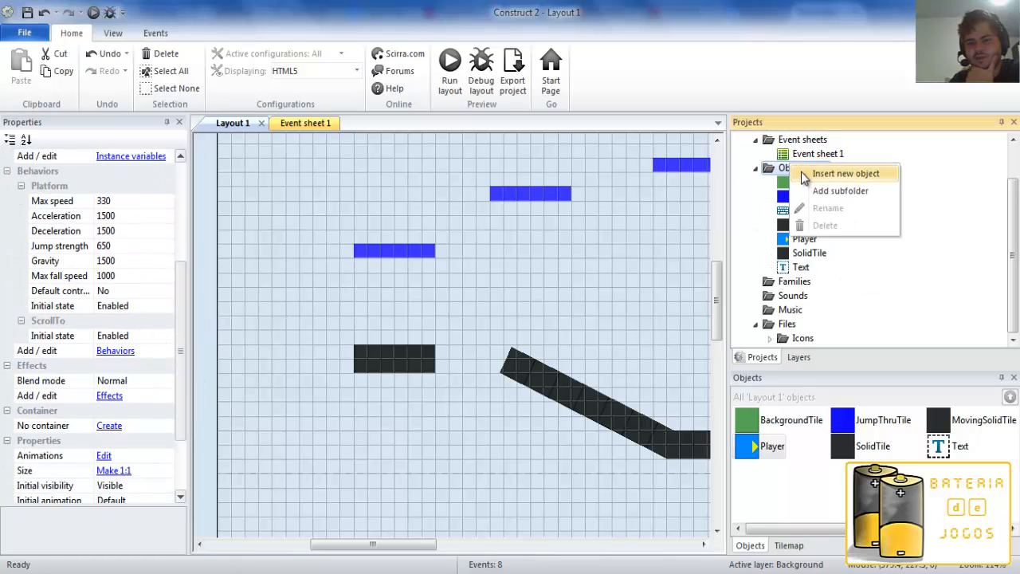
pyautogui.click(829, 174)
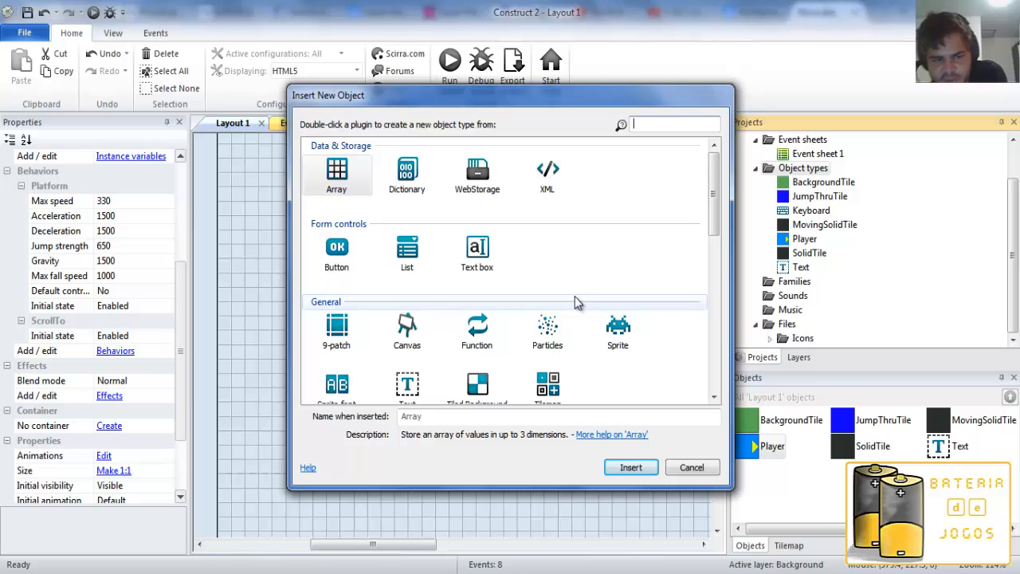
pyautogui.moveTo(712, 208)
pyautogui.mouseDown()
pyautogui.moveTo(715, 280)
pyautogui.moveTo(714, 212)
pyautogui.moveTo(693, 201)
pyautogui.mouseUp()
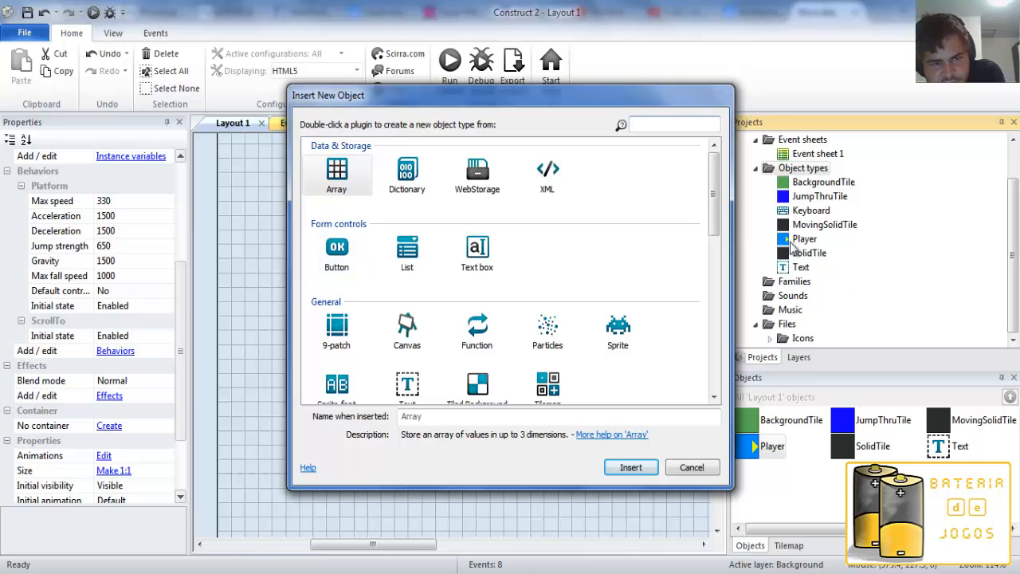
pyautogui.scroll(-3, 720, 209)
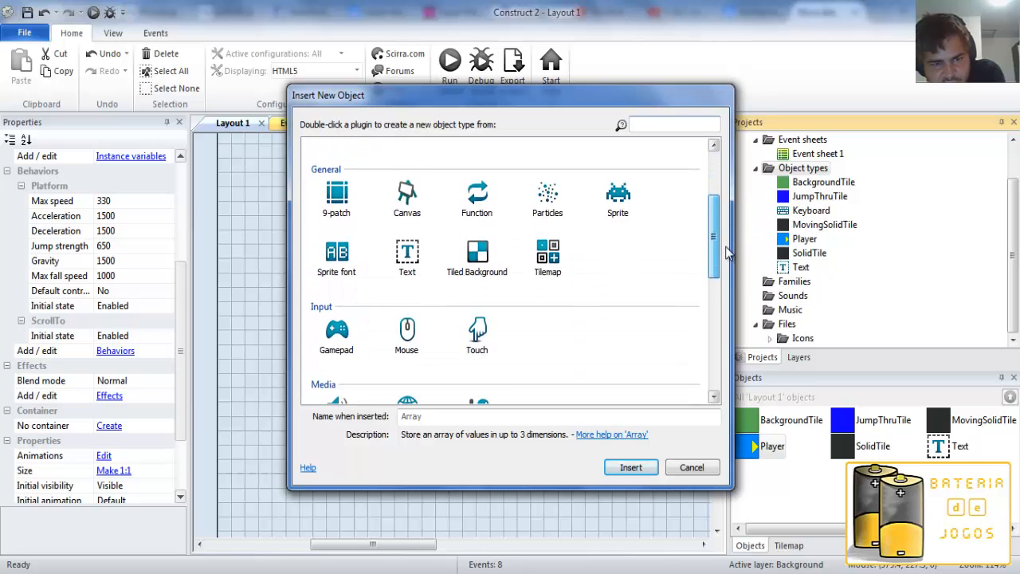
pyautogui.moveTo(709, 269); pyautogui.dragTo(721, 352)
pyautogui.click(339, 229)
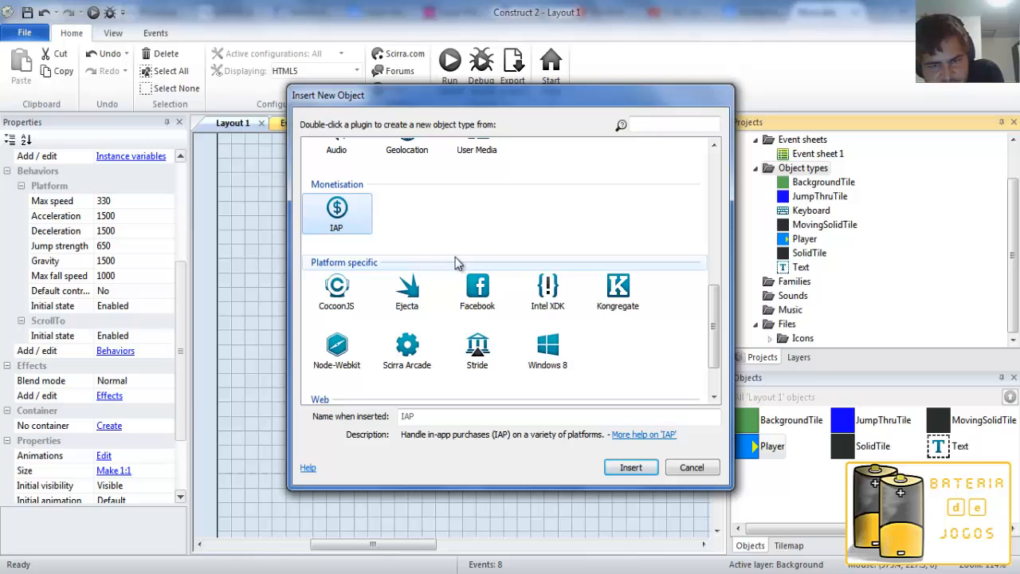
pyautogui.moveTo(715, 335); pyautogui.dragTo(719, 364)
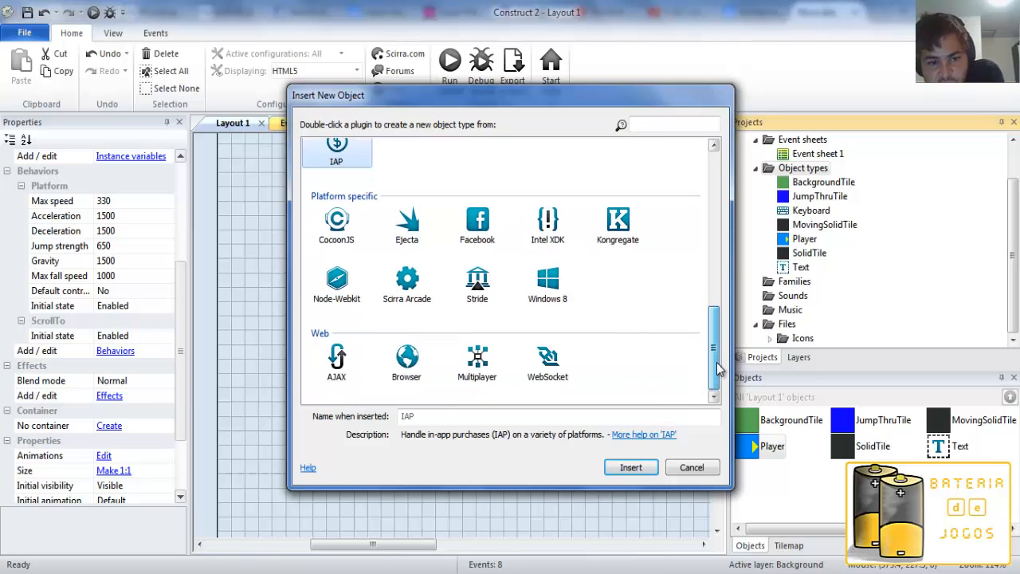
pyautogui.doubleClick(484, 381)
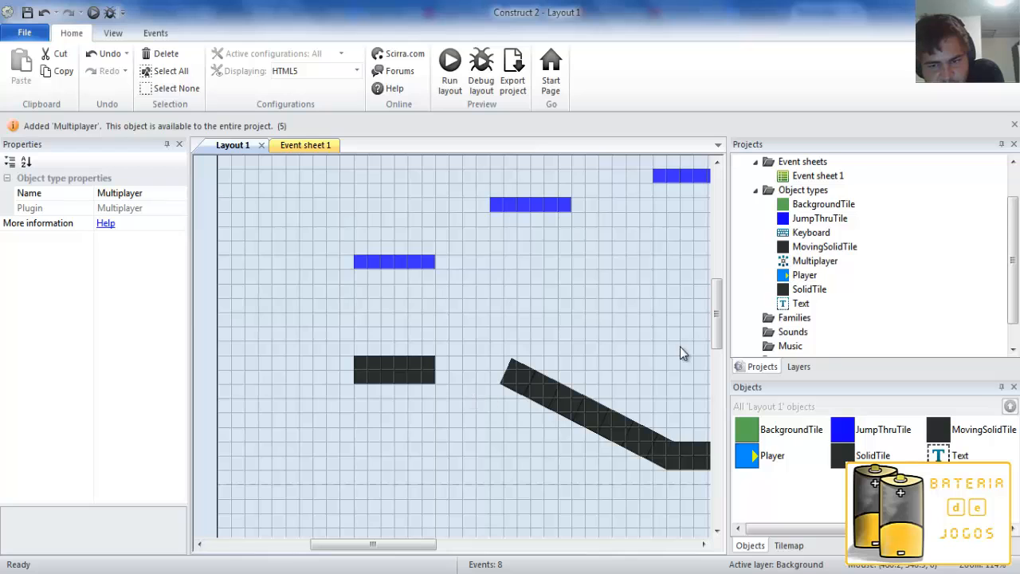
# Delete the Multiplayer object type from the project.
pyautogui.click(805, 263)
pyautogui.press('Delete')
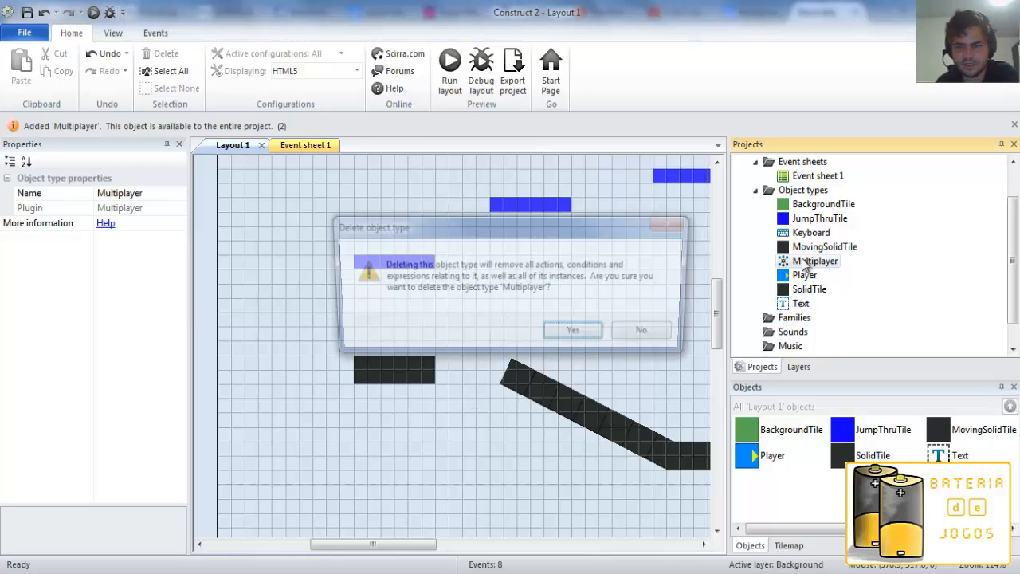
pyautogui.click(577, 335)
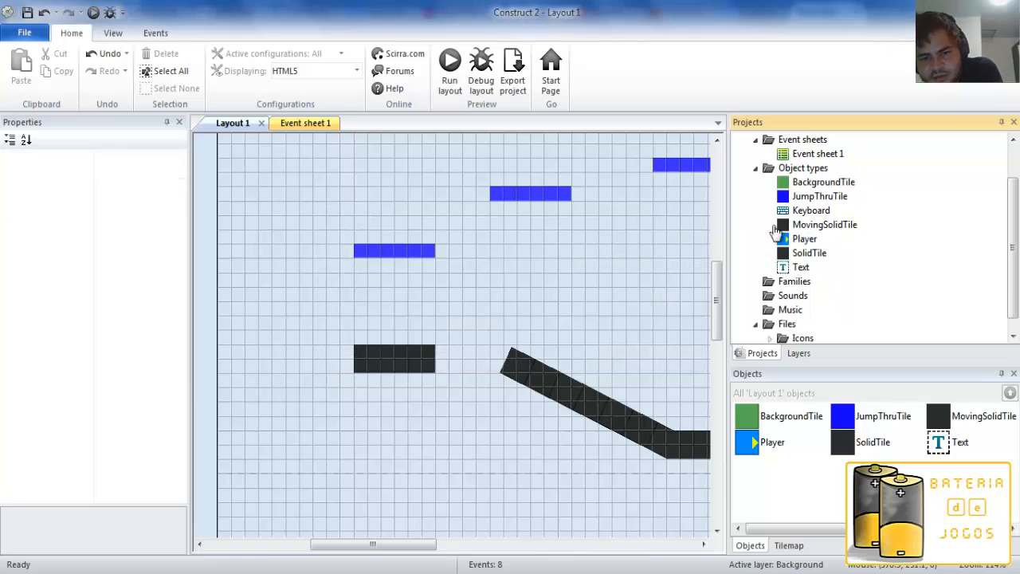
# Examine the descriptions of the Web object plugins AJAX, Browser, Multiplayer and WebSocket in the new-object list.
pyautogui.rightClick(801, 172)
pyautogui.click(852, 183)
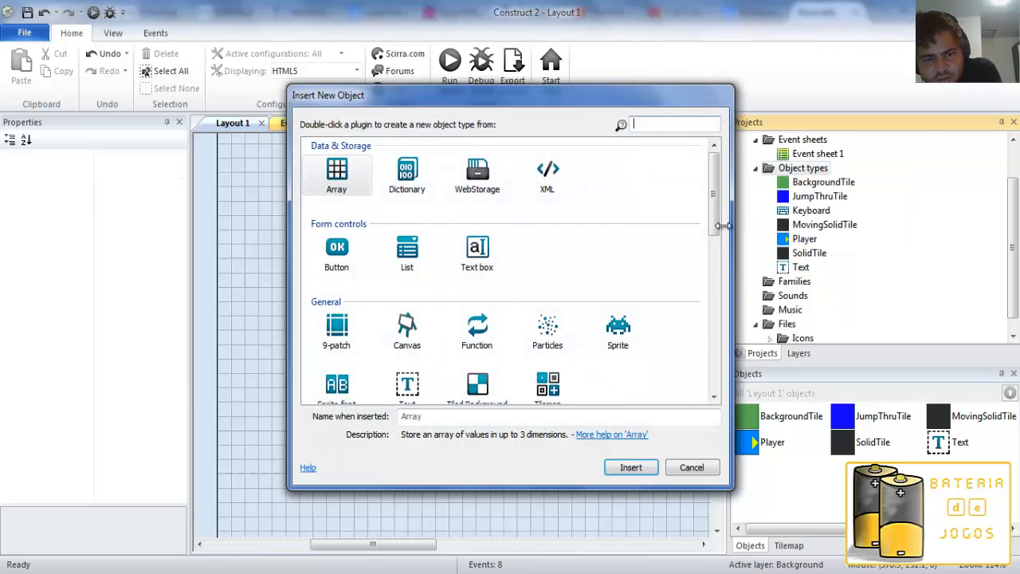
pyautogui.moveTo(713, 213); pyautogui.dragTo(726, 381)
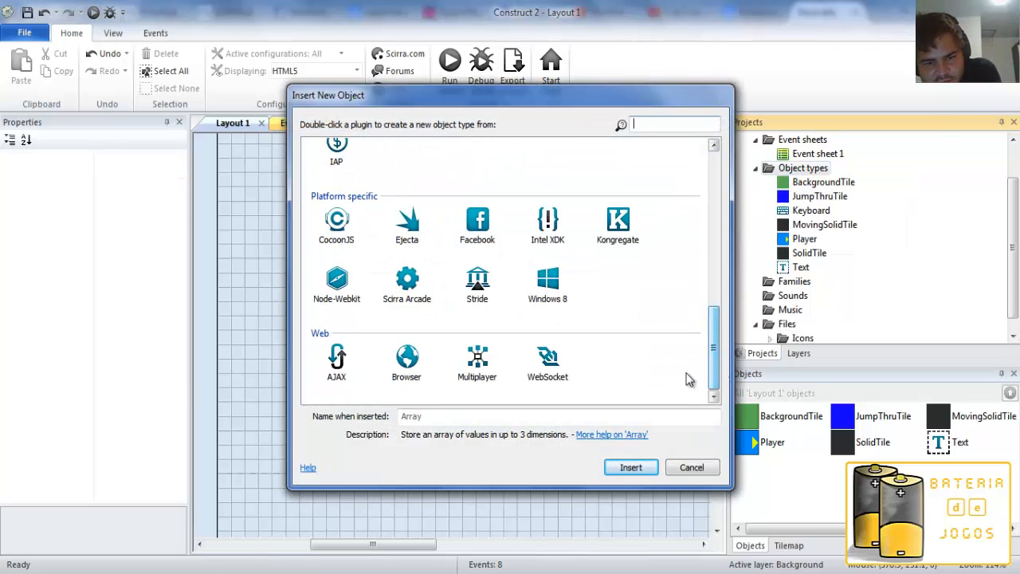
pyautogui.click(547, 362)
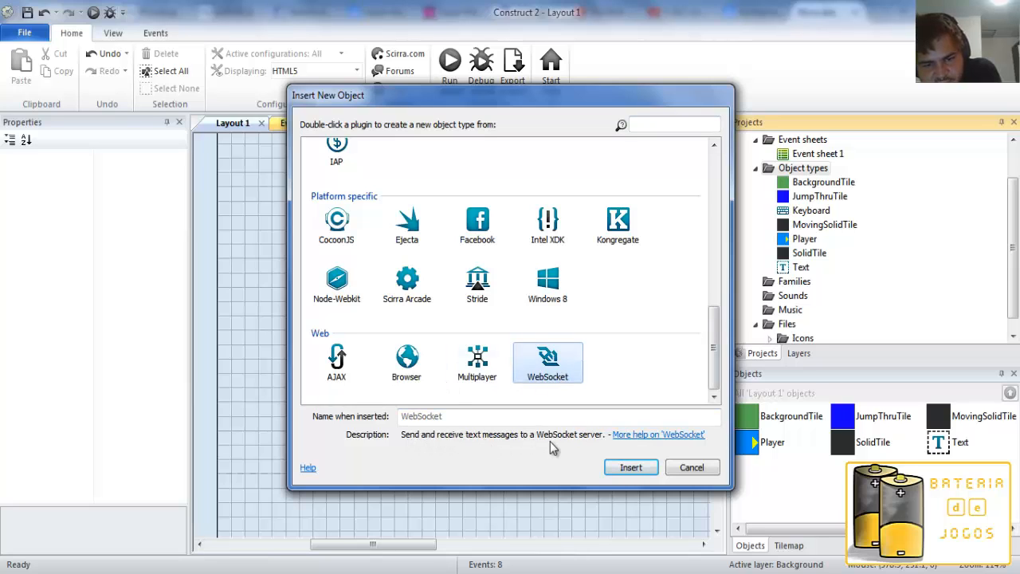
pyautogui.click(573, 416)
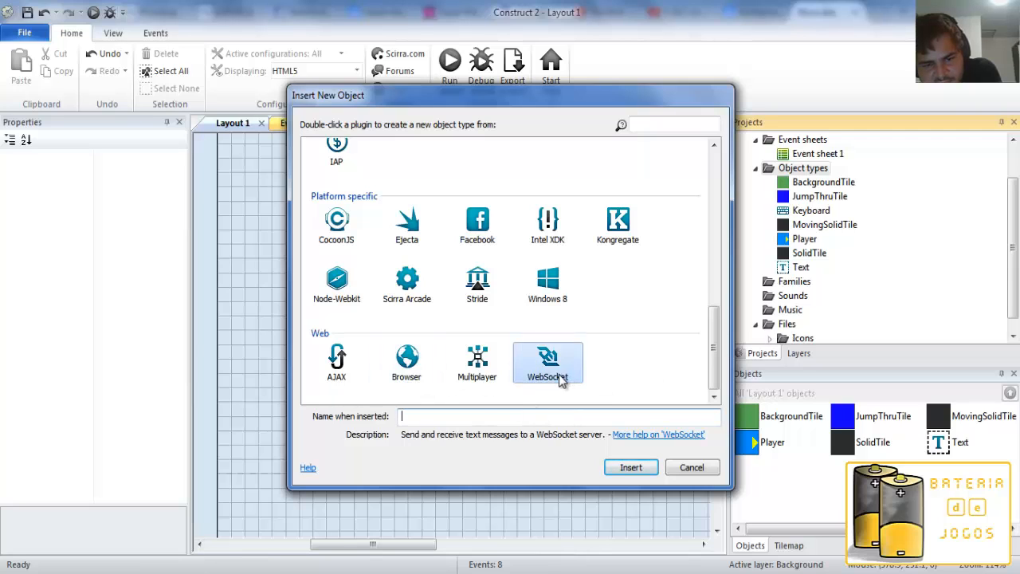
pyautogui.click(405, 359)
pyautogui.click(548, 363)
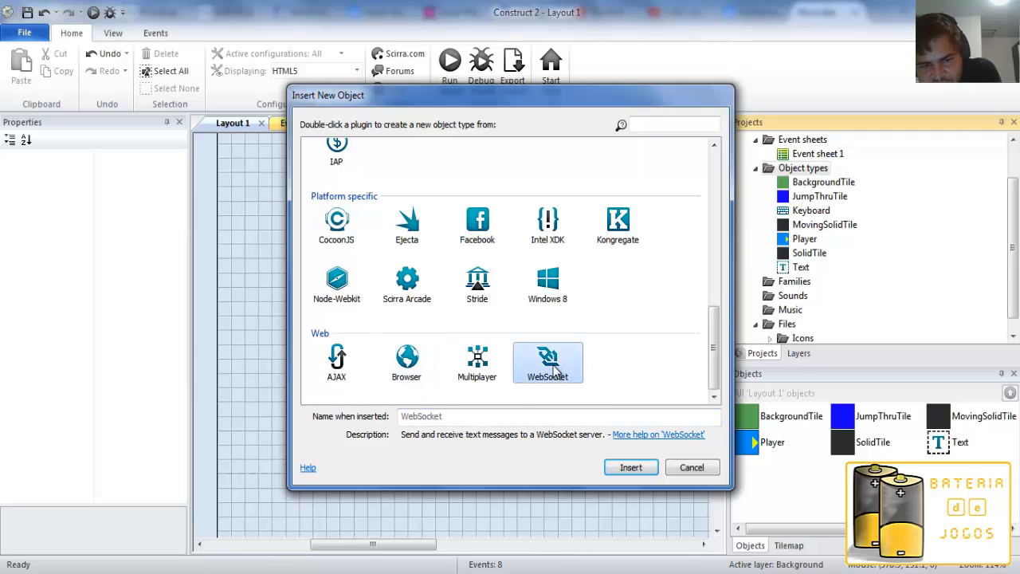
pyautogui.click(335, 366)
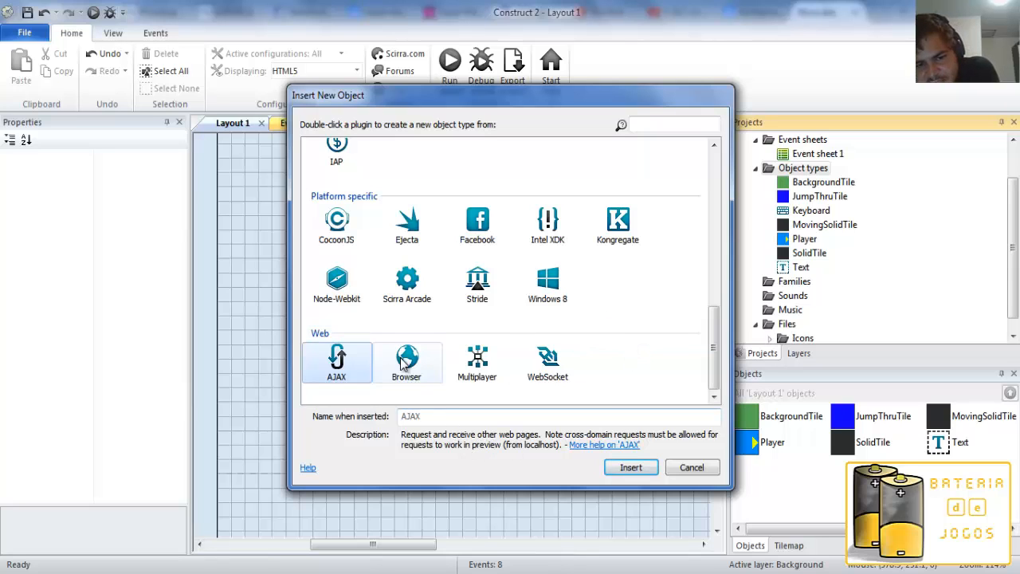
pyautogui.press('Right')
pyautogui.press('Right')
pyautogui.click(548, 372)
pyautogui.click(471, 378)
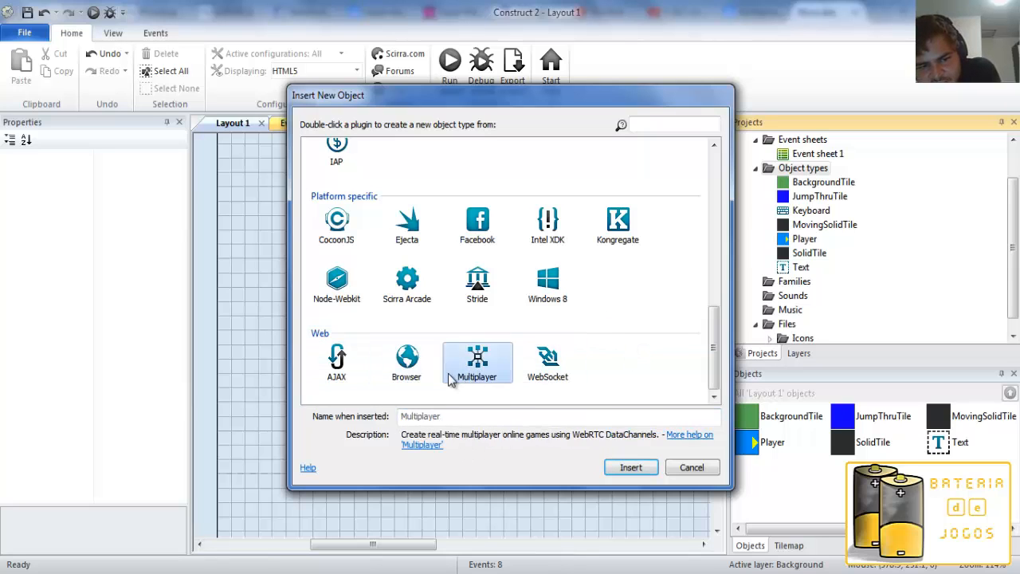
pyautogui.click(416, 379)
pyautogui.click(358, 381)
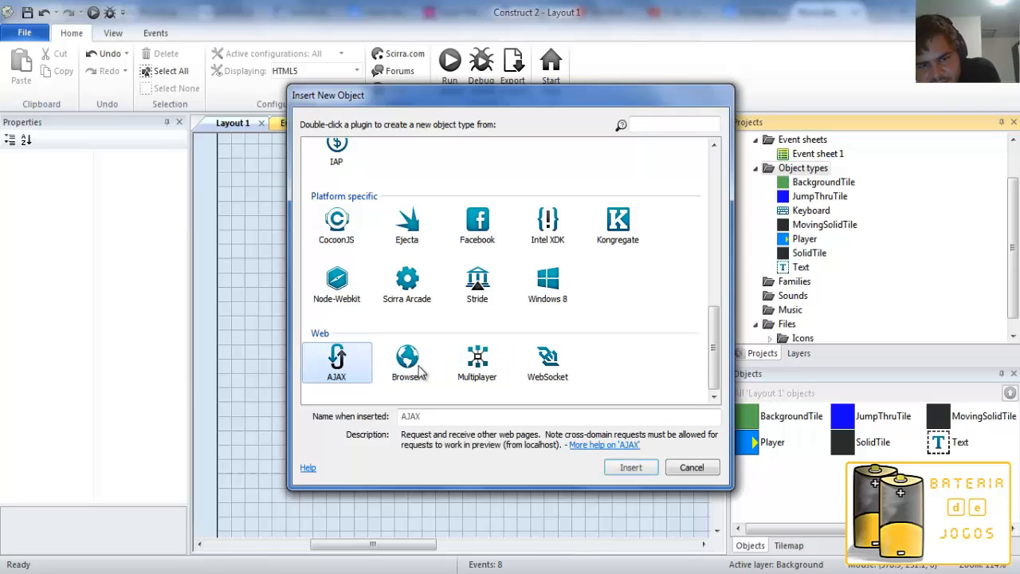
pyautogui.click(550, 365)
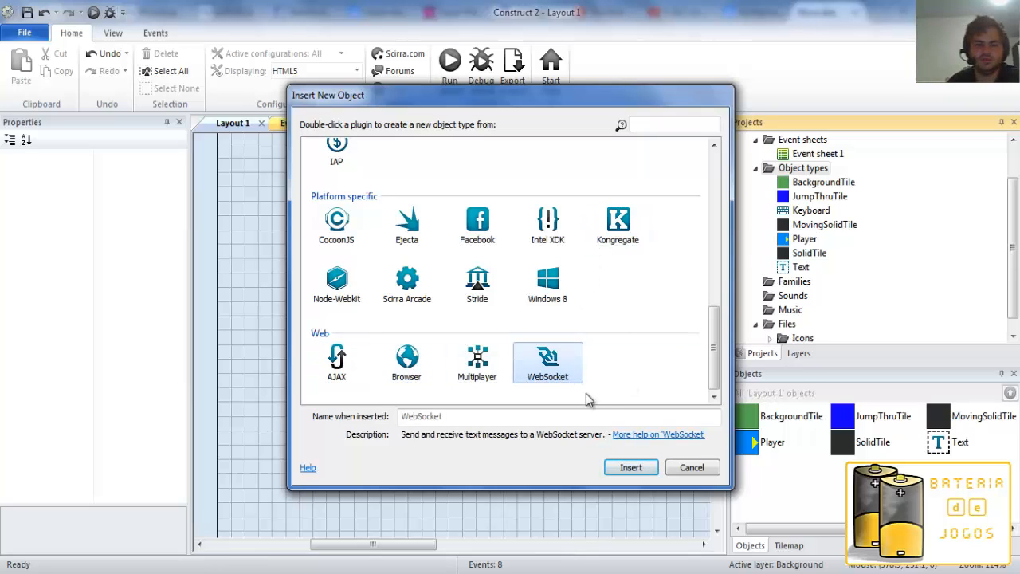
# Examine the platform-specific plugins, including Scirra Arcade, CocoonJS, Ejecta and Windows 8.
pyautogui.click(407, 301)
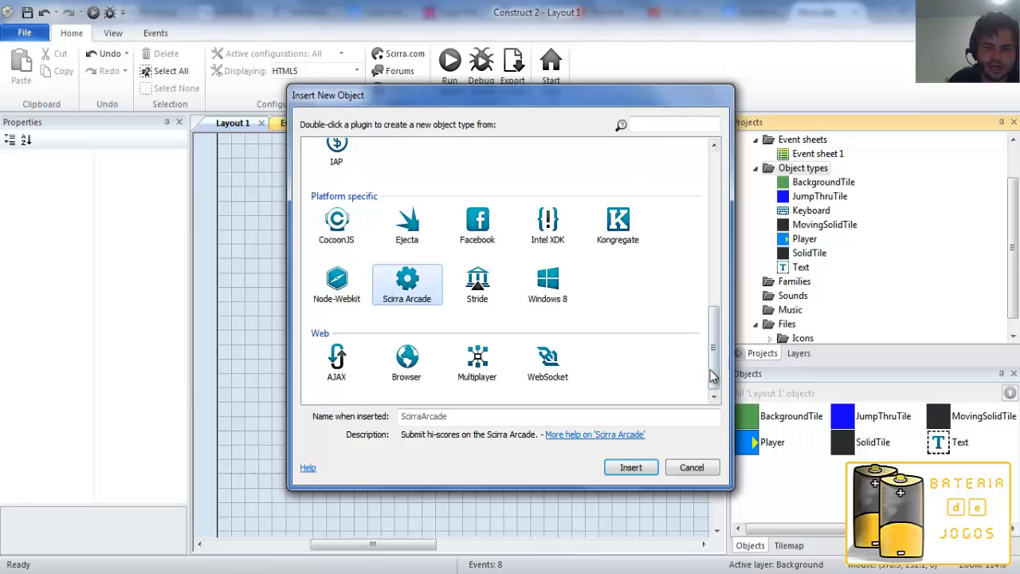
pyautogui.moveTo(710, 371); pyautogui.dragTo(712, 345)
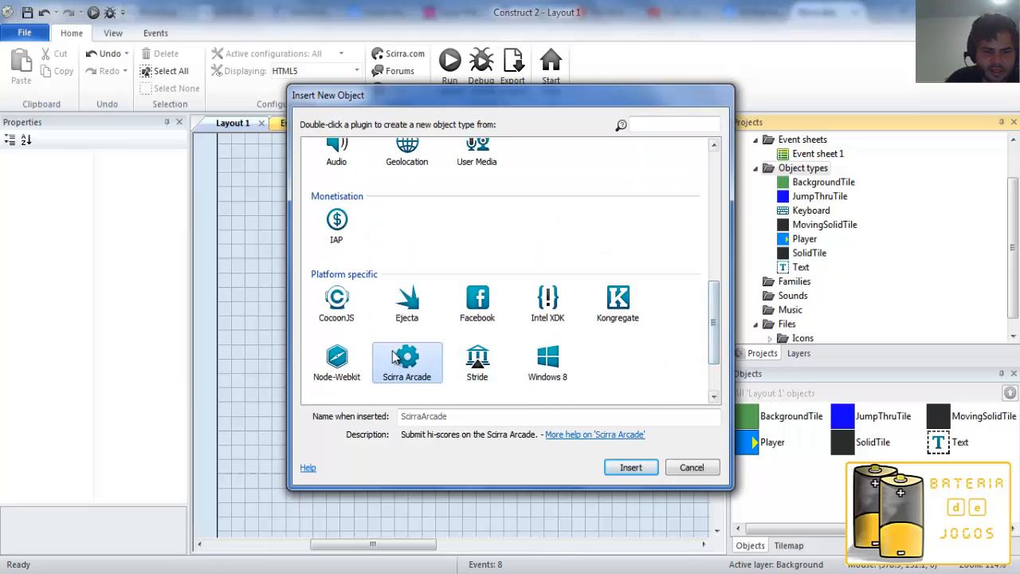
pyautogui.click(333, 312)
pyautogui.click(406, 311)
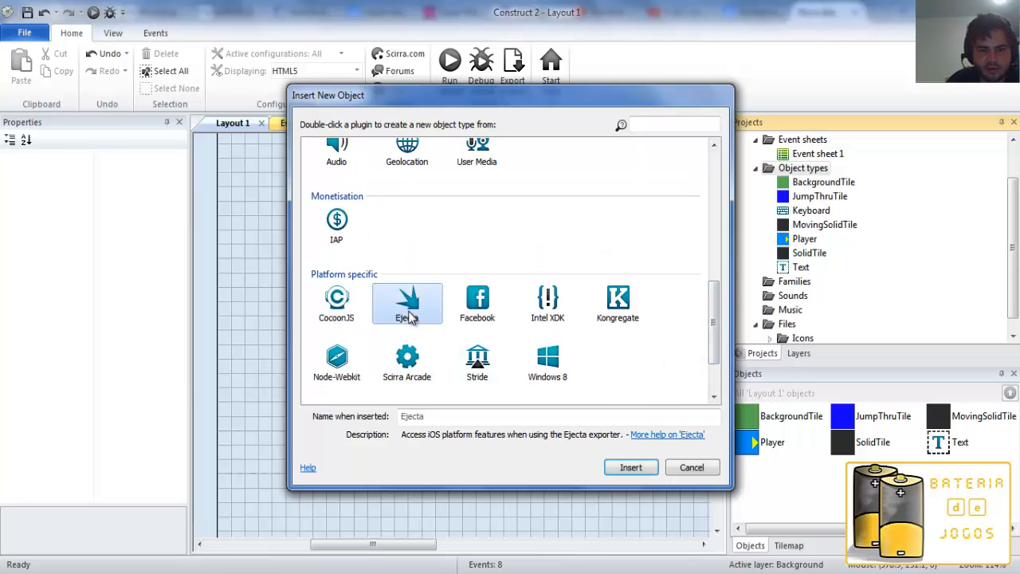
pyautogui.click(554, 358)
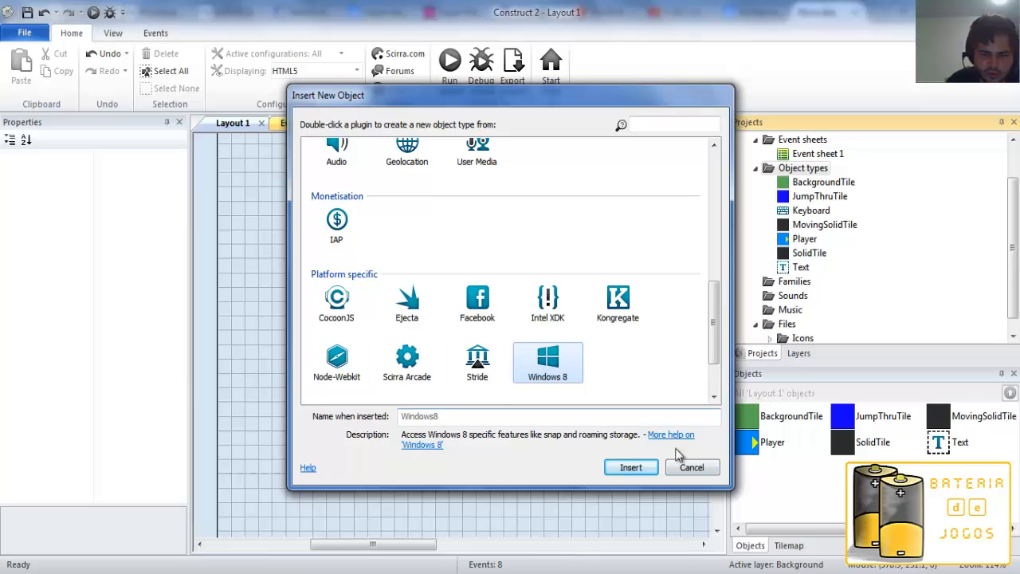
# Compare the descriptions of the Touch, Mouse and Gamepad input plugins, look over the media plugins, and leave without inserting an object.
pyautogui.moveTo(714, 338); pyautogui.dragTo(704, 242)
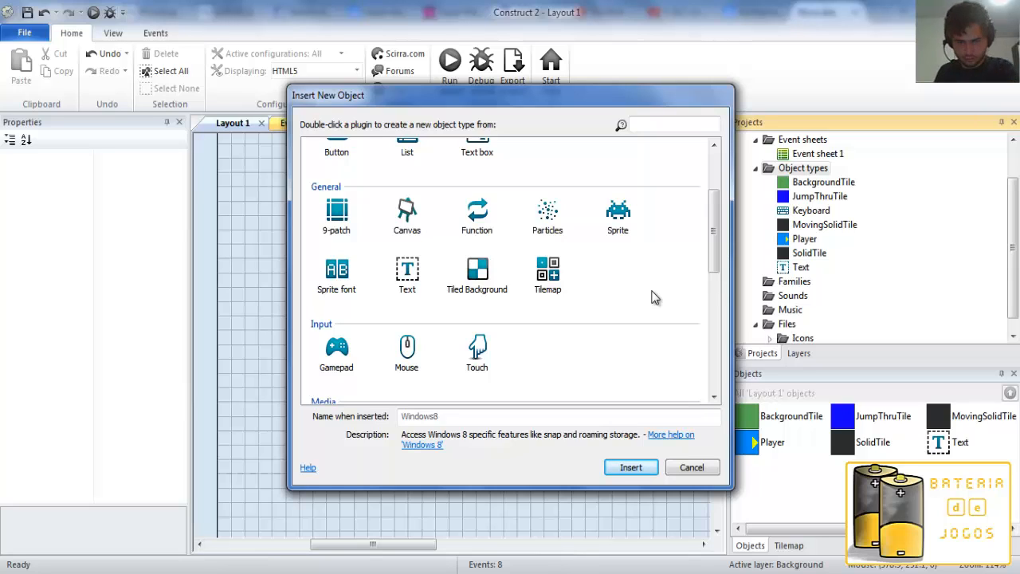
pyautogui.click(476, 355)
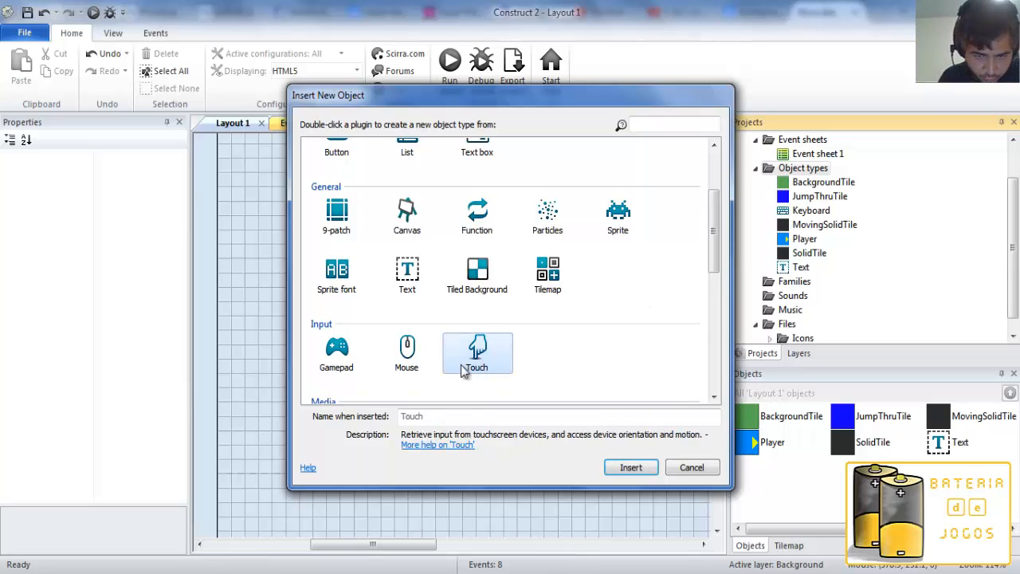
pyautogui.moveTo(711, 256); pyautogui.dragTo(713, 286)
pyautogui.click(400, 265)
pyautogui.click(494, 257)
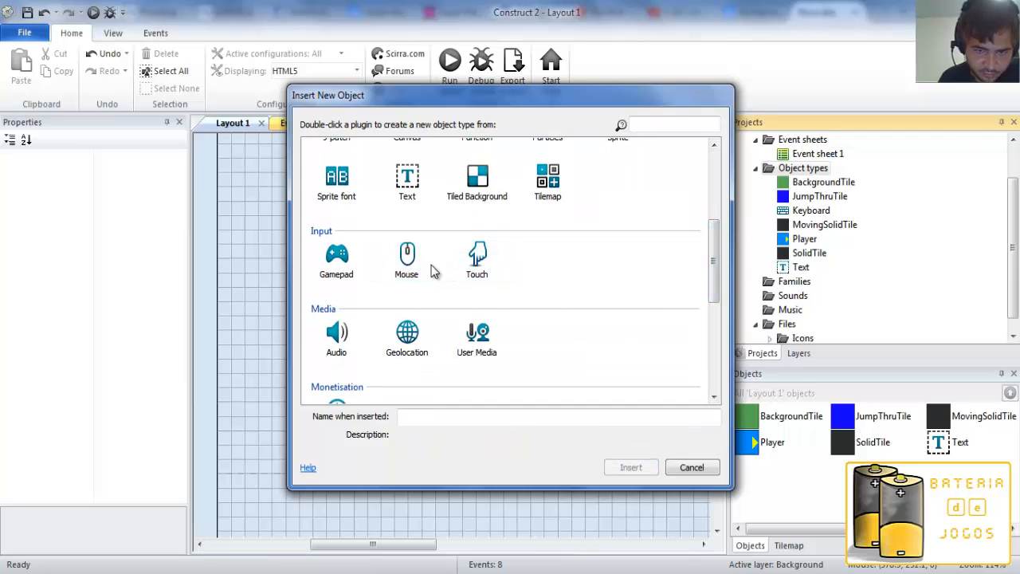
pyautogui.click(417, 264)
pyautogui.click(477, 255)
pyautogui.click(405, 267)
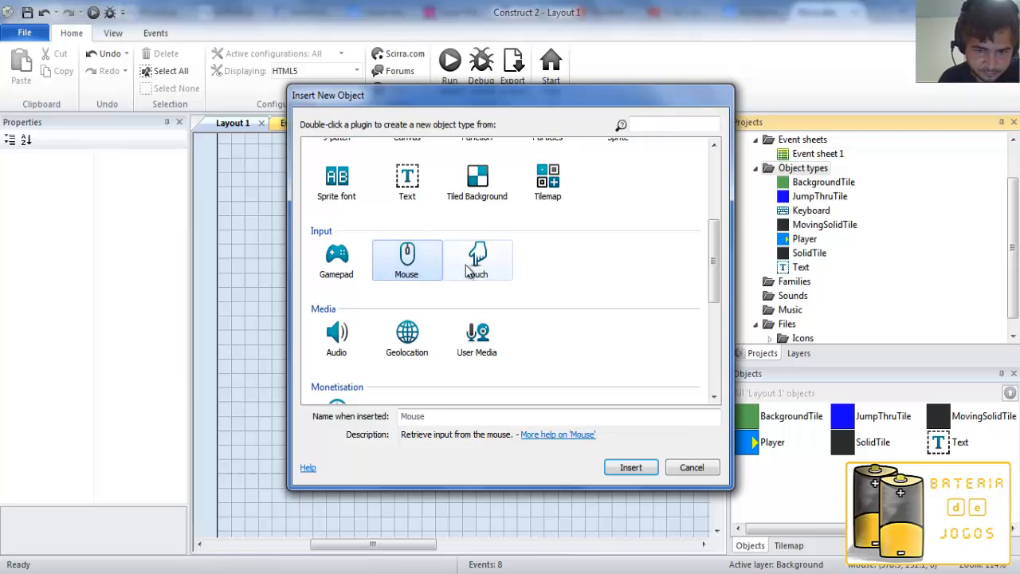
pyautogui.click(475, 267)
pyautogui.click(410, 273)
pyautogui.click(477, 255)
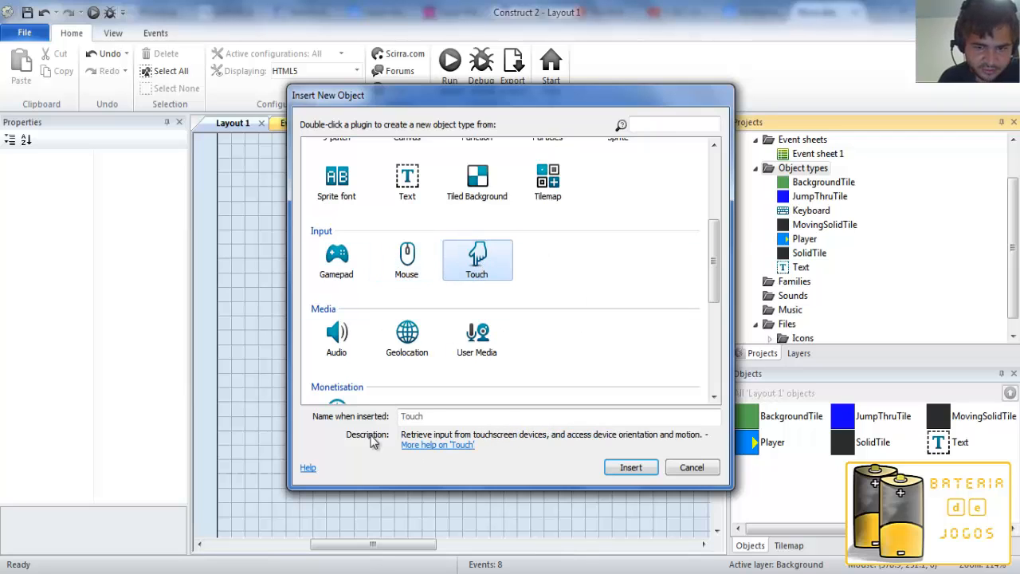
pyautogui.click(323, 265)
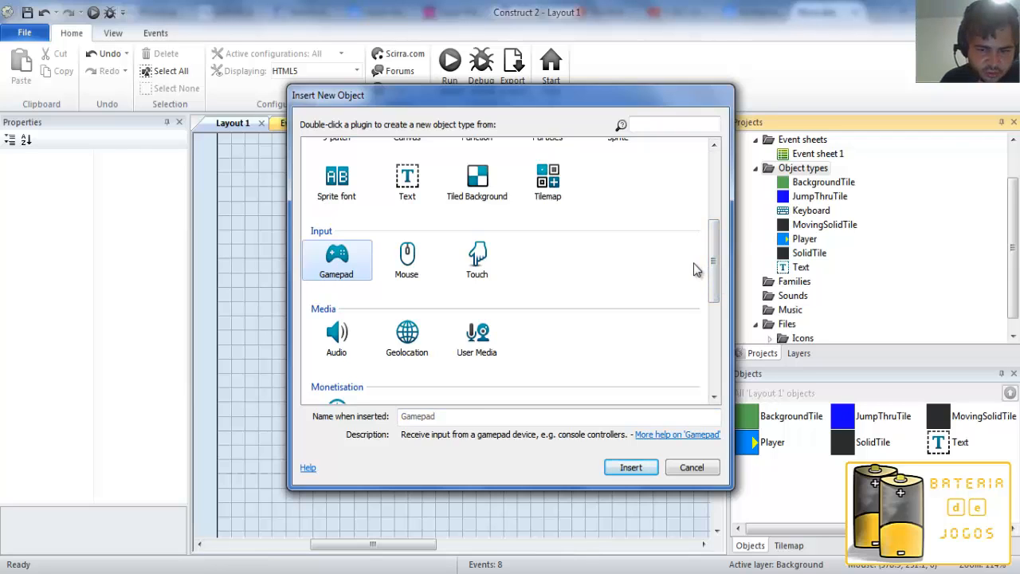
pyautogui.moveTo(715, 276); pyautogui.dragTo(715, 321)
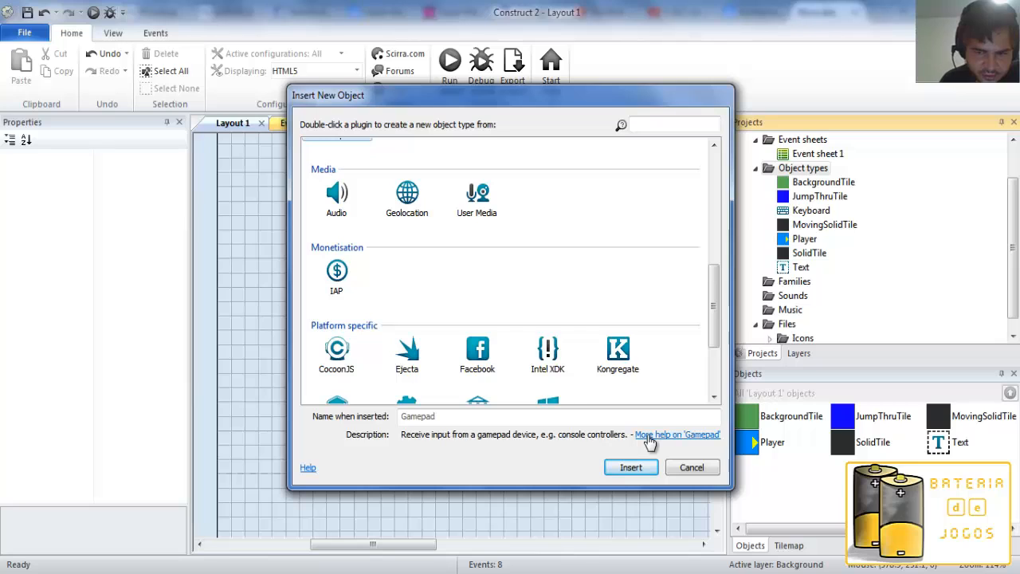
pyautogui.click(702, 468)
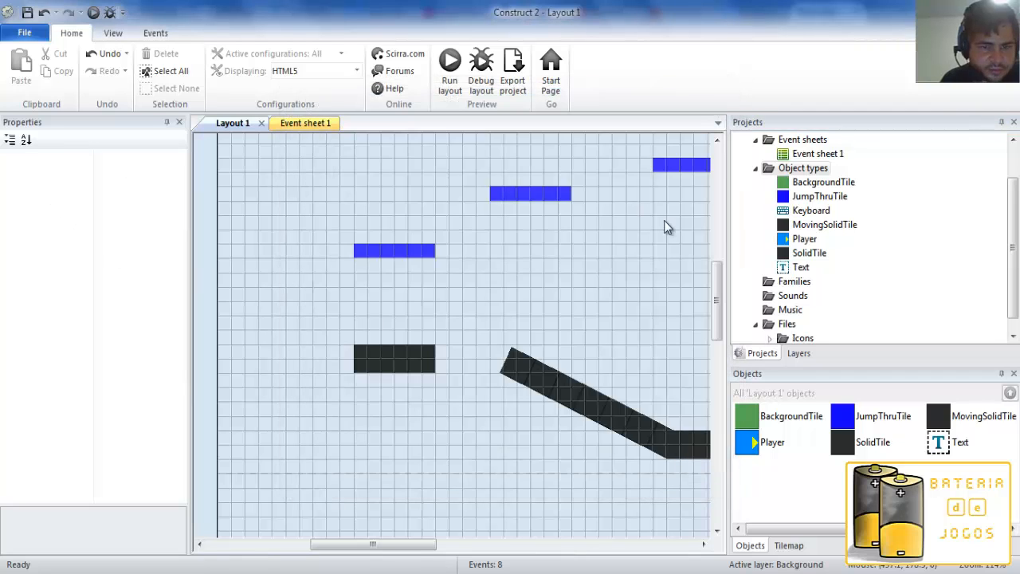
# Open the Player object's behaviors, look through the enlarged list of behaviors that can be added, and cancel without adding one.
pyautogui.click(787, 241)
pyautogui.moveTo(177, 330); pyautogui.dragTo(180, 399)
pyautogui.click(115, 410)
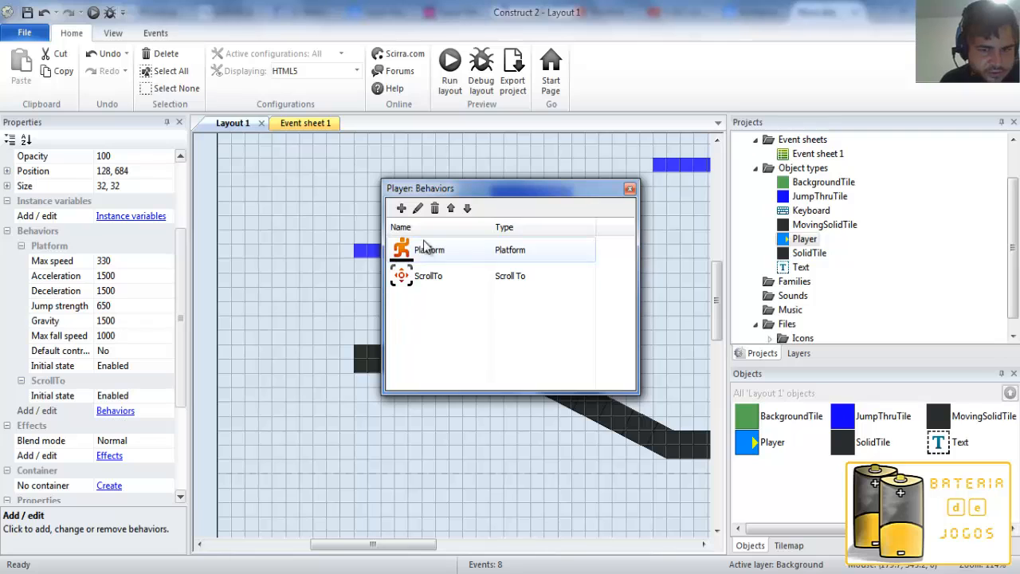
pyautogui.click(402, 208)
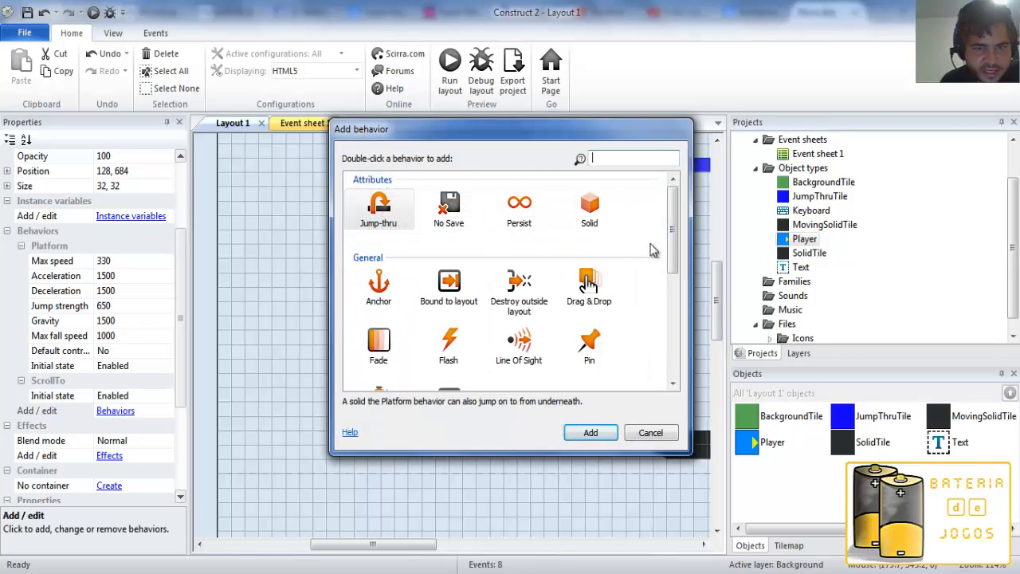
pyautogui.moveTo(685, 454); pyautogui.dragTo(878, 550)
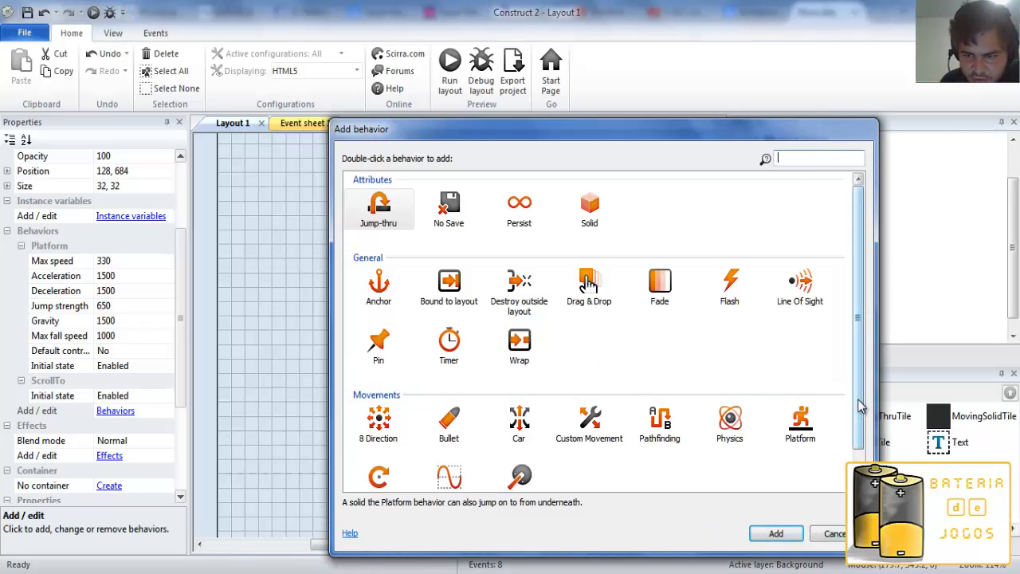
pyautogui.scroll(-1, 867, 454)
pyautogui.scroll(1, 867, 444)
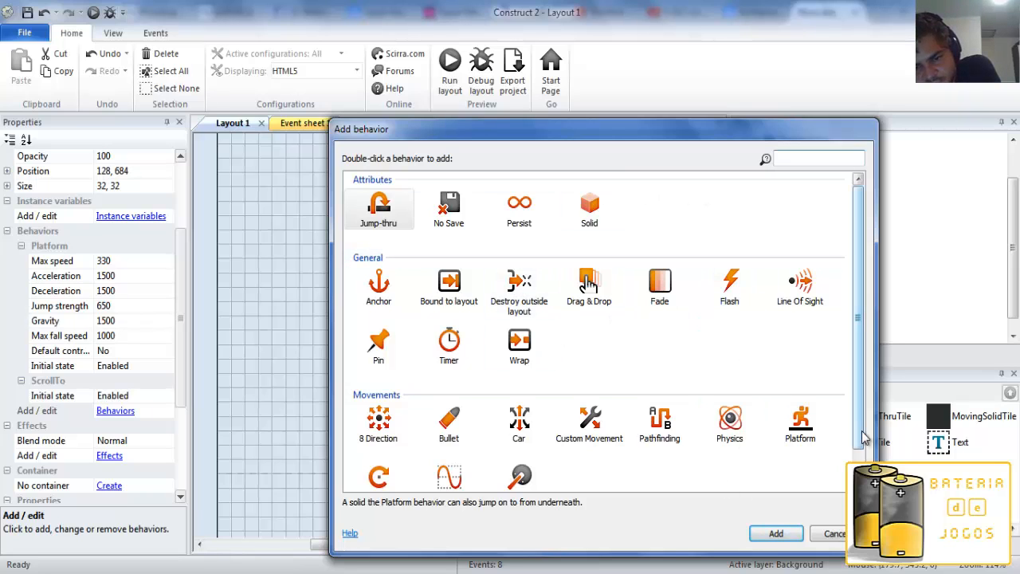
pyautogui.moveTo(859, 435); pyautogui.dragTo(861, 462)
pyautogui.click(836, 537)
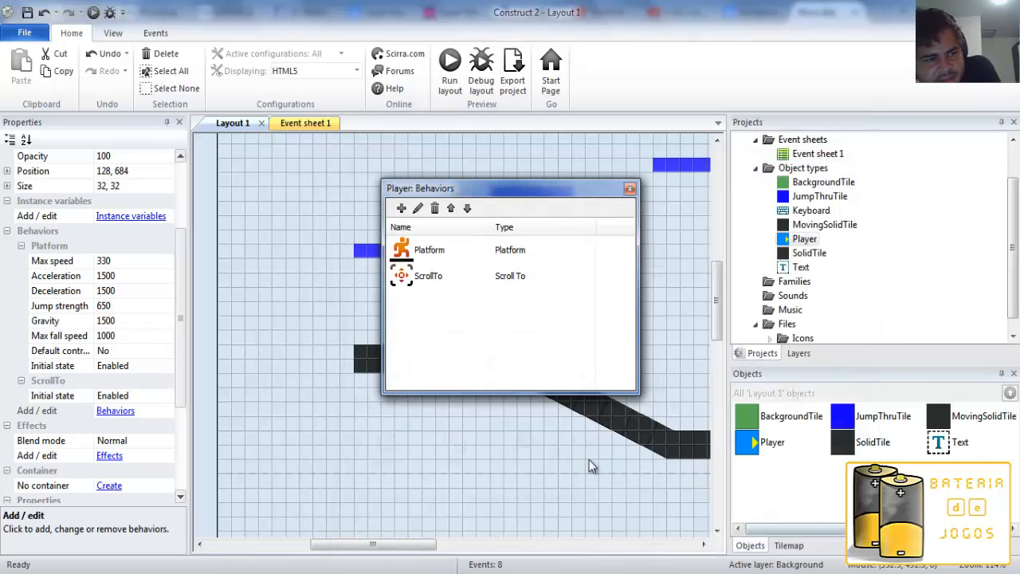
# Close the Player's behaviors dialog and look over the properties of the middle JumpThruTile platform.
pyautogui.moveTo(182, 326); pyautogui.dragTo(184, 318)
pyautogui.click(629, 189)
pyautogui.click(514, 213)
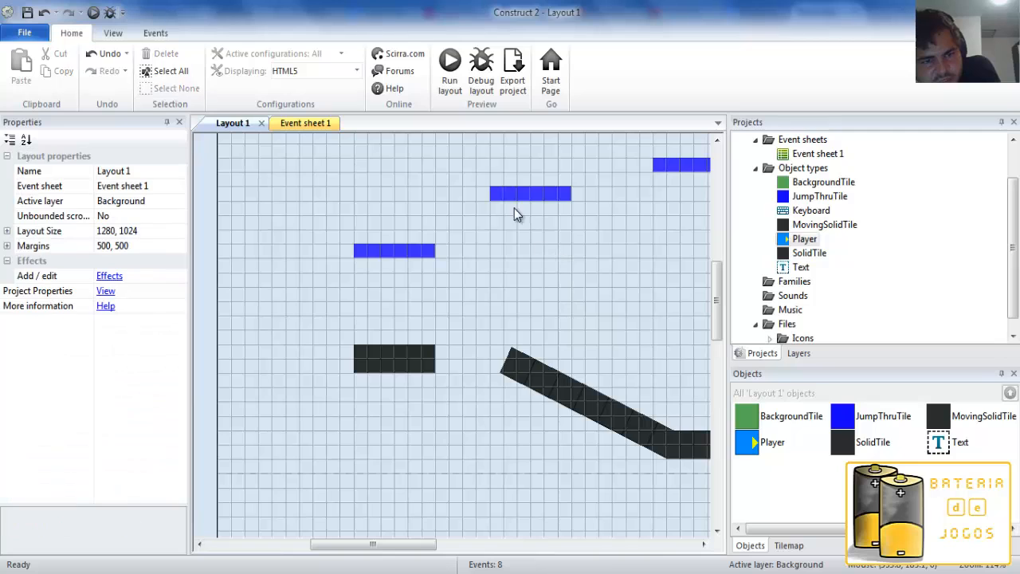
pyautogui.click(502, 200)
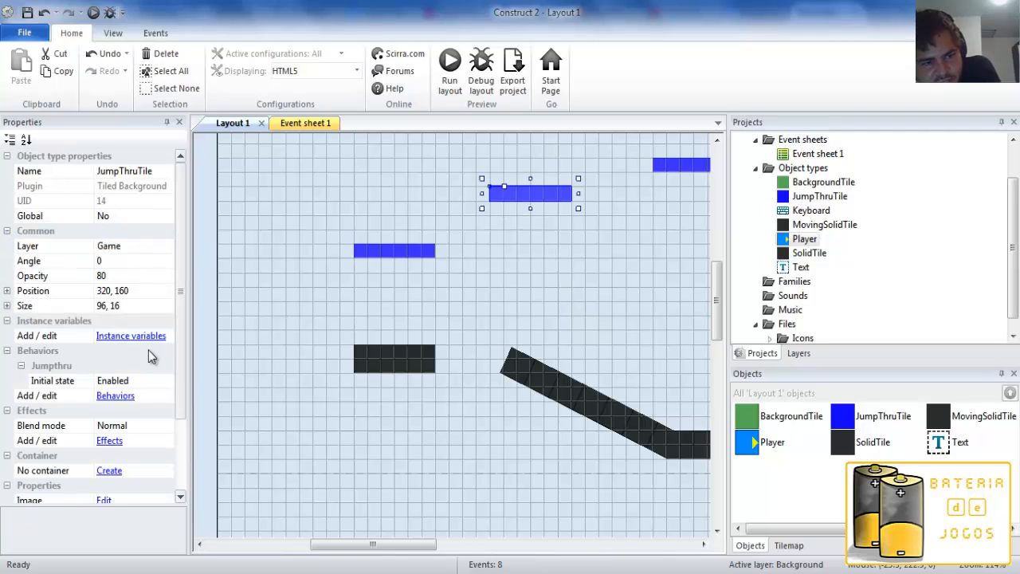
pyautogui.scroll(-3, 183, 352)
pyautogui.scroll(3, 180, 346)
pyautogui.click(232, 285)
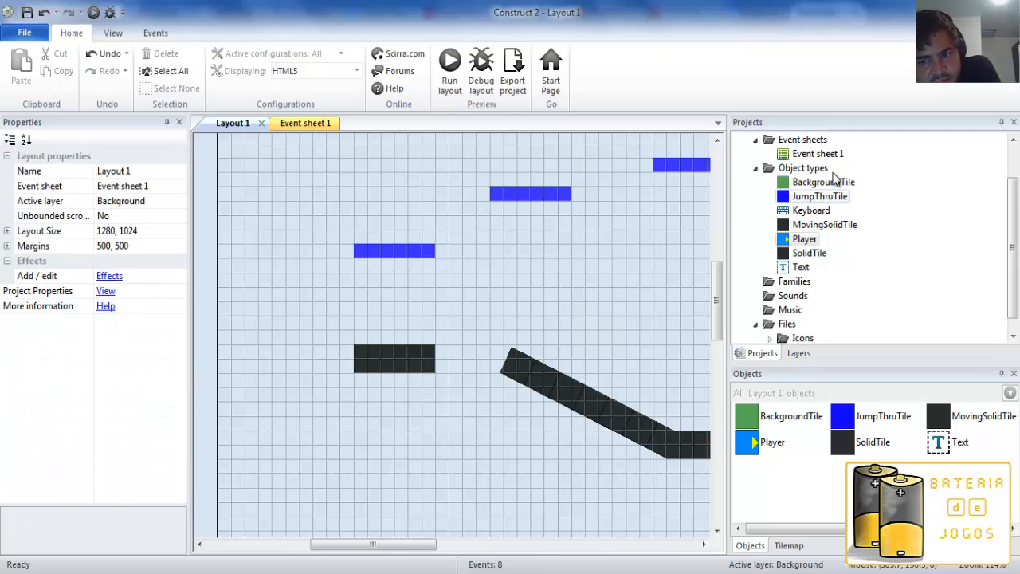
# Rename the project as Teste.
pyautogui.scroll(1, 955, 259)
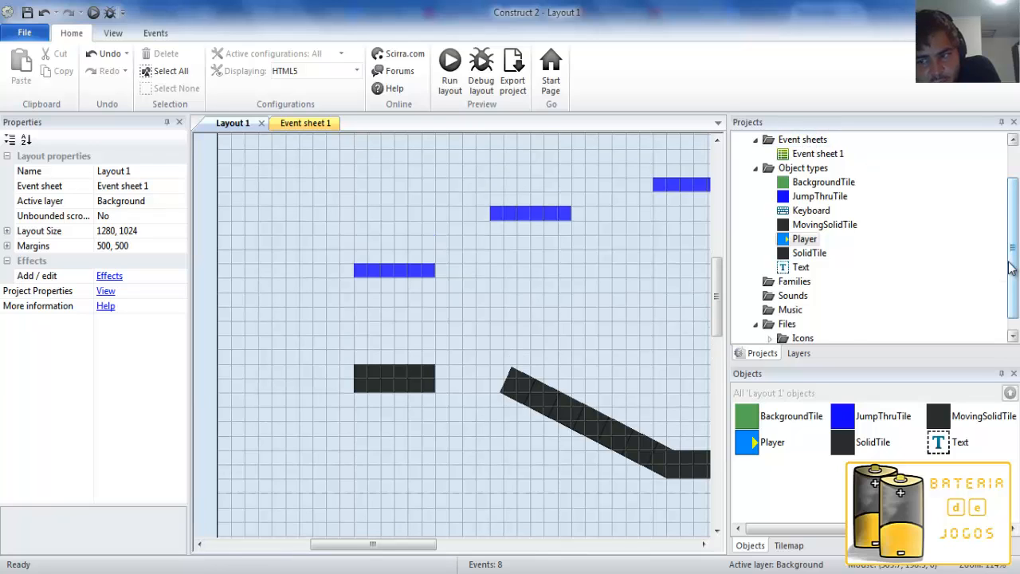
pyautogui.moveTo(1012, 263); pyautogui.dragTo(891, 155)
pyautogui.click(787, 141)
pyautogui.rightClick(775, 145)
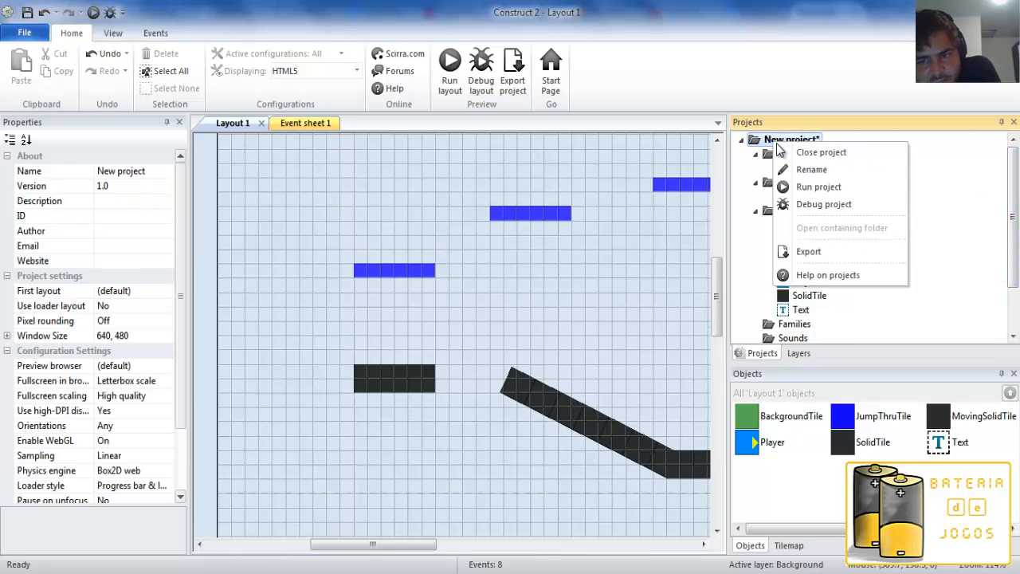
pyautogui.click(810, 174)
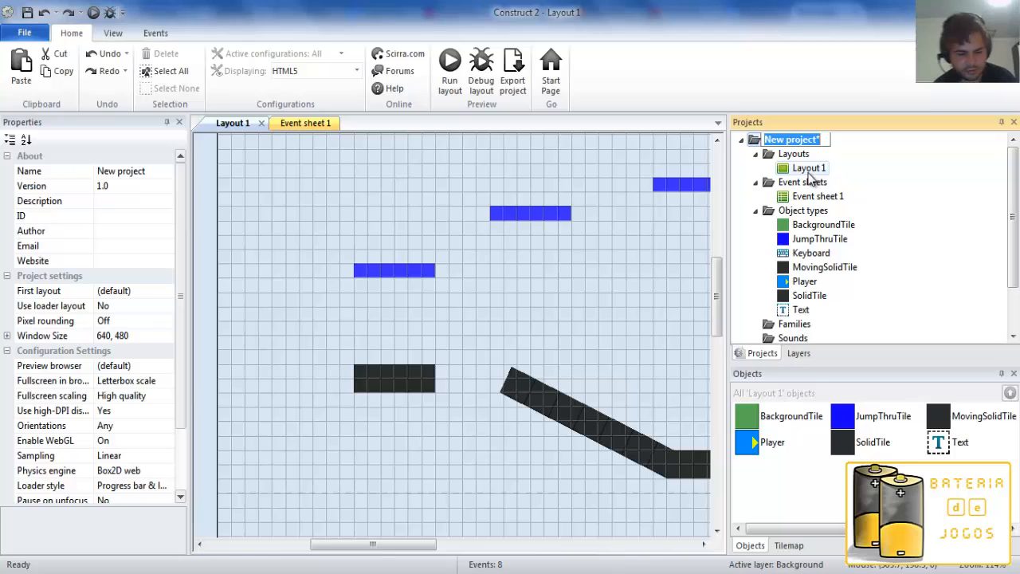
pyautogui.write('Teste')
pyautogui.press('Return')
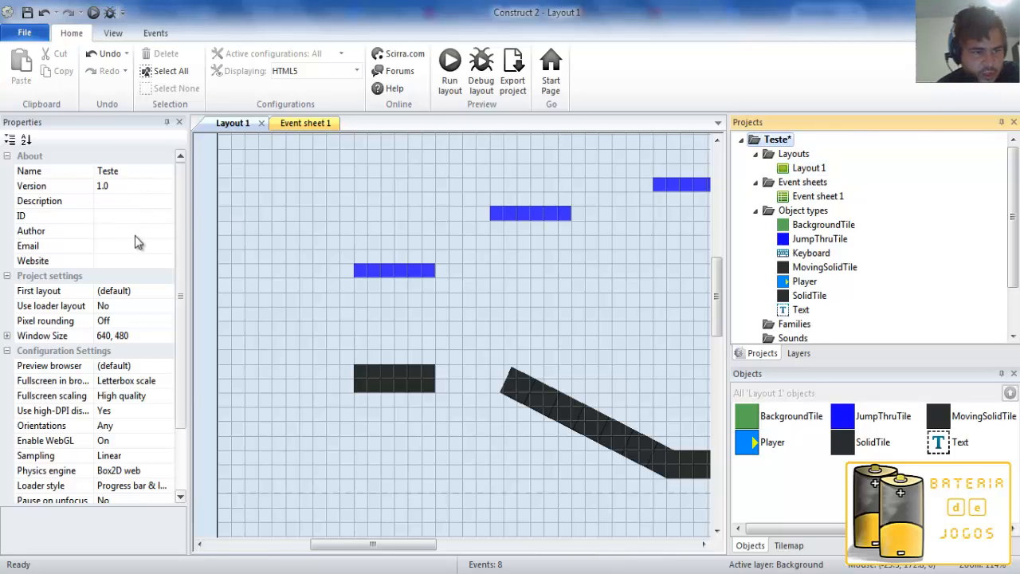
# Preview the layout in Firefox, examine the title line in the page's source code, and return to Construct 2.
pyautogui.moveTo(182, 282); pyautogui.dragTo(180, 316)
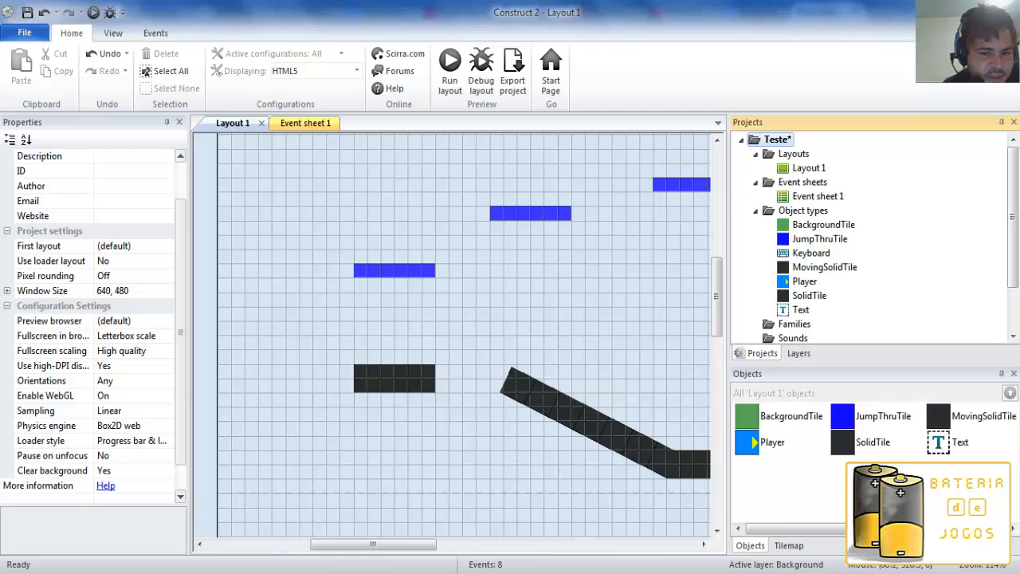
pyautogui.click(449, 64)
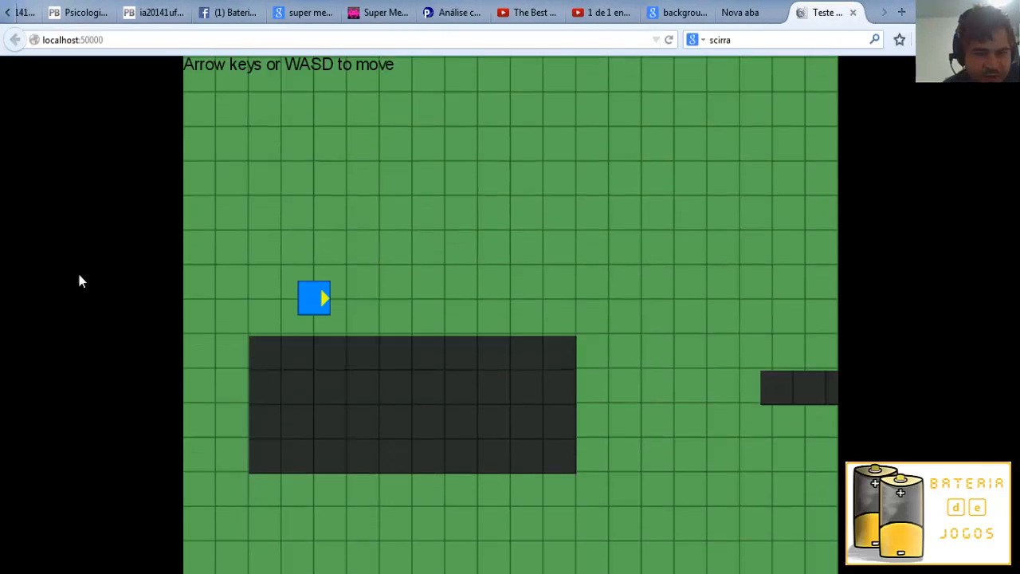
pyautogui.rightClick(150, 253)
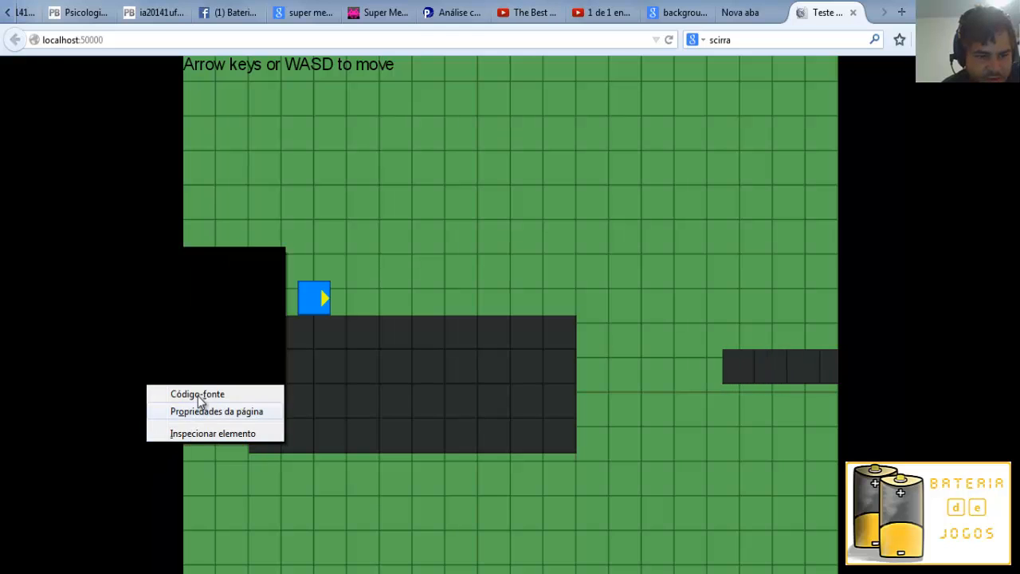
pyautogui.click(197, 395)
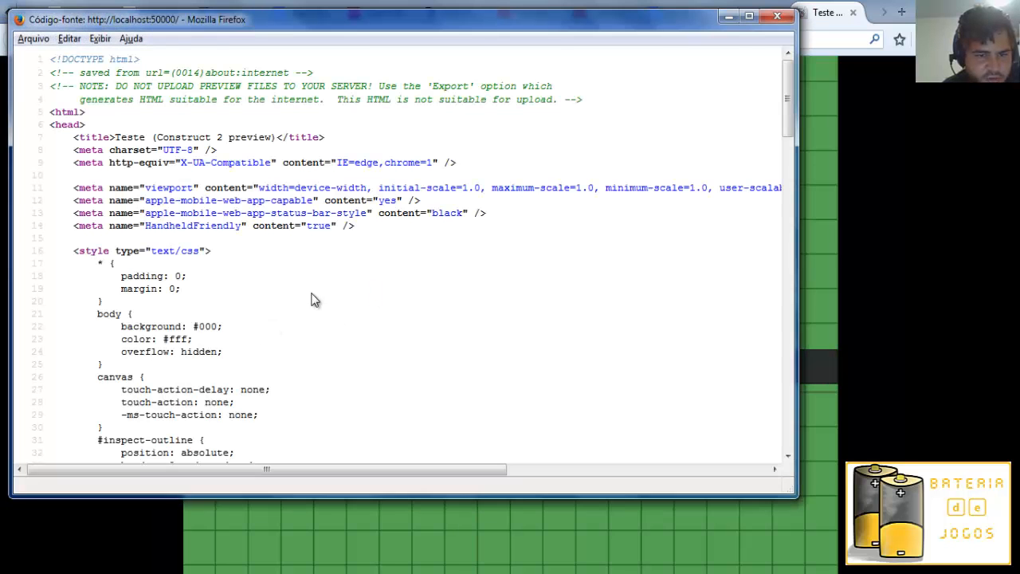
pyautogui.click(161, 163)
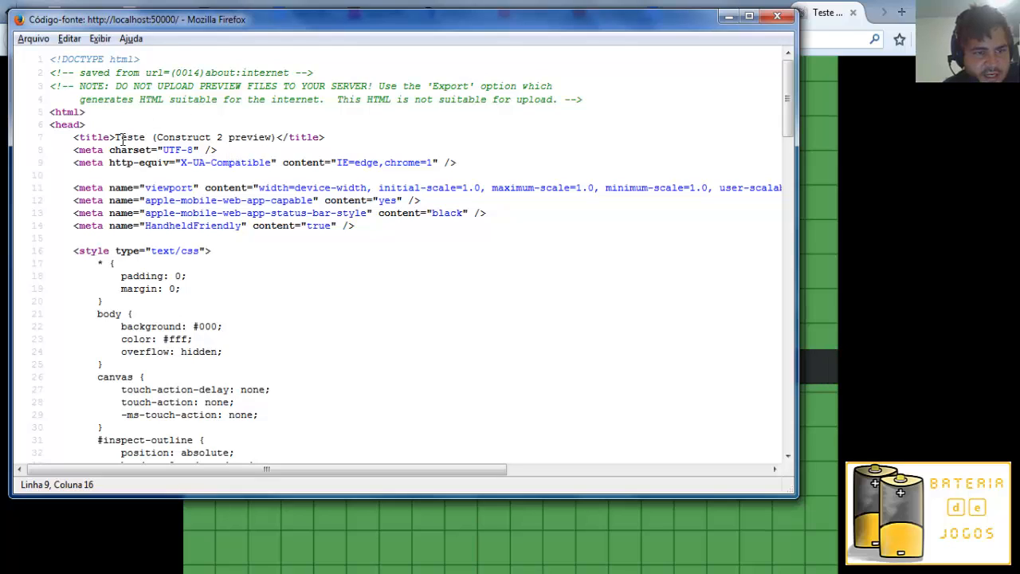
pyautogui.moveTo(115, 137); pyautogui.dragTo(265, 139)
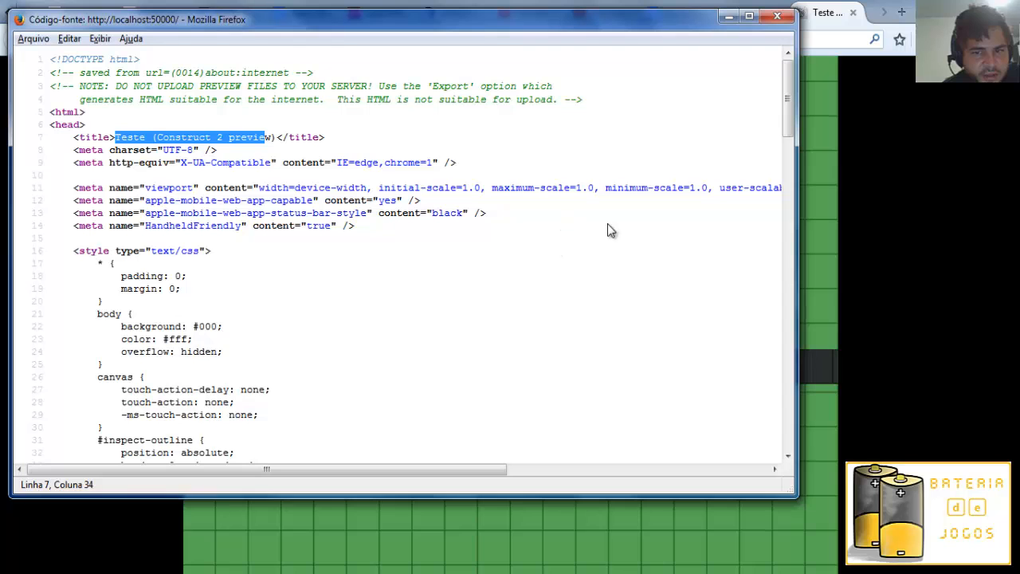
pyautogui.moveTo(318, 467); pyautogui.dragTo(259, 482)
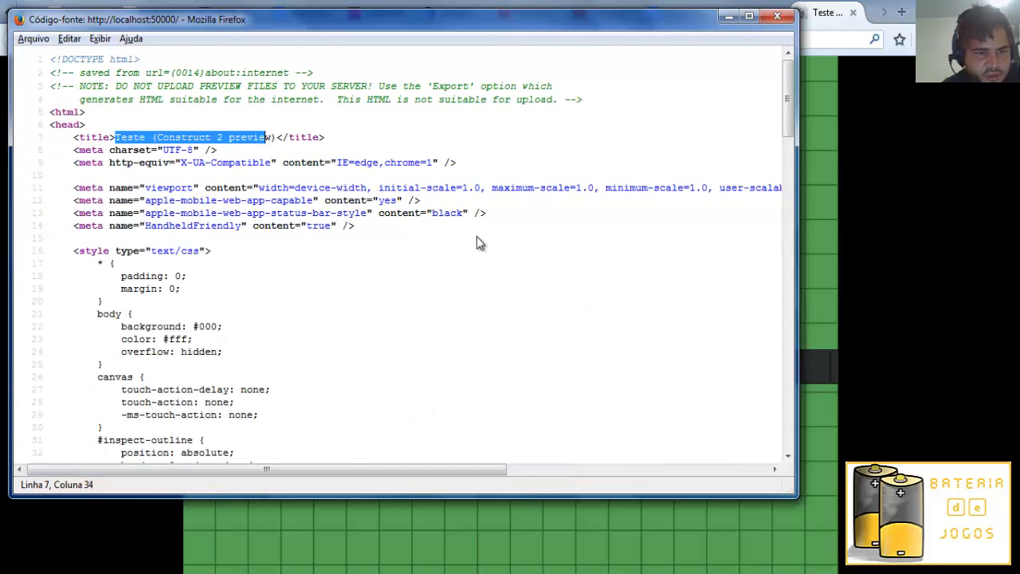
pyautogui.click(773, 16)
pyautogui.click(675, 572)
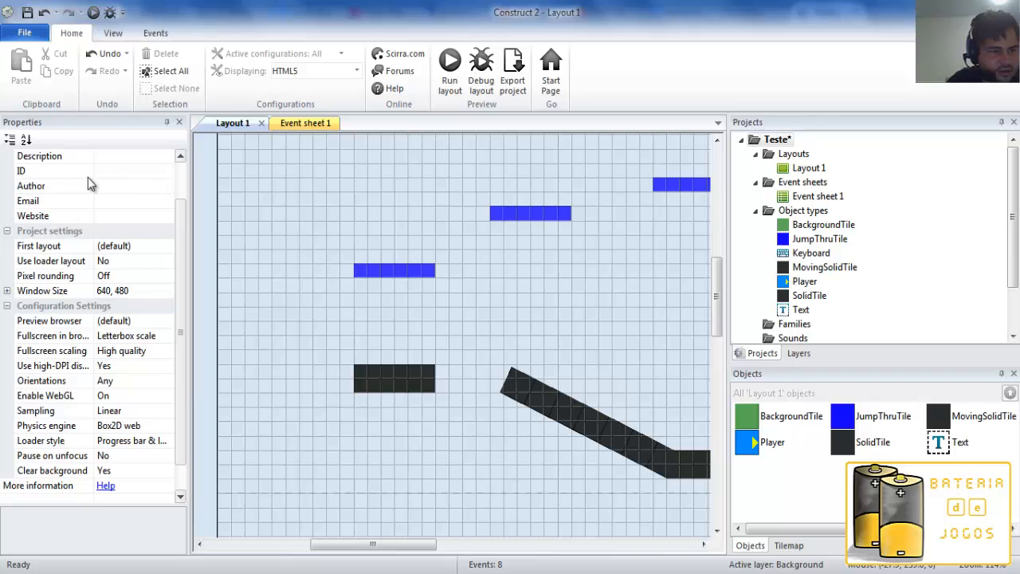
# Look over the project's Description field and remaining settings, widening the properties area slightly.
pyautogui.click(161, 160)
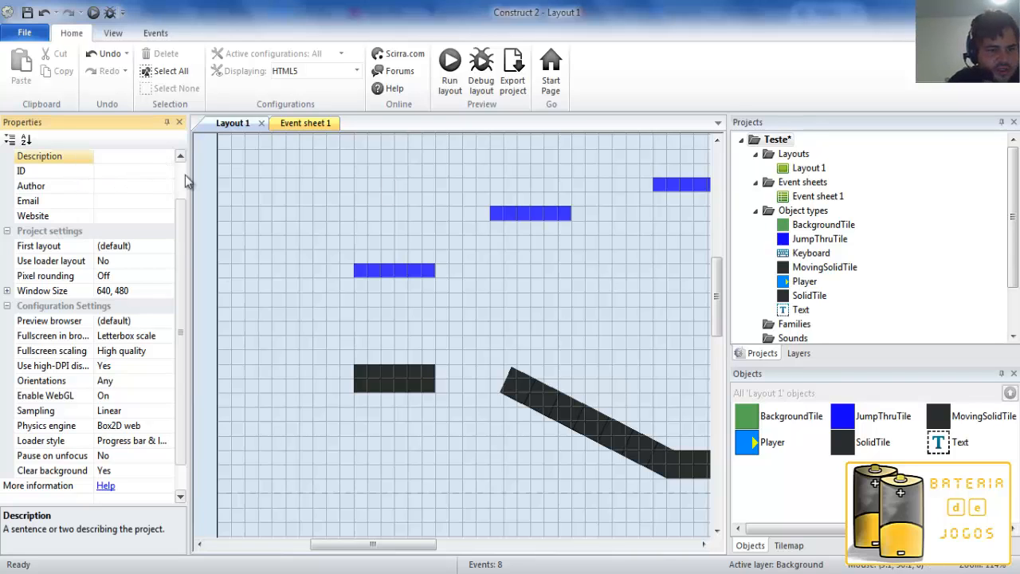
pyautogui.scroll(1, 179, 240)
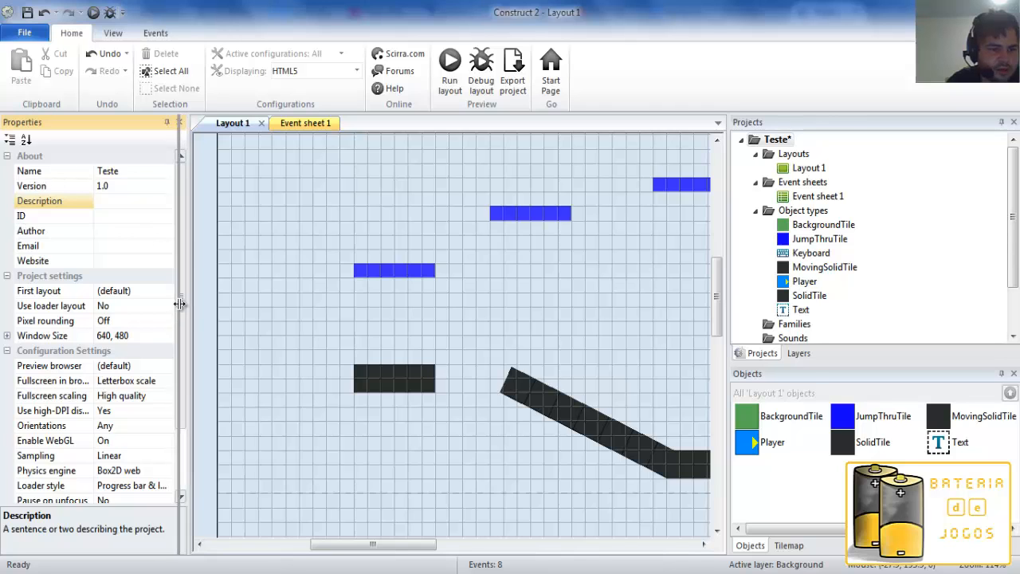
pyautogui.moveTo(185, 313); pyautogui.dragTo(194, 358)
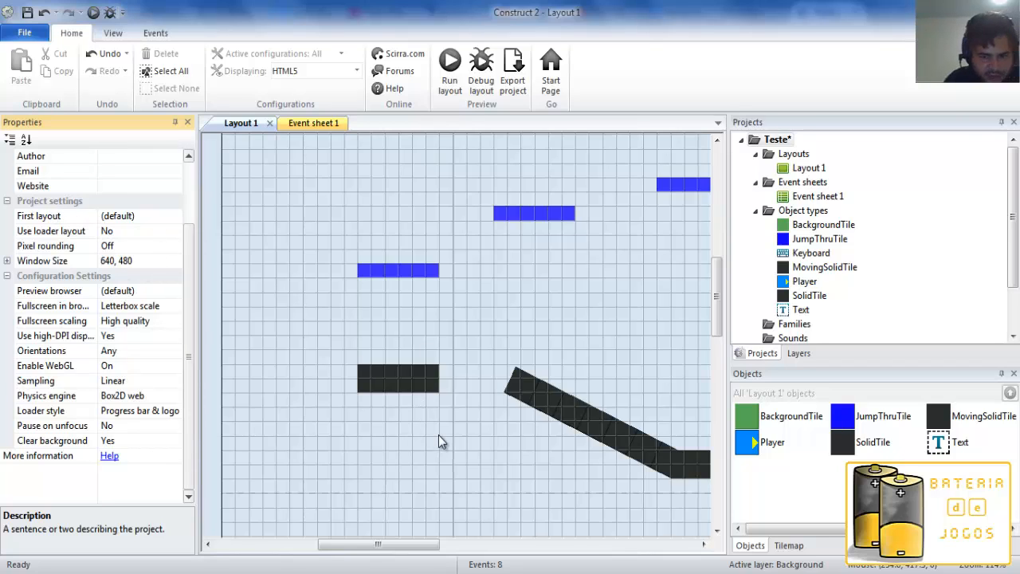
# Examine the layout's platforms and grid at different zoom levels.
pyautogui.keyDown('ctrl'); pyautogui.scroll(-4, 412, 410); pyautogui.keyUp('ctrl')
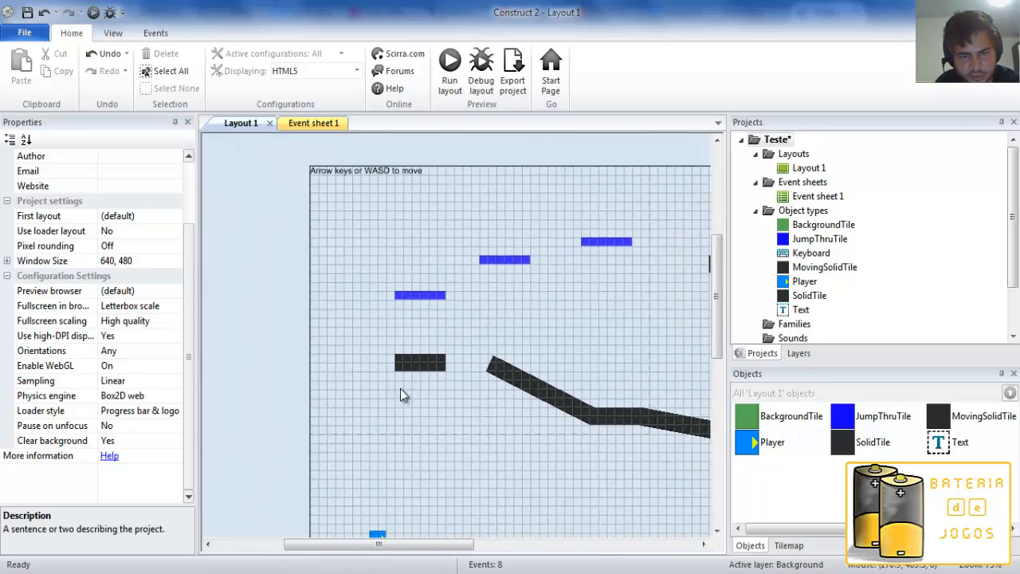
pyautogui.keyDown('ctrl'); pyautogui.scroll(3, 400, 389); pyautogui.keyUp('ctrl')
pyautogui.keyDown('ctrl'); pyautogui.scroll(-1, 315, 375); pyautogui.keyUp('ctrl')
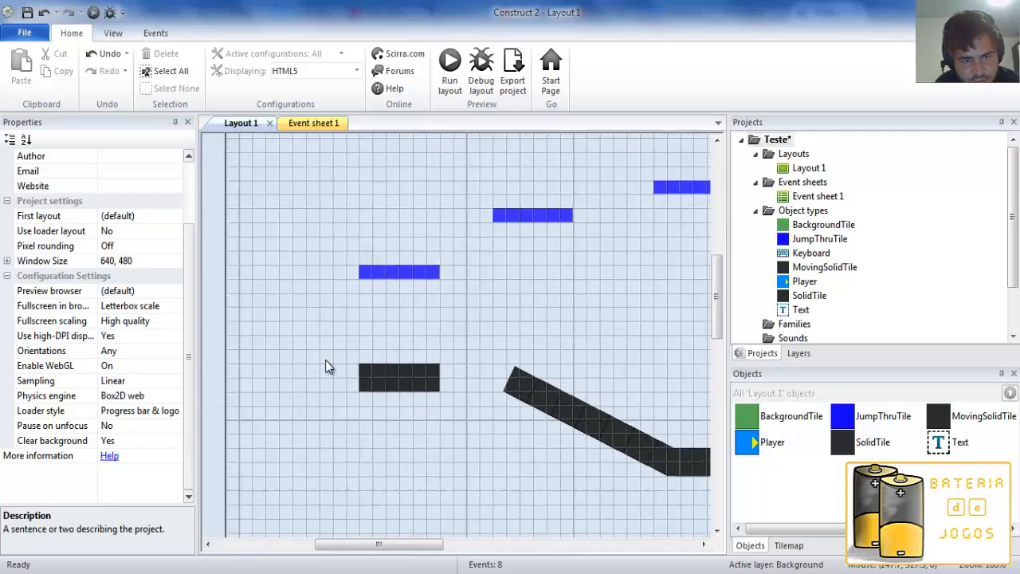
pyautogui.keyDown('ctrl'); pyautogui.scroll(-2, 325, 367); pyautogui.keyUp('ctrl')
pyautogui.moveTo(478, 353); pyautogui.dragTo(374, 264, button='middle')
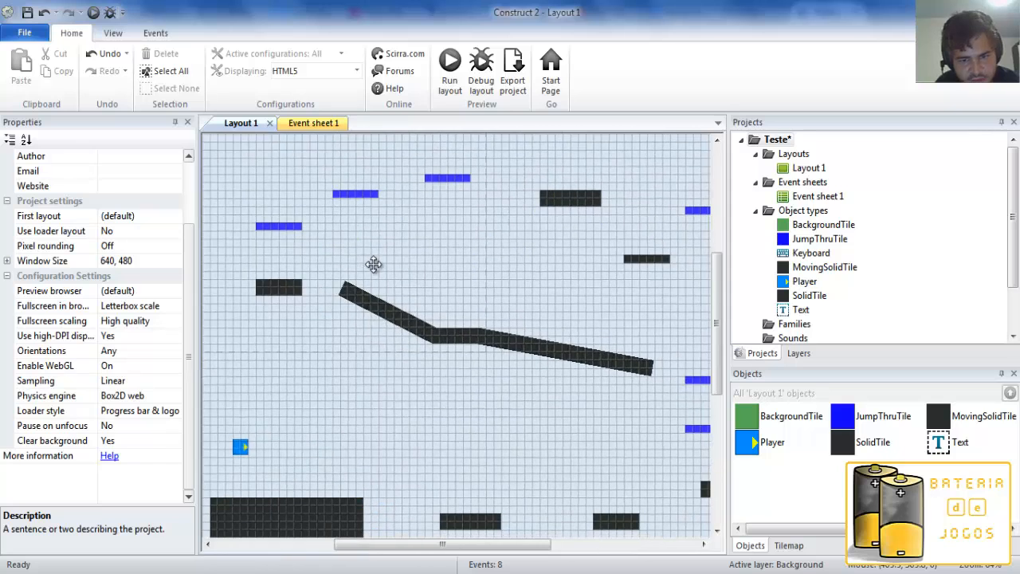
pyautogui.keyDown('ctrl'); pyautogui.scroll(4, 349, 368); pyautogui.keyUp('ctrl')
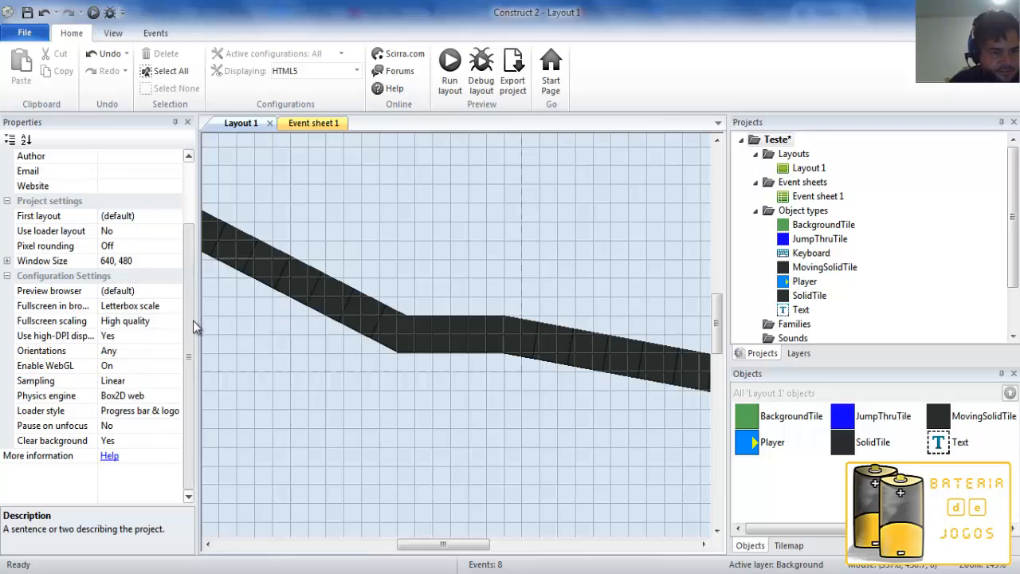
# Examine the available options for the project's Pixel rounding and Preview browser settings without changing them.
pyautogui.click(40, 248)
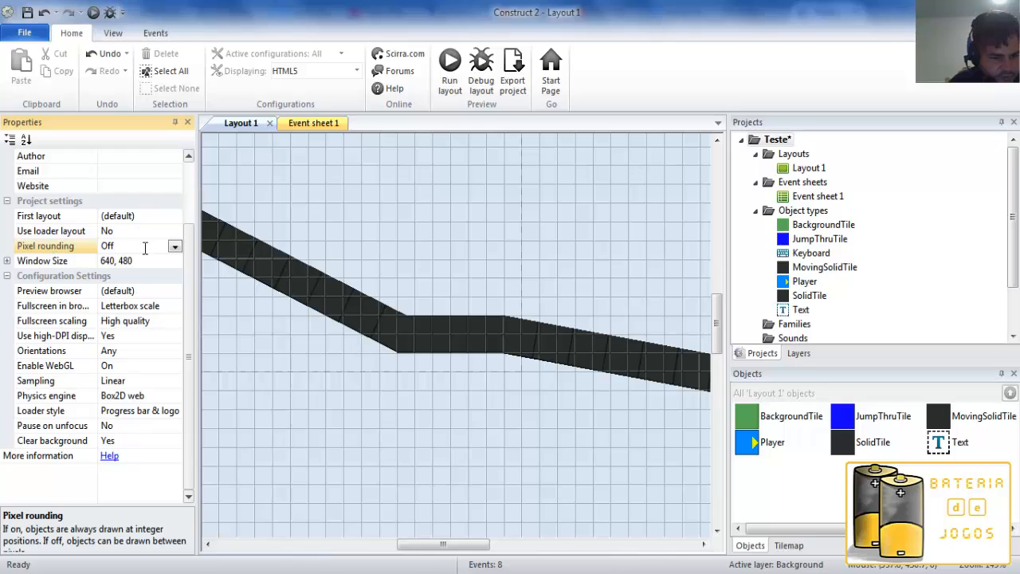
pyautogui.click(174, 247)
pyautogui.click(175, 246)
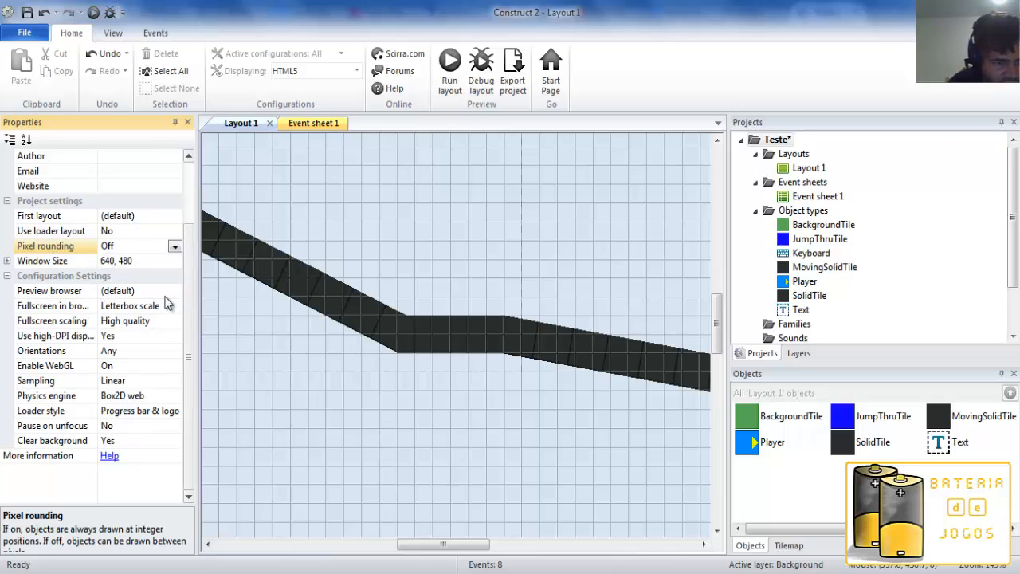
pyautogui.click(175, 292)
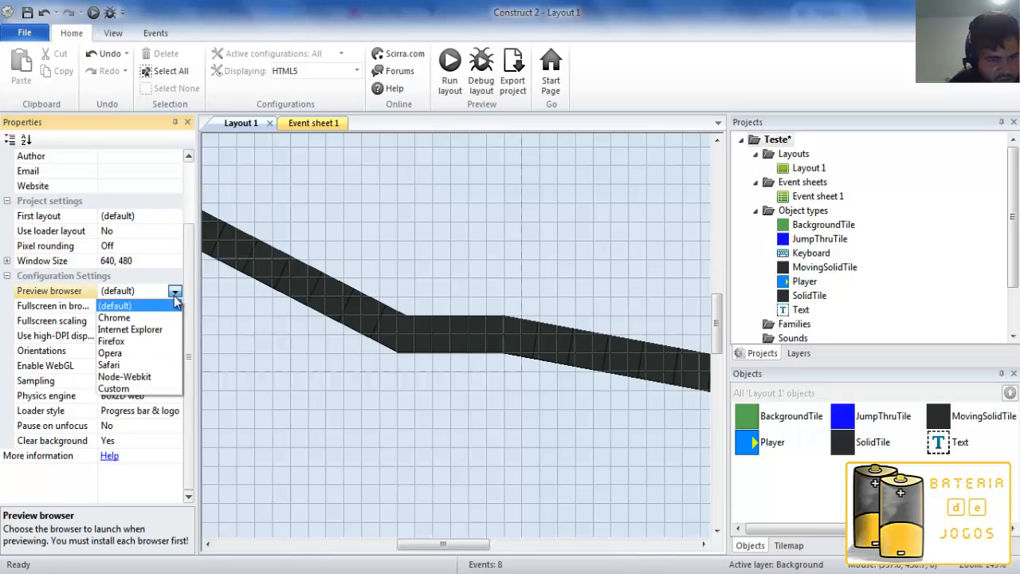
pyautogui.click(173, 295)
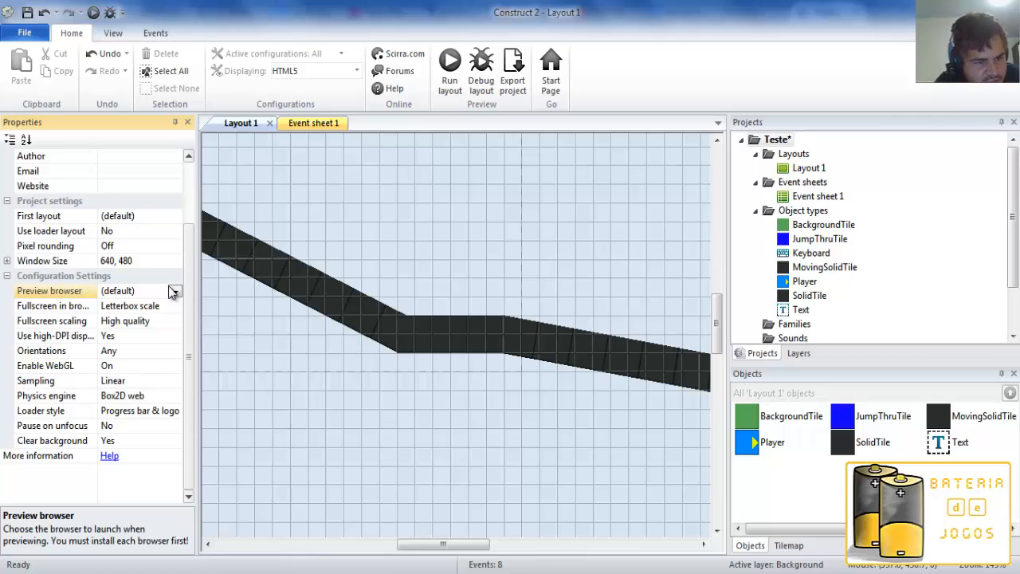
# Set the project's Sampling to Point, preview the layout, and set Sampling back to Linear.
pyautogui.click(175, 387)
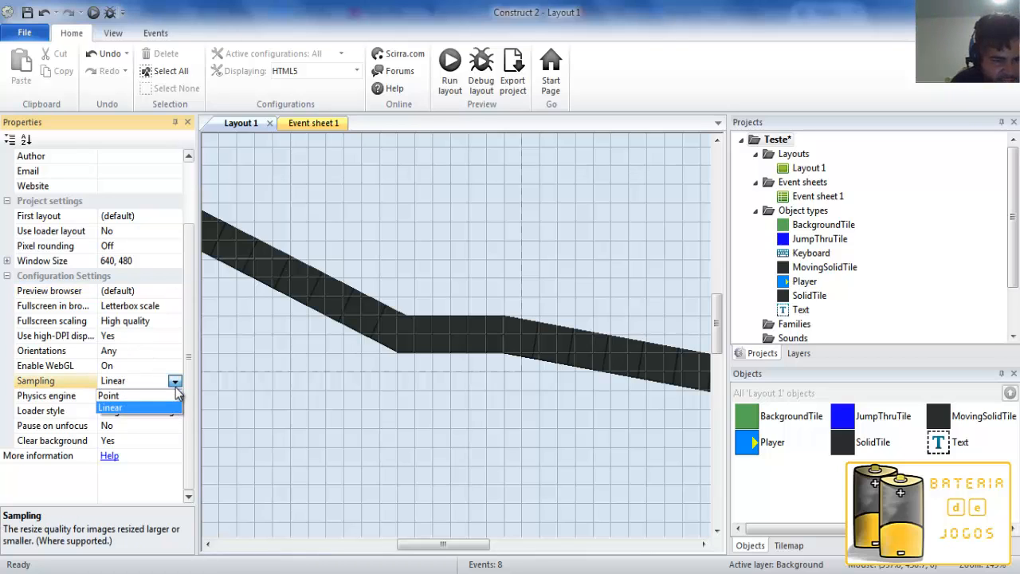
pyautogui.click(171, 395)
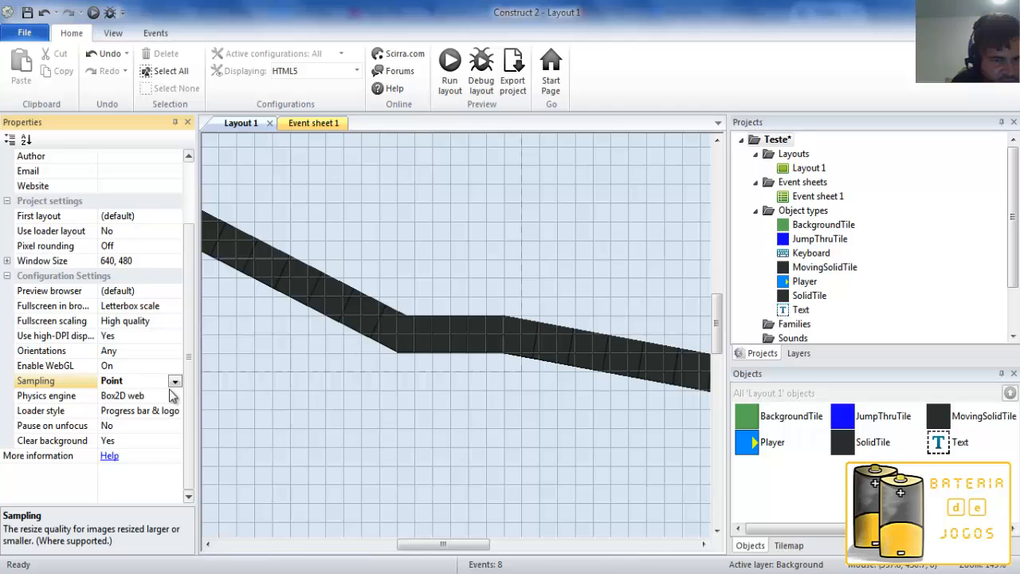
pyautogui.click(450, 65)
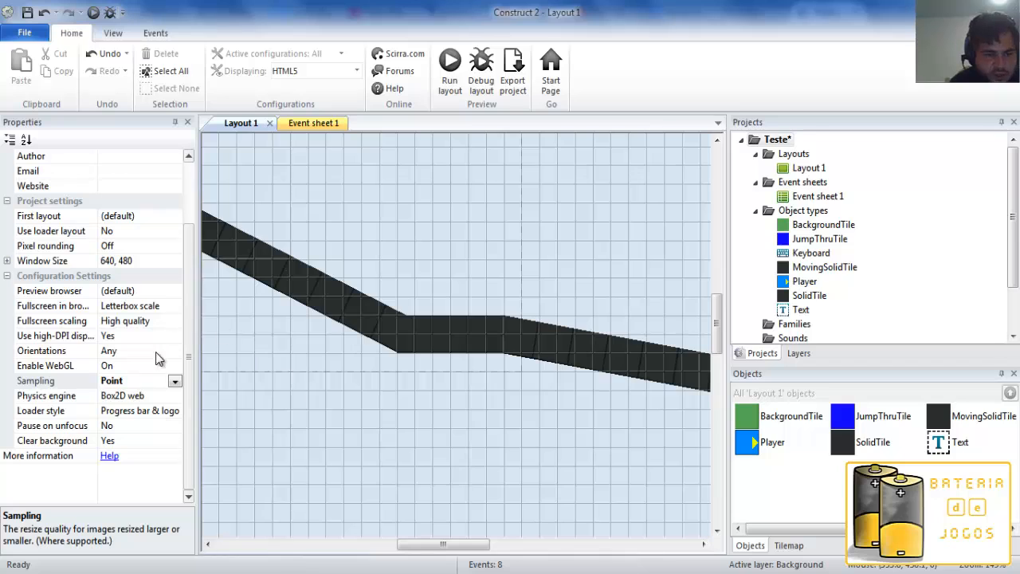
pyautogui.click(174, 381)
pyautogui.click(169, 408)
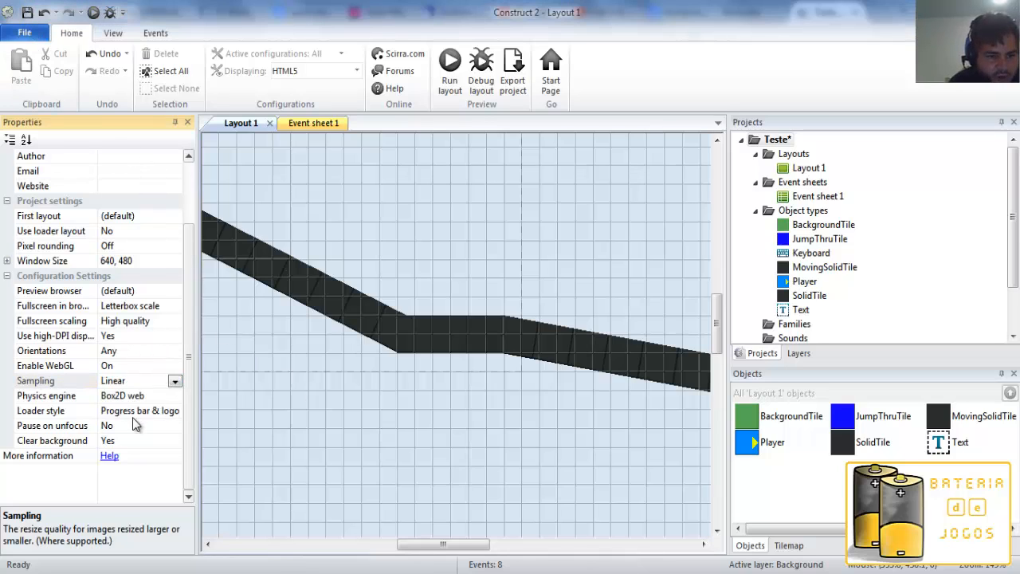
# Start saving the project as a Construct 2 compressed project (*.capx) and cancel.
pyautogui.hotkey('ctrl', 's')
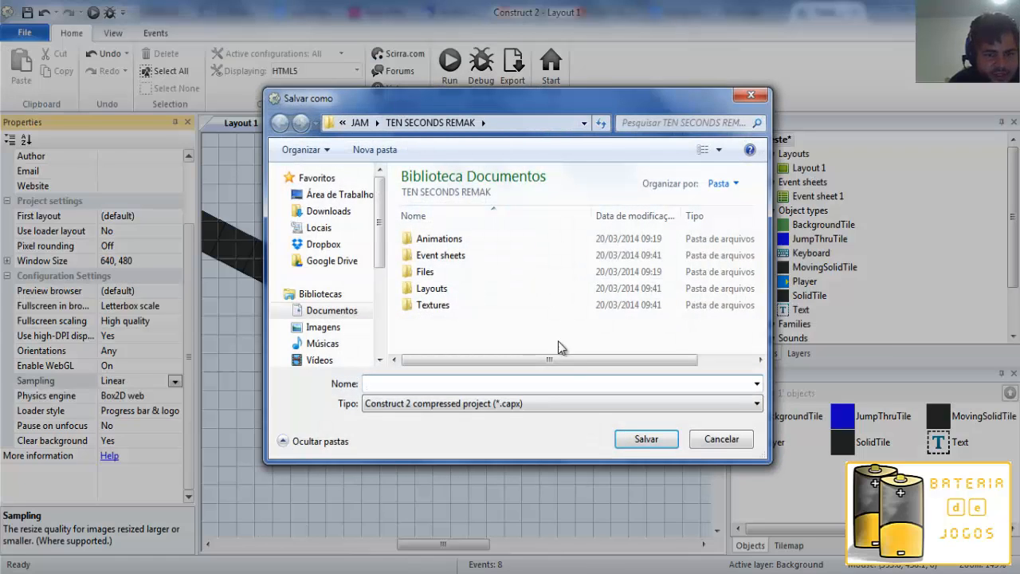
pyautogui.click(718, 438)
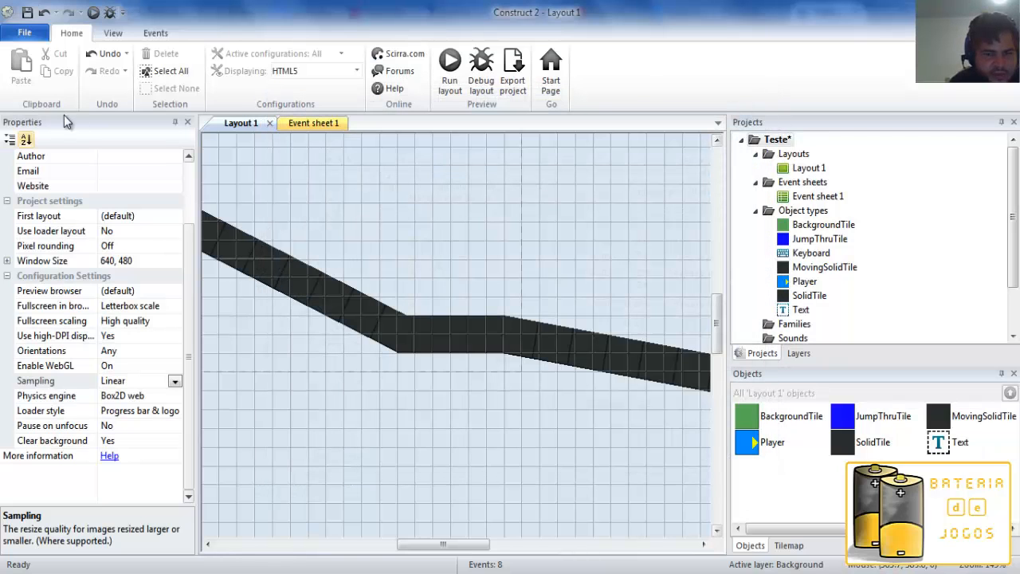
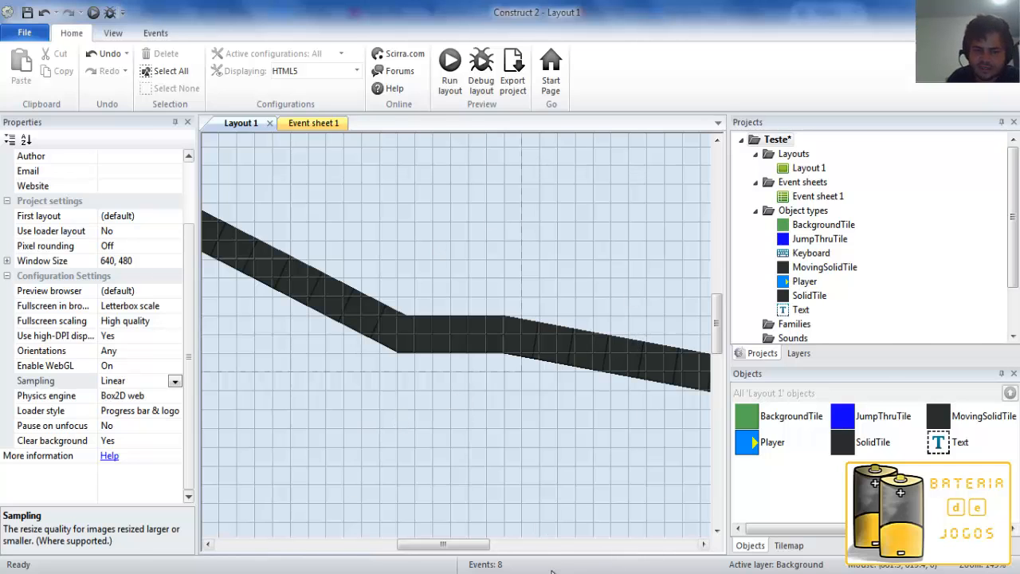
pyautogui.click(526, 573)
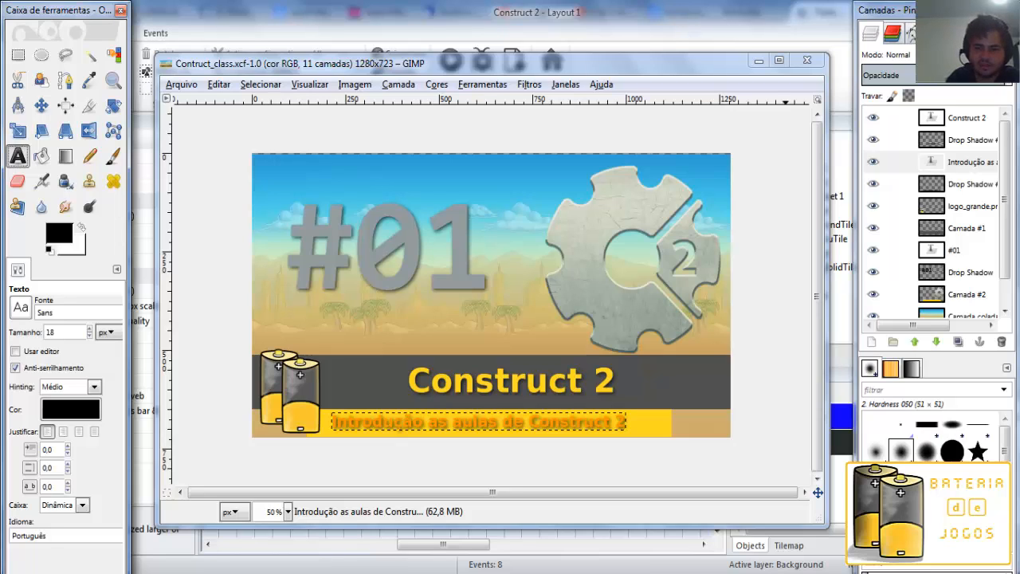
pyautogui.click(526, 573)
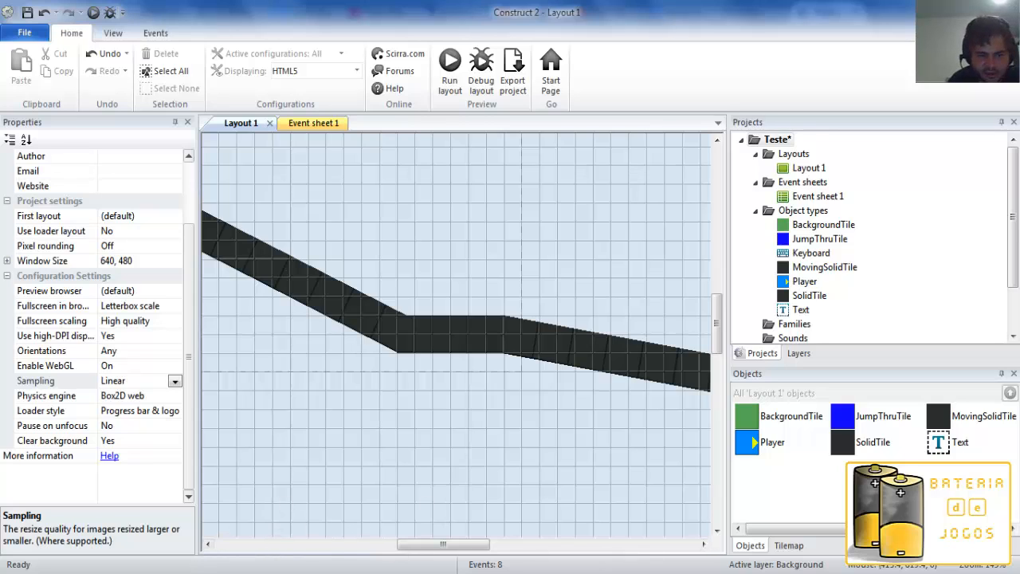
pyautogui.moveTo(270, 441)
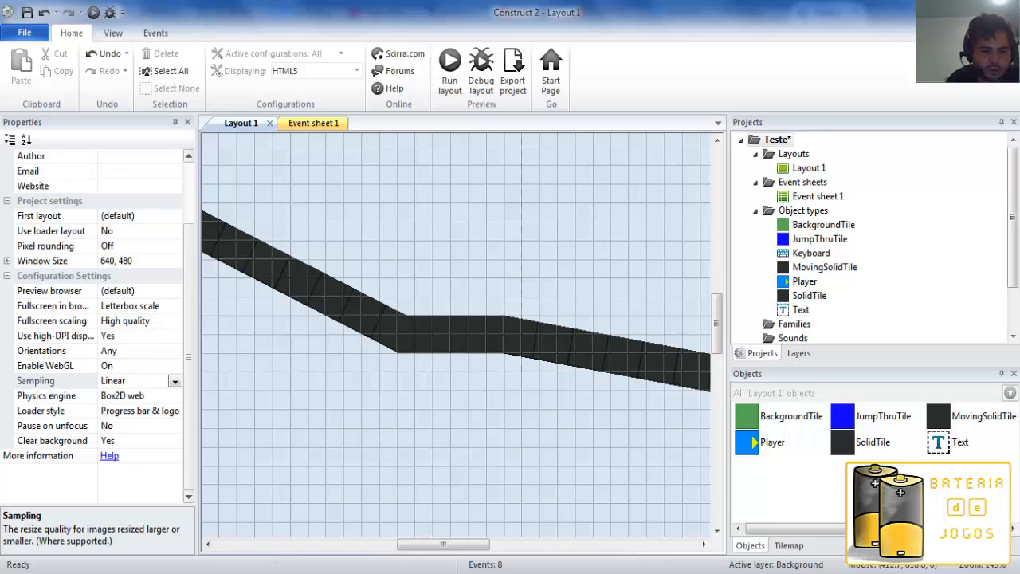
pyautogui.moveTo(205, 573)
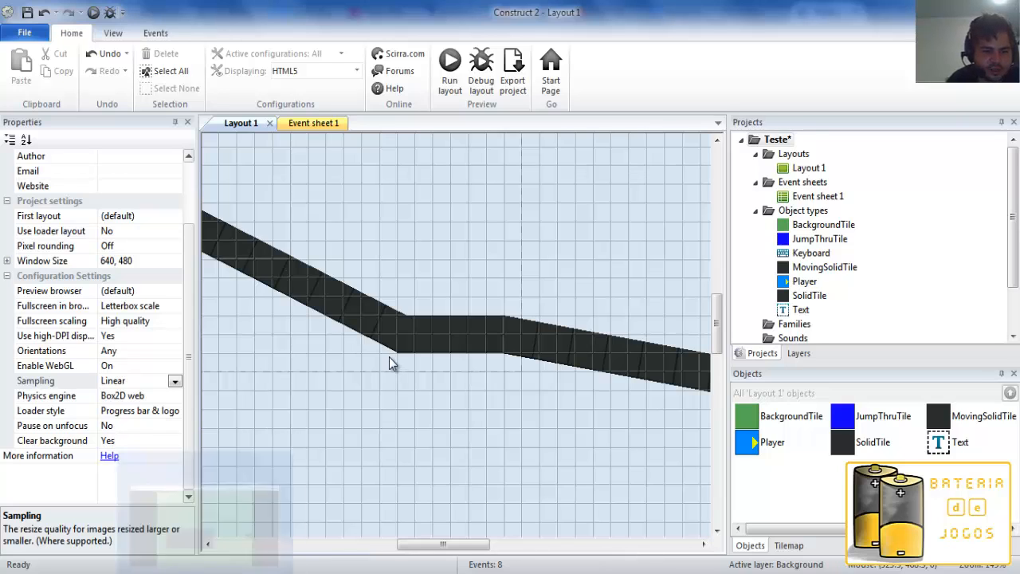
pyautogui.scroll(3, 188, 227)
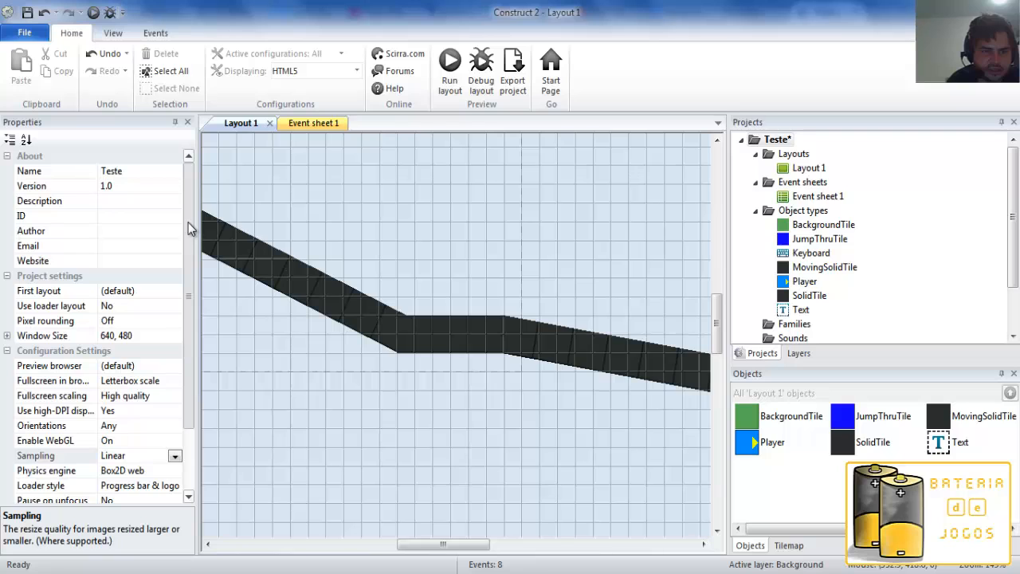
pyautogui.moveTo(188, 223); pyautogui.dragTo(188, 359)
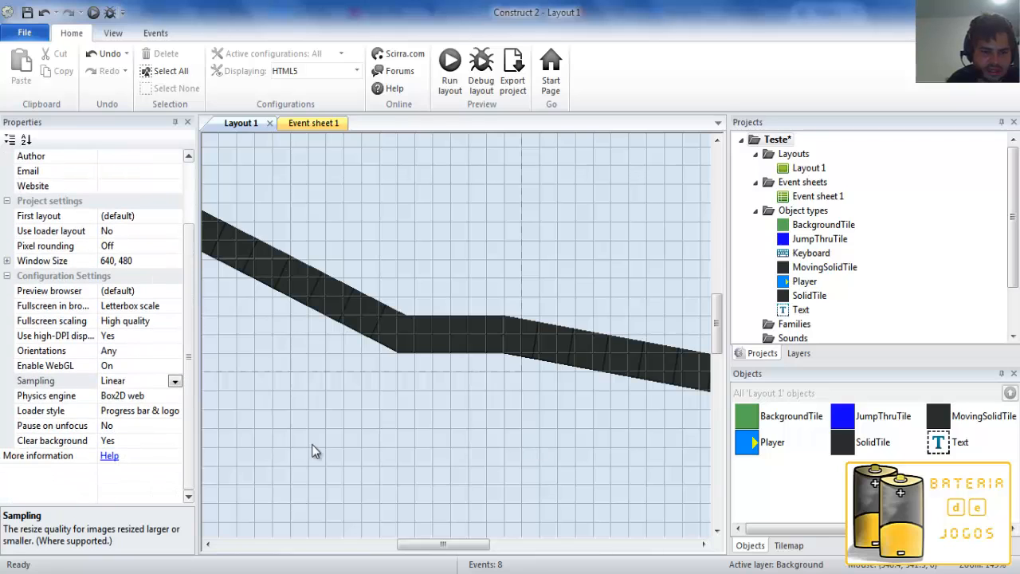
# Review the events in Event sheet 1 and return to a wider view of Layout 1.
pyautogui.click(319, 126)
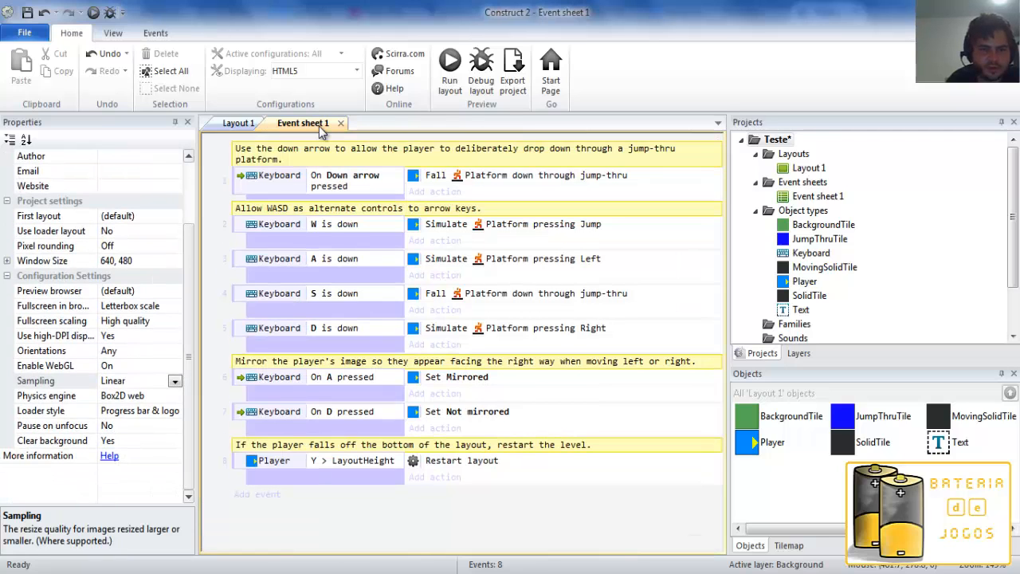
pyautogui.click(239, 124)
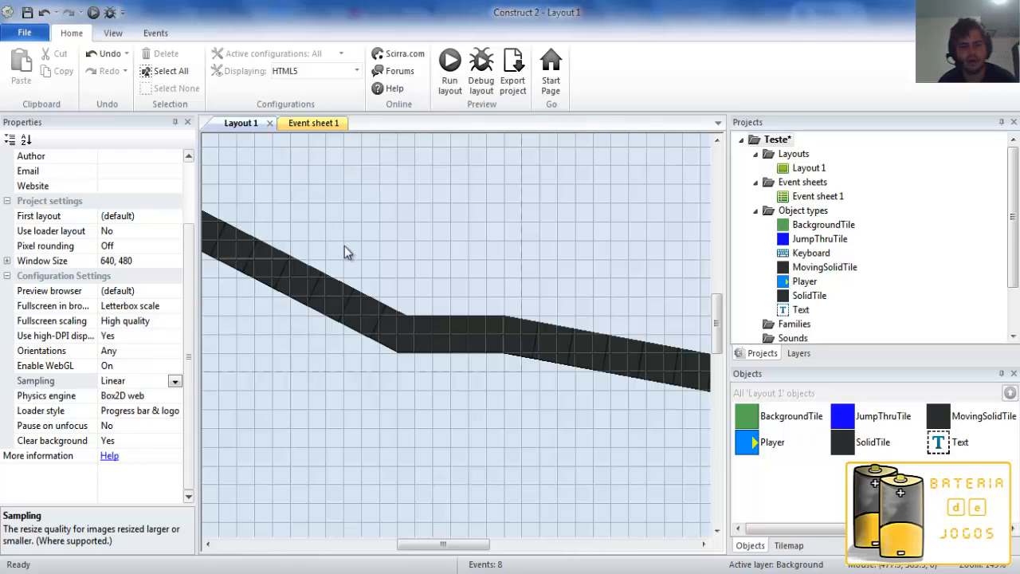
pyautogui.keyDown('ctrl'); pyautogui.scroll(-2, 347, 279); pyautogui.keyUp('ctrl')
pyautogui.keyDown('ctrl'); pyautogui.scroll(-3, 347, 279); pyautogui.keyUp('ctrl')
# Examine the layout's layers, the tilemap tools and the object list, inspecting the long sloped SolidTile platform's properties.
pyautogui.click(799, 353)
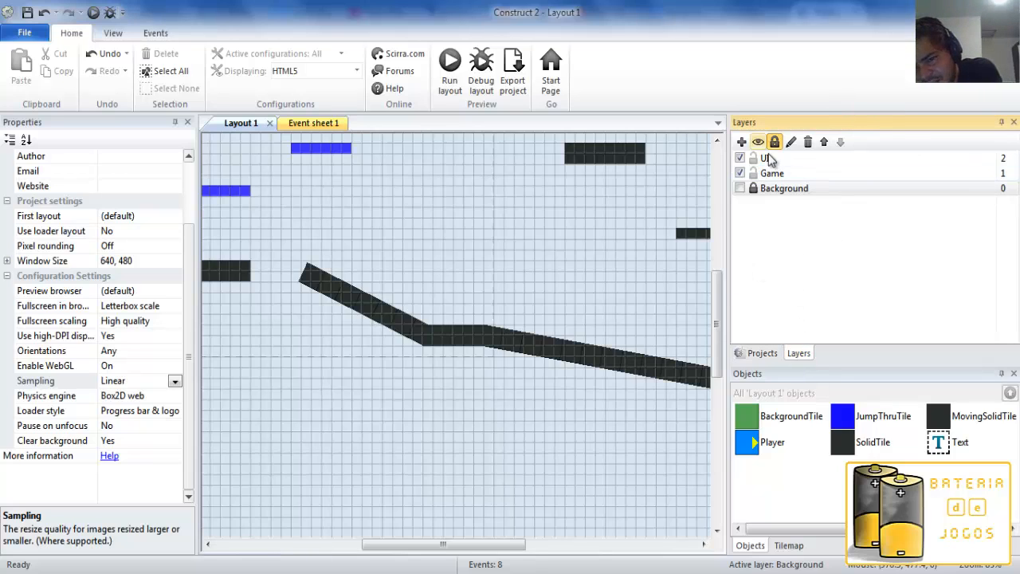
pyautogui.click(790, 545)
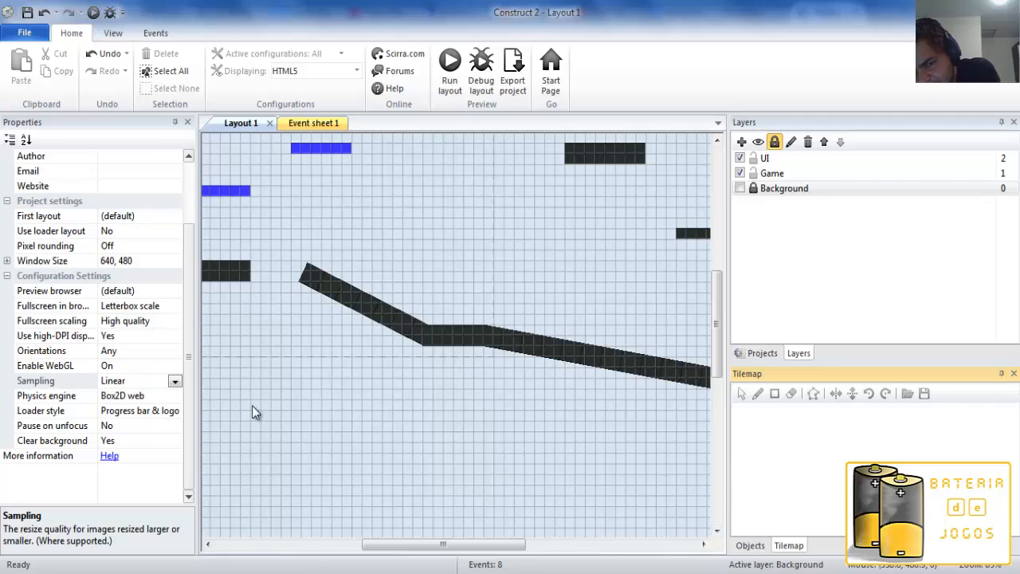
pyautogui.click(595, 359)
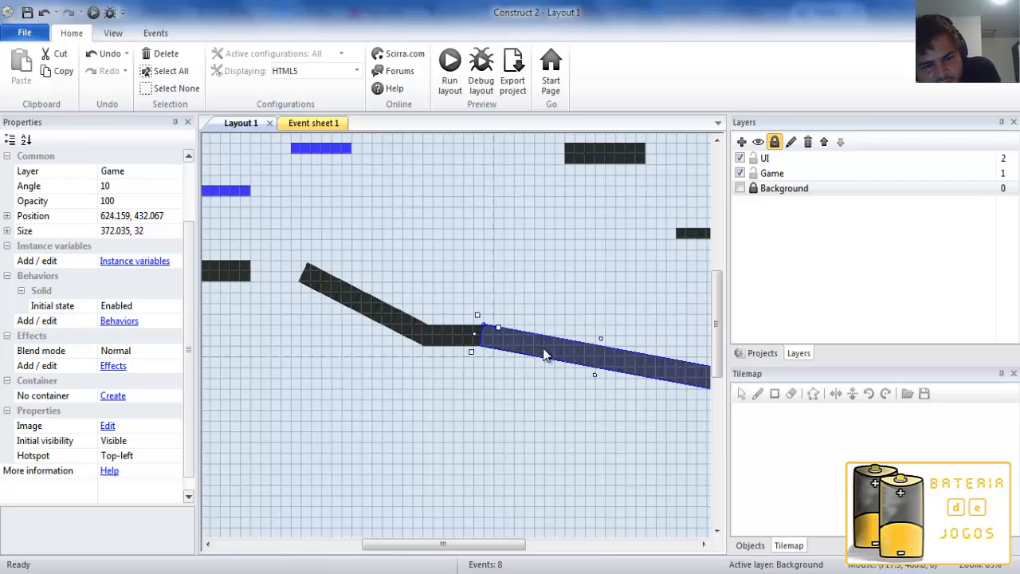
pyautogui.click(748, 546)
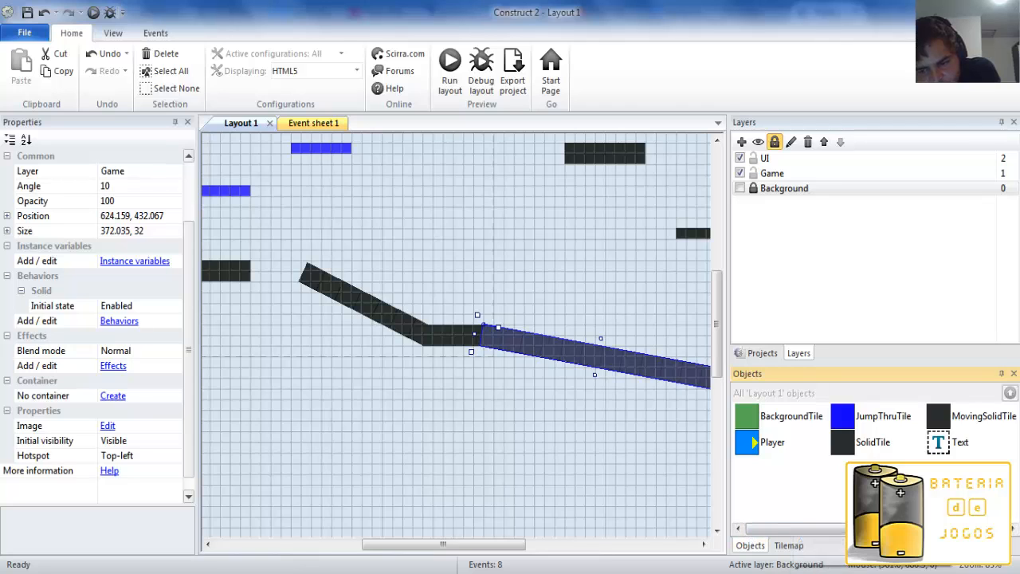
pyautogui.click(777, 191)
# Start inserting a new object type, look at the Tiled Background plugin, and cancel.
pyautogui.click(762, 353)
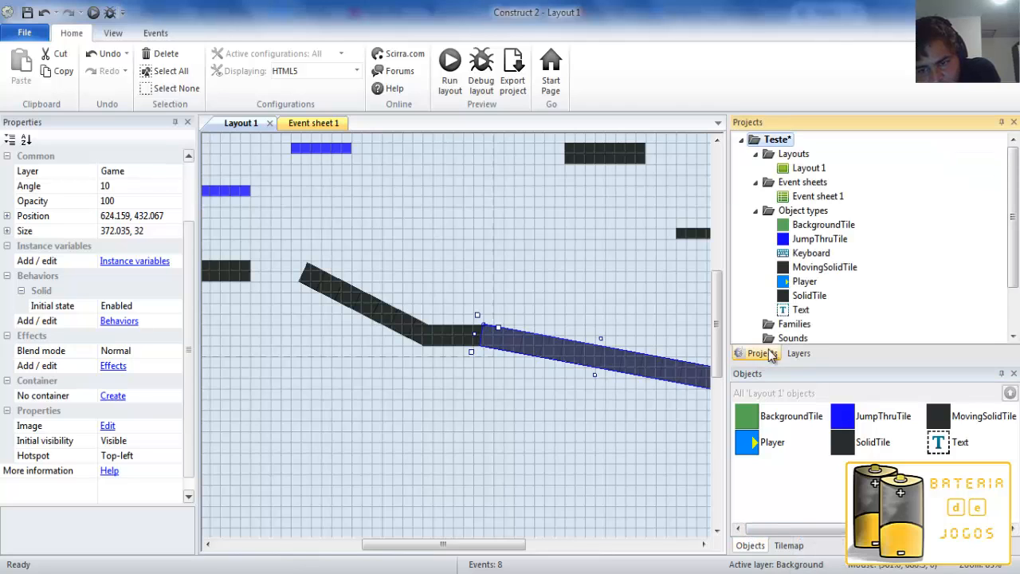
pyautogui.rightClick(829, 212)
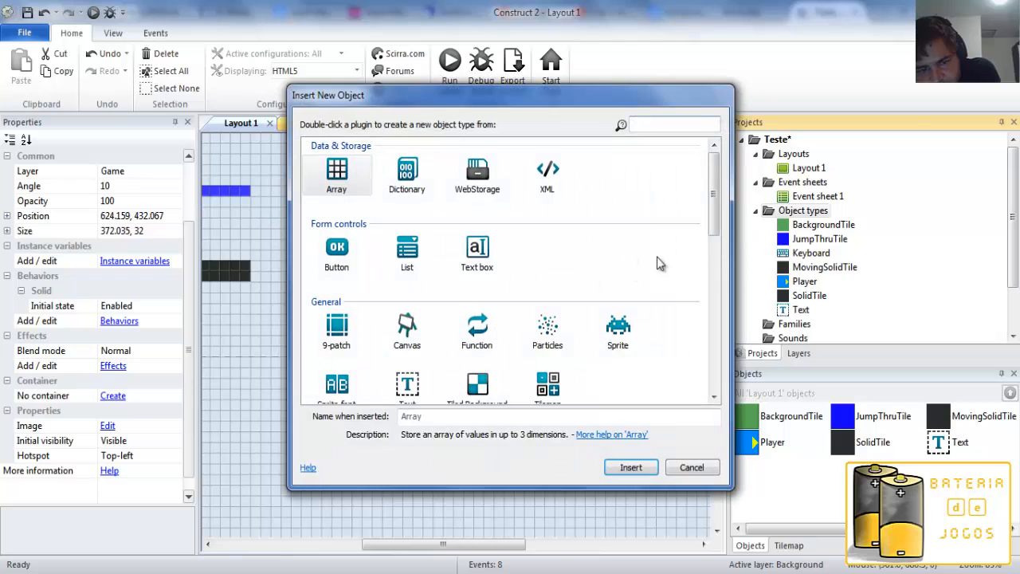
pyautogui.scroll(-3, 714, 231)
pyautogui.click(475, 288)
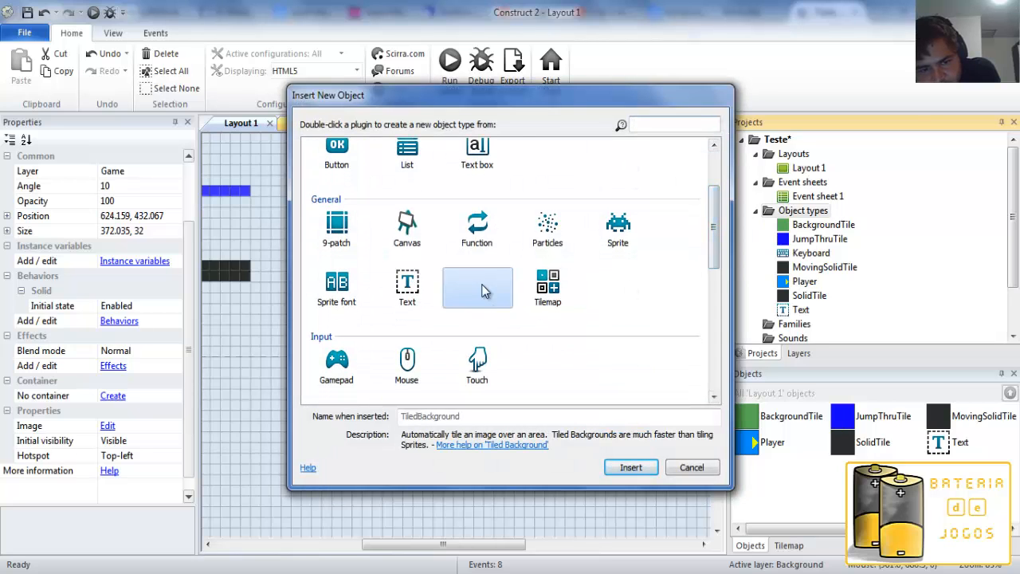
pyautogui.click(701, 468)
# Open the image of the long sloped SolidTile platform in the image editor and close it without changes.
pyautogui.click(583, 452)
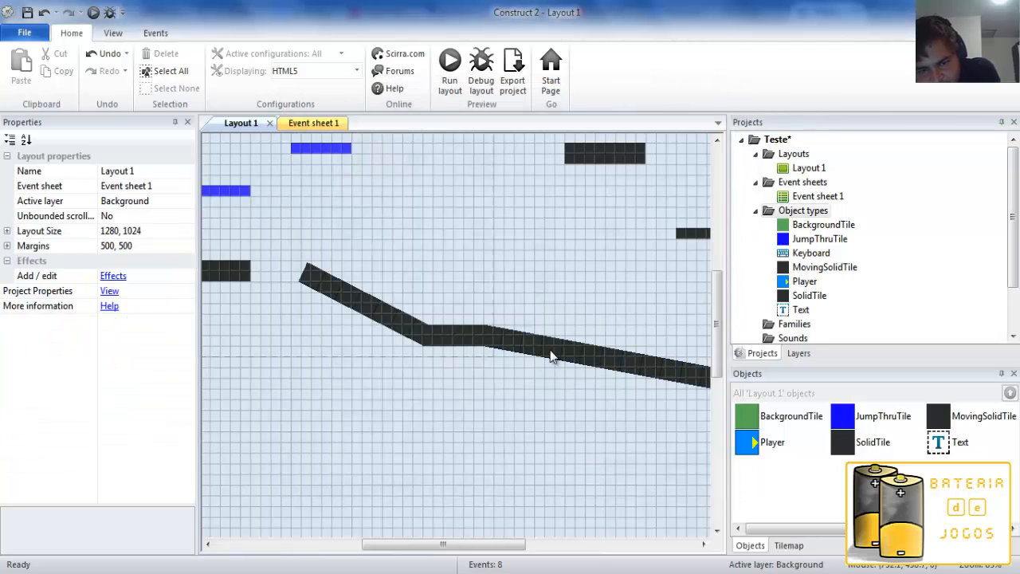
pyautogui.doubleClick(526, 339)
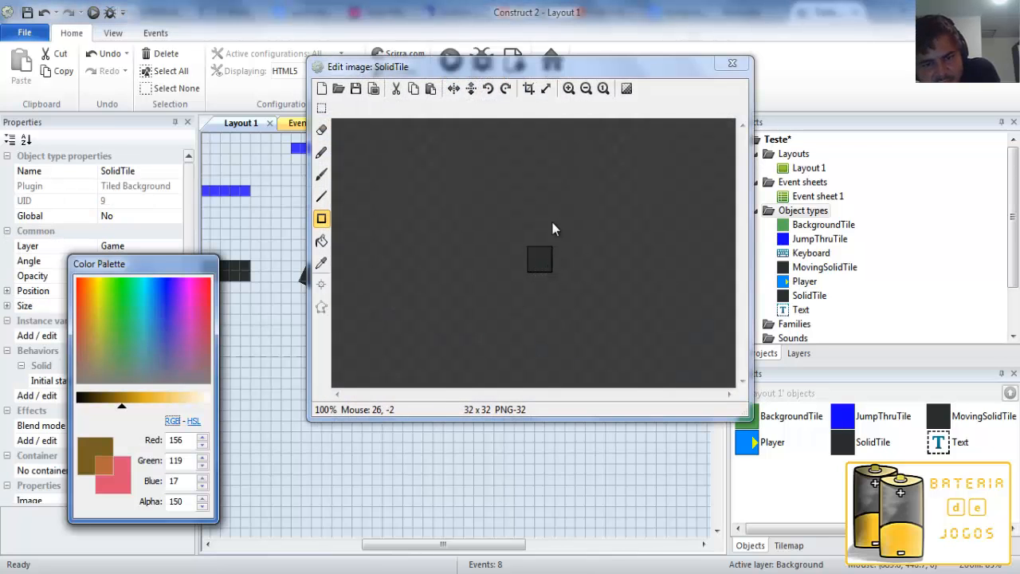
pyautogui.click(731, 63)
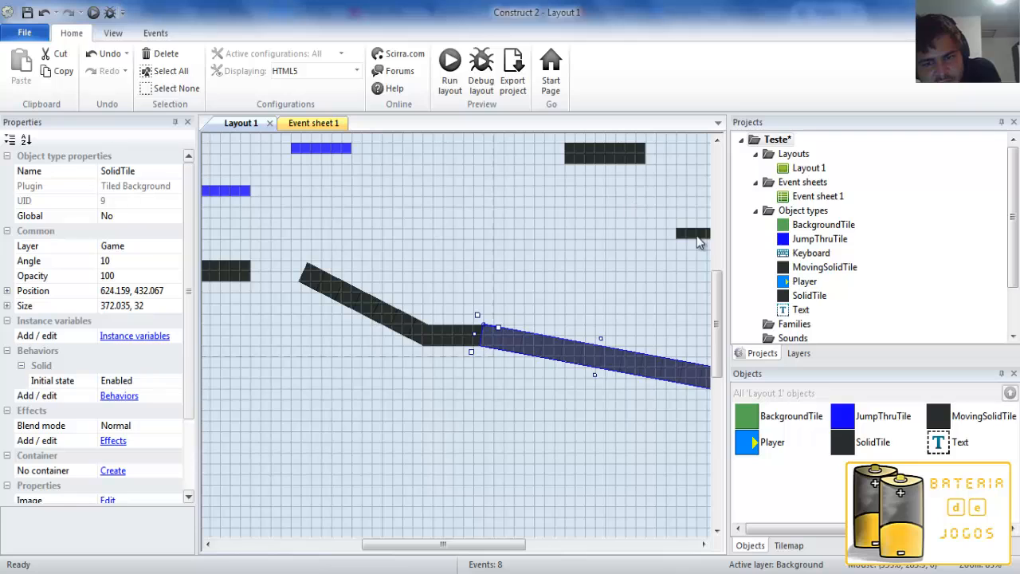
# Try moving and enlarging the MovingSolidTile platform to 432 by 80, and undo the resizing.
pyautogui.moveTo(694, 235)
pyautogui.mouseDown()
pyautogui.moveTo(410, 234)
pyautogui.moveTo(676, 237)
pyautogui.mouseUp()
pyautogui.moveTo(529, 247); pyautogui.dragTo(529, 290)
pyautogui.click(499, 216)
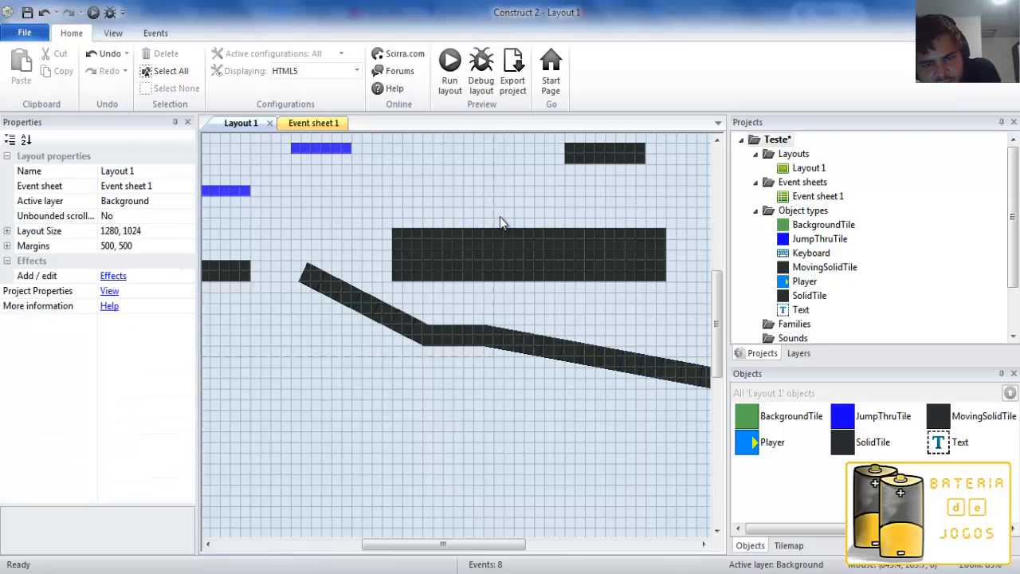
pyautogui.click(432, 250)
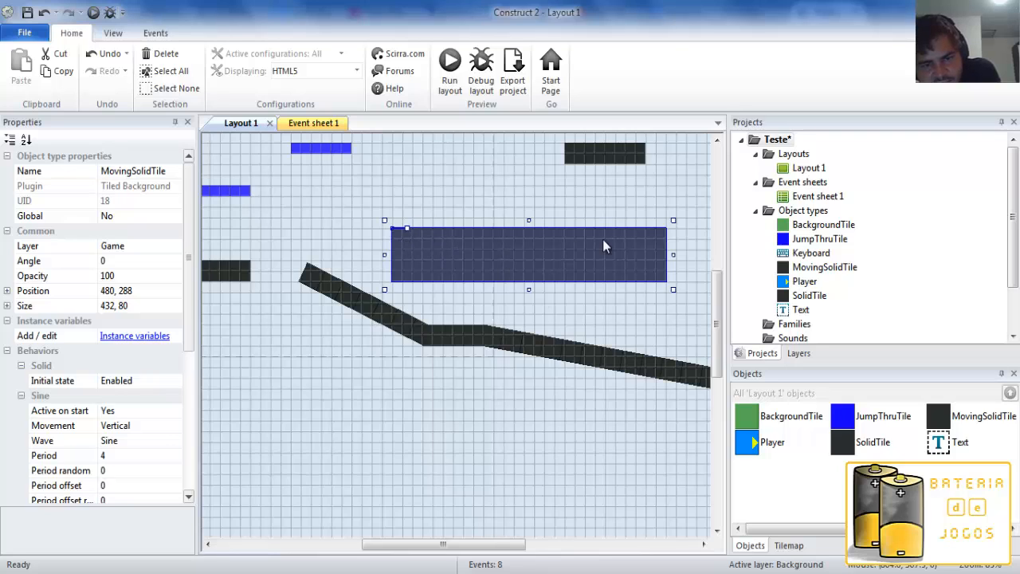
pyautogui.hotkey('ctrl', 'z')
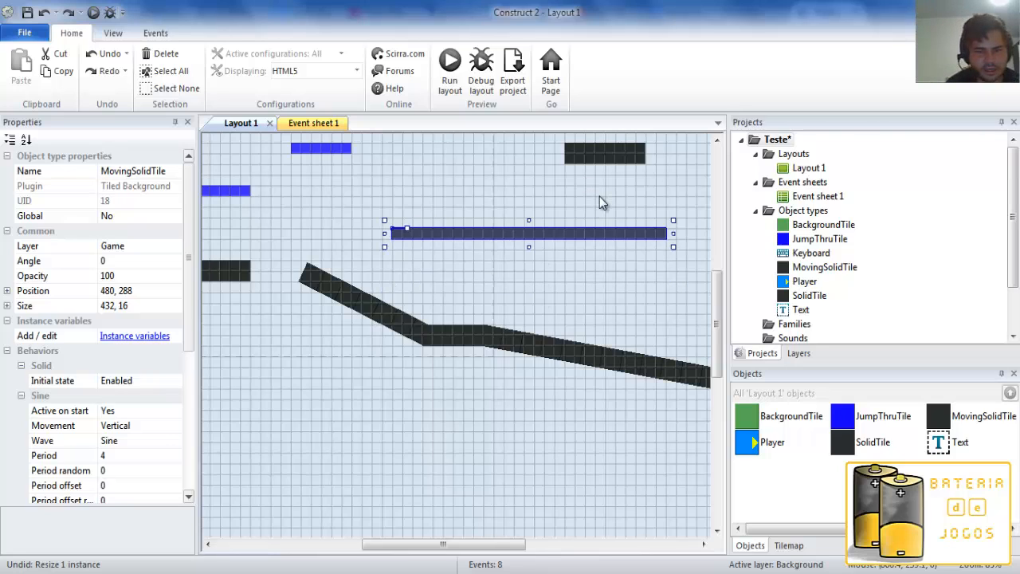
pyautogui.hotkey('ctrl', 'z')
# Move the MovingSolidTile platform to position 768, 272, below the upper solid platform.
pyautogui.moveTo(424, 237); pyautogui.dragTo(610, 233)
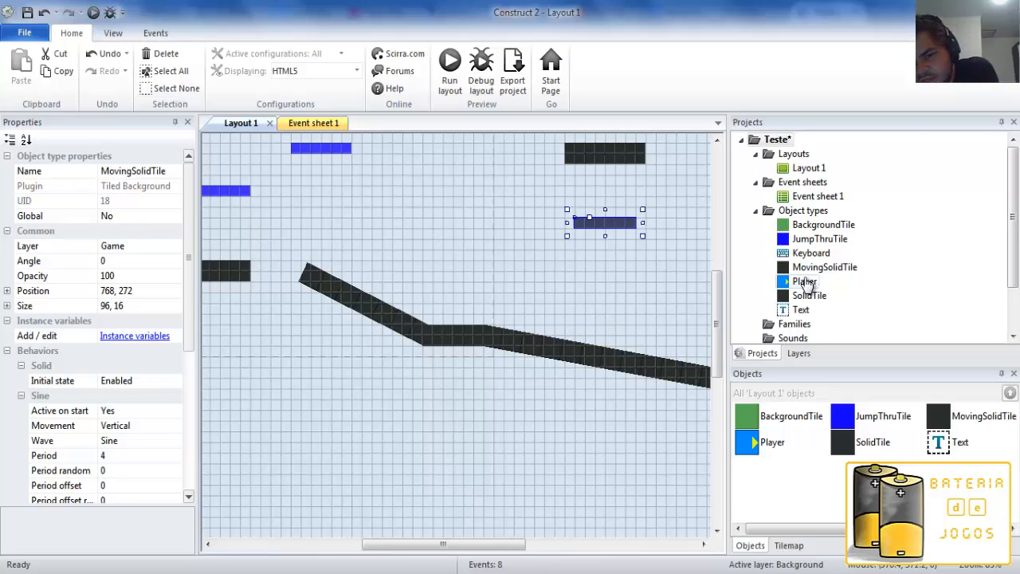
# Look over the remaining project folders, the tilemap tools and the layer list, and deselect the platform.
pyautogui.moveTo(1012, 253); pyautogui.dragTo(1012, 297)
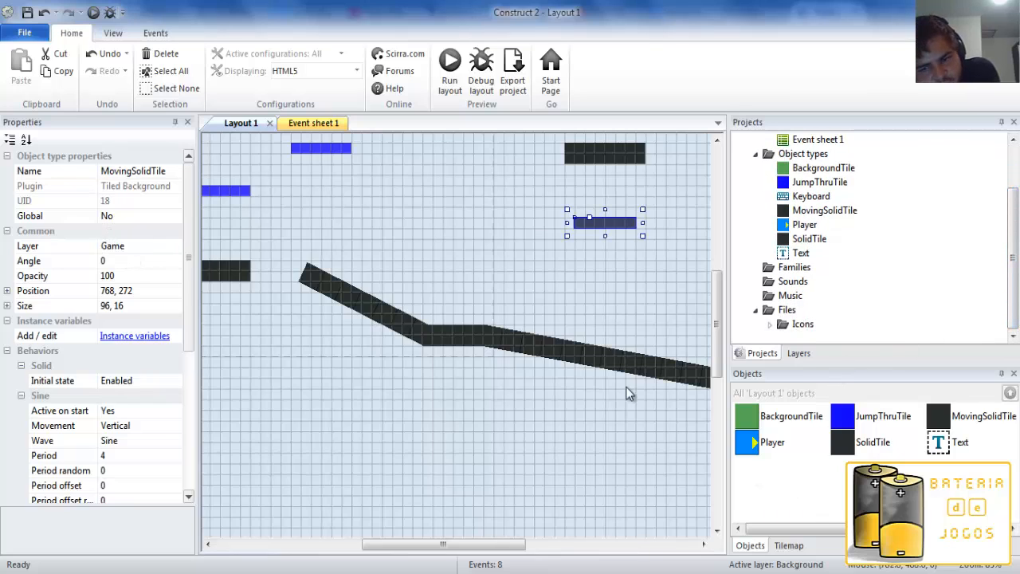
pyautogui.click(792, 546)
pyautogui.click(799, 354)
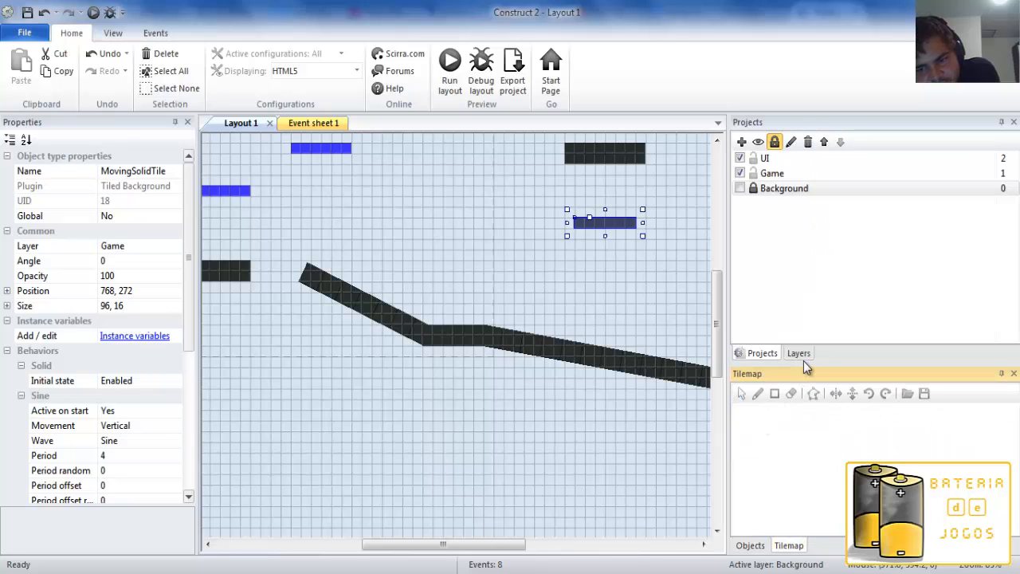
pyautogui.click(434, 404)
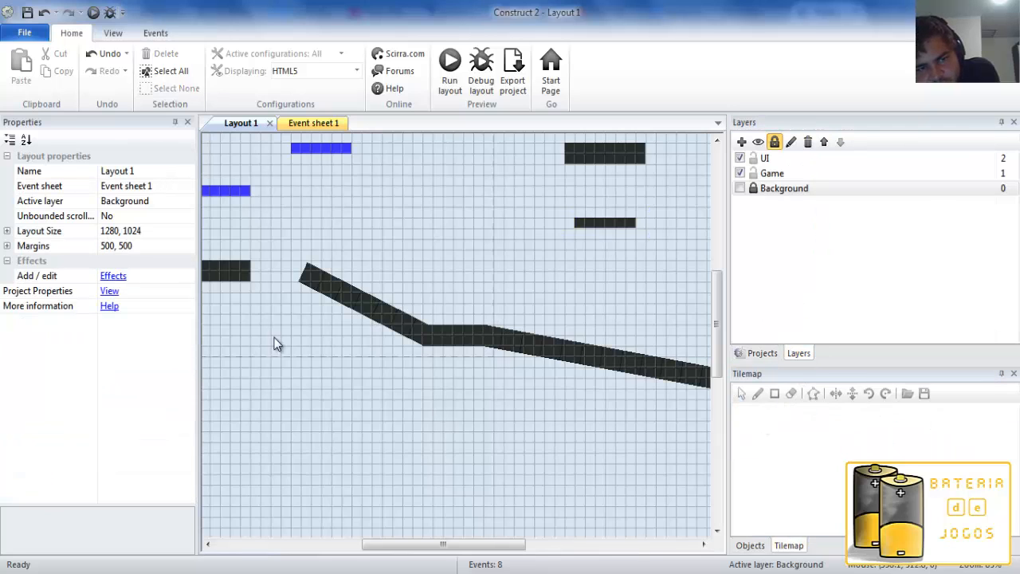
# Start adding an event in Event sheet 1, look through the System conditions, and go back to the object list.
pyautogui.click(302, 126)
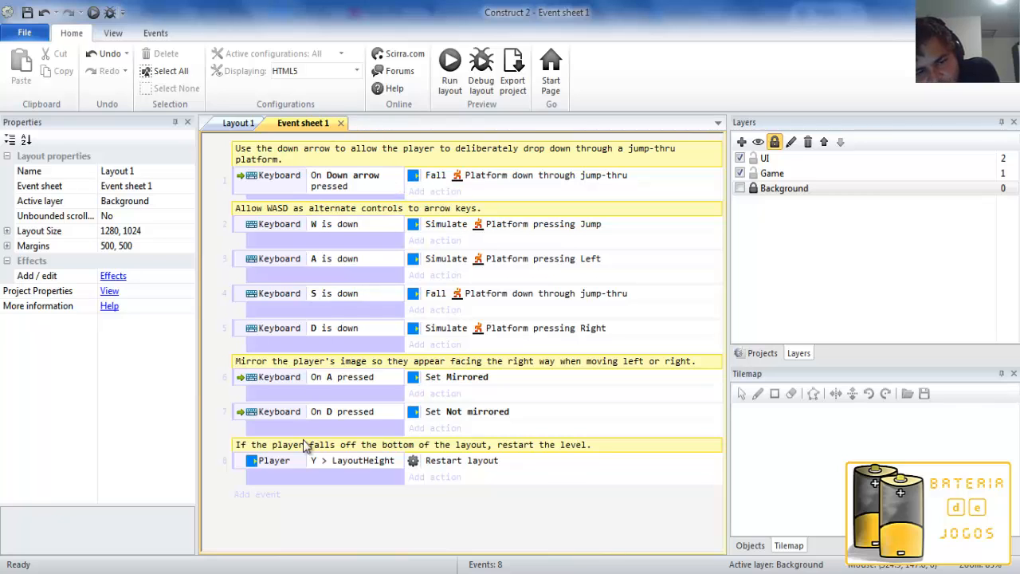
pyautogui.click(269, 495)
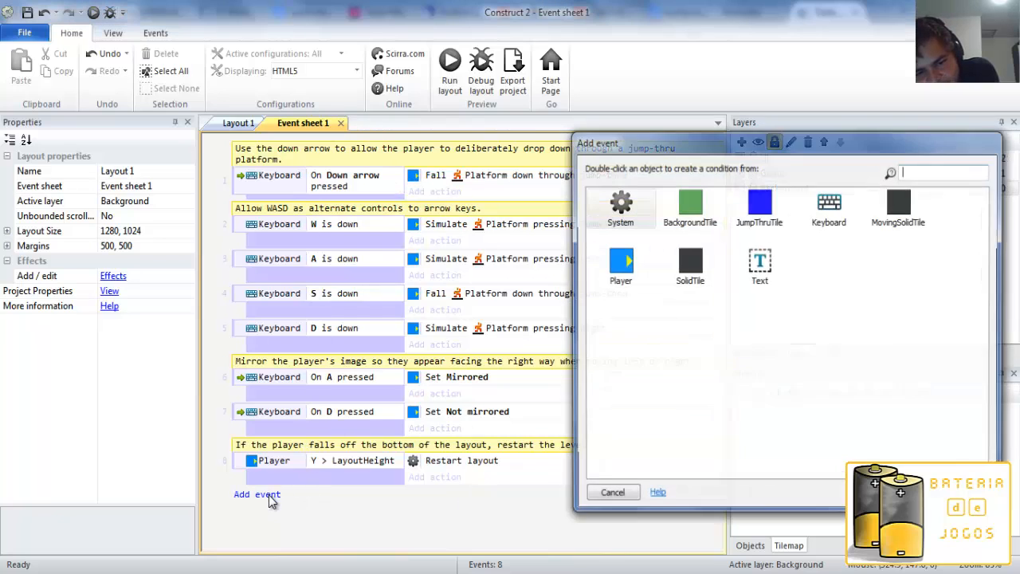
pyautogui.doubleClick(607, 214)
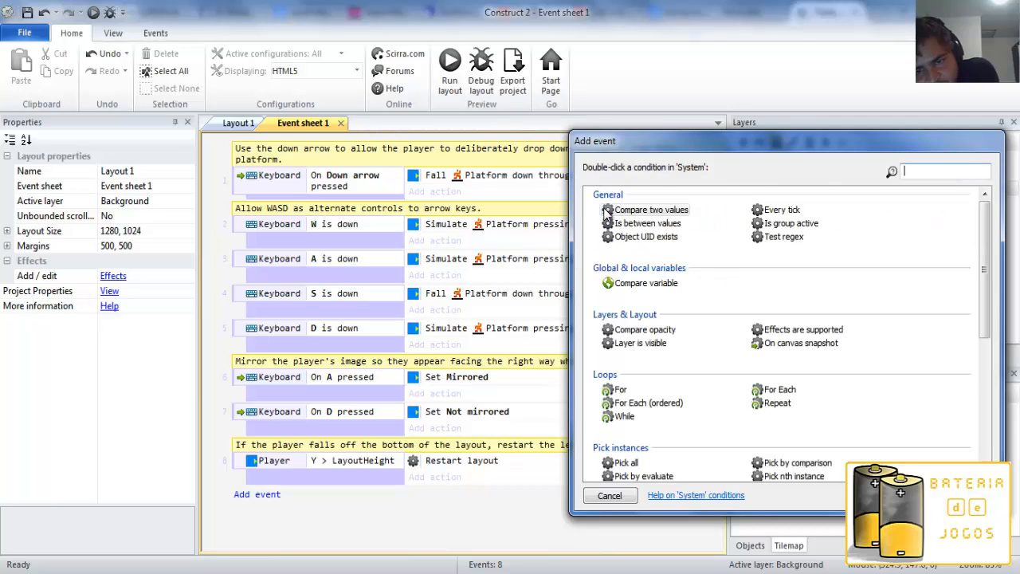
pyautogui.moveTo(985, 297); pyautogui.dragTo(956, 275)
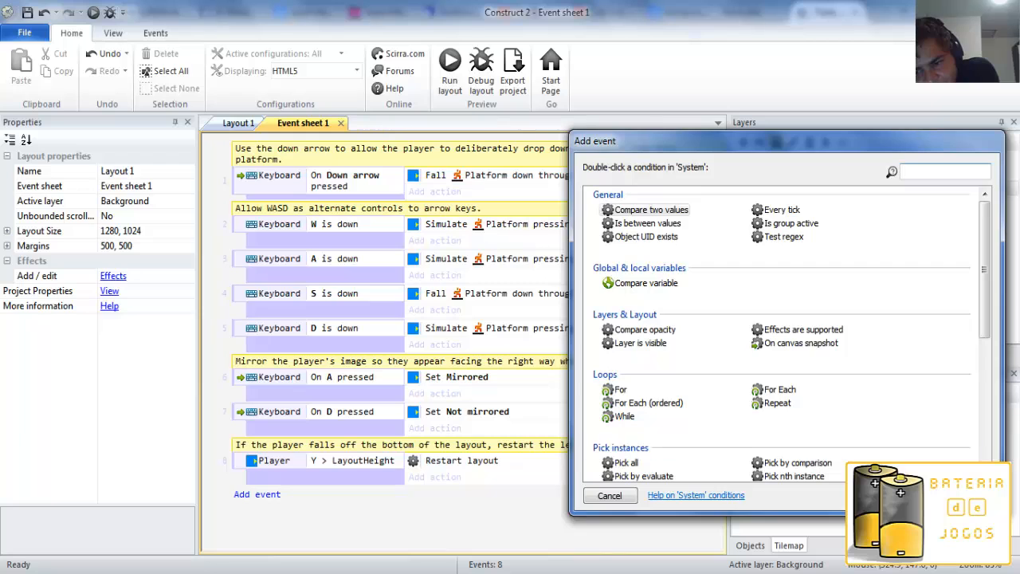
pyautogui.click(907, 495)
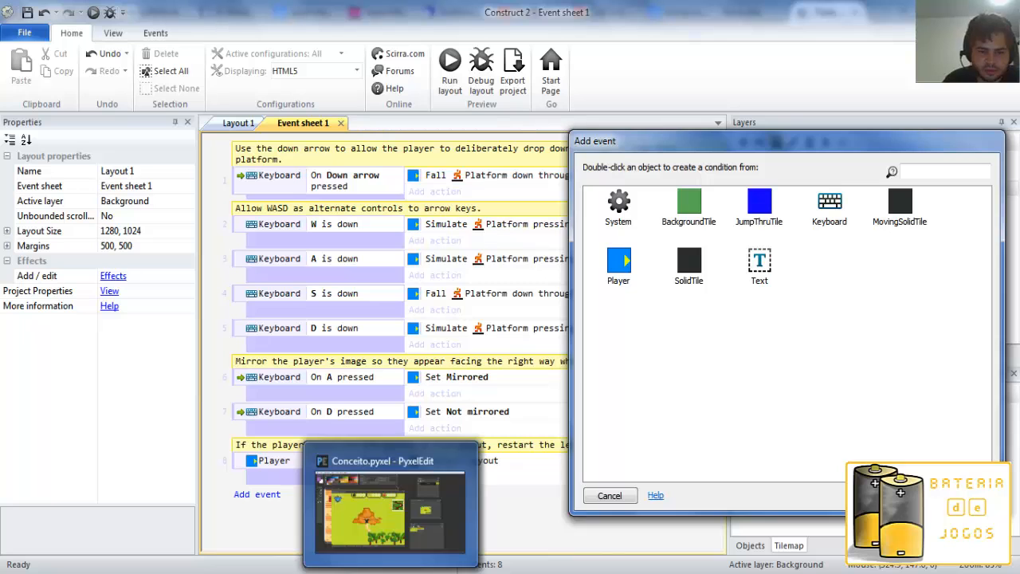
# Switch to PyxelEdit and examine the Conceito.pyxel and Concept.pyxel artwork, moving the Conceito.pyxel window and the tileset aside.
pyautogui.click(391, 572)
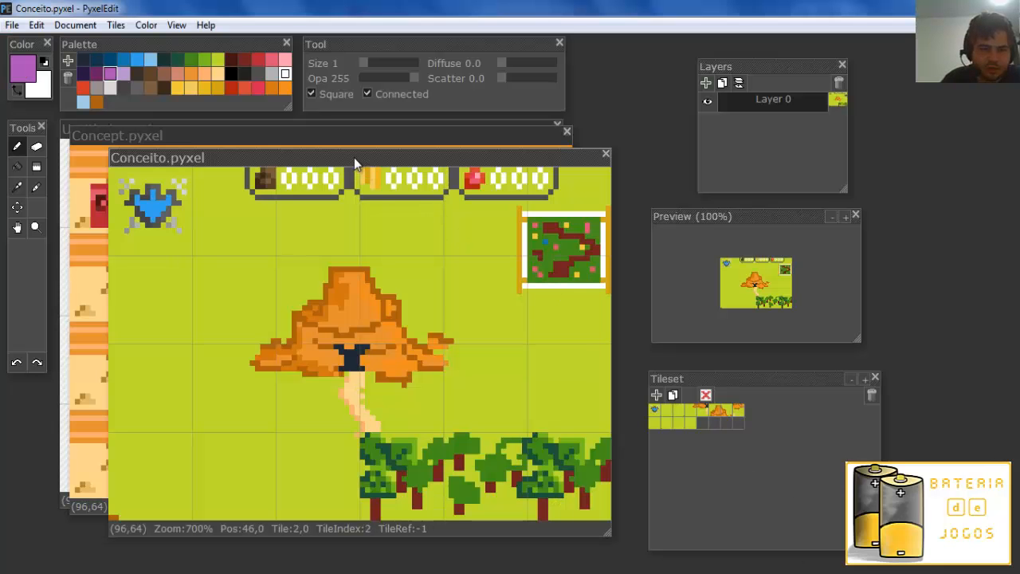
pyautogui.moveTo(352, 157); pyautogui.dragTo(391, 181)
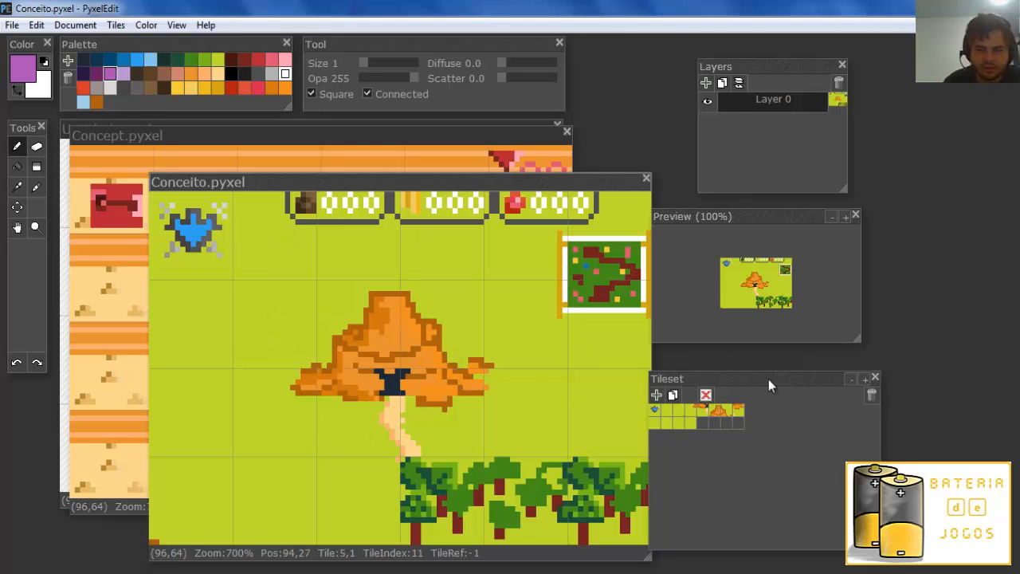
pyautogui.moveTo(734, 381); pyautogui.dragTo(771, 369)
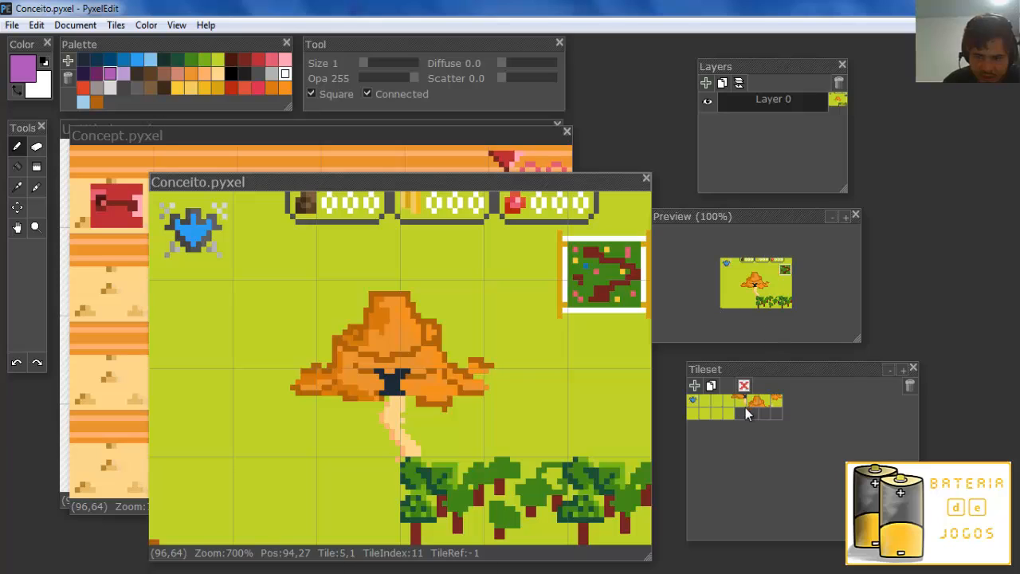
pyautogui.click(259, 139)
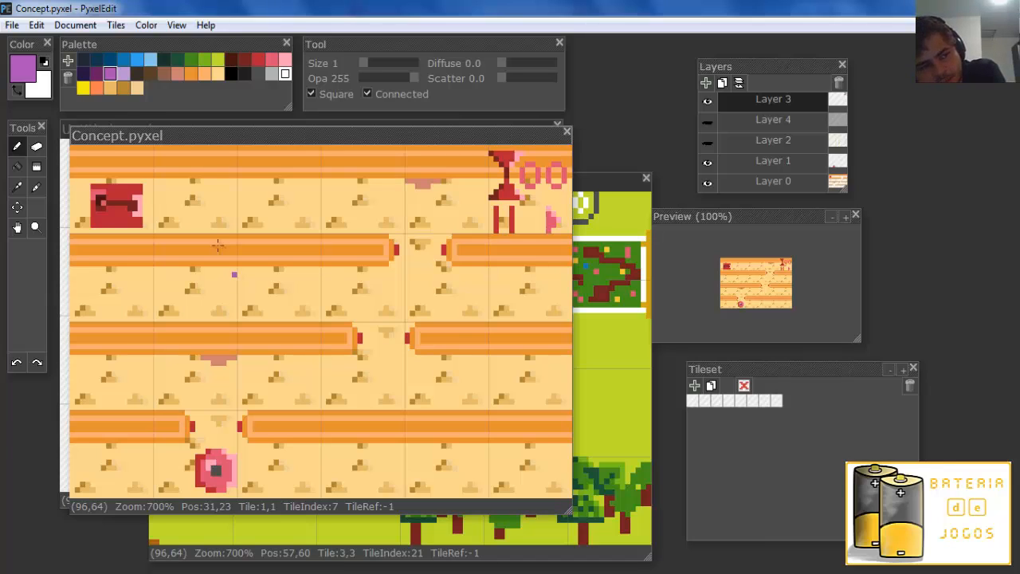
pyautogui.click(260, 285)
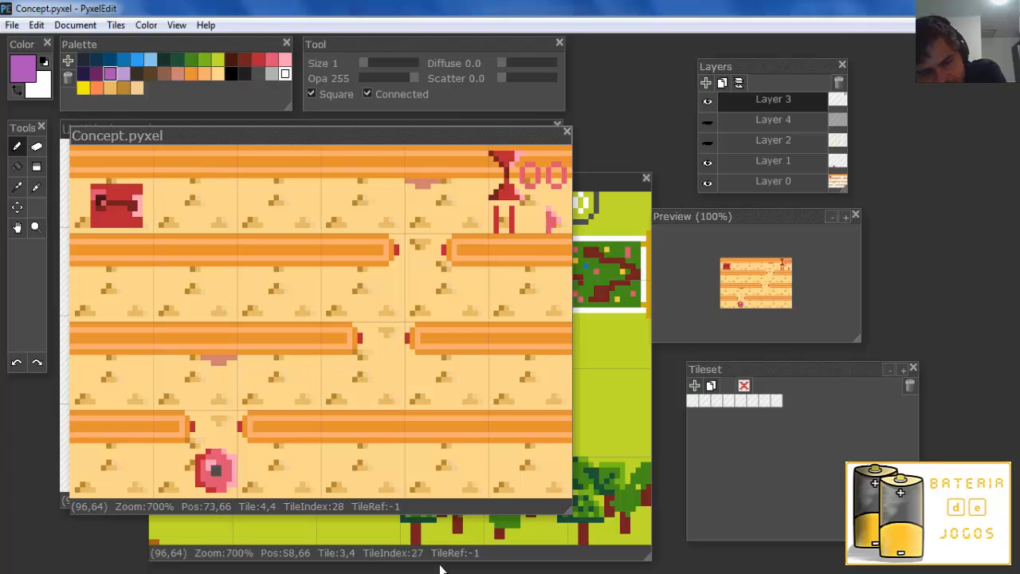
# Switch to Character Maker PRO, look over the door sprite, and load the three frames of the hat-wearing gunman into the editor.
pyautogui.hotkey('alt', 'Tab')
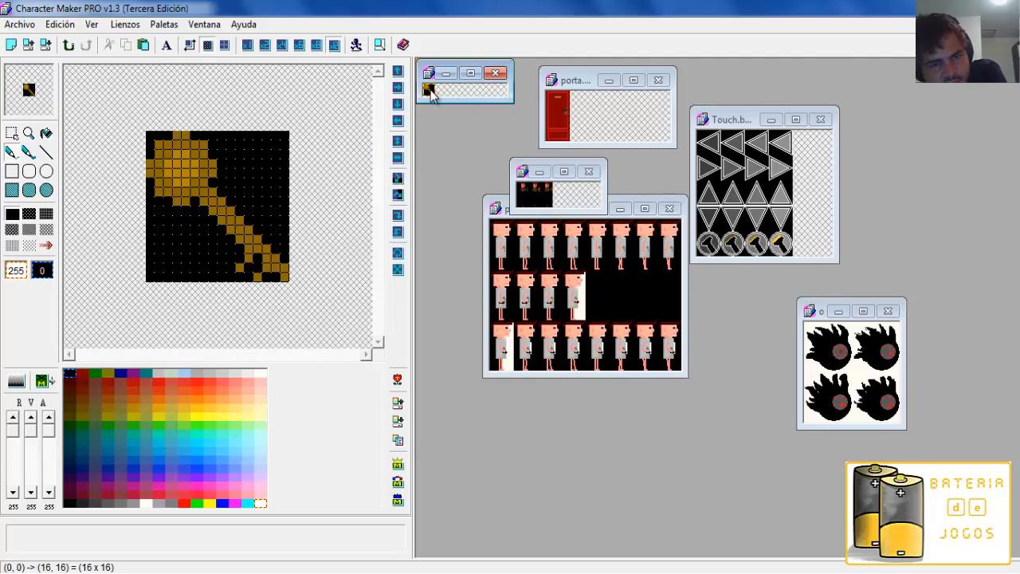
pyautogui.click(555, 106)
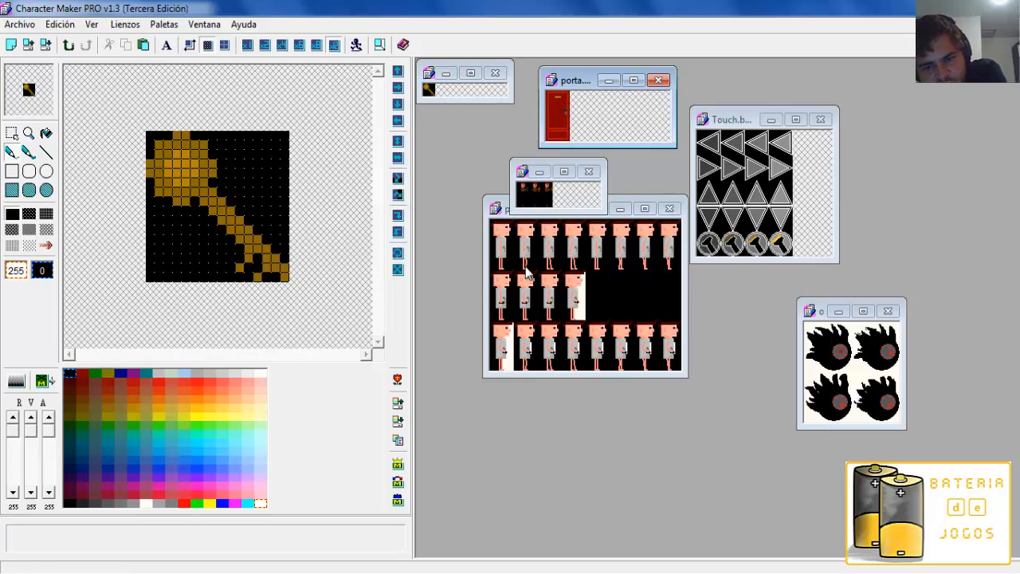
pyautogui.click(522, 188)
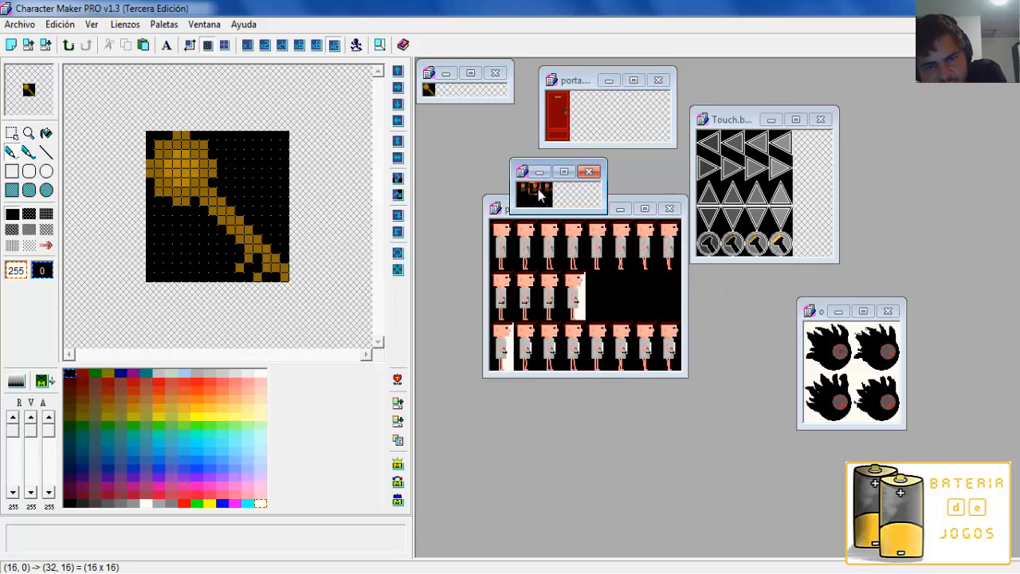
pyautogui.moveTo(523, 188); pyautogui.dragTo(551, 192)
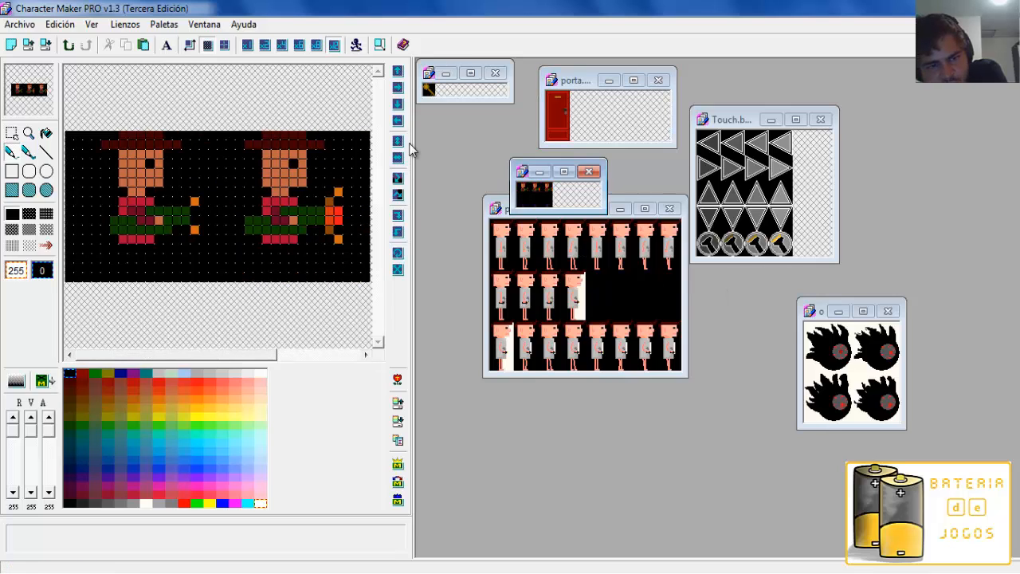
# Preview the gunman's three frames as an animation at 200 ms each, close the preview, and pick yellow-green palette color 85.
pyautogui.click(355, 47)
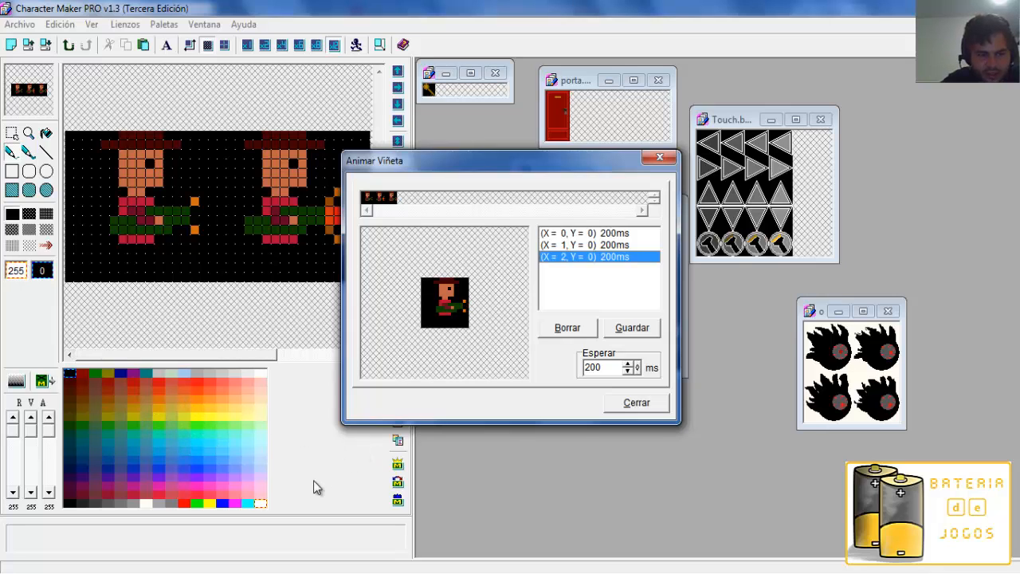
pyautogui.click(661, 410)
pyautogui.moveTo(49, 430); pyautogui.dragTo(35, 415)
pyautogui.click(133, 415)
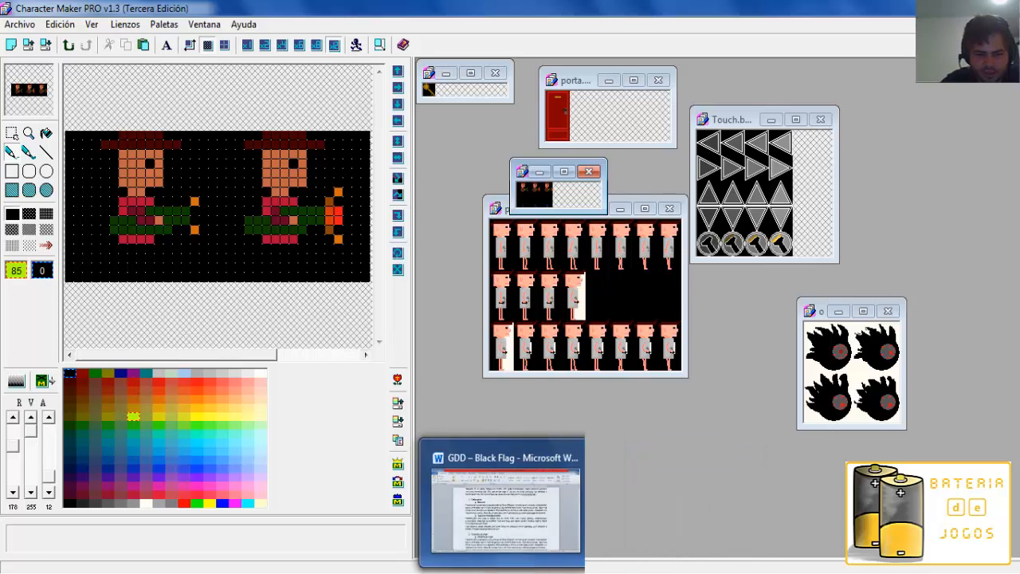
# Switch back to Construct 2 and cancel adding the event to Event sheet 1.
pyautogui.click(404, 572)
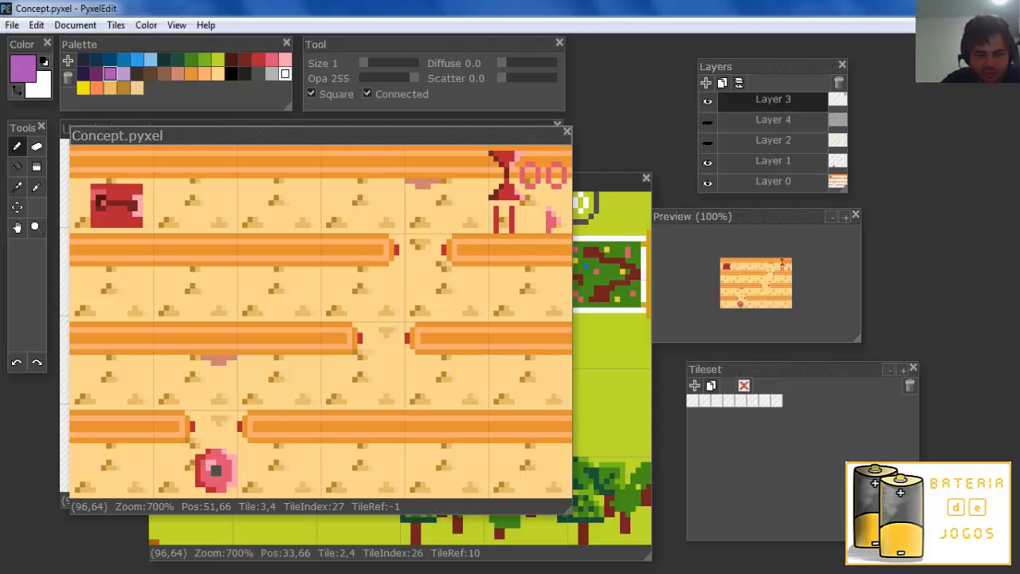
pyautogui.hotkey('alt', 'Tab')
pyautogui.hotkey('alt', 'Tab')
pyautogui.click(353, 572)
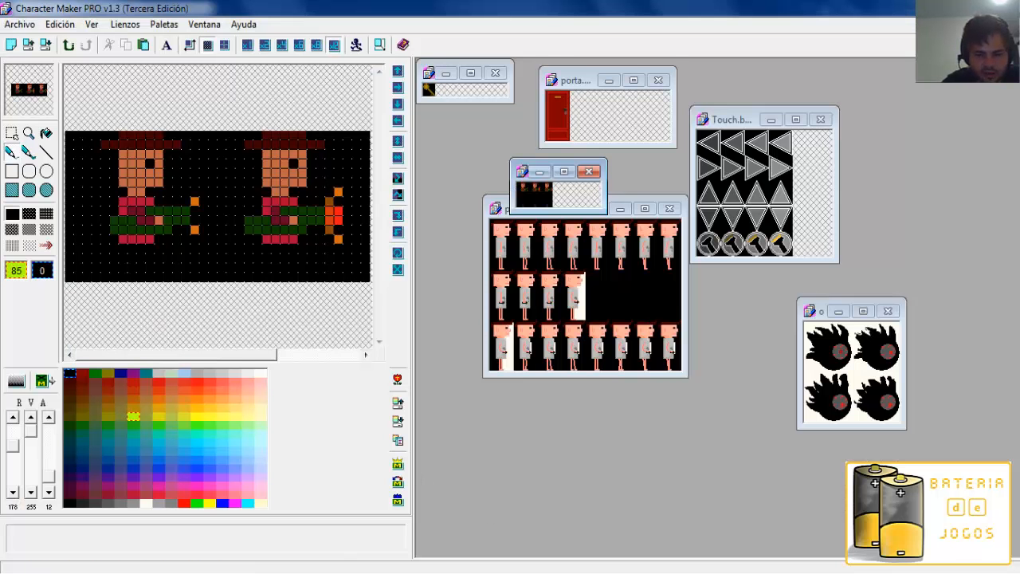
pyautogui.click(550, 572)
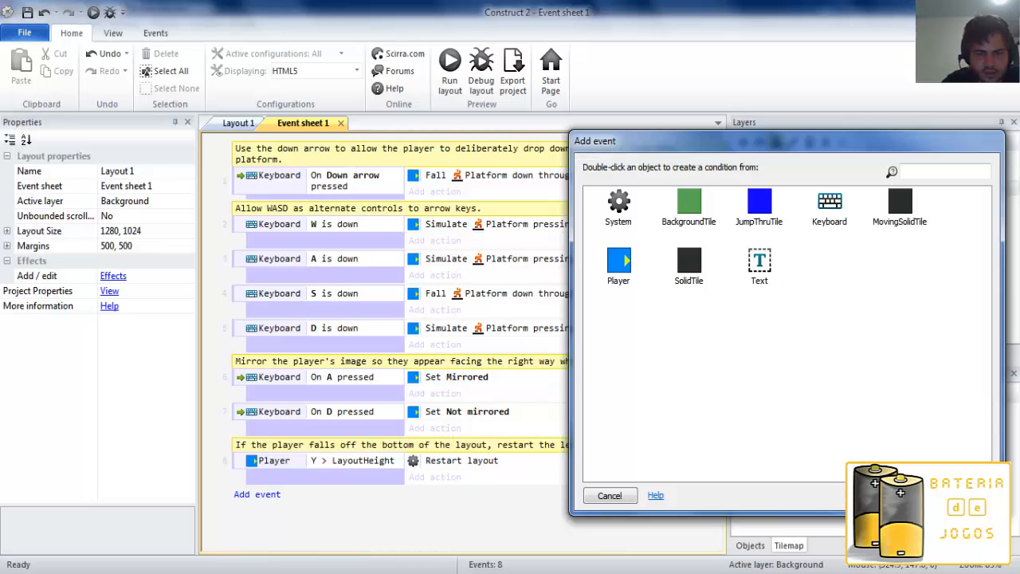
pyautogui.click(607, 495)
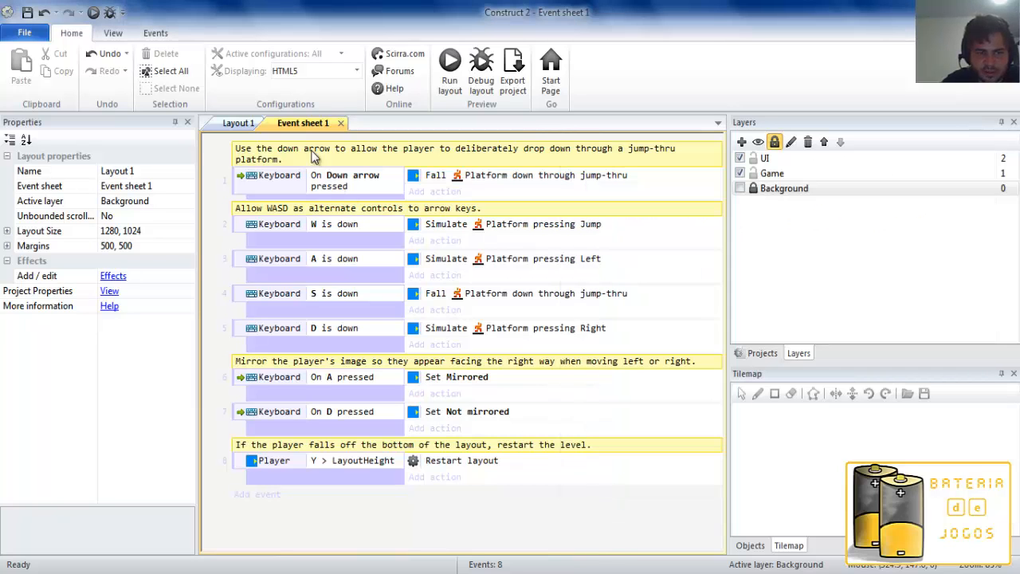
# Look over Layout 1 and Event sheet 1 in turn, return to the layout, and show the project's object types and folders.
pyautogui.click(244, 123)
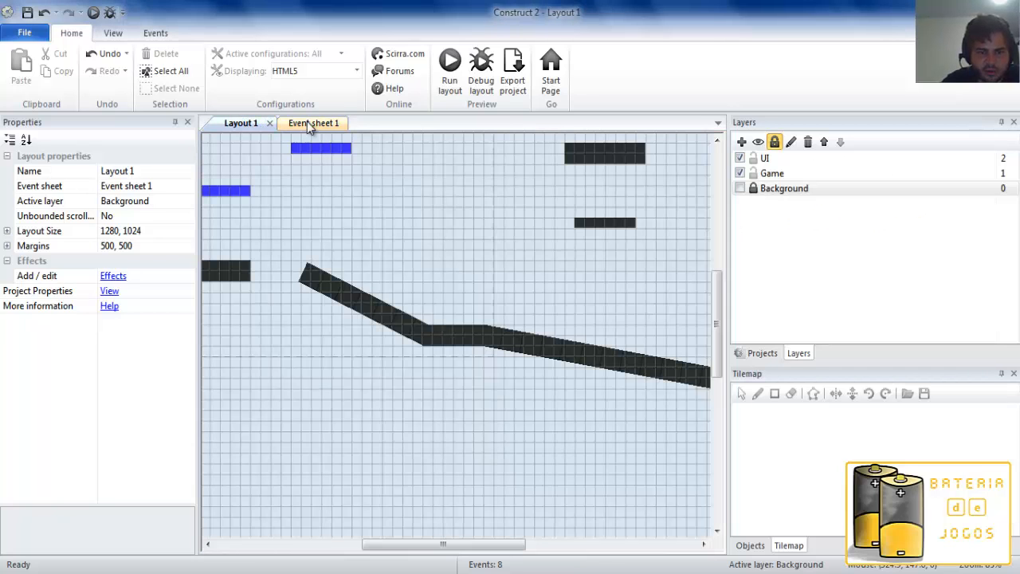
pyautogui.click(307, 123)
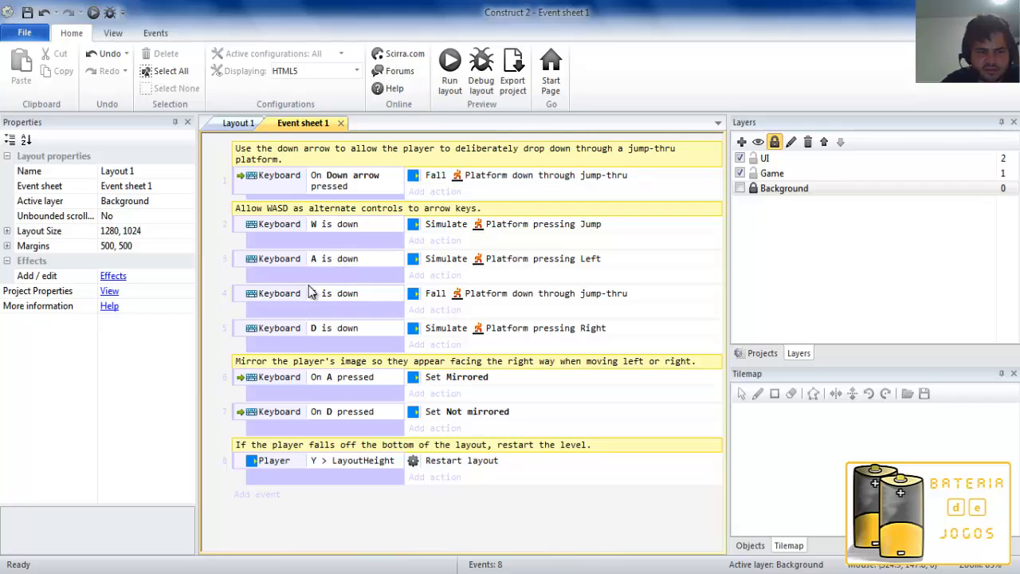
pyautogui.click(231, 124)
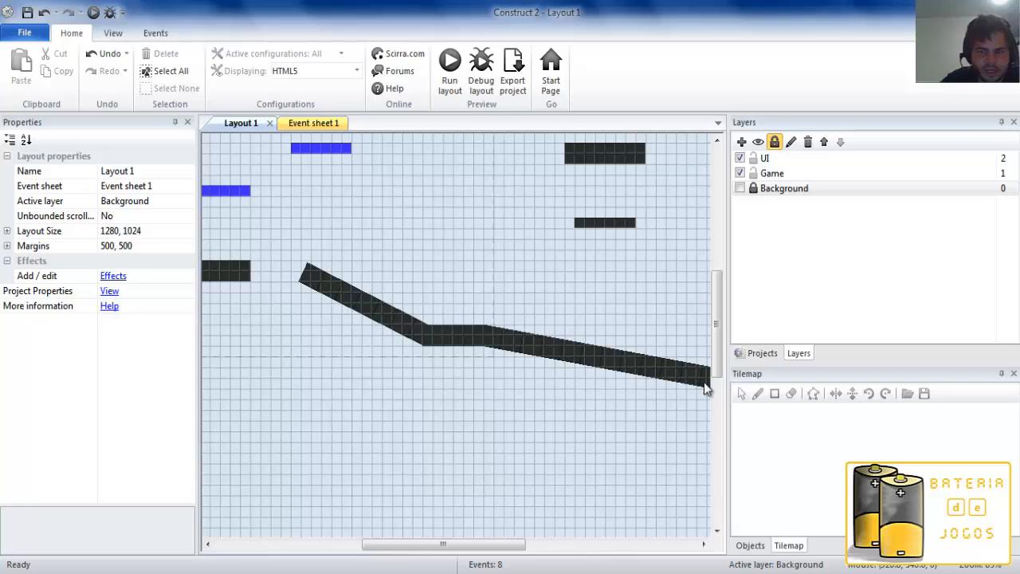
pyautogui.click(759, 353)
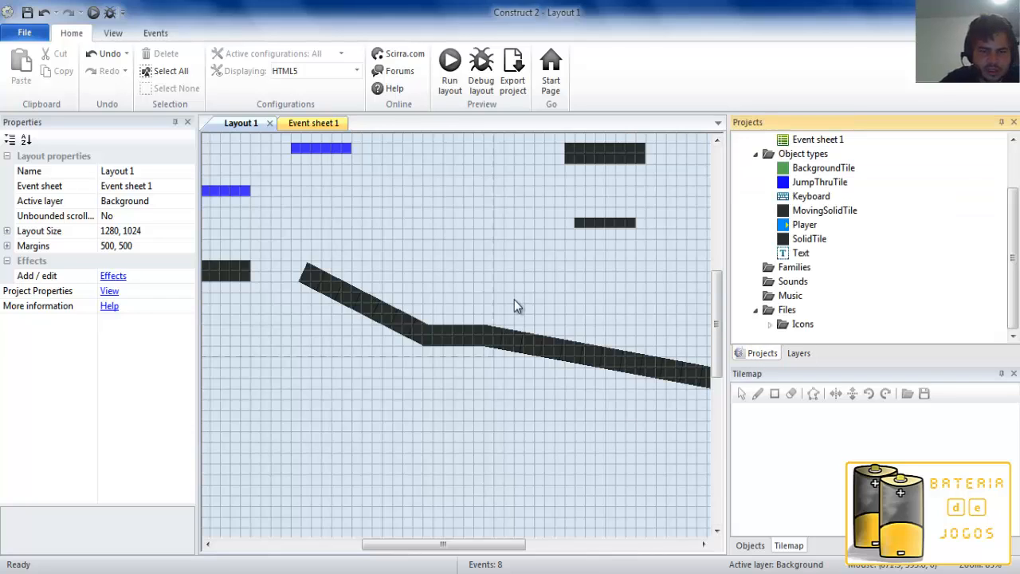